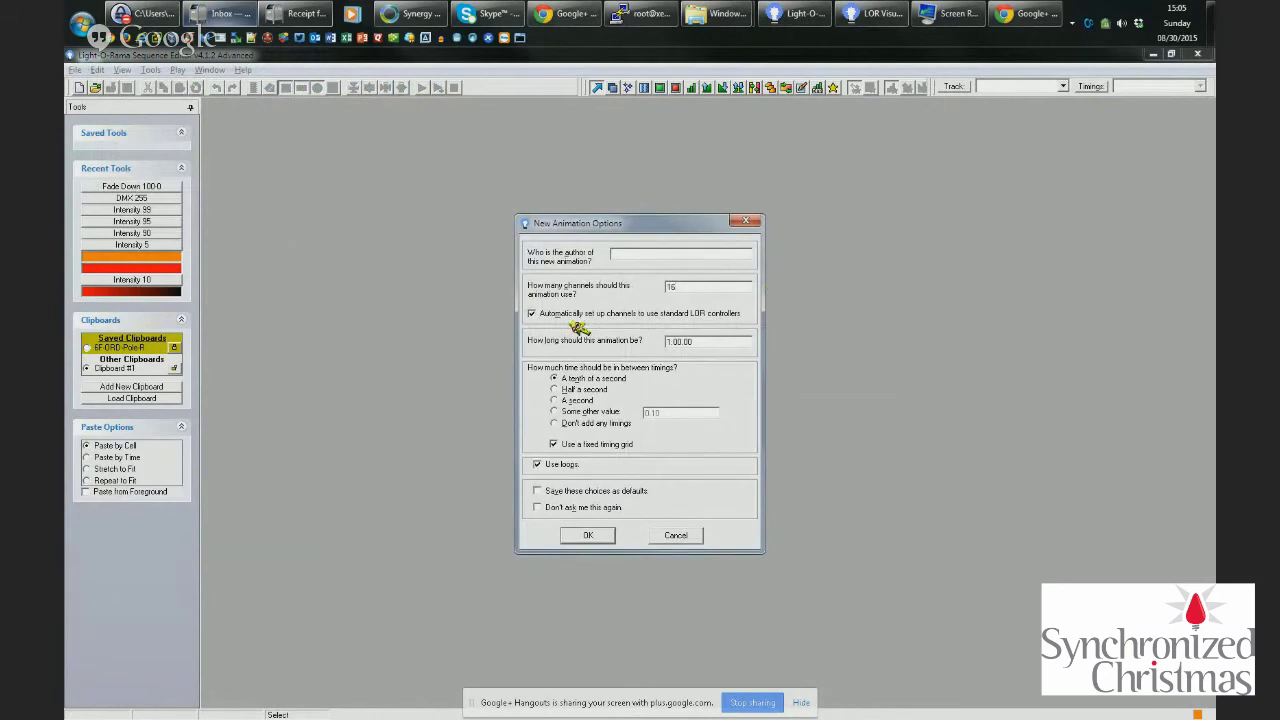
# Create a new 16-channel animation with one-second timings, turning off the fixed timing grid and loops
pyautogui.click(578, 400)
pyautogui.click(592, 444)
pyautogui.click(562, 466)
pyautogui.click(592, 537)
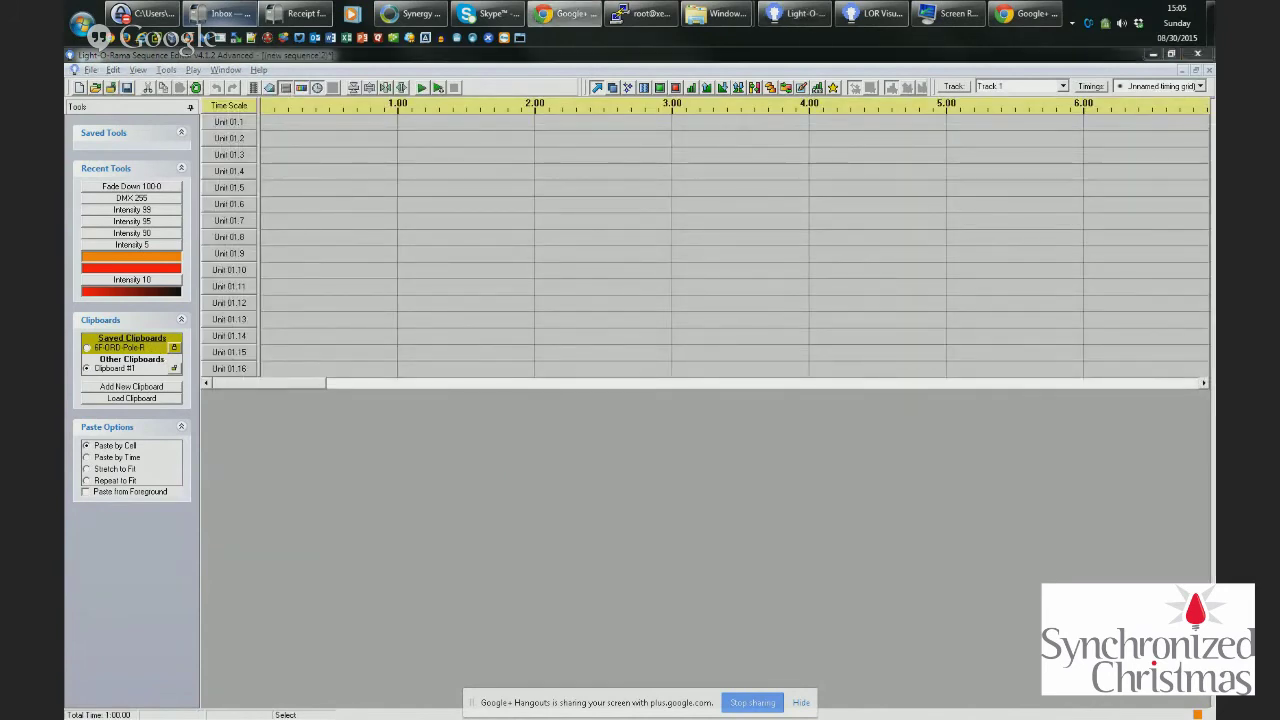
# Open the channel configuration for the new animation
pyautogui.doubleClick(245, 122)
pyautogui.click(167, 70)
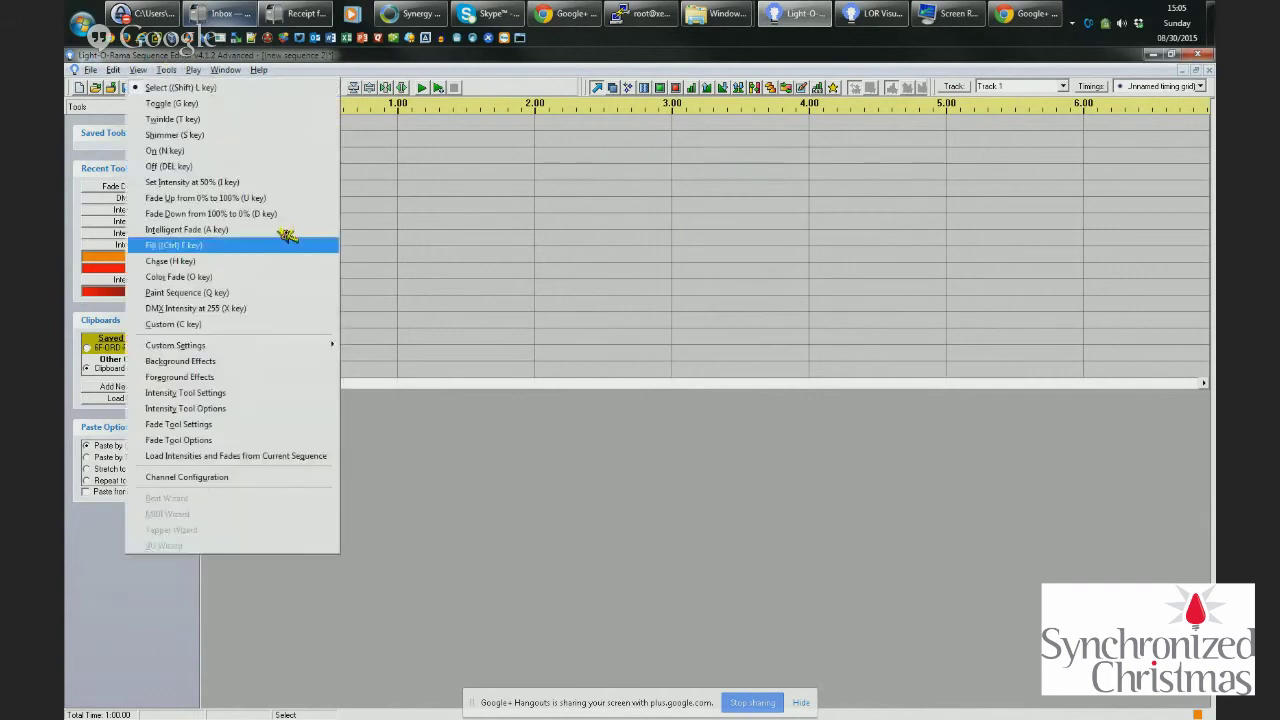
pyautogui.click(173, 60)
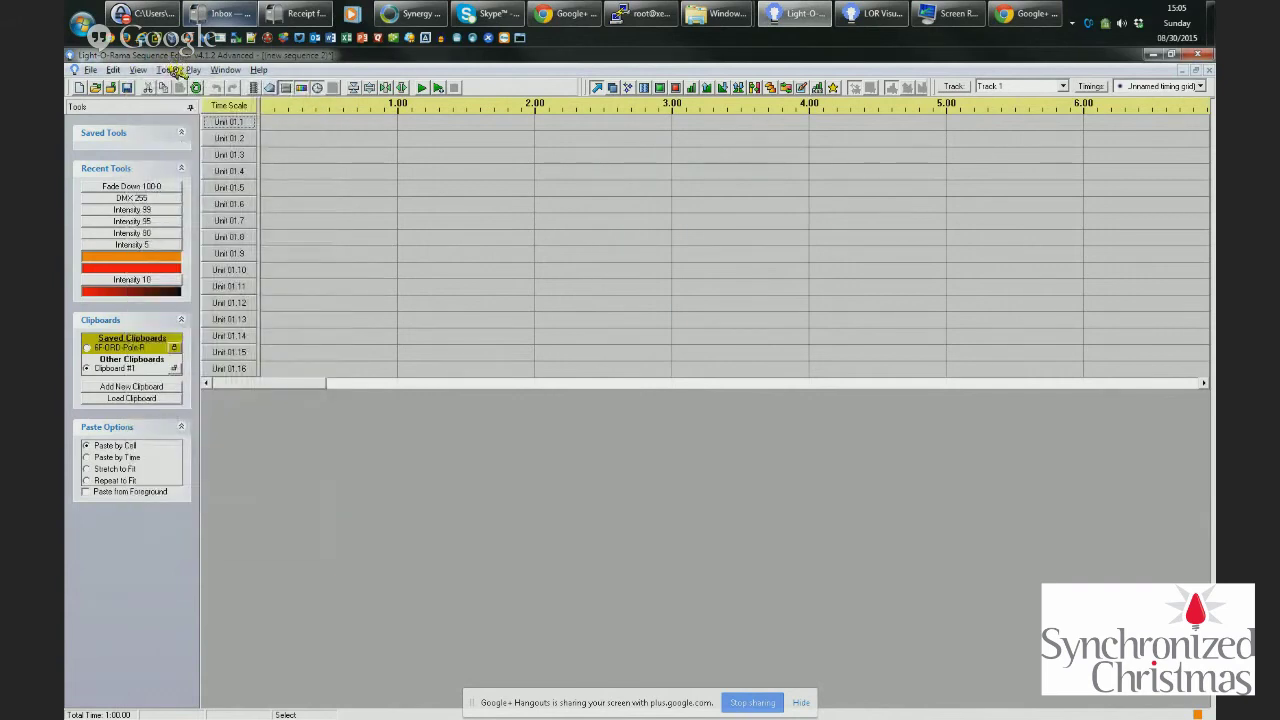
pyautogui.click(170, 70)
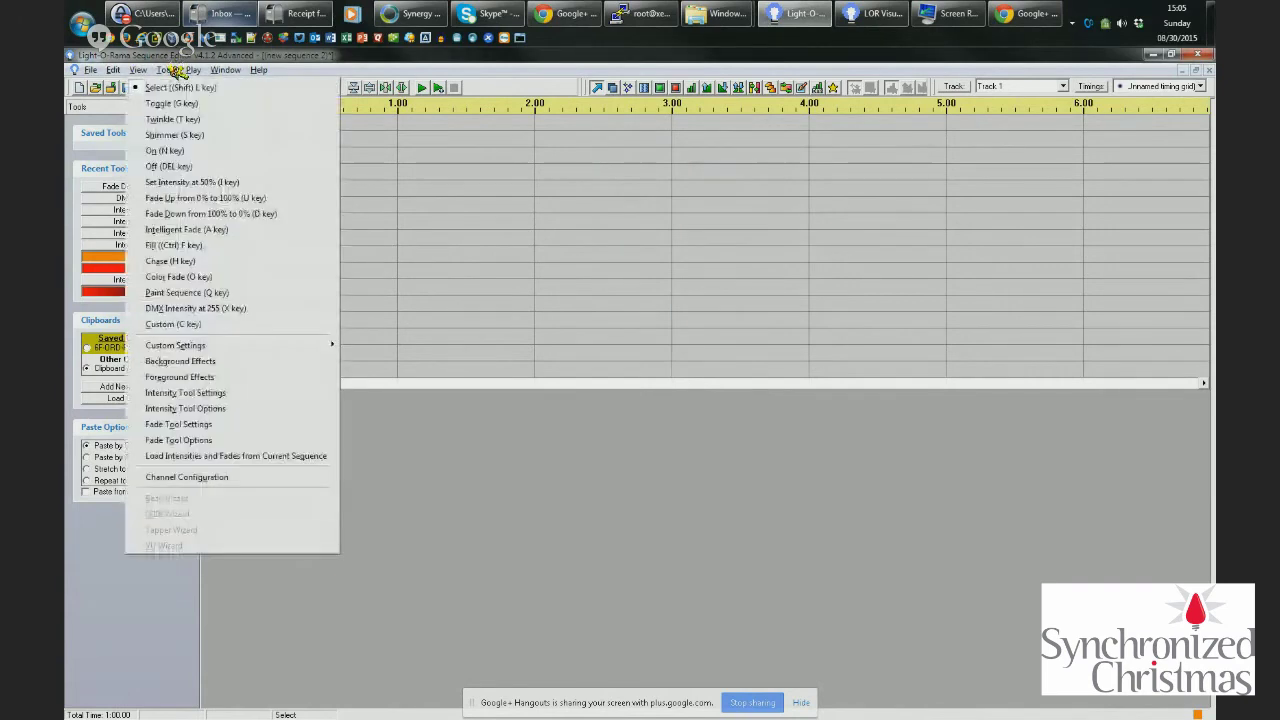
pyautogui.click(243, 480)
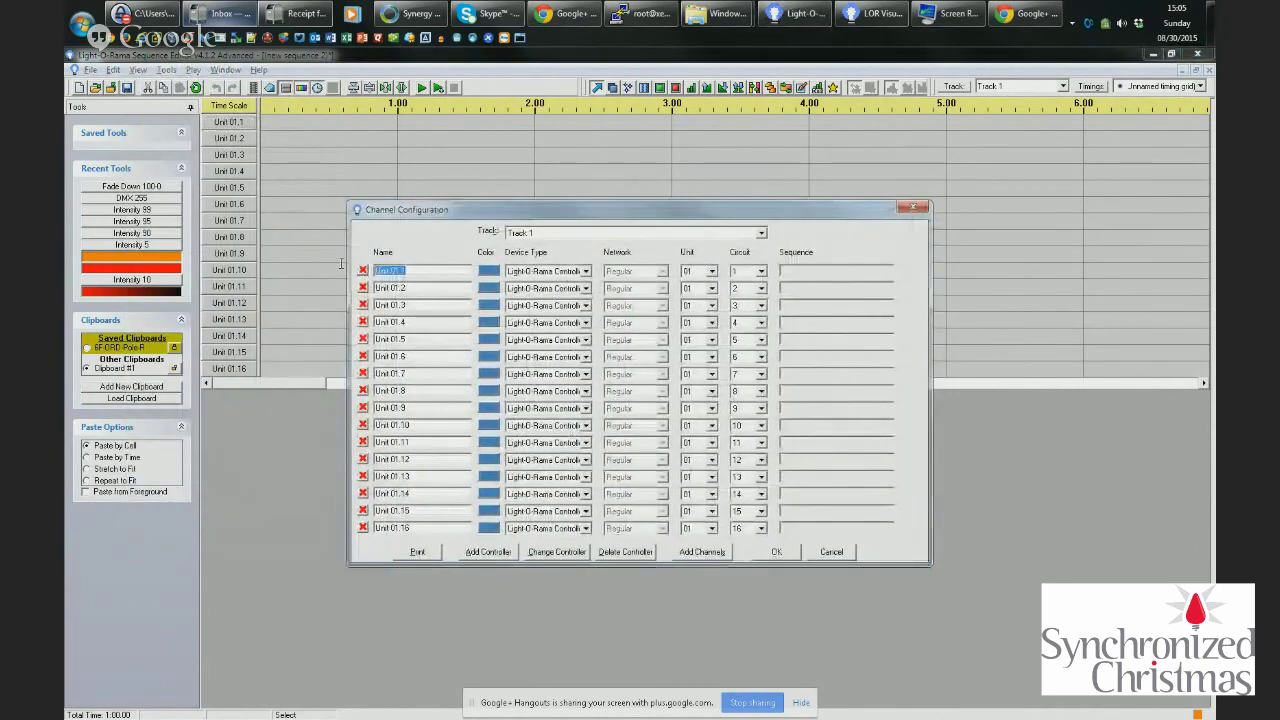
# Name the channels on circuits 1 to 4 "Tree 1"
pyautogui.write('Tree 1')
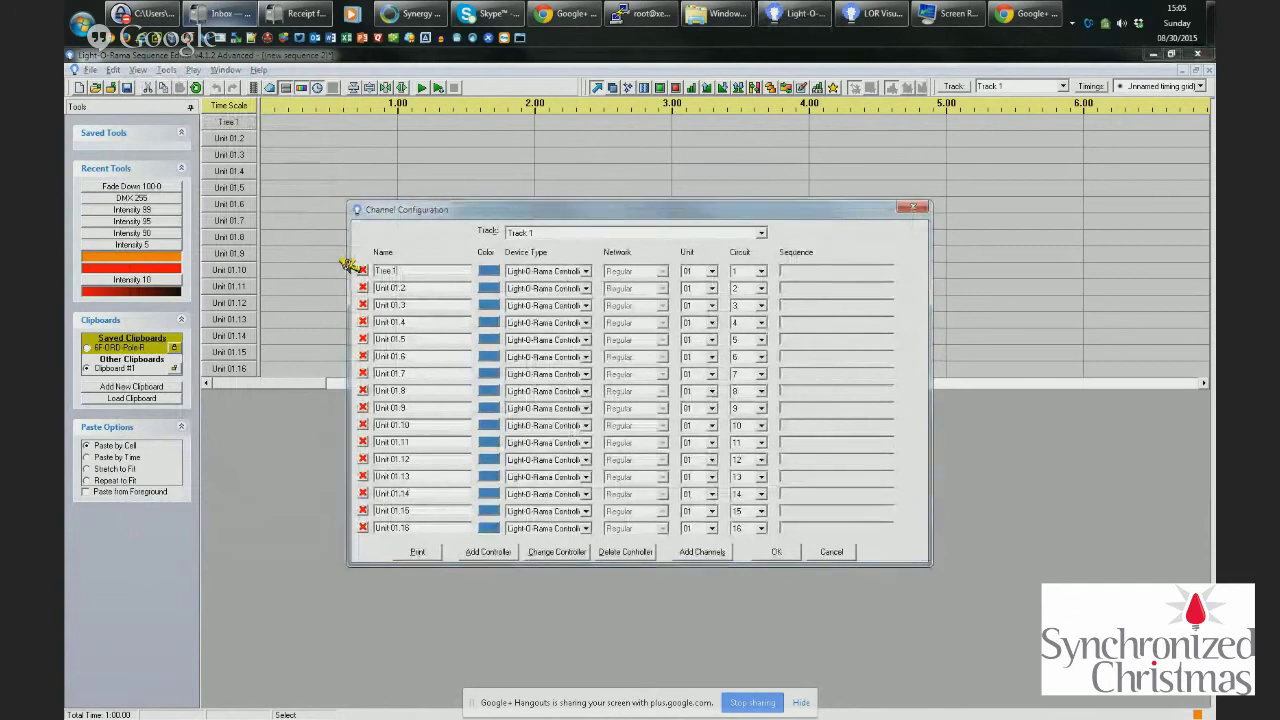
pyautogui.click(393, 290)
pyautogui.write('Tree 1')
pyautogui.click(451, 305)
pyautogui.write('Tree 1')
pyautogui.click(405, 322)
pyautogui.write('Tree 1')
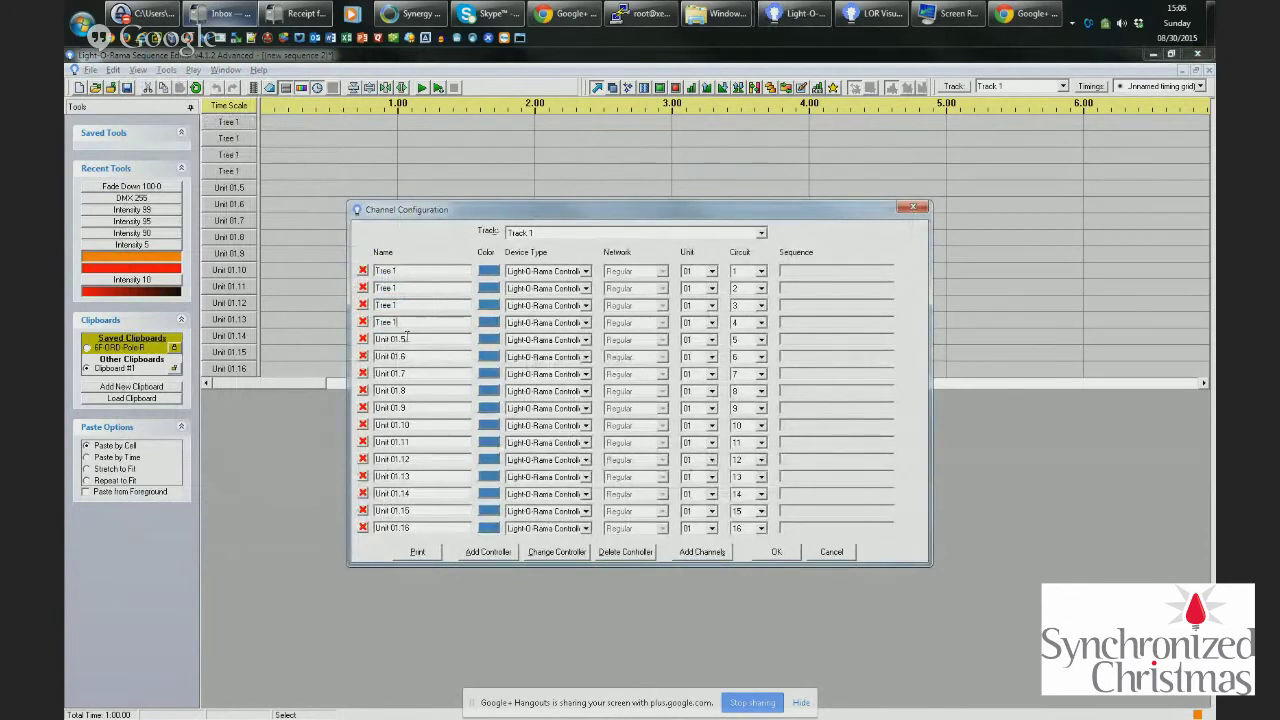
# Name the channels on circuits 5 to 8 "Tree 2"
pyautogui.click(418, 339)
pyautogui.write('Tree 1')
pyautogui.click(421, 356)
pyautogui.write('Tree 2')
pyautogui.click(417, 373)
pyautogui.write('Tree 2')
pyautogui.click(380, 390)
pyautogui.write('Tree 2')
# Name the channels on circuits 9 to 12 "Tree 3"
pyautogui.click(362, 407)
pyautogui.write('Tree 2')
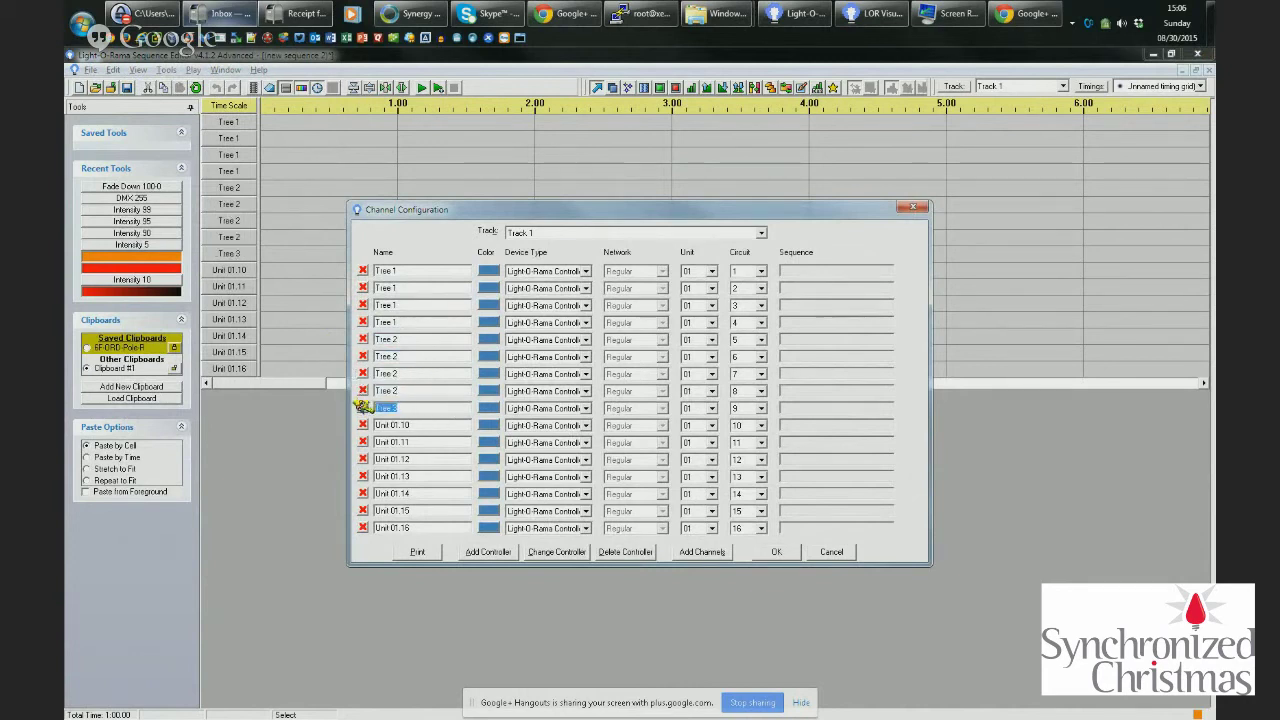
pyautogui.click(392, 425)
pyautogui.write('Tree 3')
pyautogui.click(417, 442)
pyautogui.write('Tree 3')
pyautogui.click(420, 458)
pyautogui.write('Tree 3')
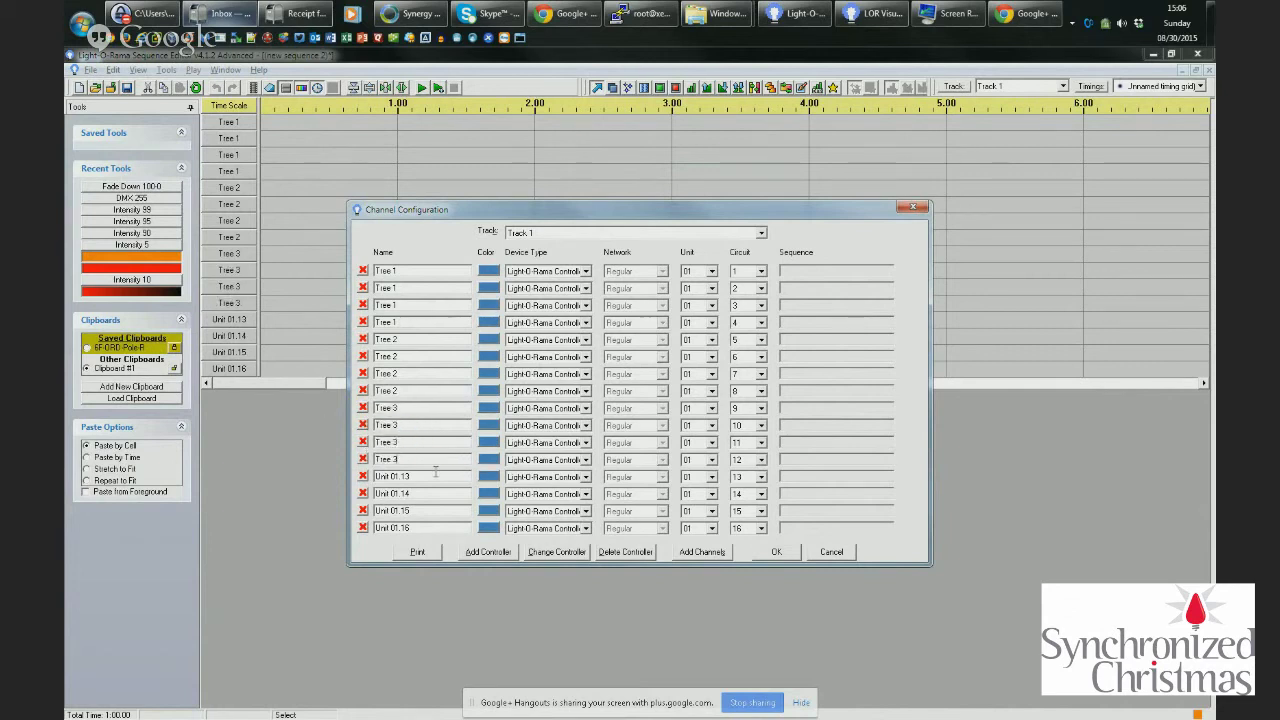
# Name the channels on circuits 13 to 16 "Tree 4"
pyautogui.click(410, 478)
pyautogui.write('Tree 3')
pyautogui.write('Tree 4')
pyautogui.click(411, 511)
pyautogui.write('Tree 4')
pyautogui.click(410, 527)
pyautogui.write('Tree 4')
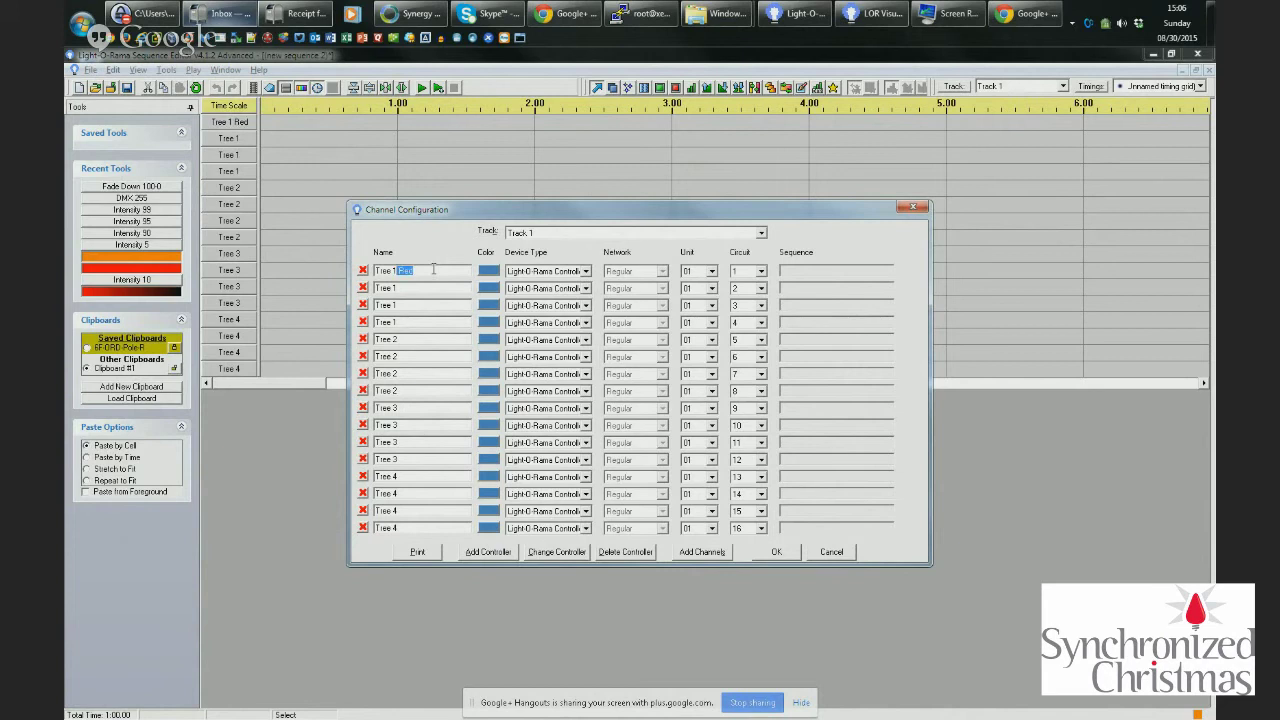
# Append "Red" to the name of each tree's first channel (circuits 1, 5, 9 and 13)
pyautogui.click(401, 339)
pyautogui.write('Red')
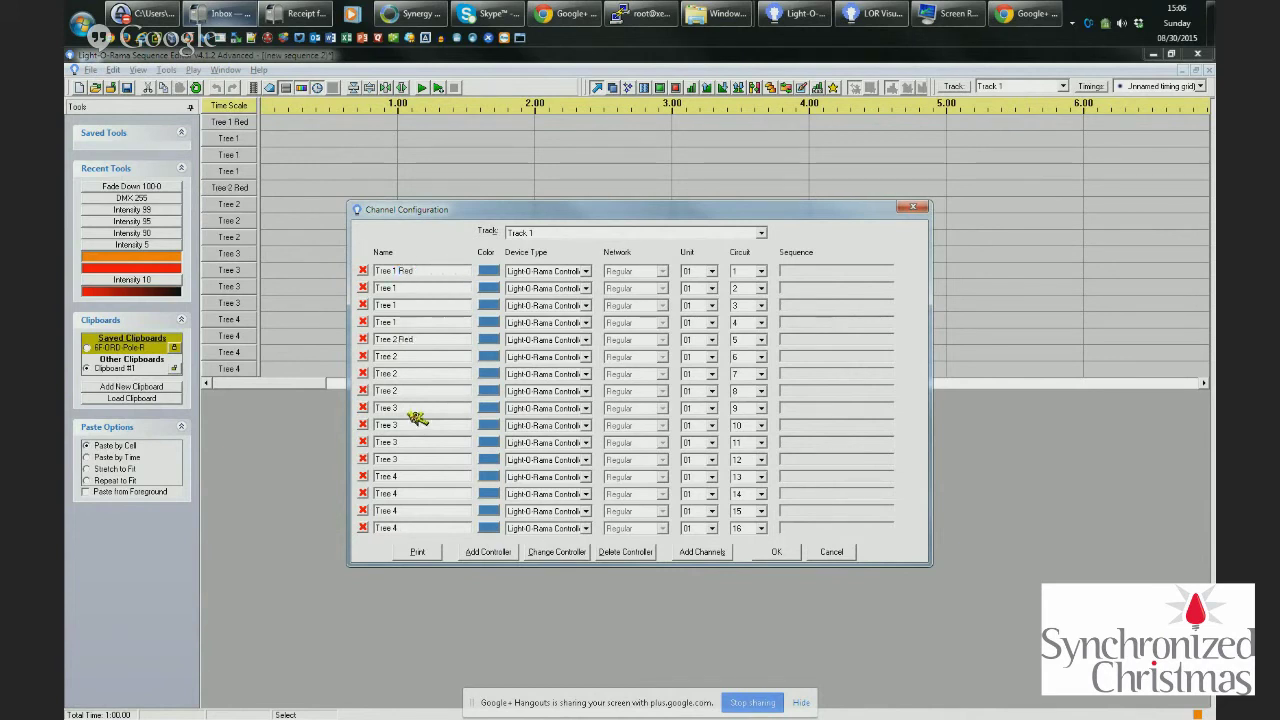
pyautogui.click(413, 408)
pyautogui.write('Red')
pyautogui.click(426, 474)
pyautogui.write('Red')
# Append "Green" to the name of each tree's second channel (circuits 2, 6, 10 and 14)
pyautogui.click(433, 288)
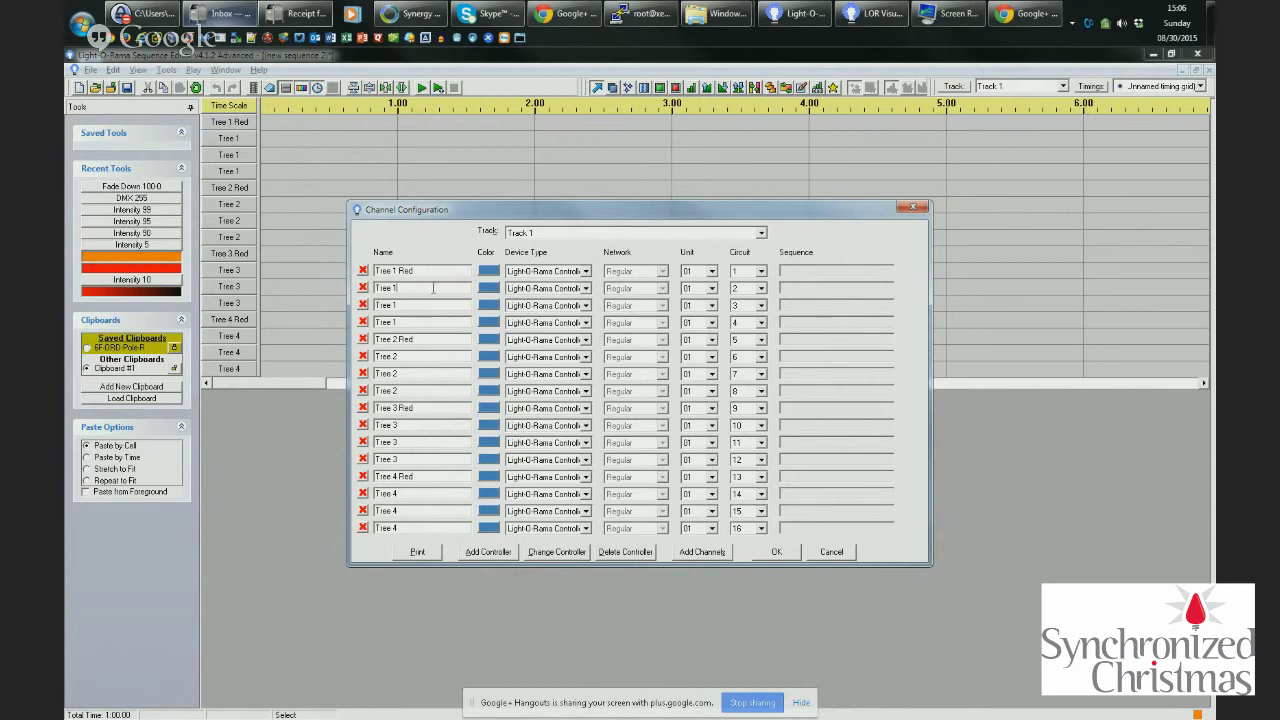
pyautogui.write('Green')
pyautogui.click(422, 355)
pyautogui.write('Green')
pyautogui.click(424, 421)
pyautogui.write('Green')
pyautogui.click(420, 490)
pyautogui.write('Green')
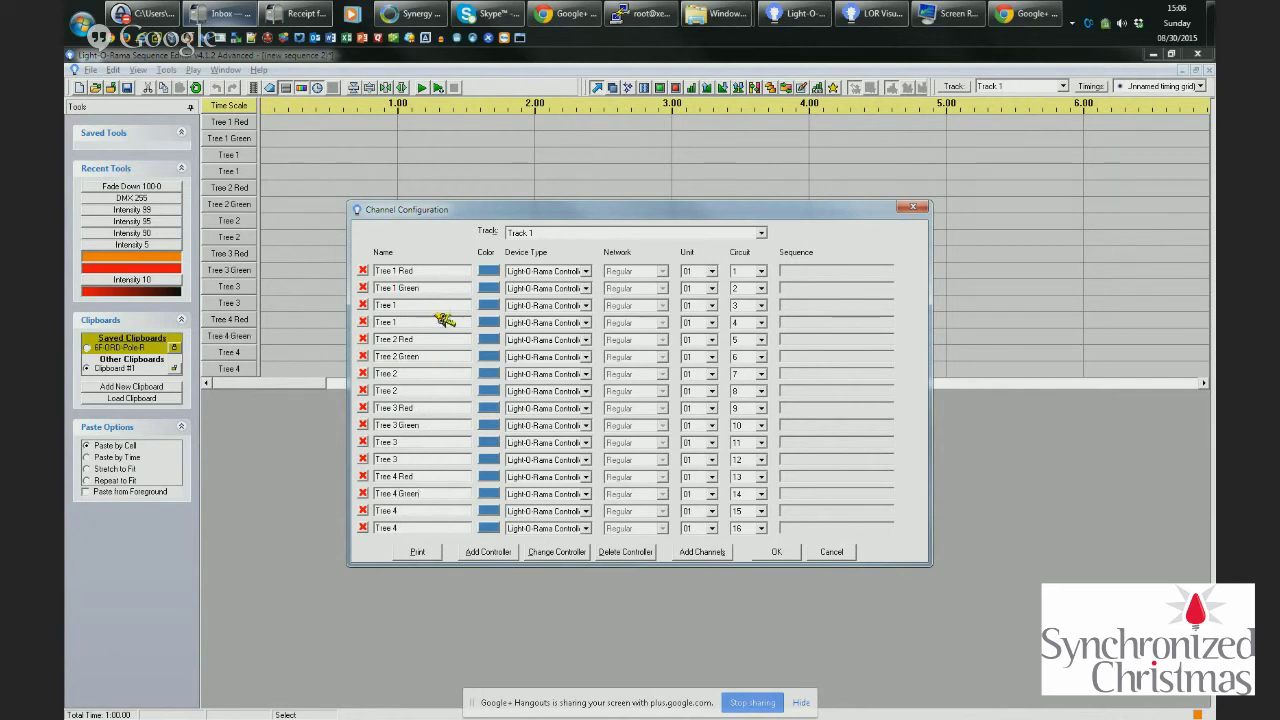
# Append "Blue" to the name of each tree's third channel (circuits 3, 7, 11 and 15)
pyautogui.click(436, 305)
pyautogui.write('Blue')
pyautogui.click(428, 376)
pyautogui.write('Blue')
pyautogui.click(420, 443)
pyautogui.write('Blue')
pyautogui.click(432, 511)
pyautogui.write('Blue')
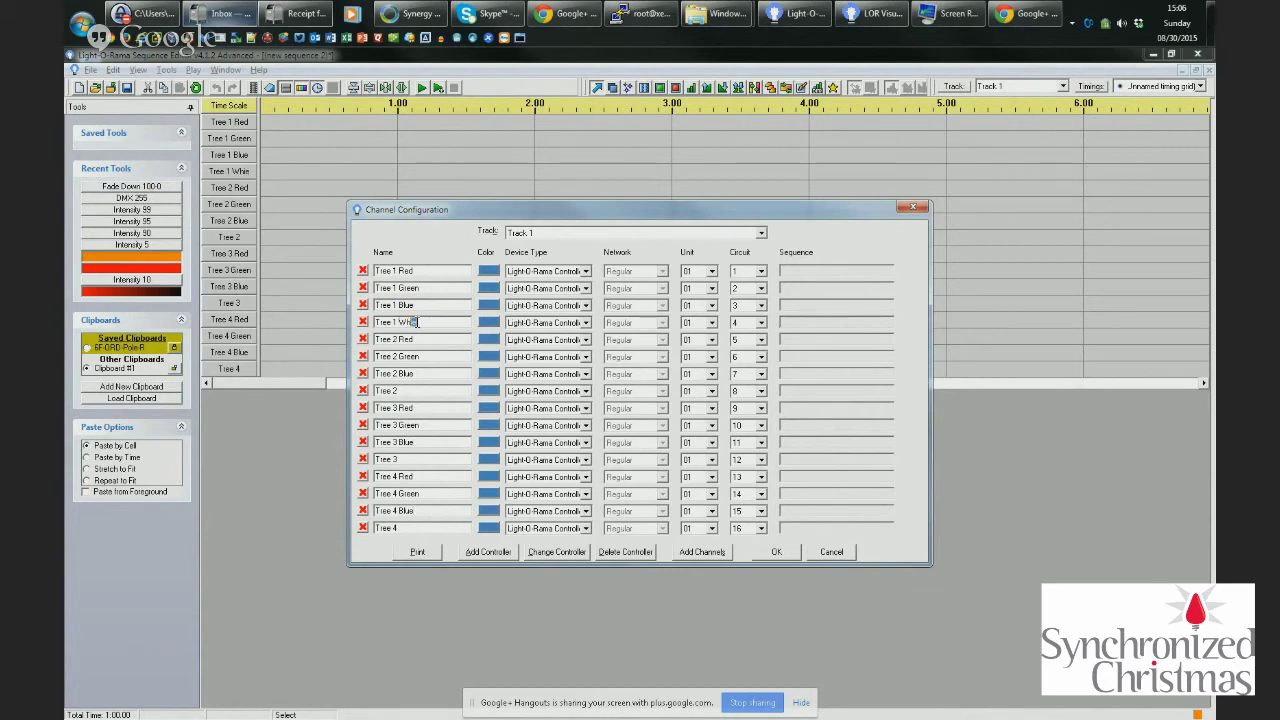
# Append "White" to the name of each tree's fourth channel (circuits 4, 8, 12 and 16)
pyautogui.write('hite')
pyautogui.write('W')
pyautogui.click(430, 392)
pyautogui.write('White')
pyautogui.click(421, 461)
pyautogui.write('White')
pyautogui.write('White')
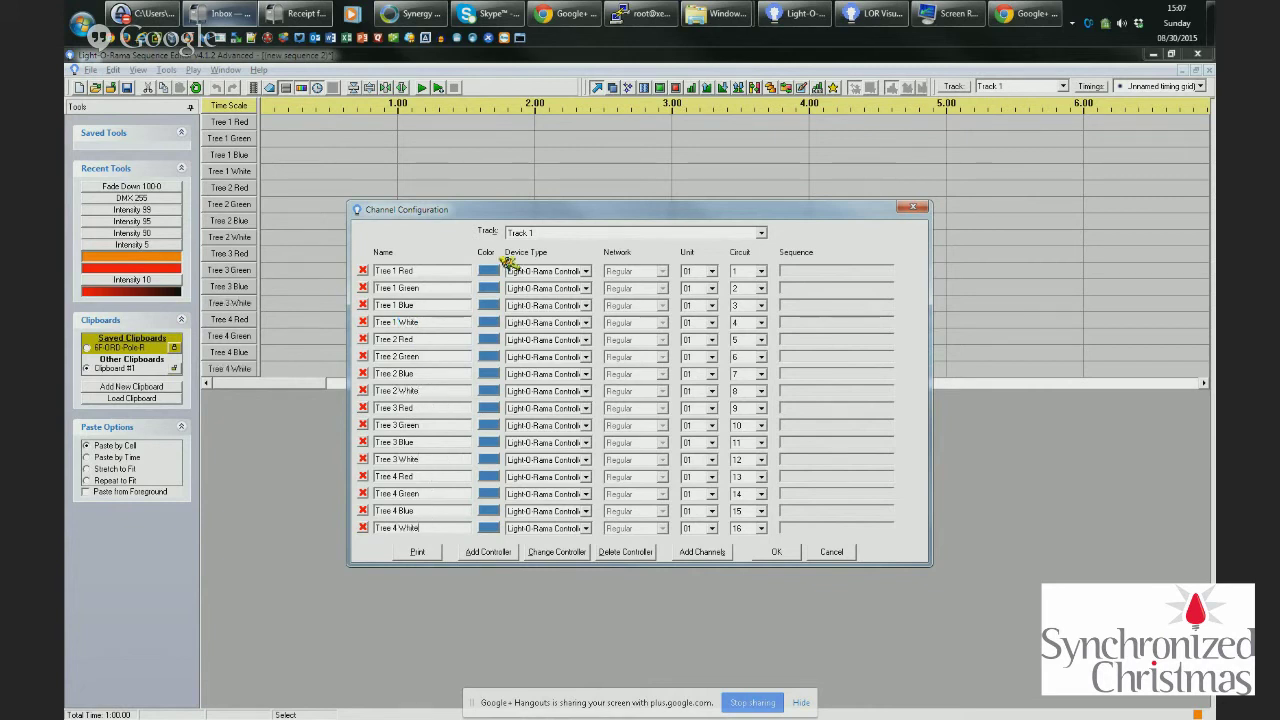
# Set the color of the Tree 1 Red channel to pure red (255, 0, 0)
pyautogui.click(488, 271)
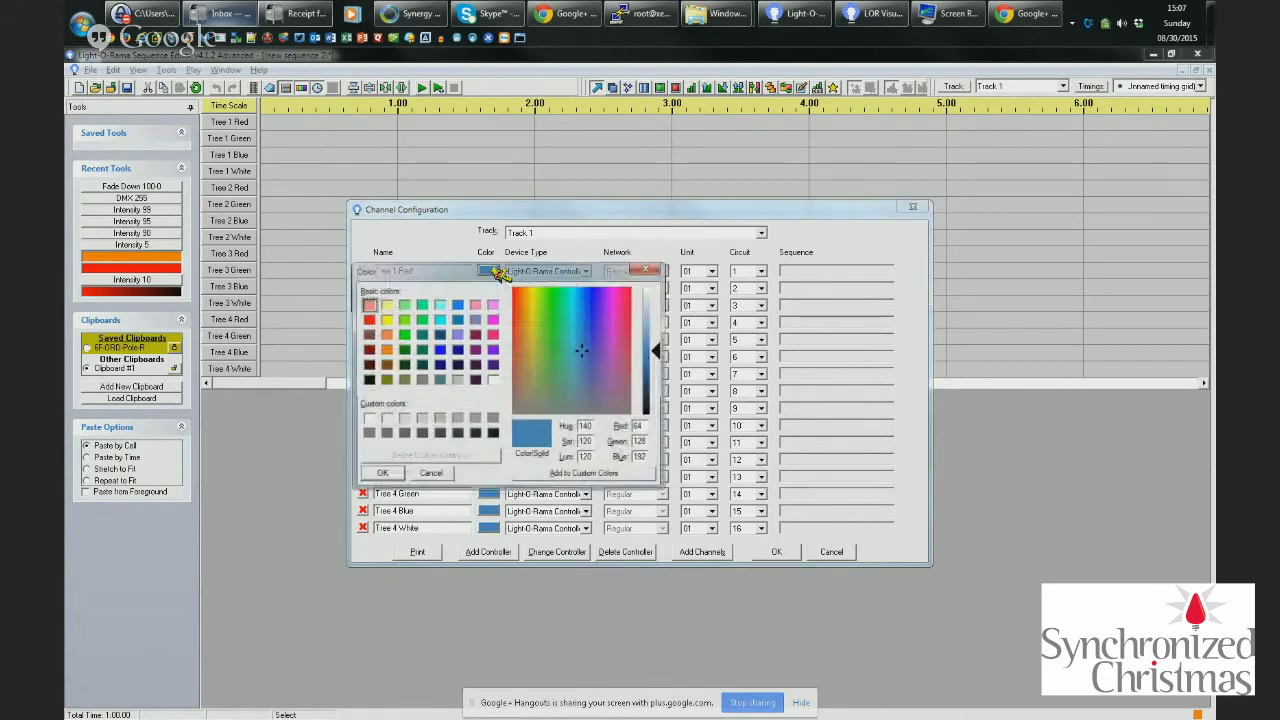
pyautogui.click(657, 269)
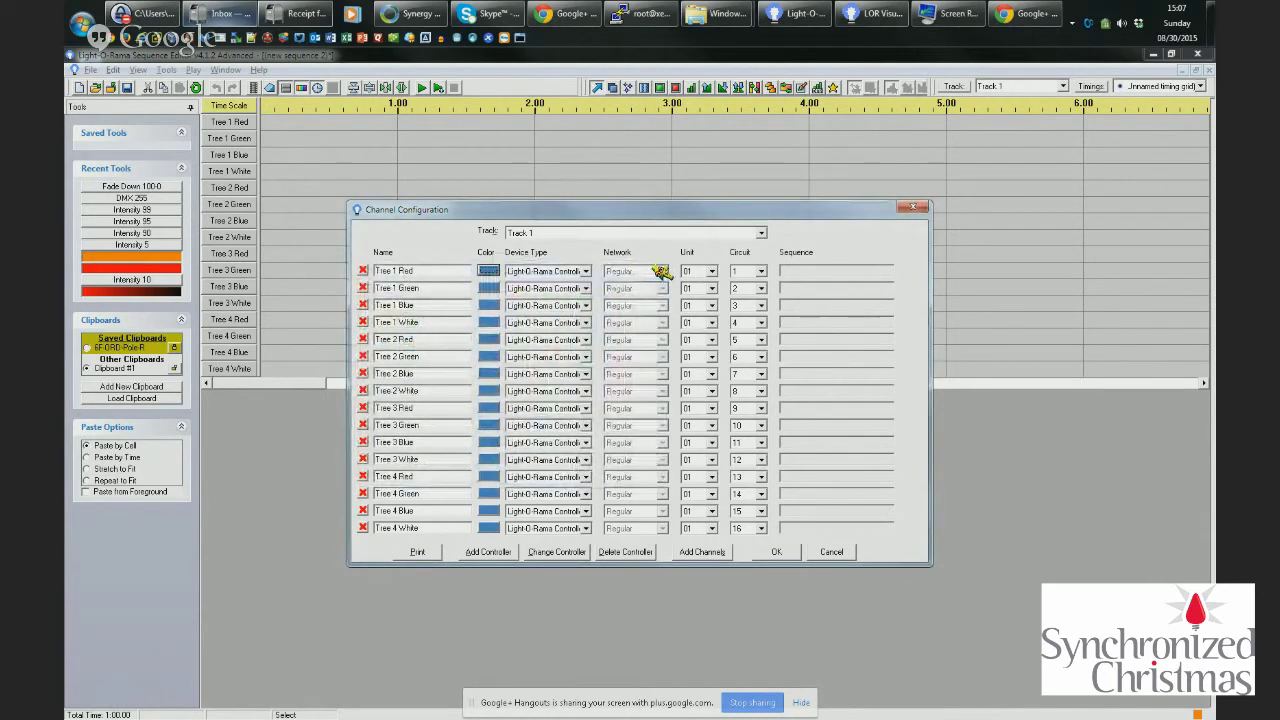
pyautogui.click(494, 270)
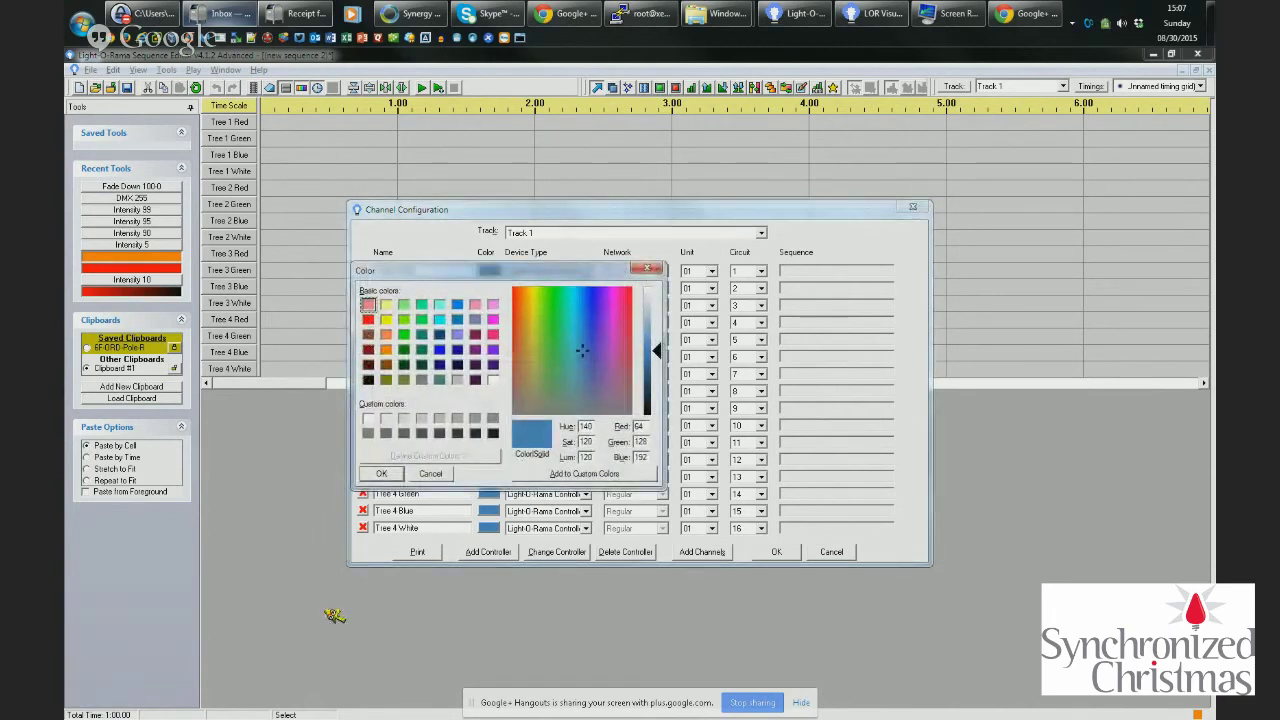
pyautogui.click(370, 320)
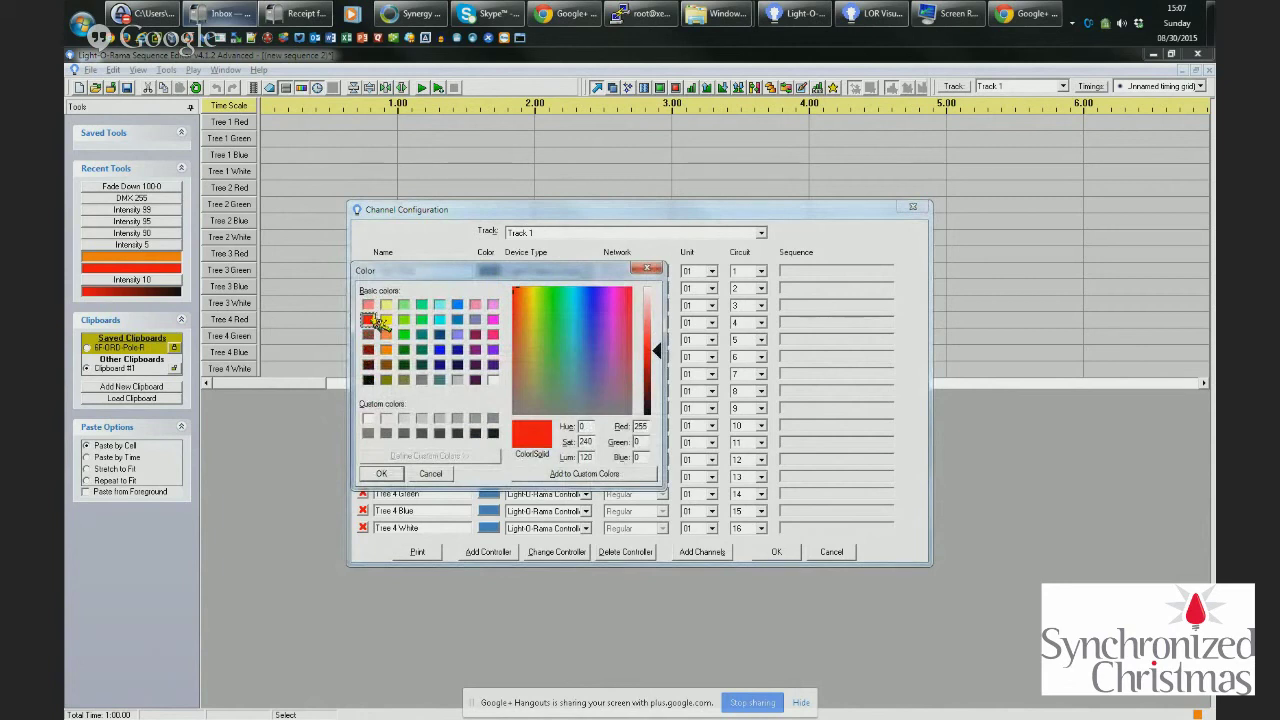
pyautogui.doubleClick(376, 320)
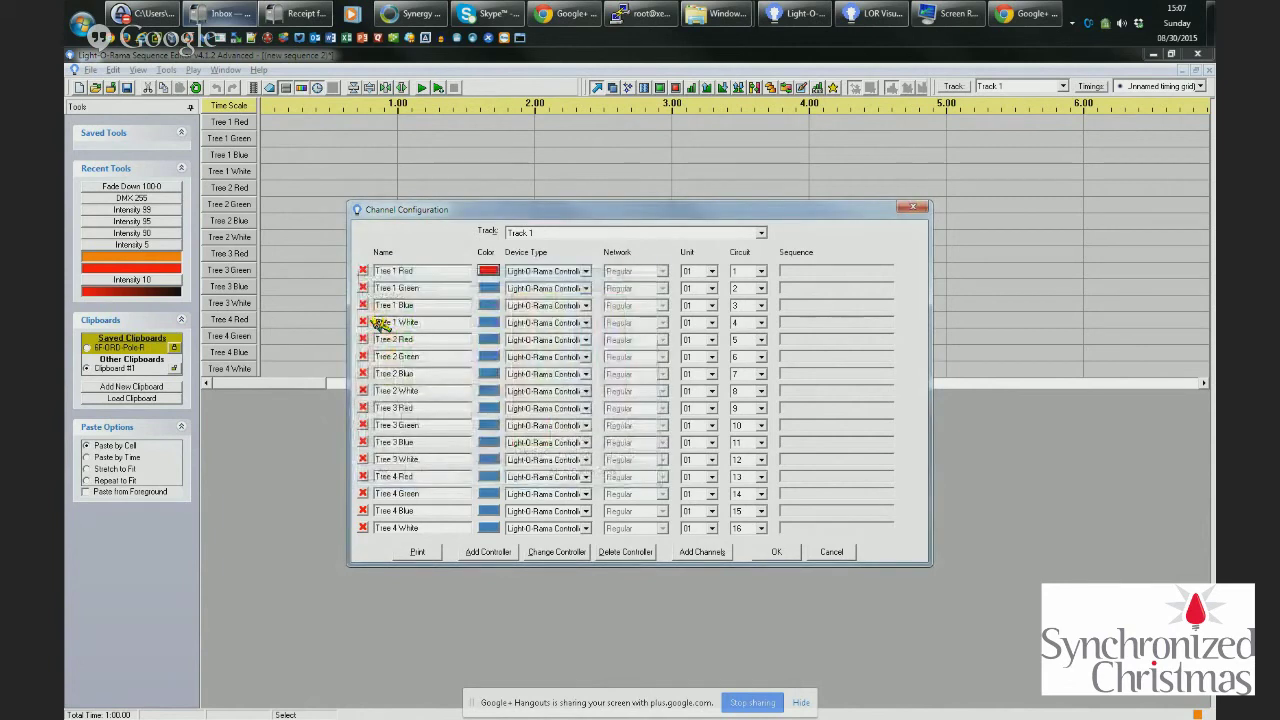
# Set the color of the Tree 2 Red, Tree 3 Red and Tree 4 Red channels to the same pure red
pyautogui.click(489, 340)
pyautogui.click(368, 387)
pyautogui.doubleClick(368, 387)
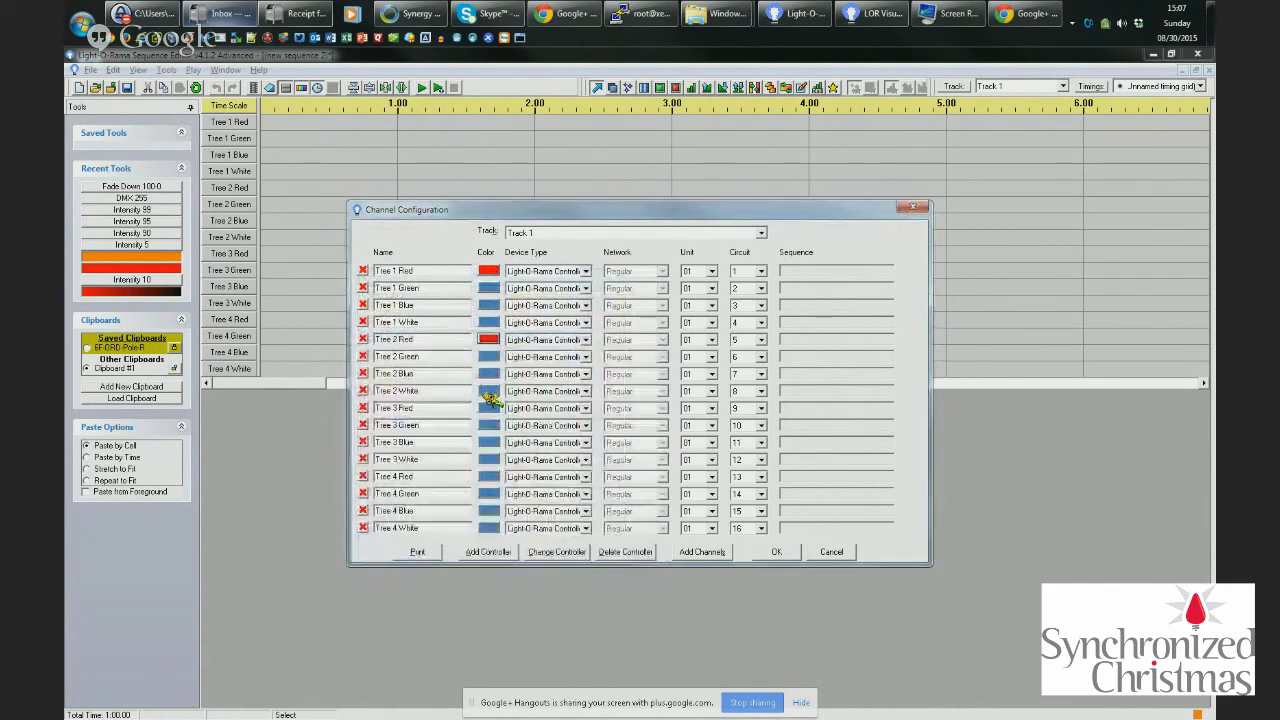
pyautogui.click(489, 408)
pyautogui.click(369, 456)
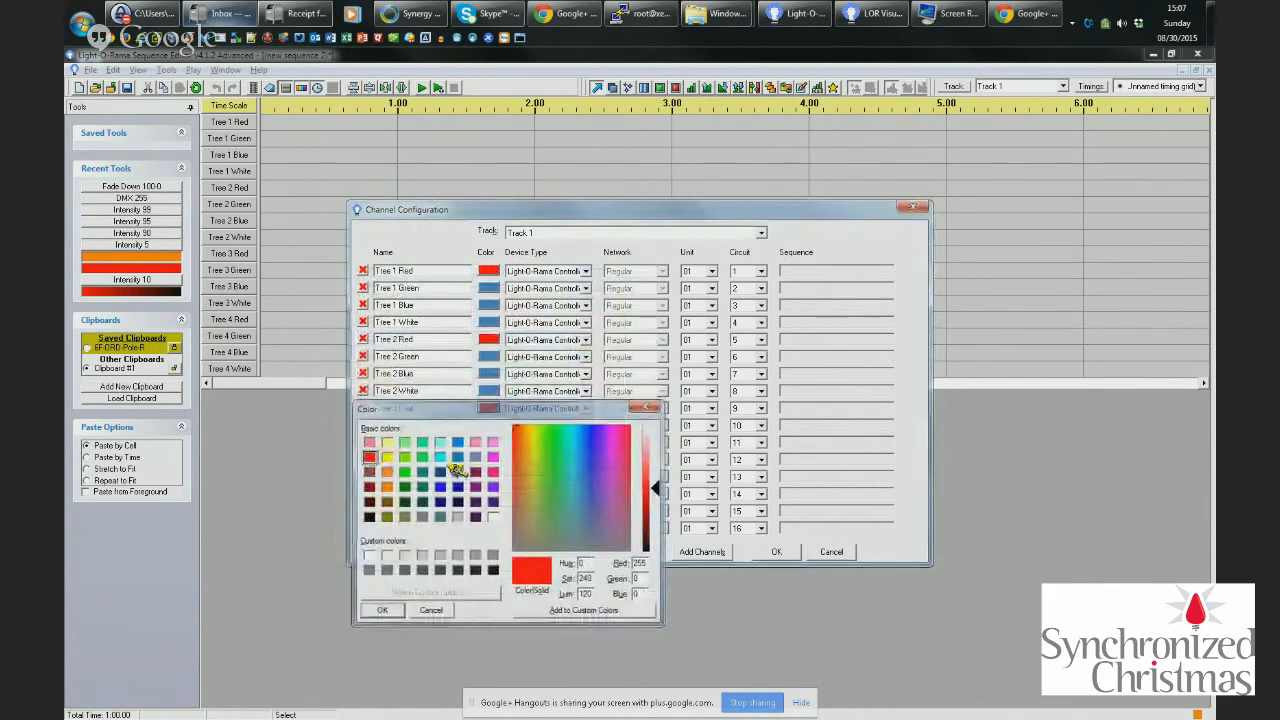
pyautogui.doubleClick(369, 456)
pyautogui.click(489, 476)
pyautogui.click(369, 506)
pyautogui.doubleClick(369, 506)
# Set the color of the Green channels of all four trees to pure green (0, 255, 0)
pyautogui.click(488, 288)
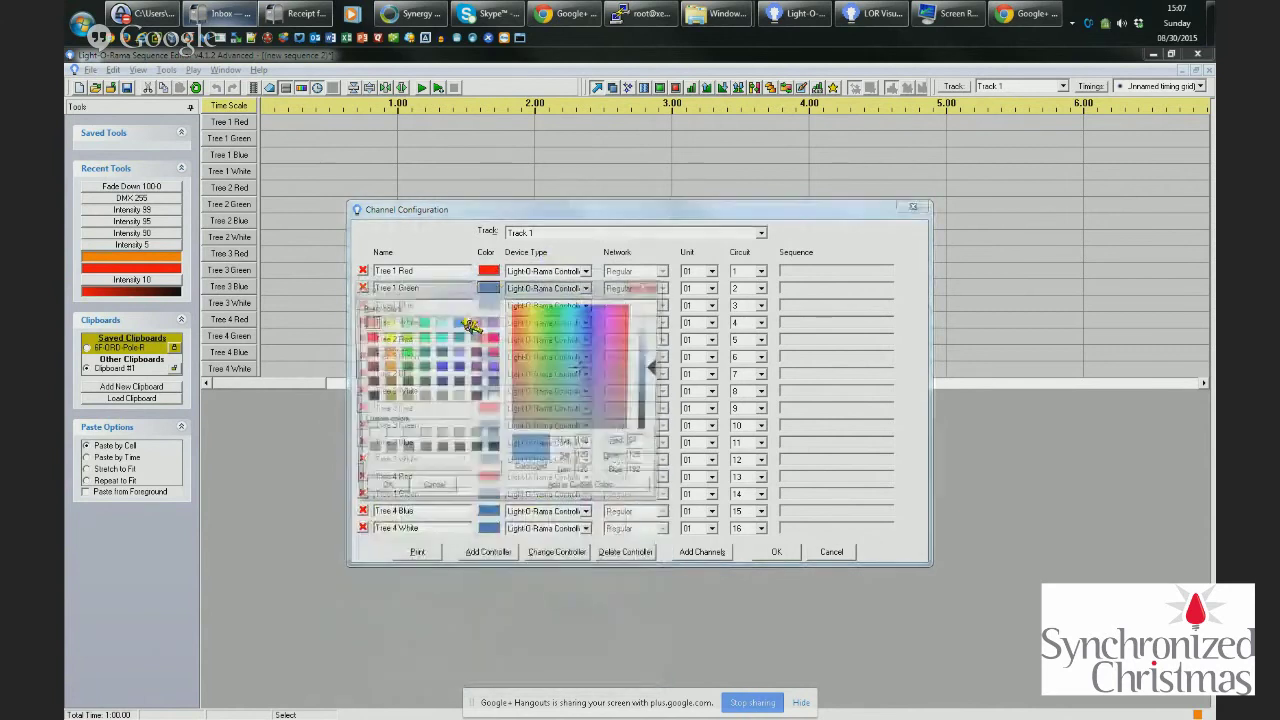
pyautogui.click(405, 352)
pyautogui.doubleClick(405, 352)
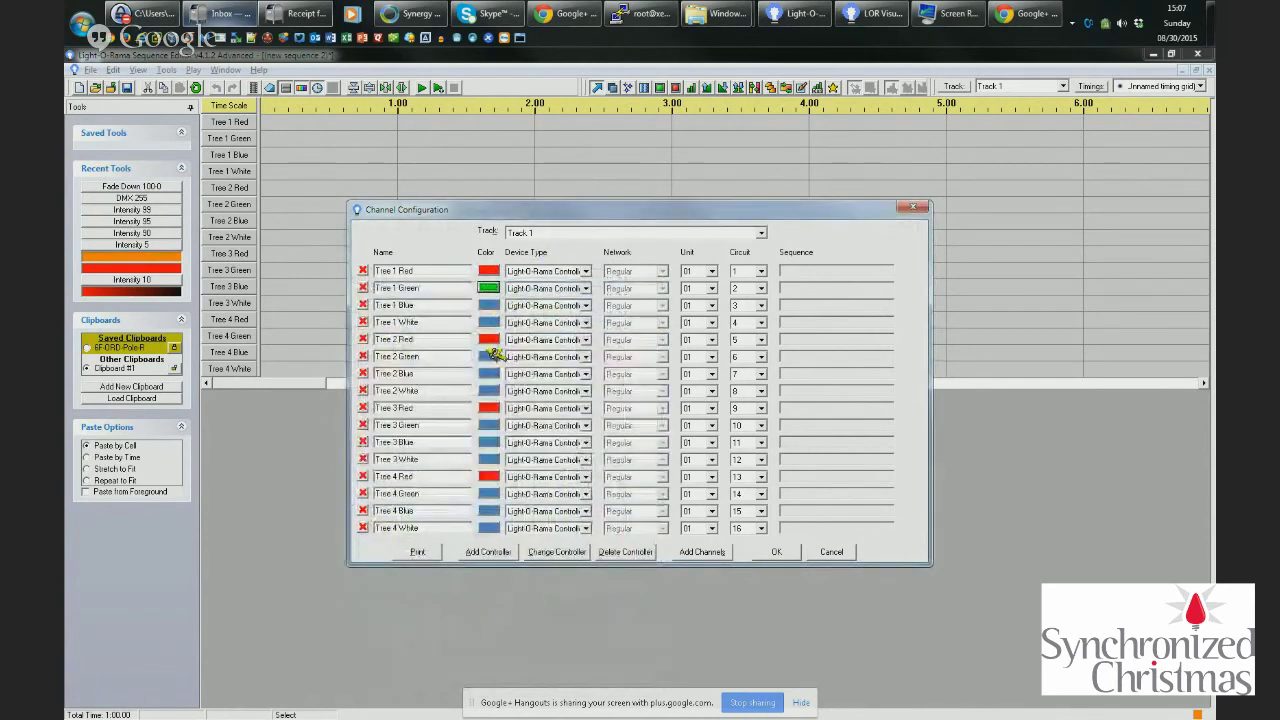
pyautogui.click(488, 305)
pyautogui.click(405, 418)
pyautogui.doubleClick(405, 418)
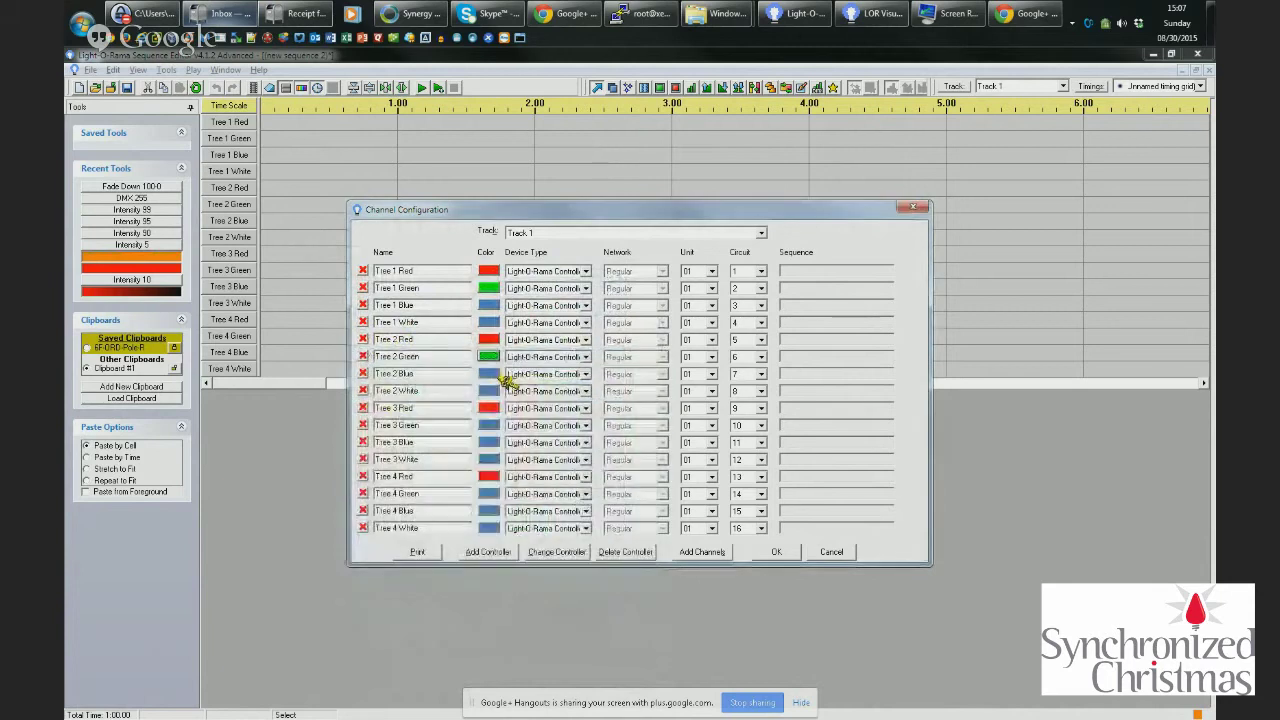
pyautogui.click(488, 425)
pyautogui.click(405, 489)
pyautogui.doubleClick(405, 489)
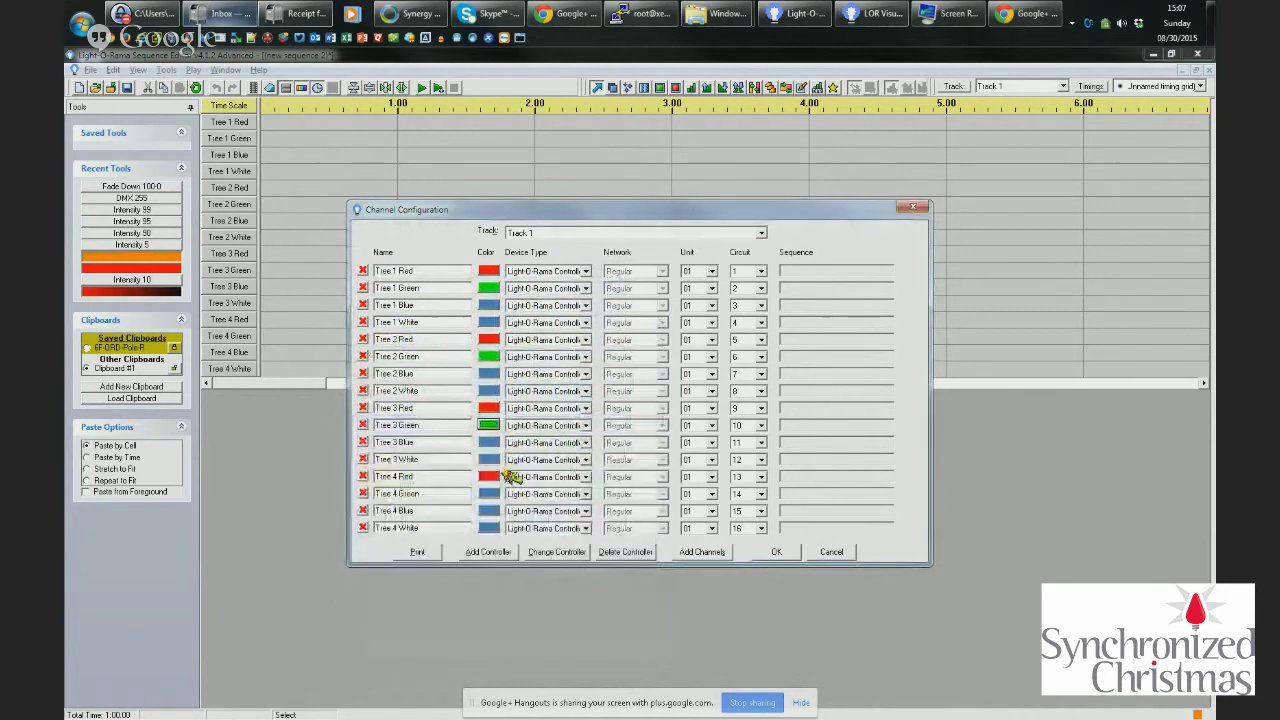
pyautogui.click(488, 493)
pyautogui.click(410, 560)
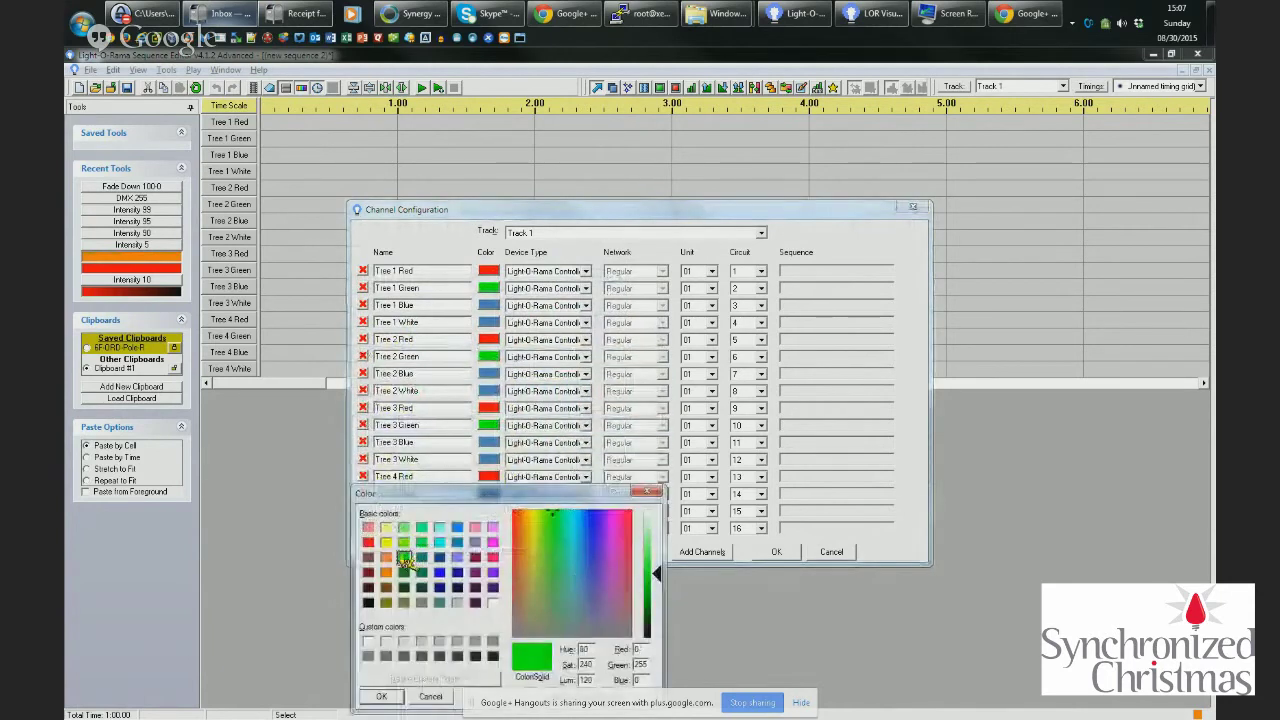
pyautogui.doubleClick(410, 560)
# Set the color of the Blue channels of all four trees to pure blue (0, 0, 255)
pyautogui.click(494, 304)
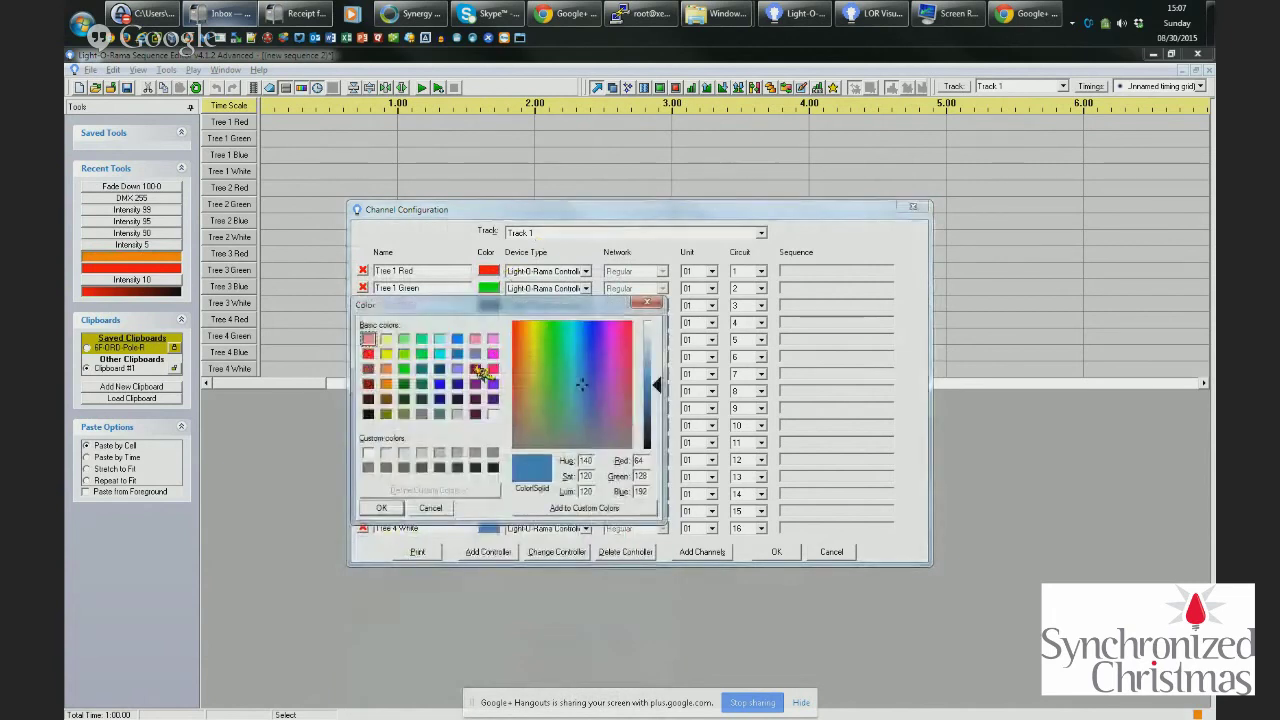
pyautogui.click(459, 339)
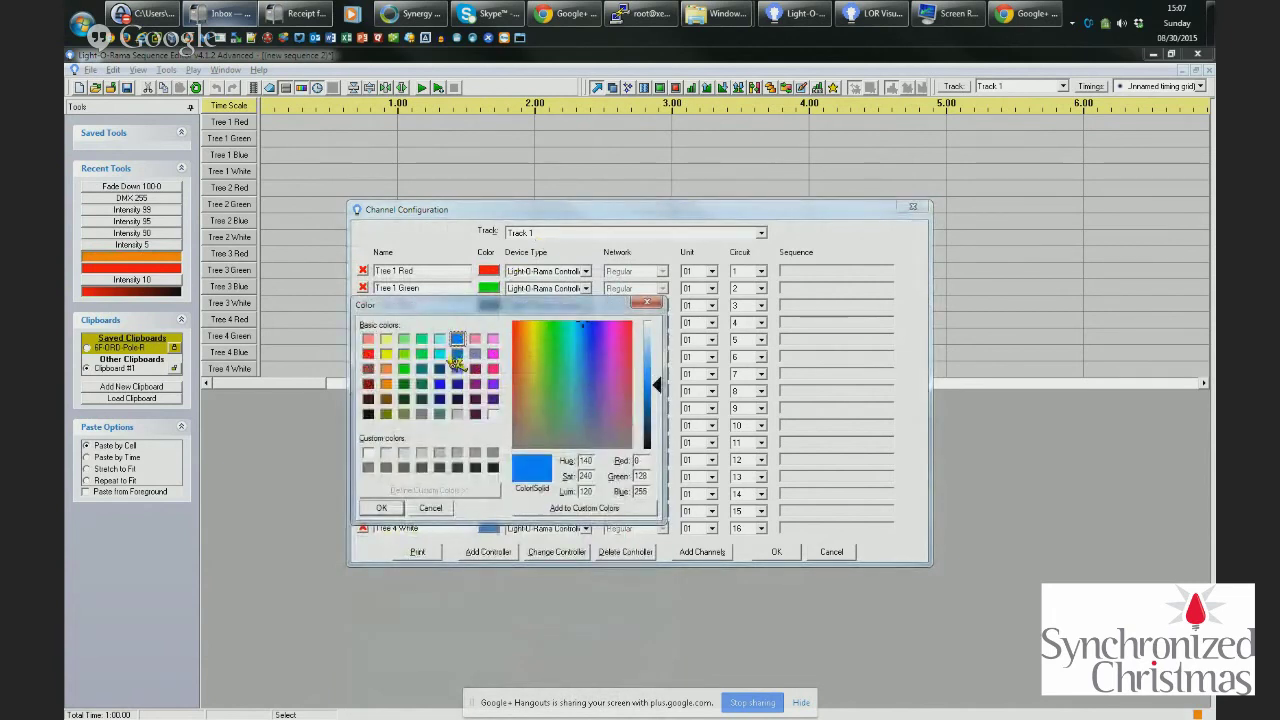
pyautogui.click(439, 384)
pyautogui.click(380, 508)
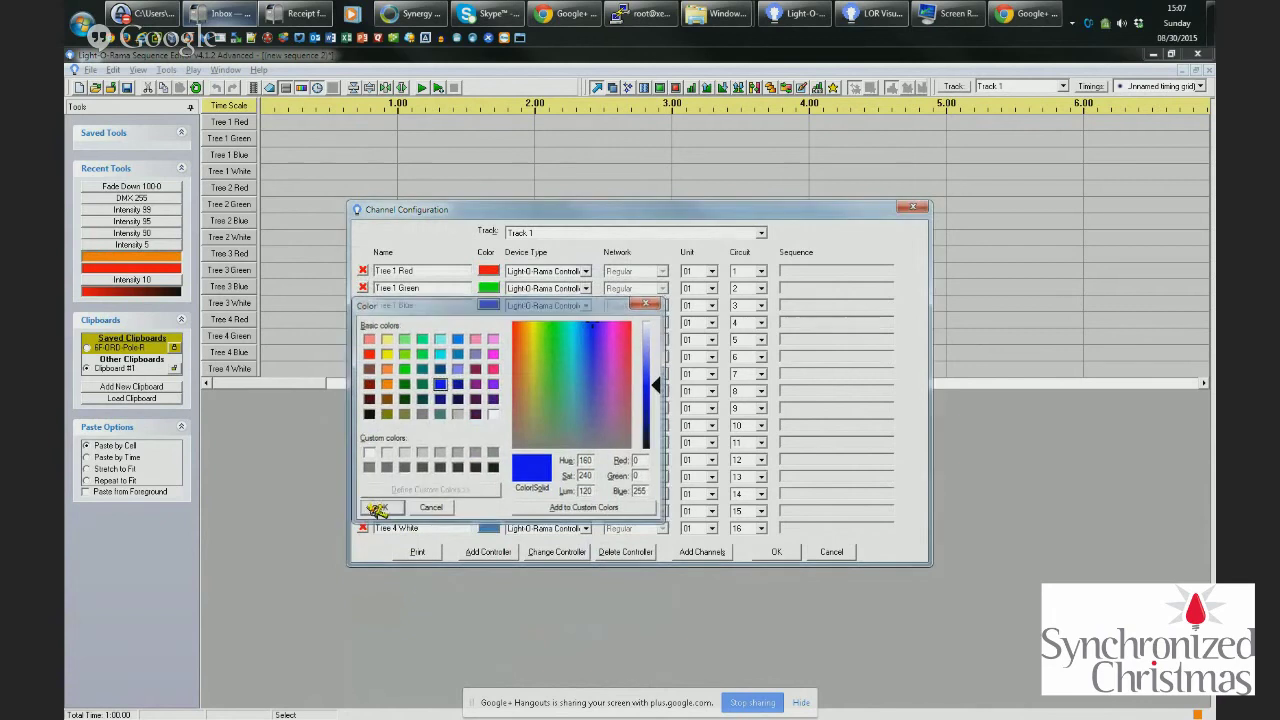
pyautogui.click(500, 374)
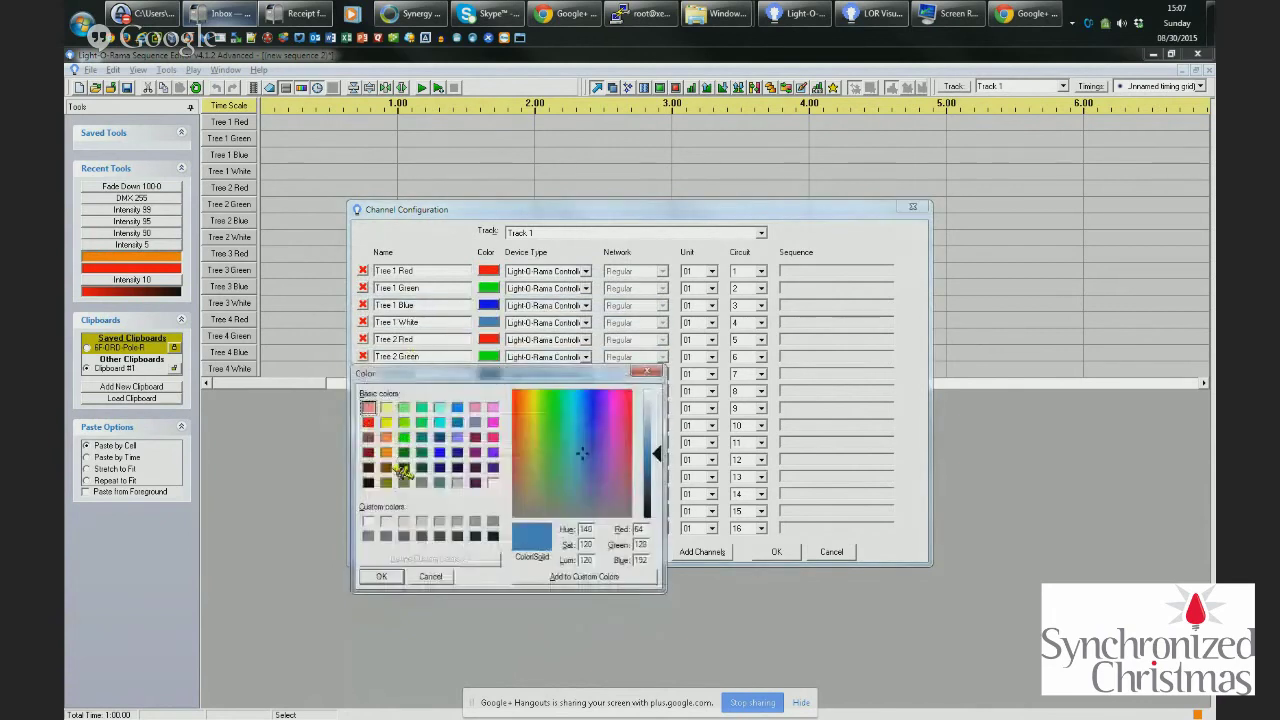
pyautogui.doubleClick(442, 450)
pyautogui.click(490, 442)
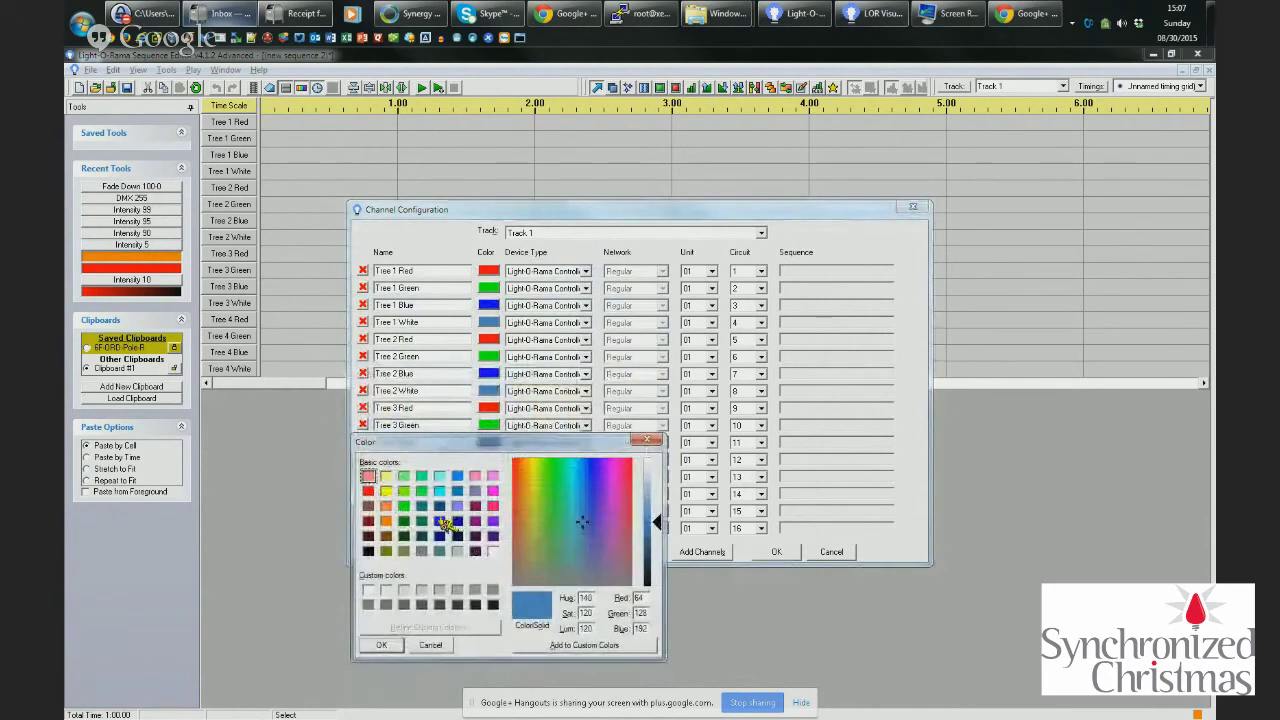
pyautogui.doubleClick(440, 520)
pyautogui.click(490, 510)
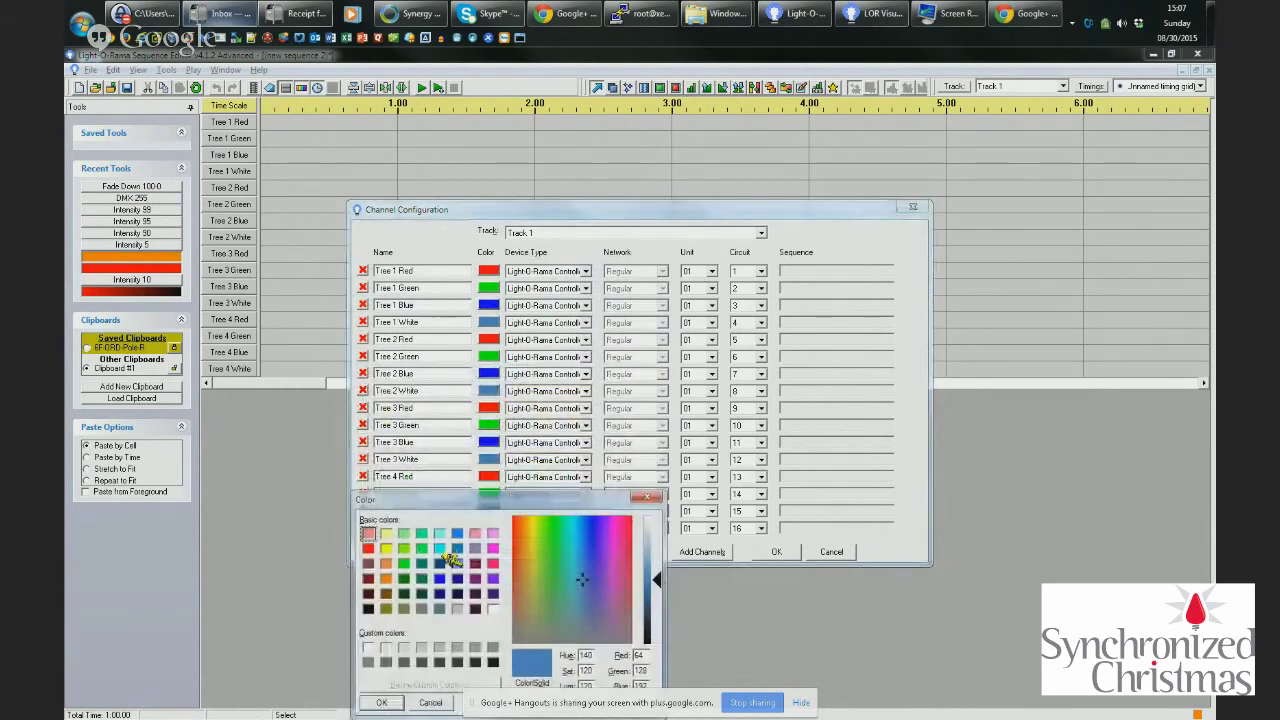
pyautogui.doubleClick(441, 578)
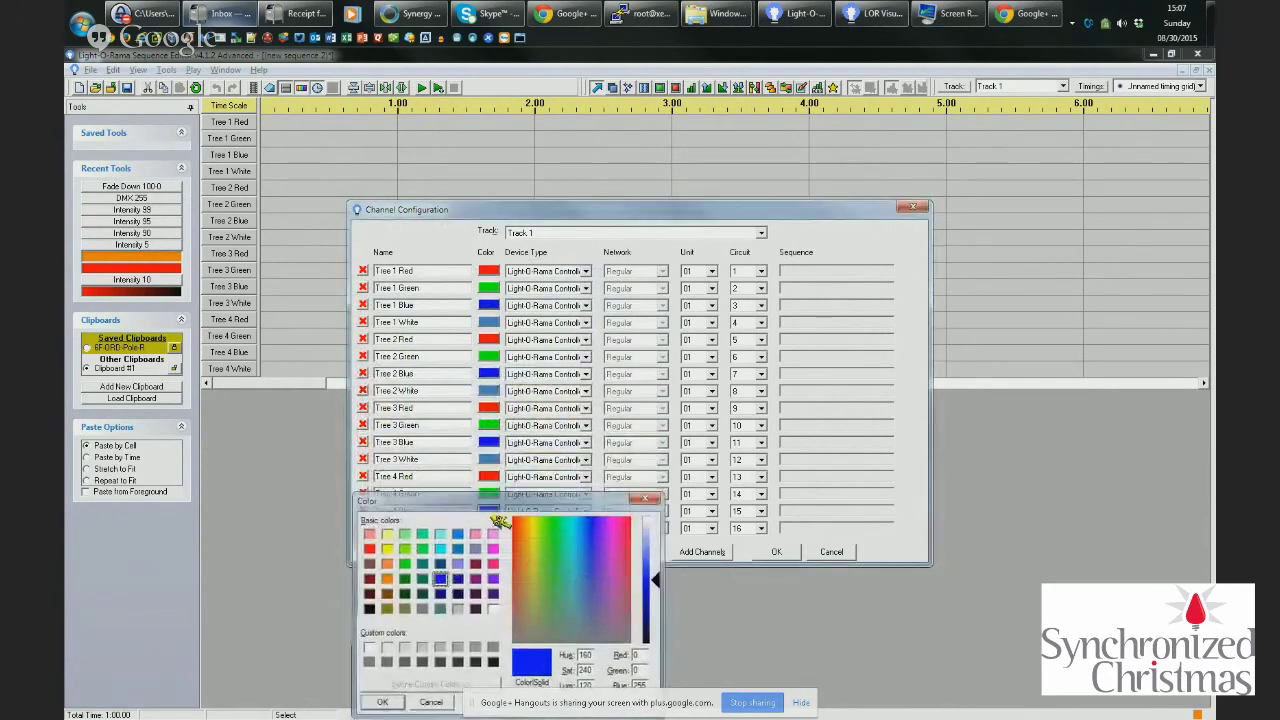
# Set the color of the White channels of all four trees to pure white (255, 255, 255) and accept the channel configuration
pyautogui.click(488, 322)
pyautogui.click(493, 431)
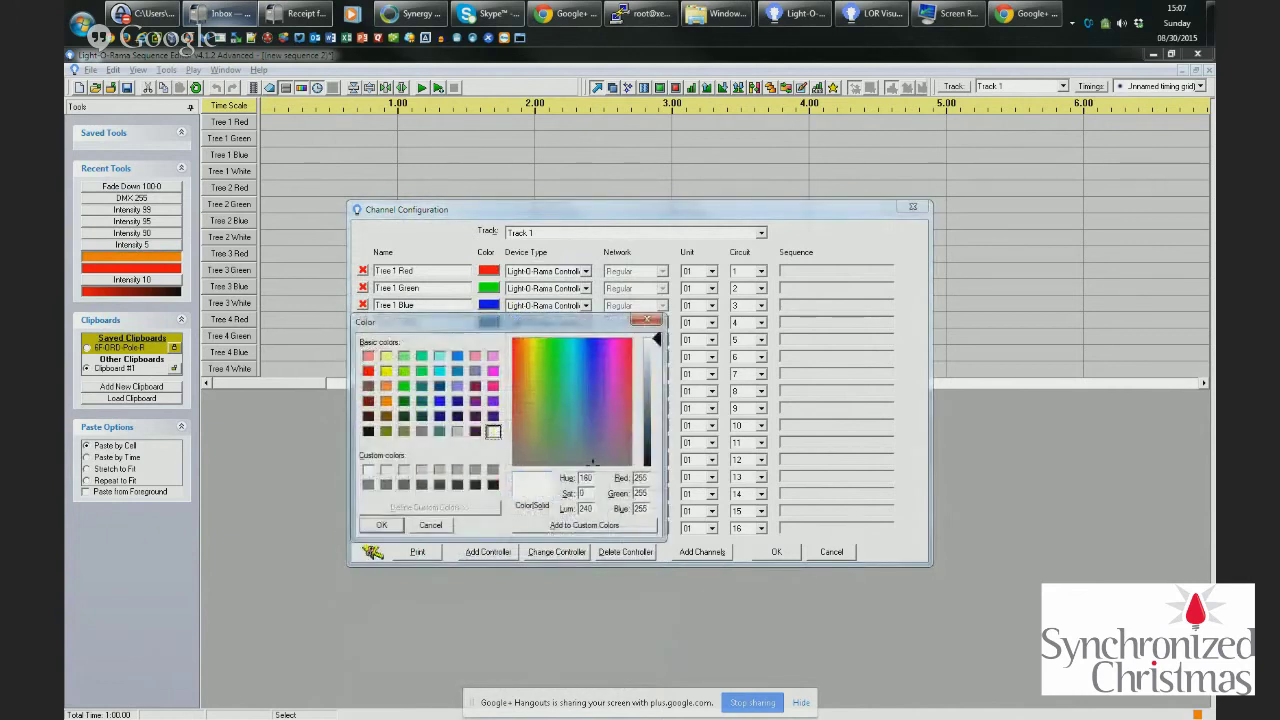
pyautogui.click(381, 525)
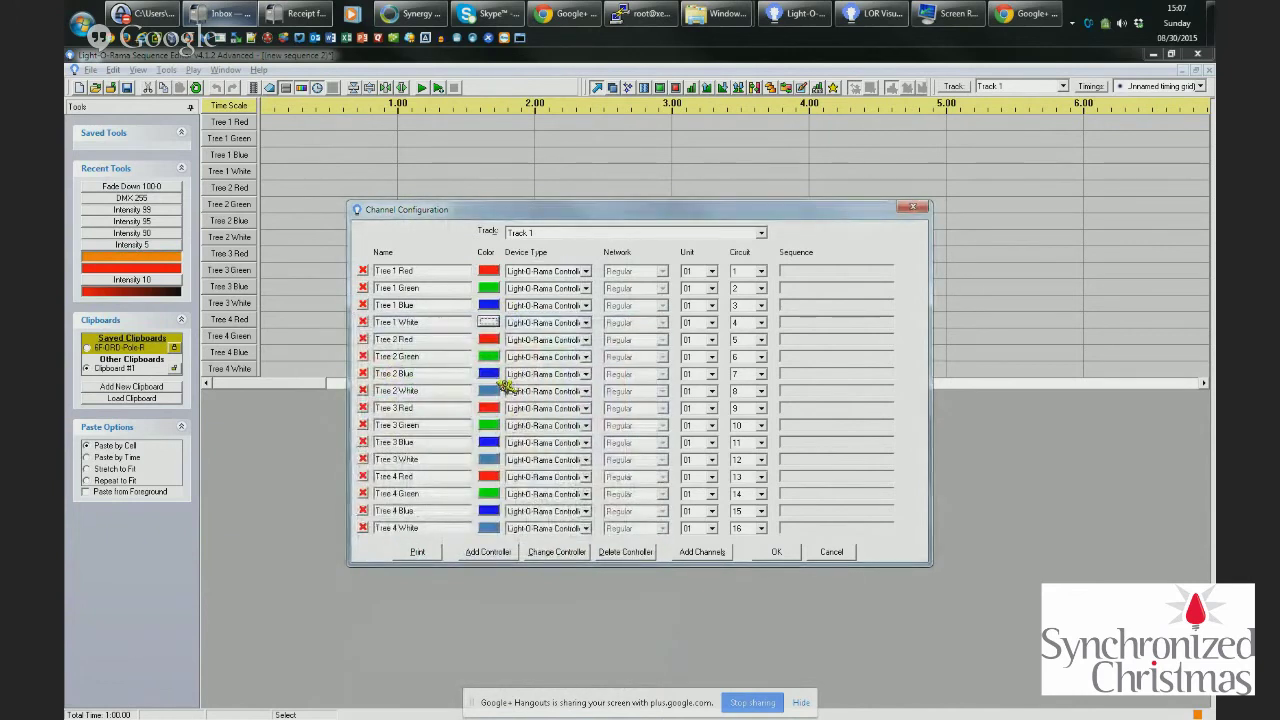
pyautogui.click(488, 390)
pyautogui.doubleClick(493, 499)
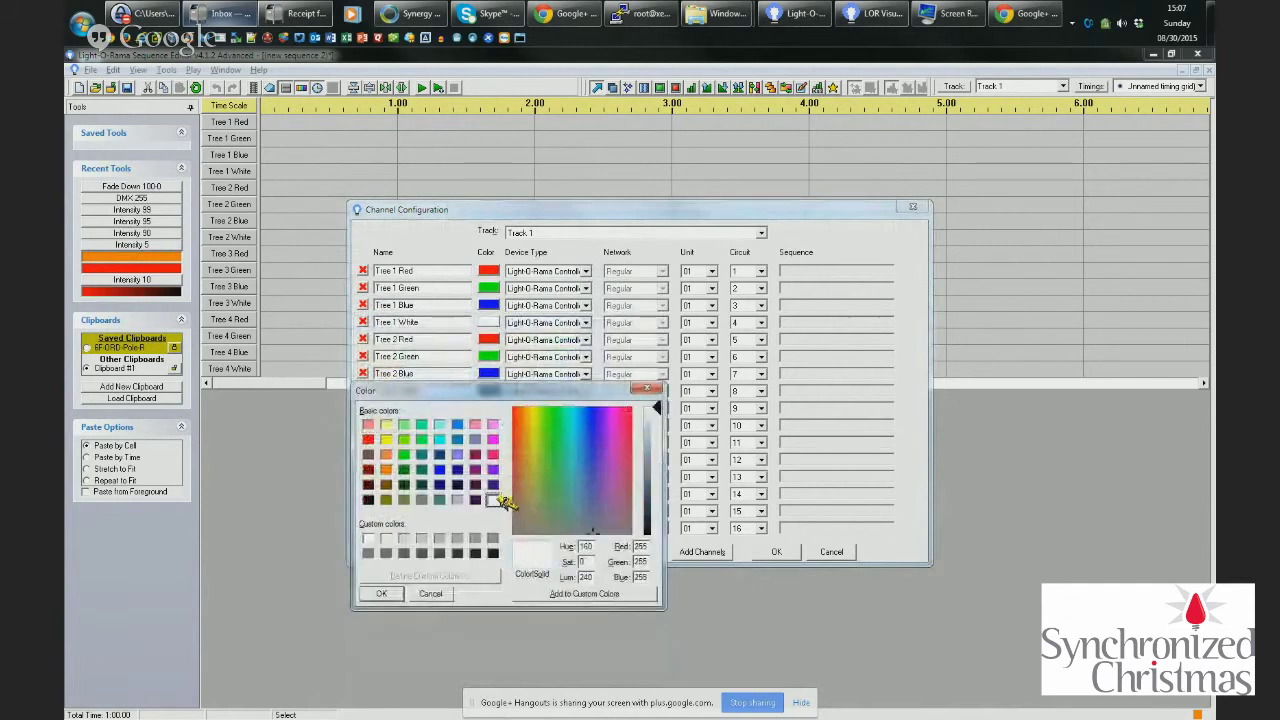
pyautogui.click(488, 459)
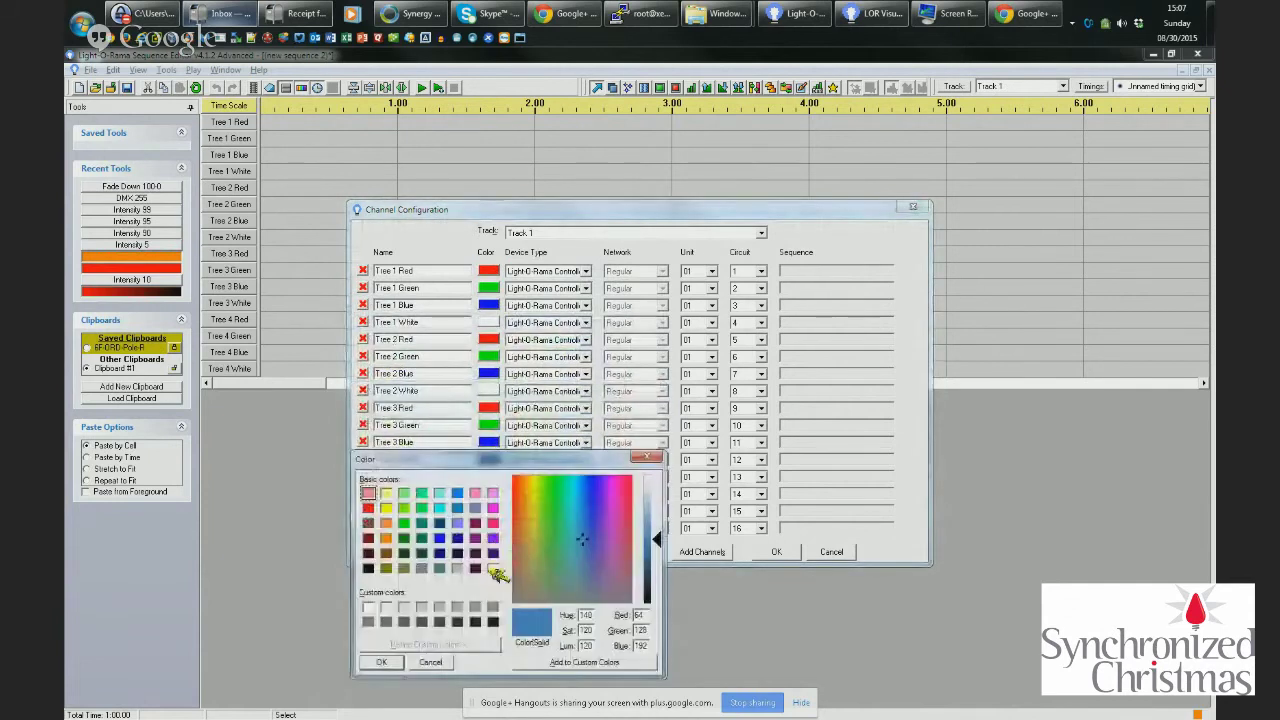
pyautogui.doubleClick(497, 568)
pyautogui.click(489, 528)
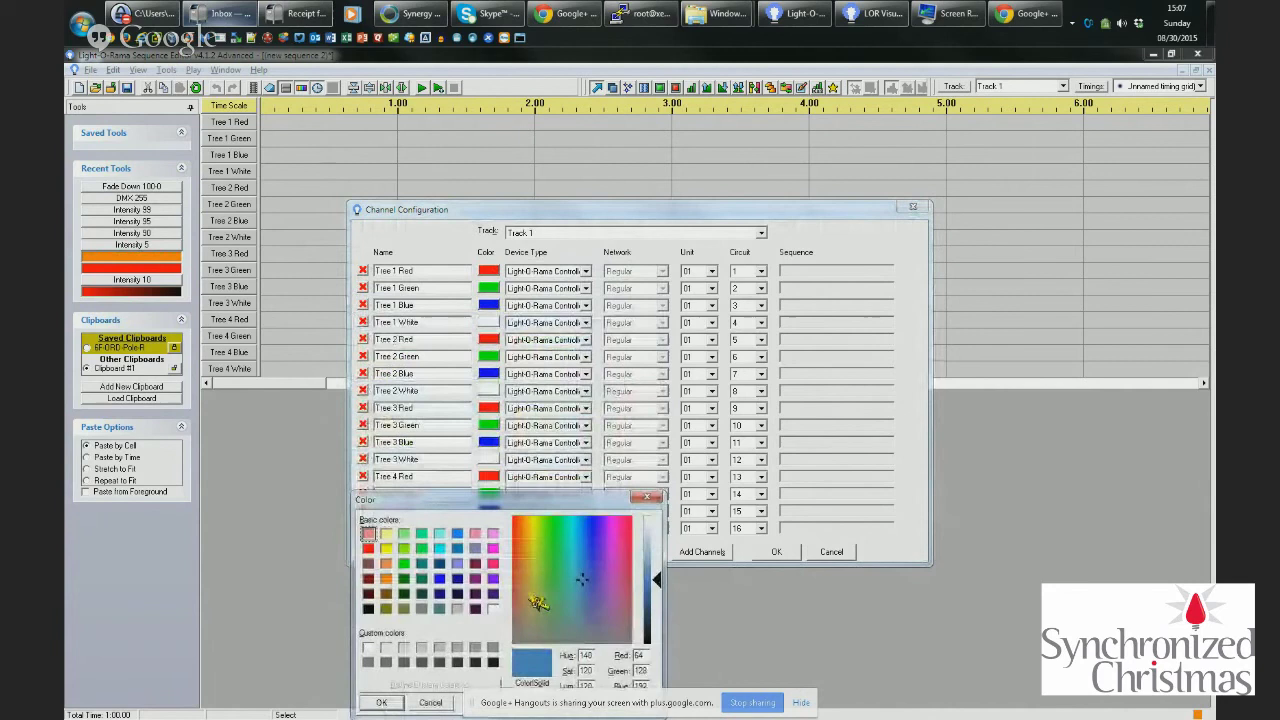
pyautogui.doubleClick(500, 612)
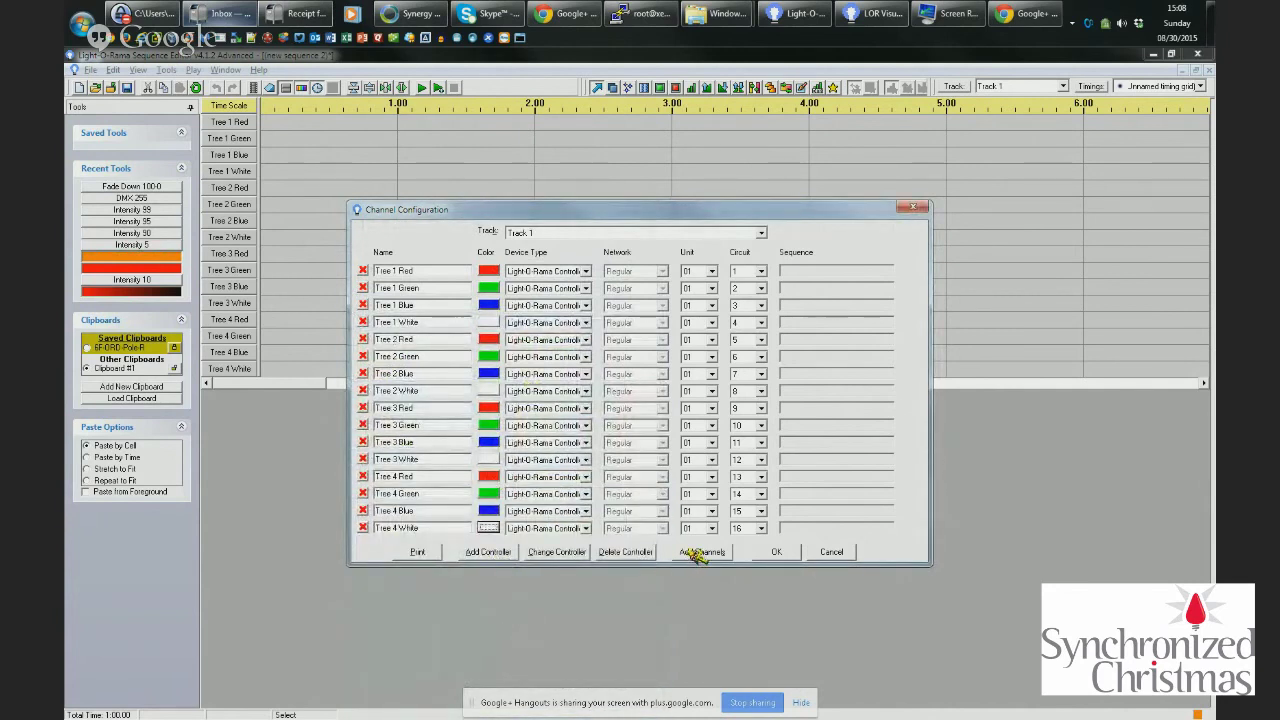
pyautogui.click(788, 553)
# Turn on all 16 channels from 0 to 1.00 seconds and save the animation sequence as 16ChannelDemo
pyautogui.moveTo(370, 121); pyautogui.dragTo(345, 385)
pyautogui.hotkey('ctrl', 'v')
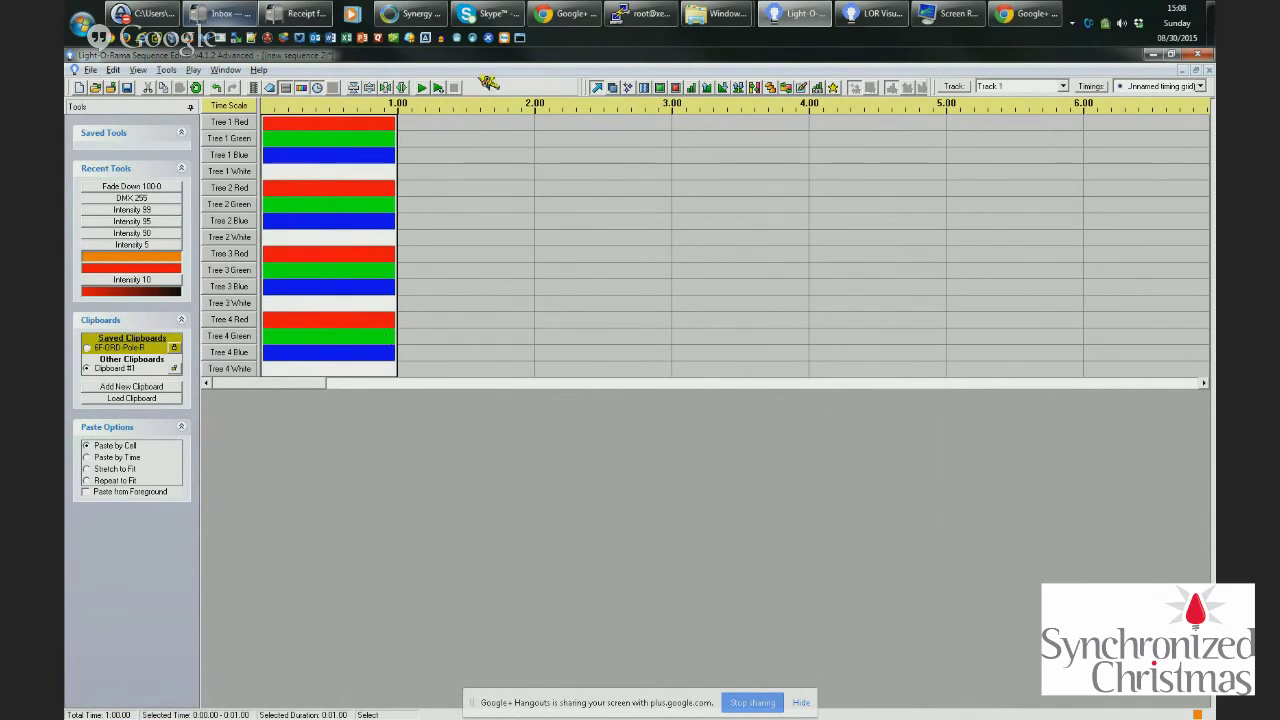
pyautogui.hotkey('ctrl', 's')
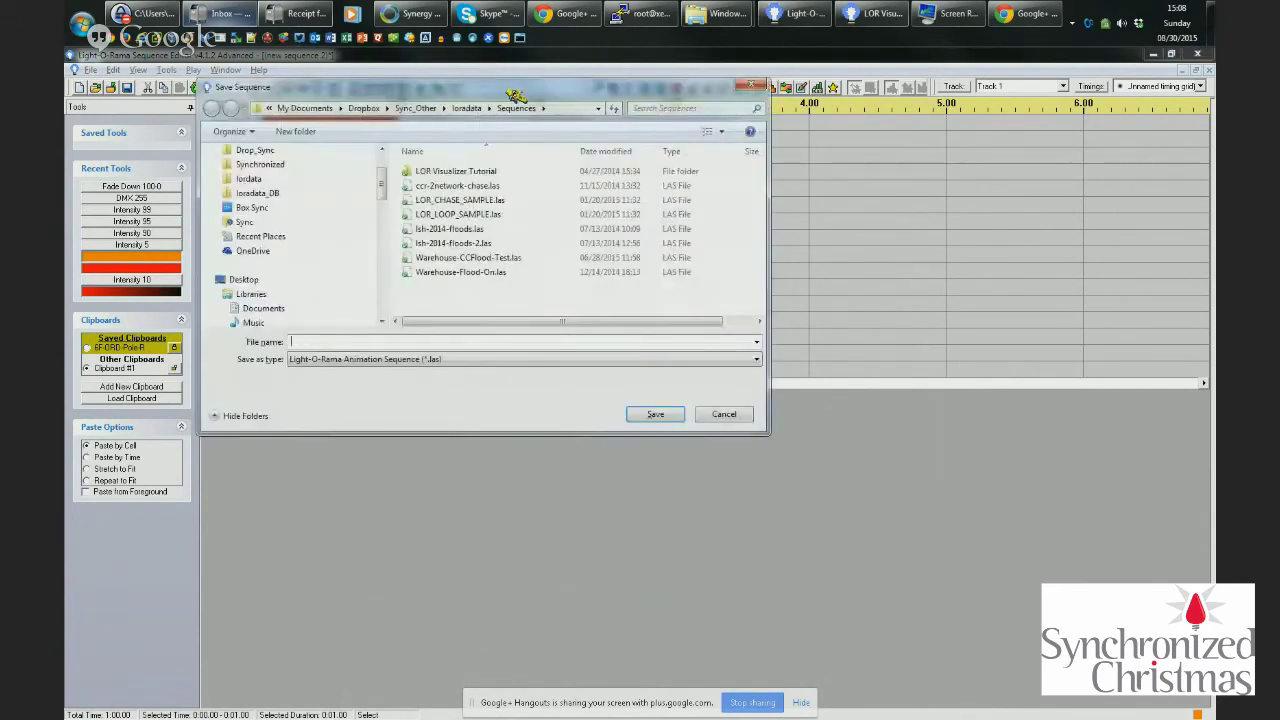
pyautogui.write('16ChannelDemo')
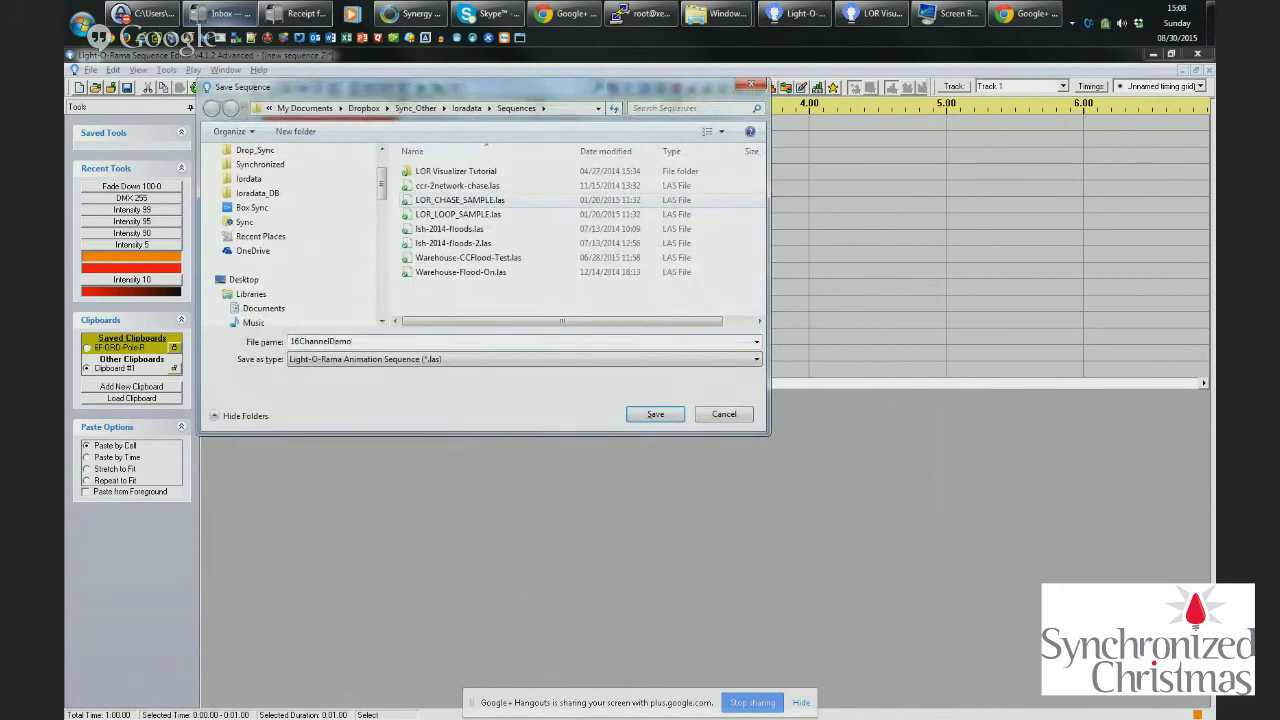
pyautogui.click(655, 414)
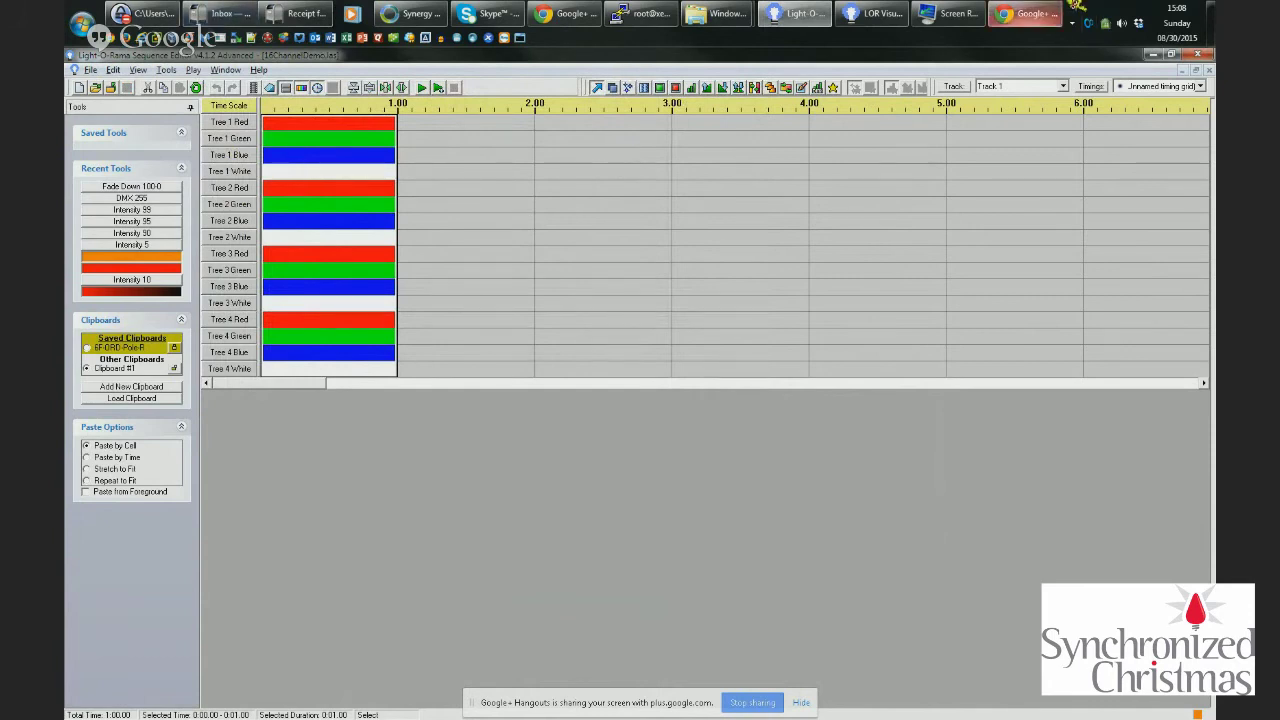
# Switch to LOR Visualizer and create a visualization with a blank 640 x 480 pixel background, saved as 16ChannelDemo
pyautogui.click(866, 14)
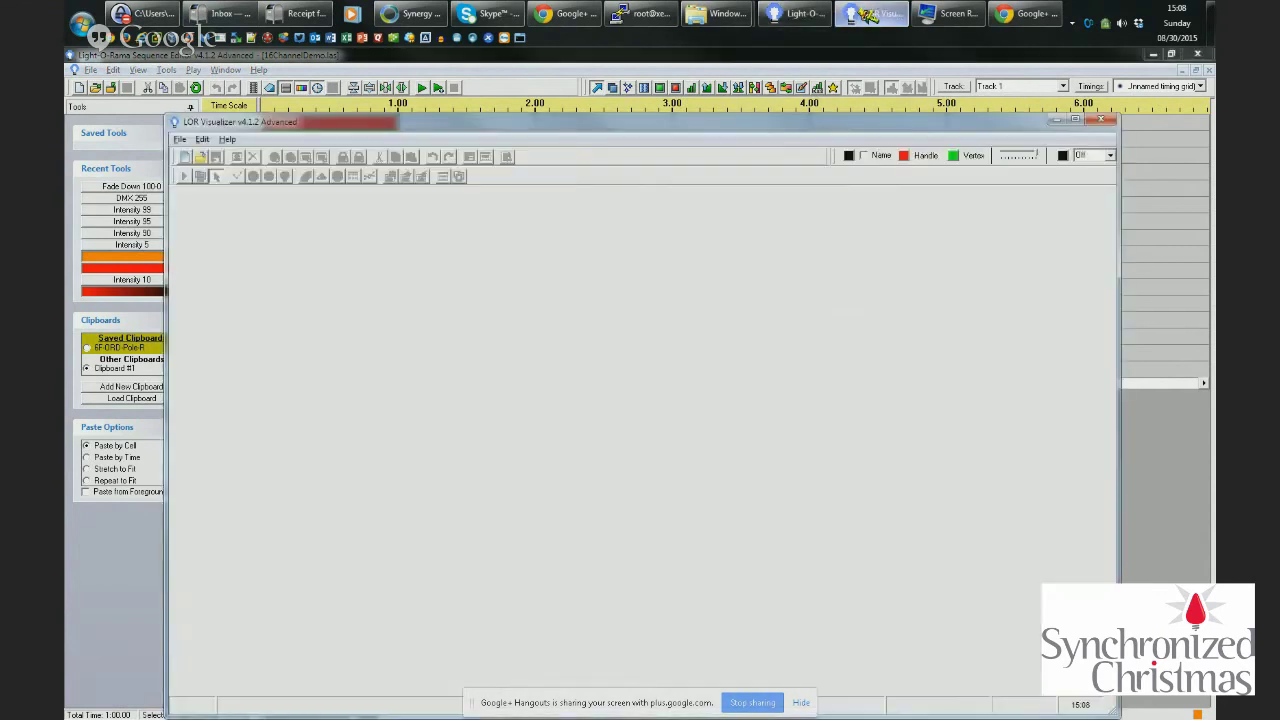
pyautogui.moveTo(460, 125); pyautogui.dragTo(443, 71)
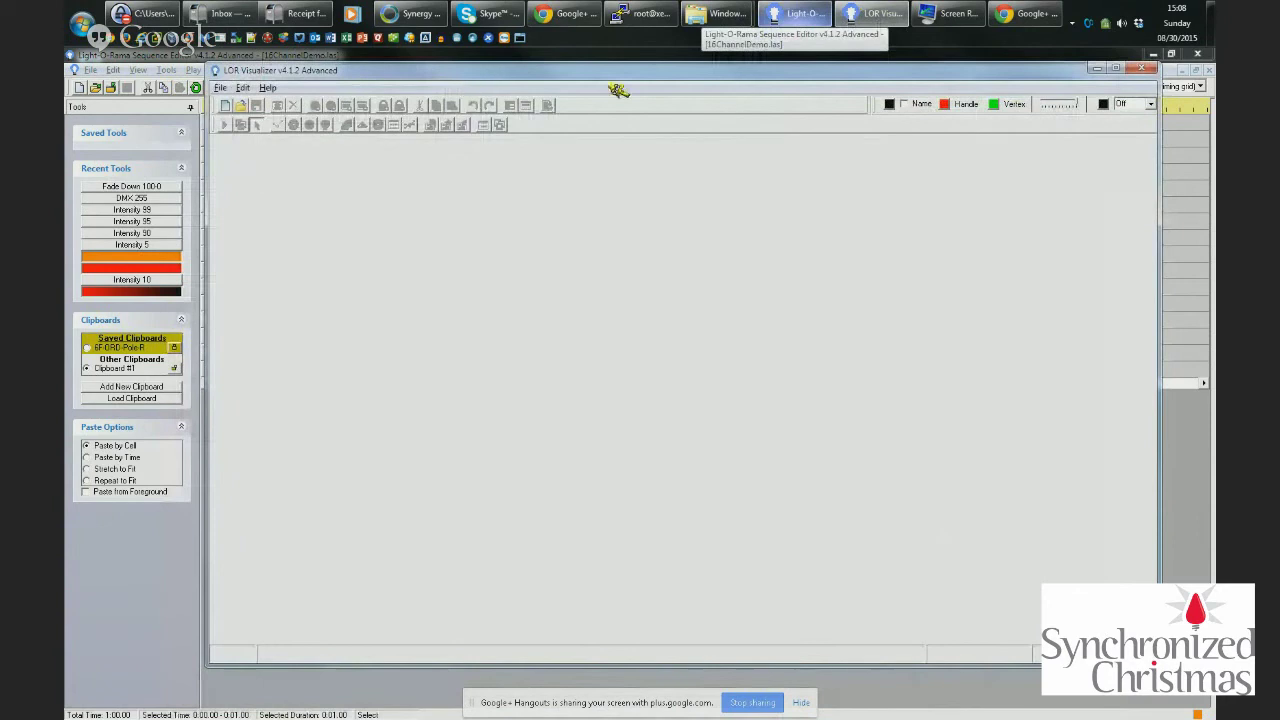
pyautogui.click(234, 106)
pyautogui.moveTo(705, 567); pyautogui.dragTo(629, 215)
pyautogui.click(484, 298)
pyautogui.click(507, 312)
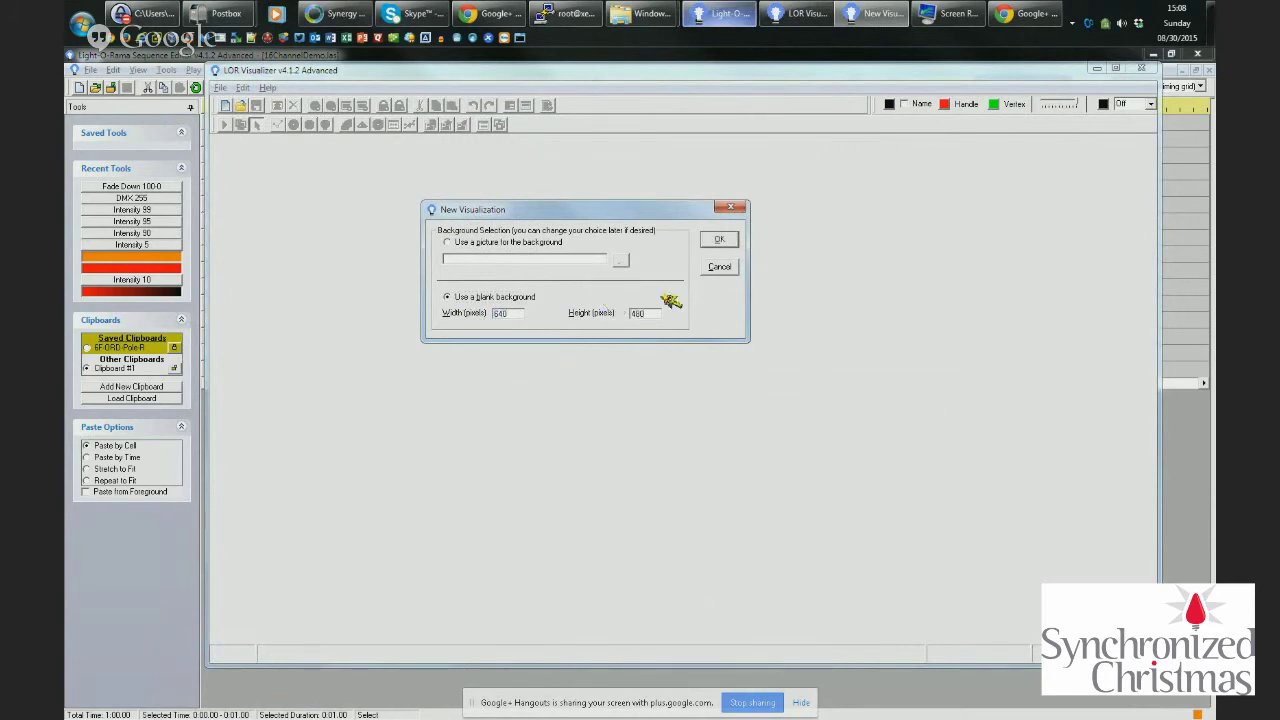
pyautogui.click(720, 243)
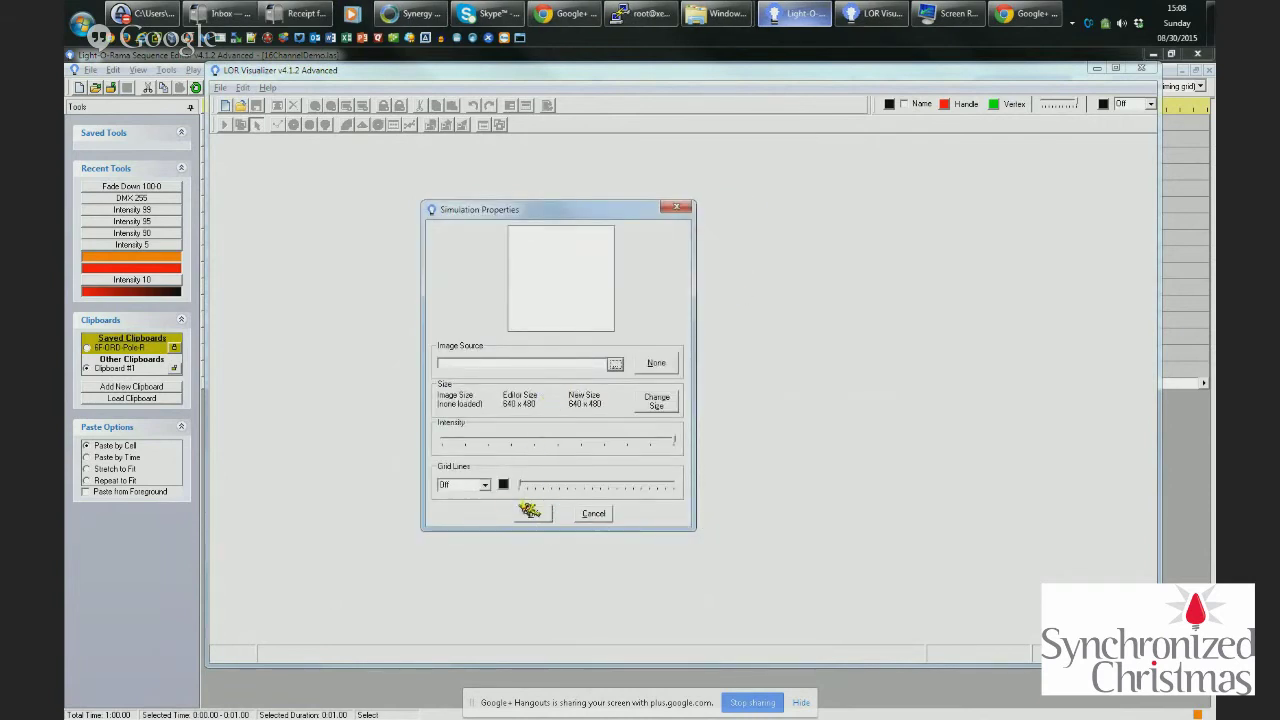
pyautogui.click(535, 515)
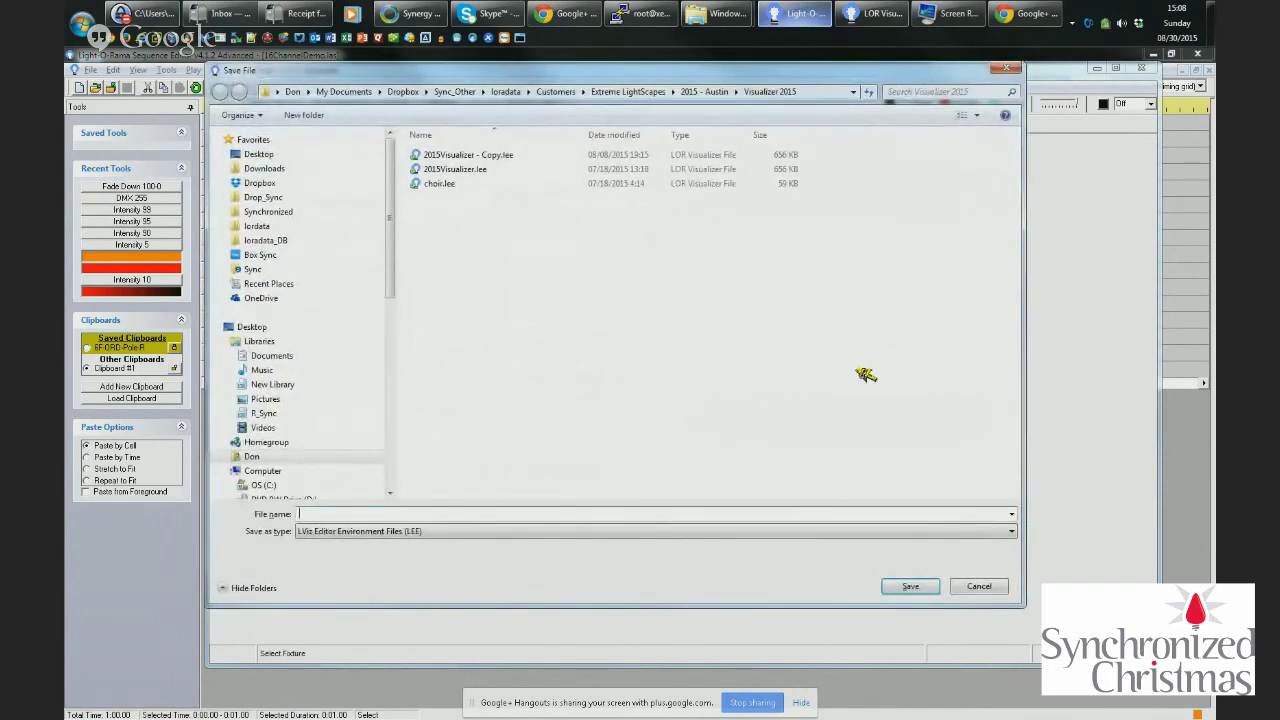
pyautogui.write('16ChannelDemo')
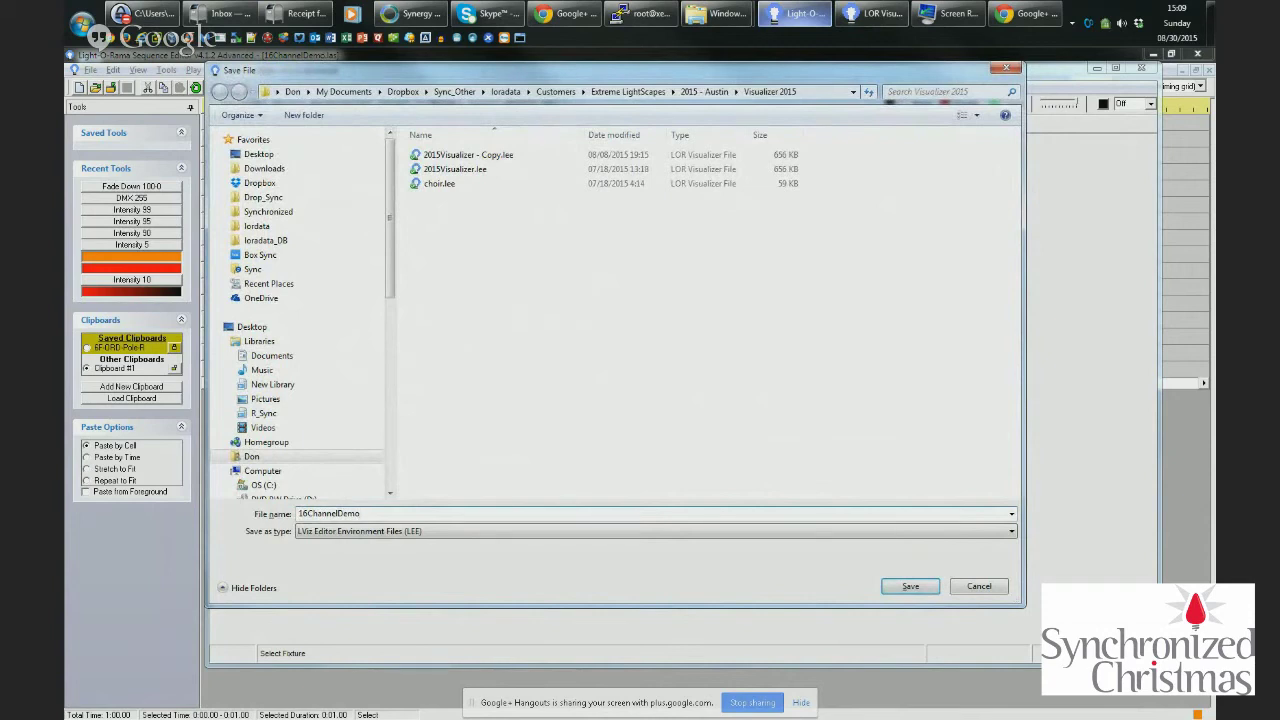
pyautogui.click(912, 585)
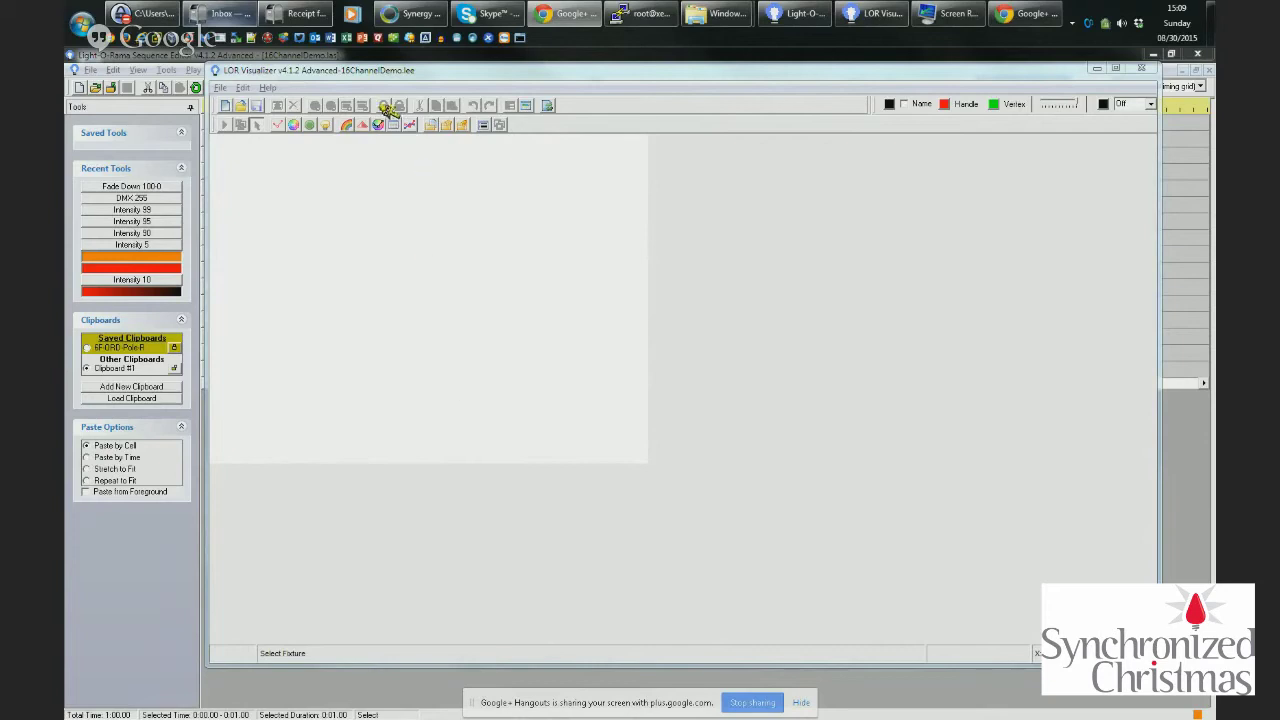
# Draw a small triangular light-string fixture in the lower left of the blank background and name it Tree 1
pyautogui.click(279, 126)
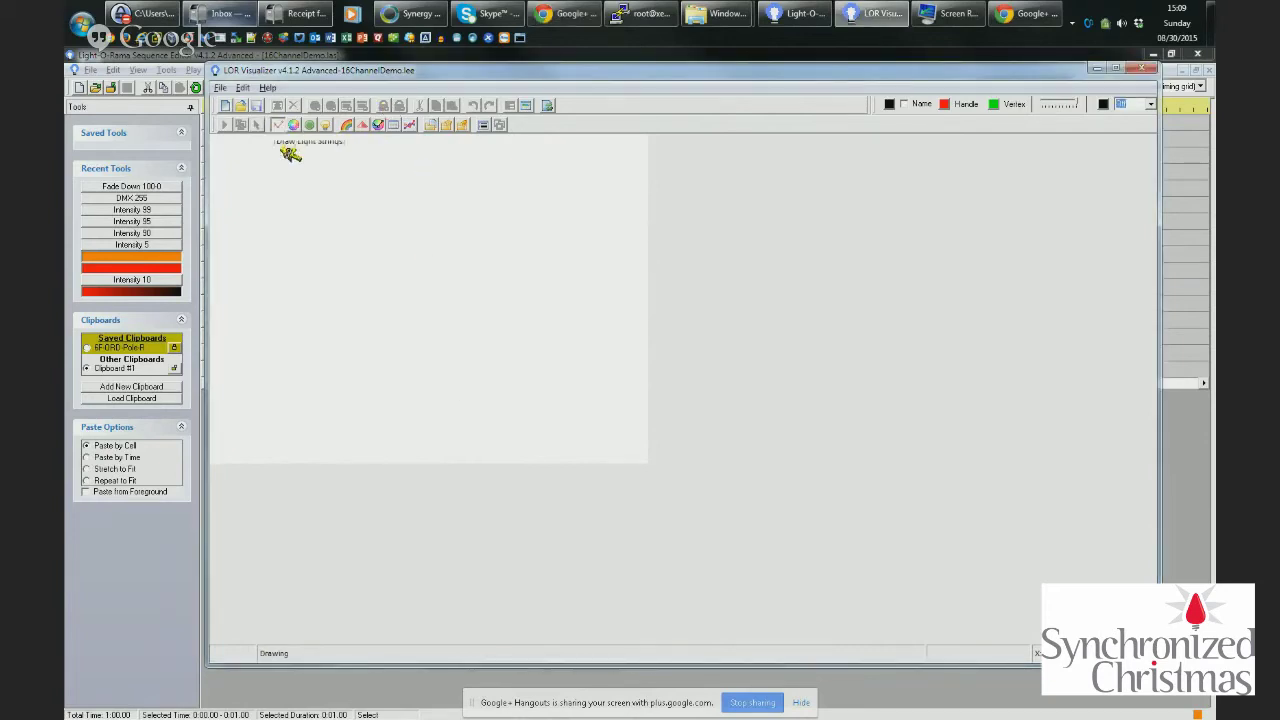
pyautogui.click(262, 377)
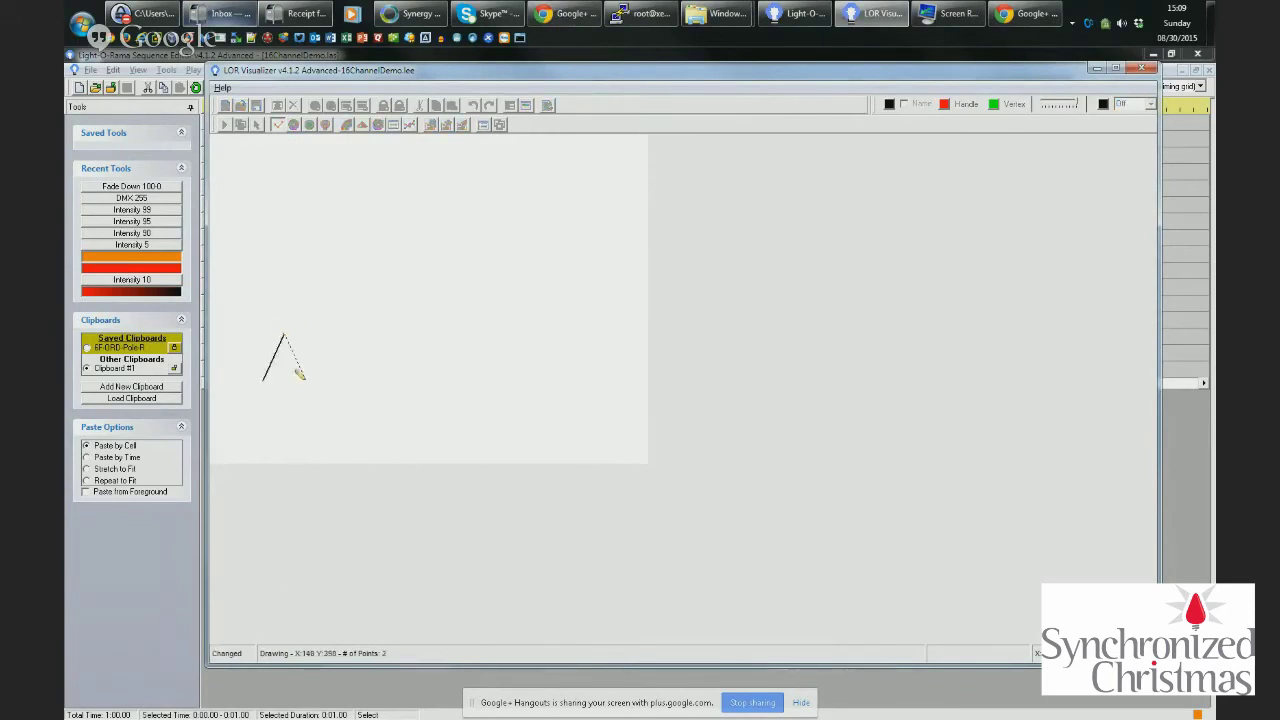
pyautogui.click(298, 378)
pyautogui.rightClick(275, 385)
pyautogui.write('Tree 1')
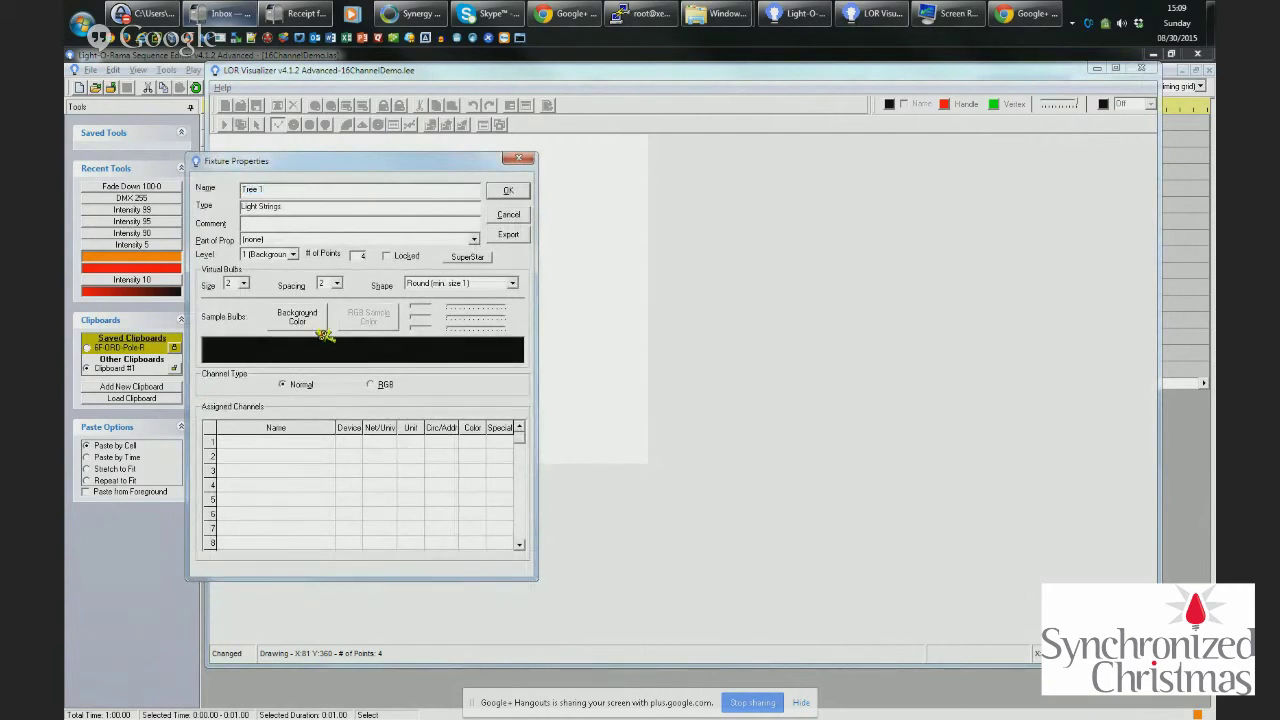
pyautogui.click(507, 190)
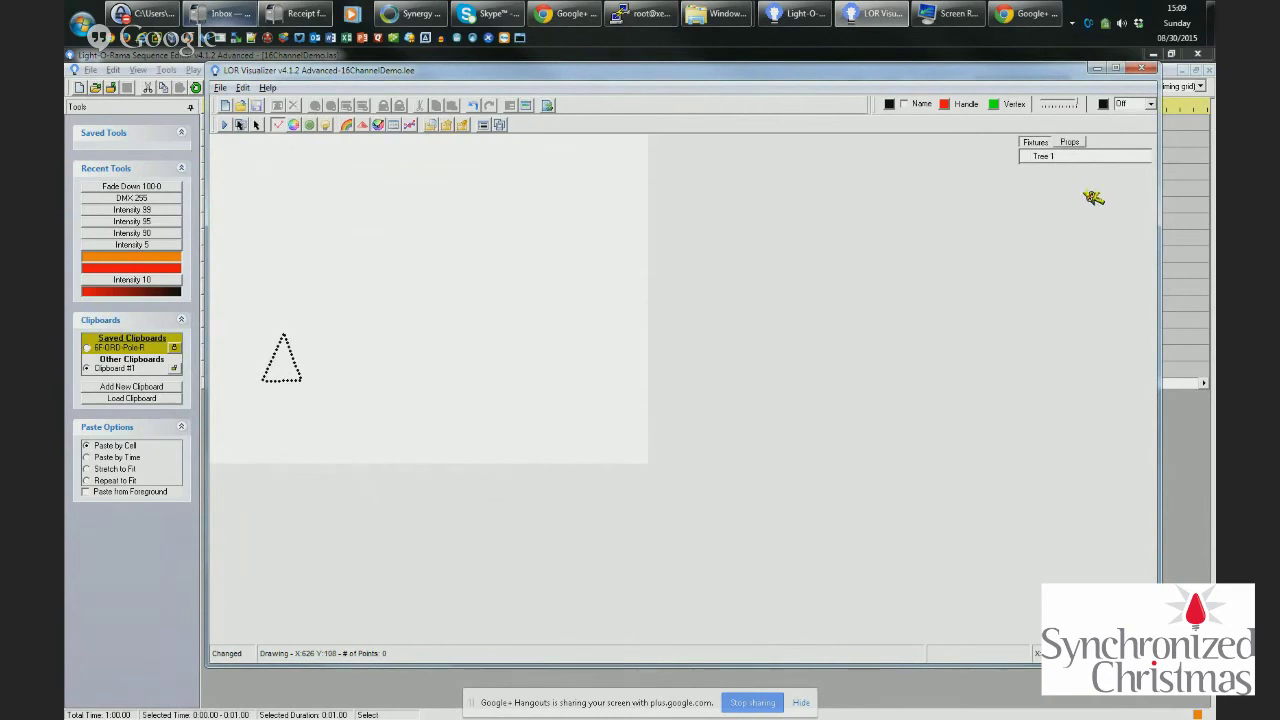
# Copy the Tree 1 fixture three times and line the copies up in a row to its right
pyautogui.click(1072, 158)
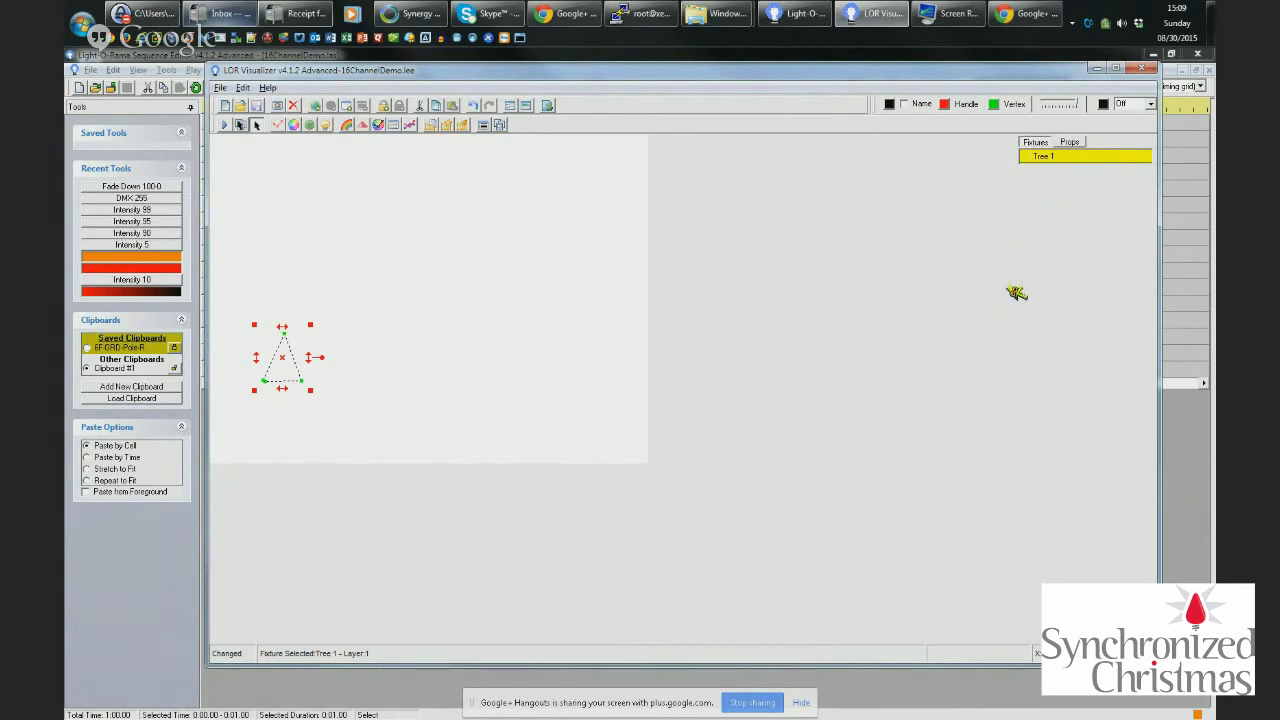
pyautogui.hotkey('ctrl', 'c')
pyautogui.hotkey('ctrl', 'v')
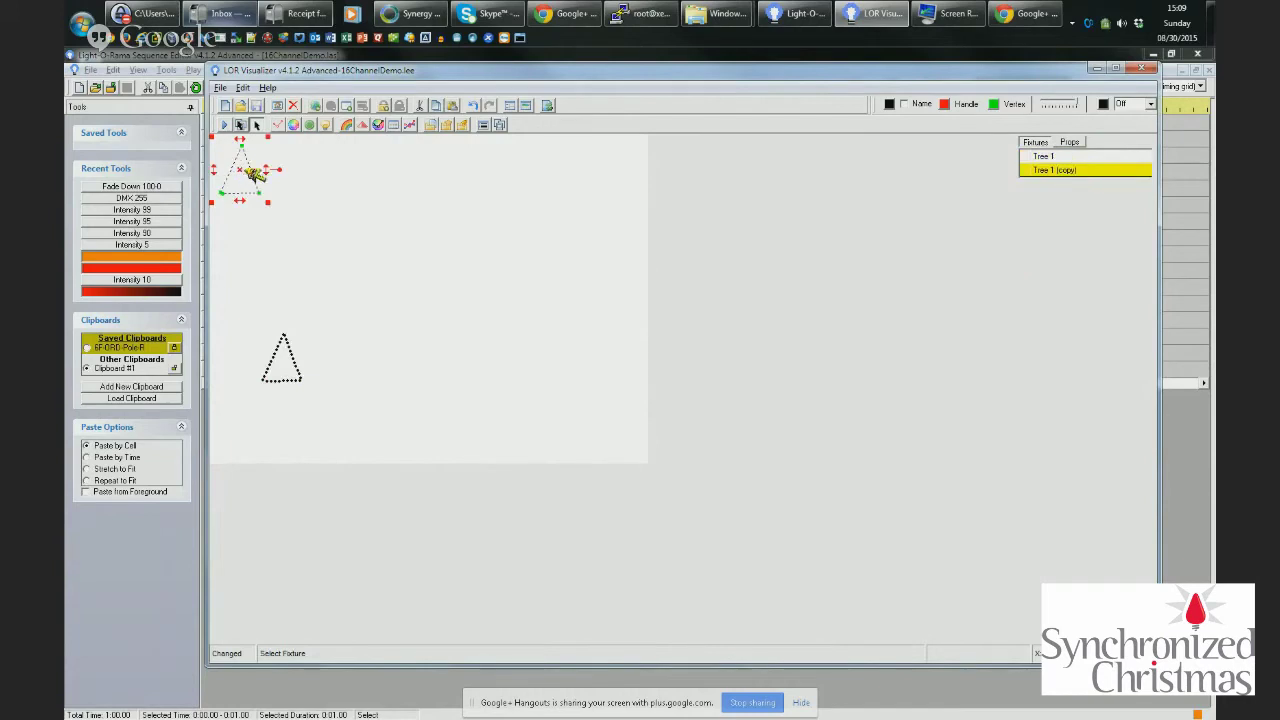
pyautogui.moveTo(240, 170); pyautogui.dragTo(334, 356)
pyautogui.hotkey('ctrl', 'v')
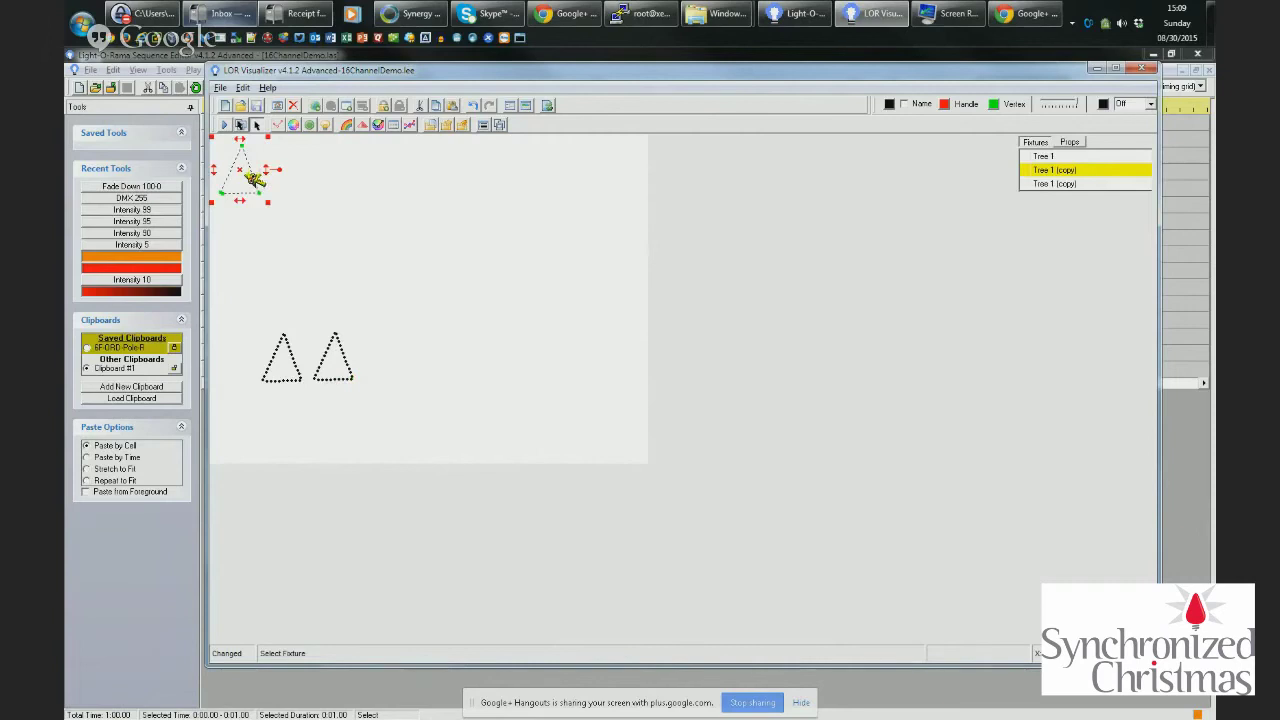
pyautogui.moveTo(240, 170); pyautogui.dragTo(384, 357)
pyautogui.hotkey('ctrl', 'v')
pyautogui.moveTo(237, 168); pyautogui.dragTo(434, 358)
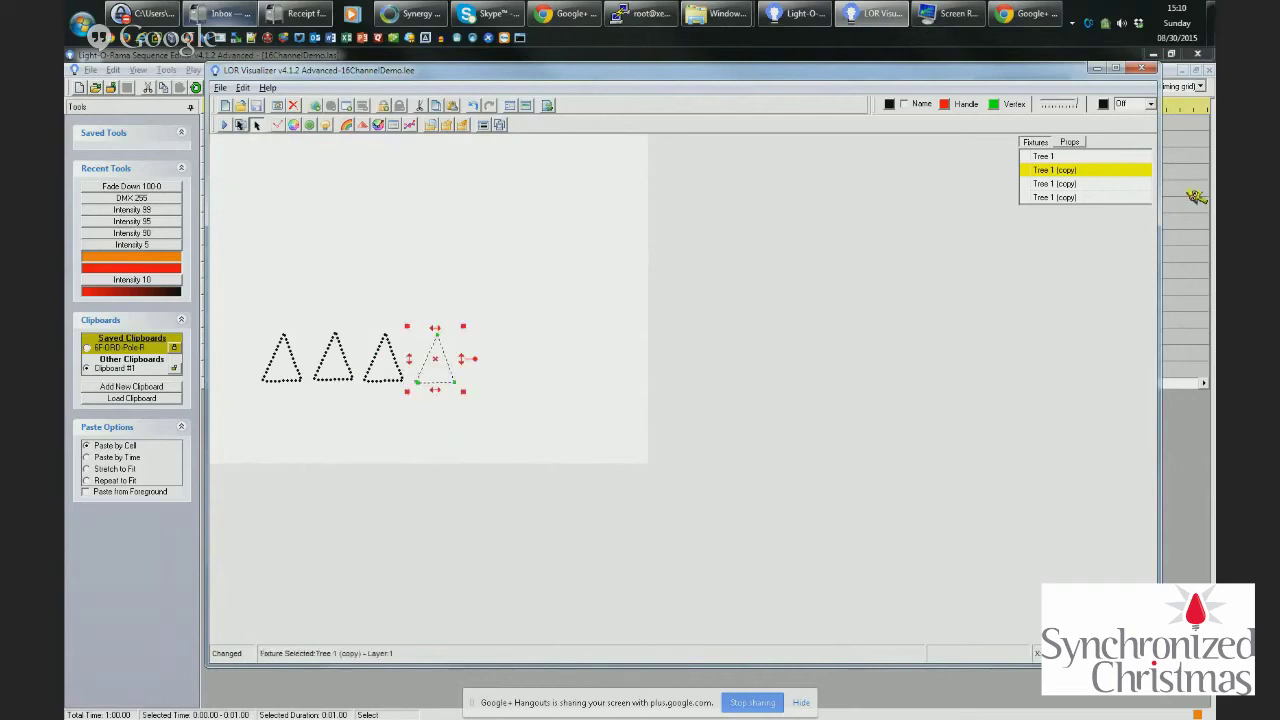
# Rename the rightmost copy in the row as Tree 2
pyautogui.doubleClick(1060, 170)
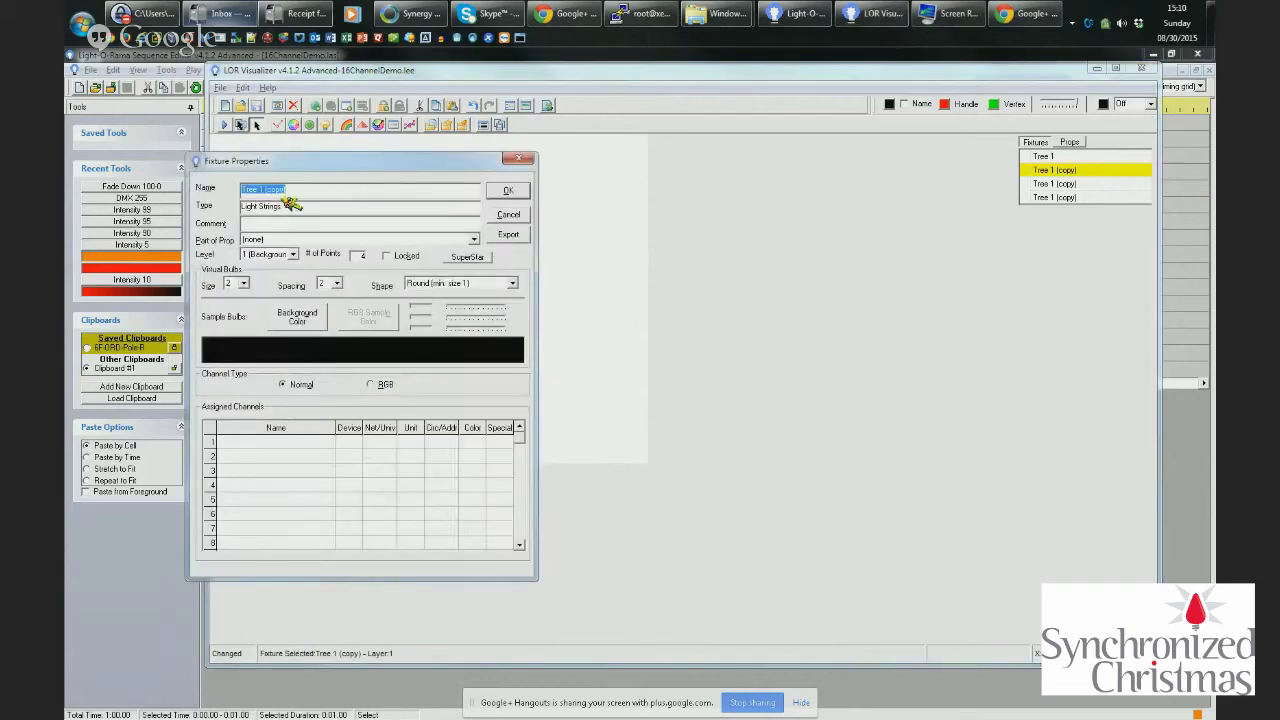
pyautogui.click(262, 189)
pyautogui.write('2')
pyautogui.press('Return')
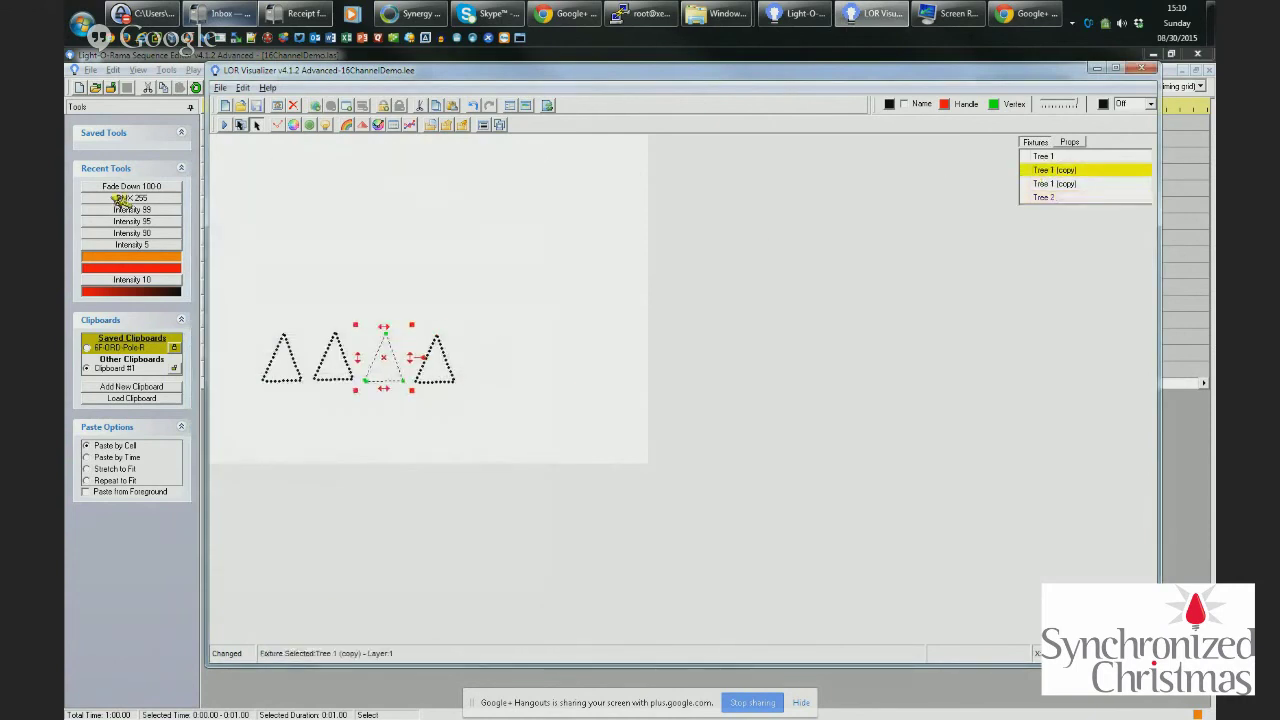
# Rename the third triangle from the left as Tree 2
pyautogui.doubleClick(1080, 170)
pyautogui.click(262, 189)
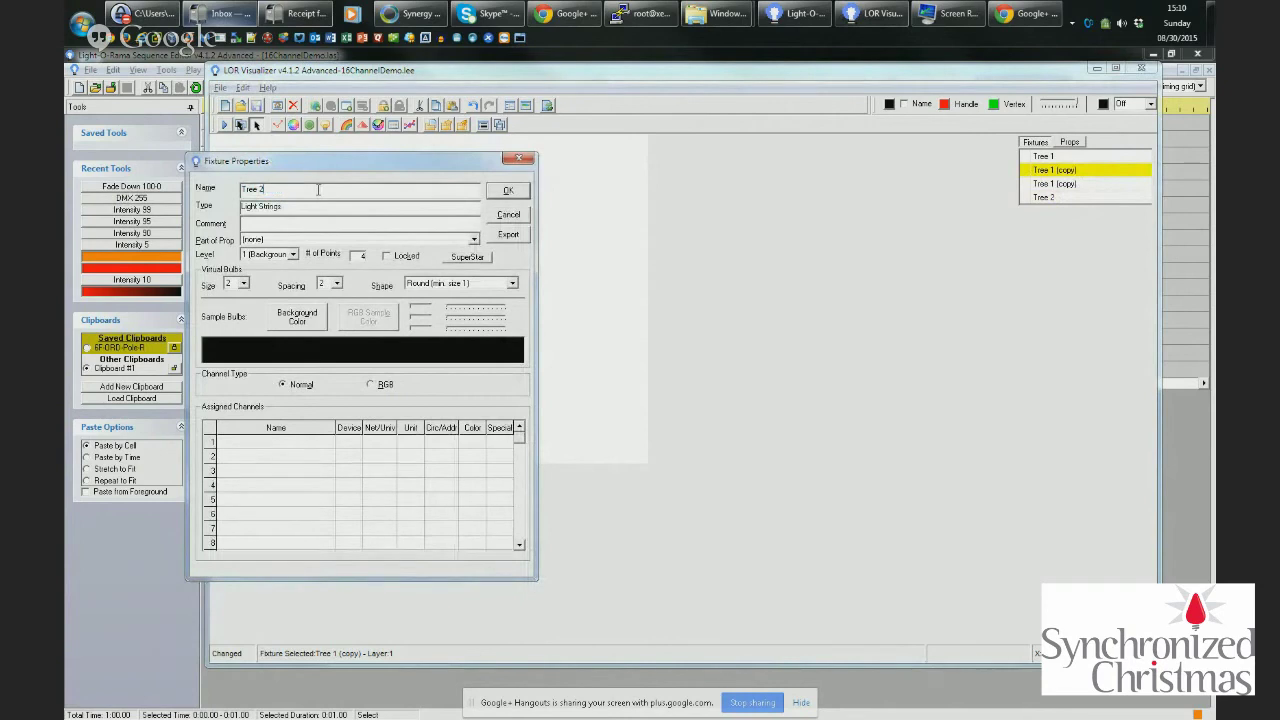
pyautogui.press('Return')
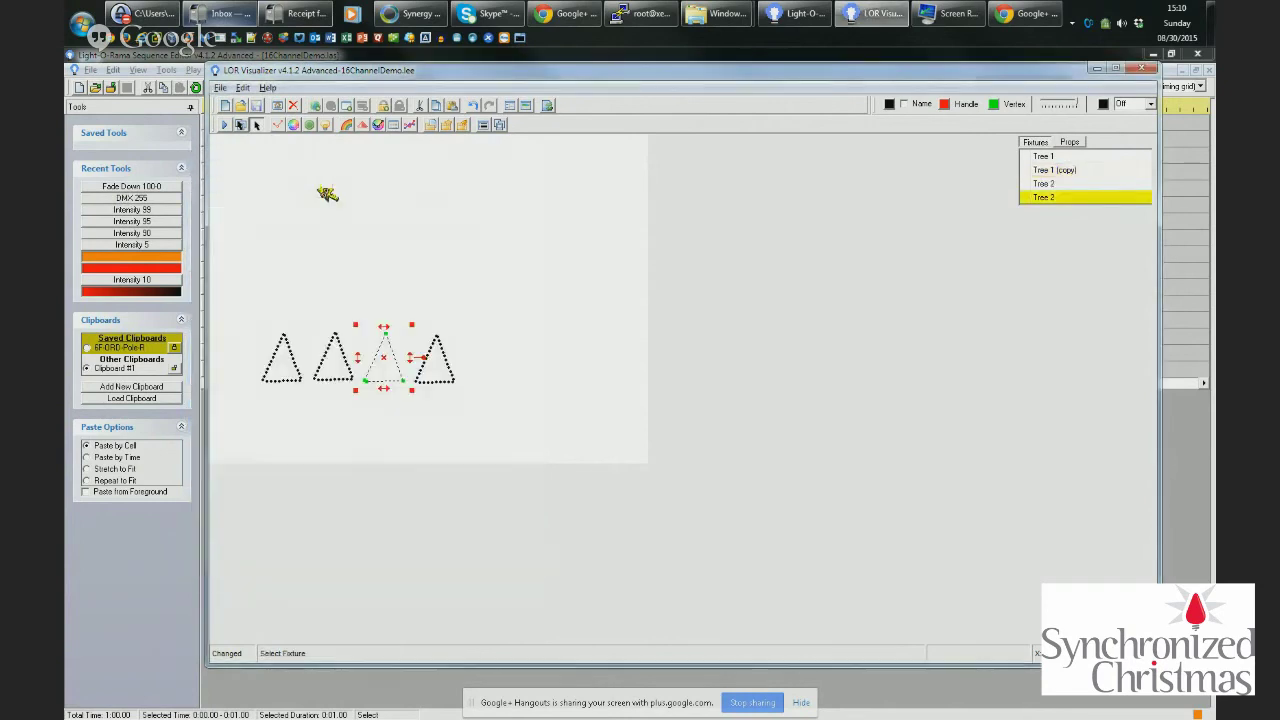
# Rename the third triangle from the left as Tree 3
pyautogui.doubleClick(1068, 198)
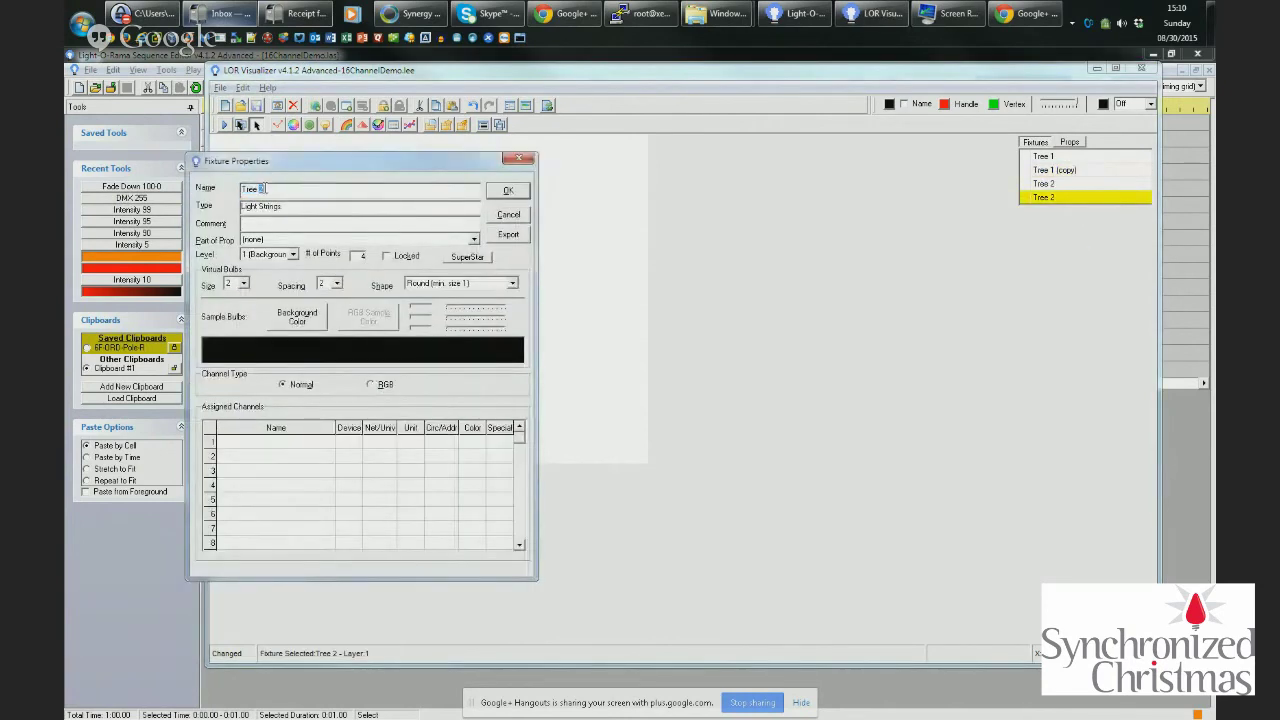
pyautogui.write('Tree 3')
pyautogui.press('Return')
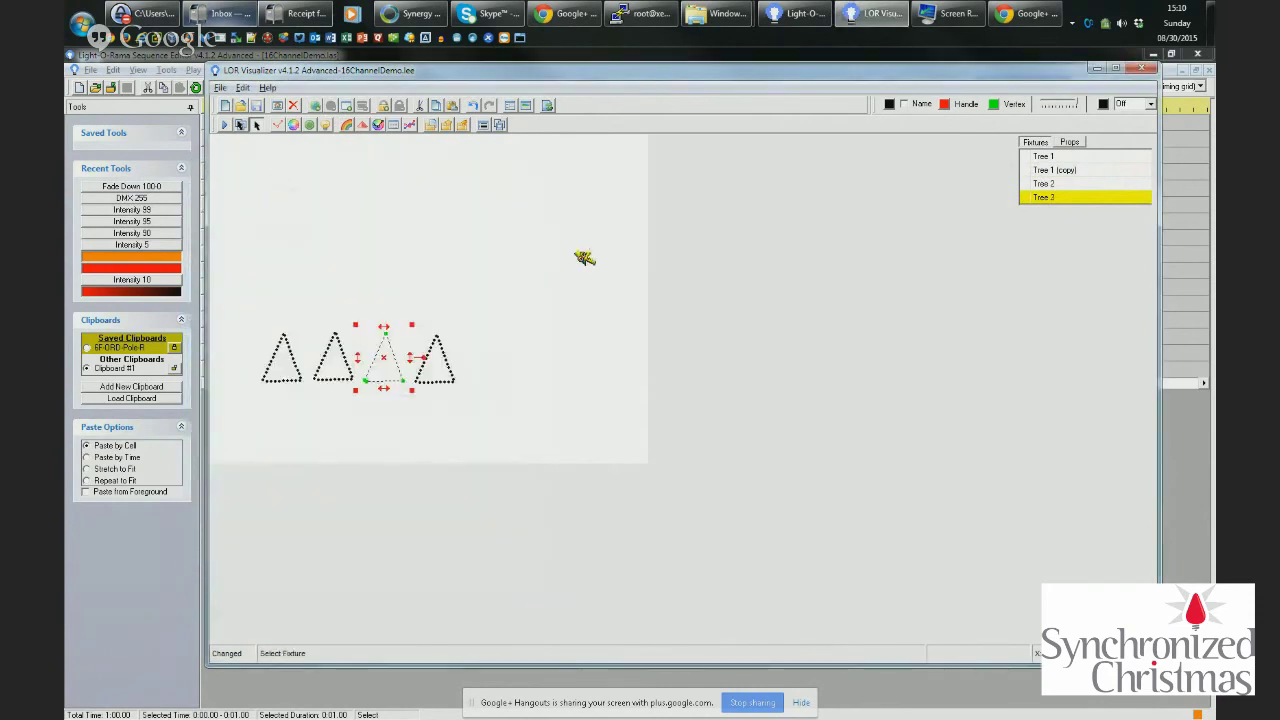
# Rename the remaining Tree 1 copy, second in the row, as Tree 4
pyautogui.doubleClick(1068, 170)
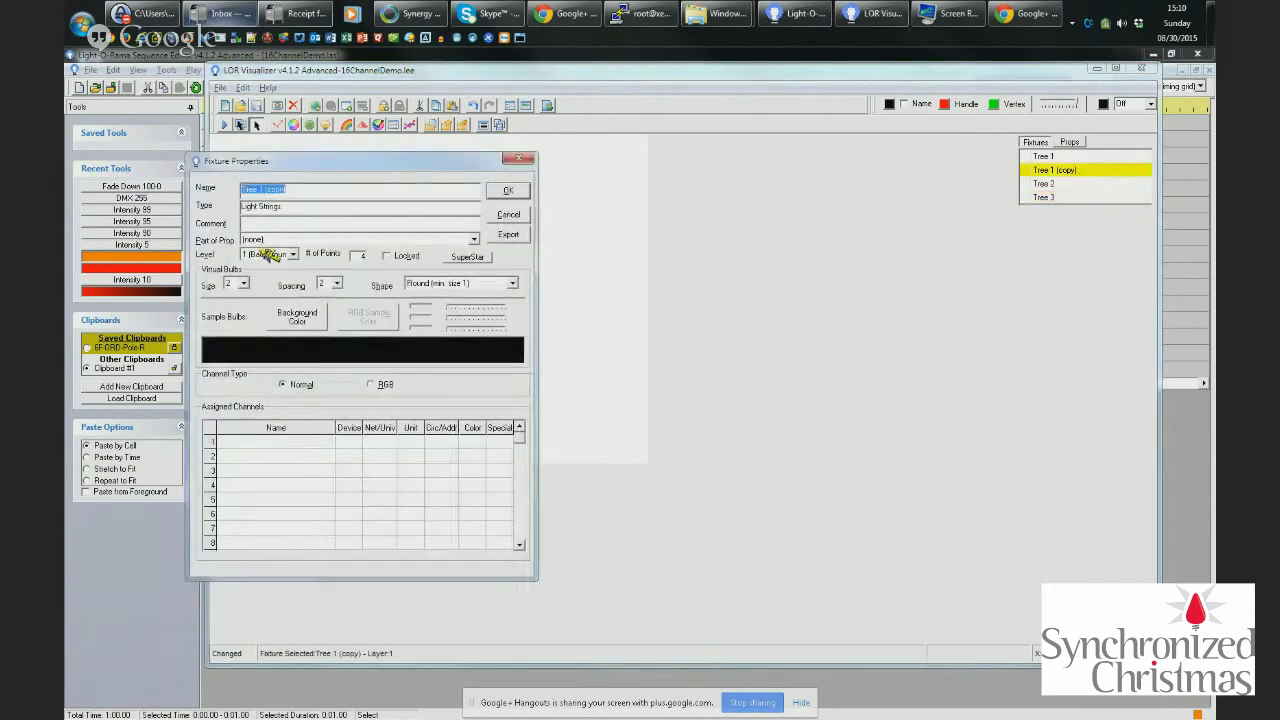
pyautogui.moveTo(259, 189); pyautogui.dragTo(288, 189)
pyautogui.write('4')
pyautogui.press('Return')
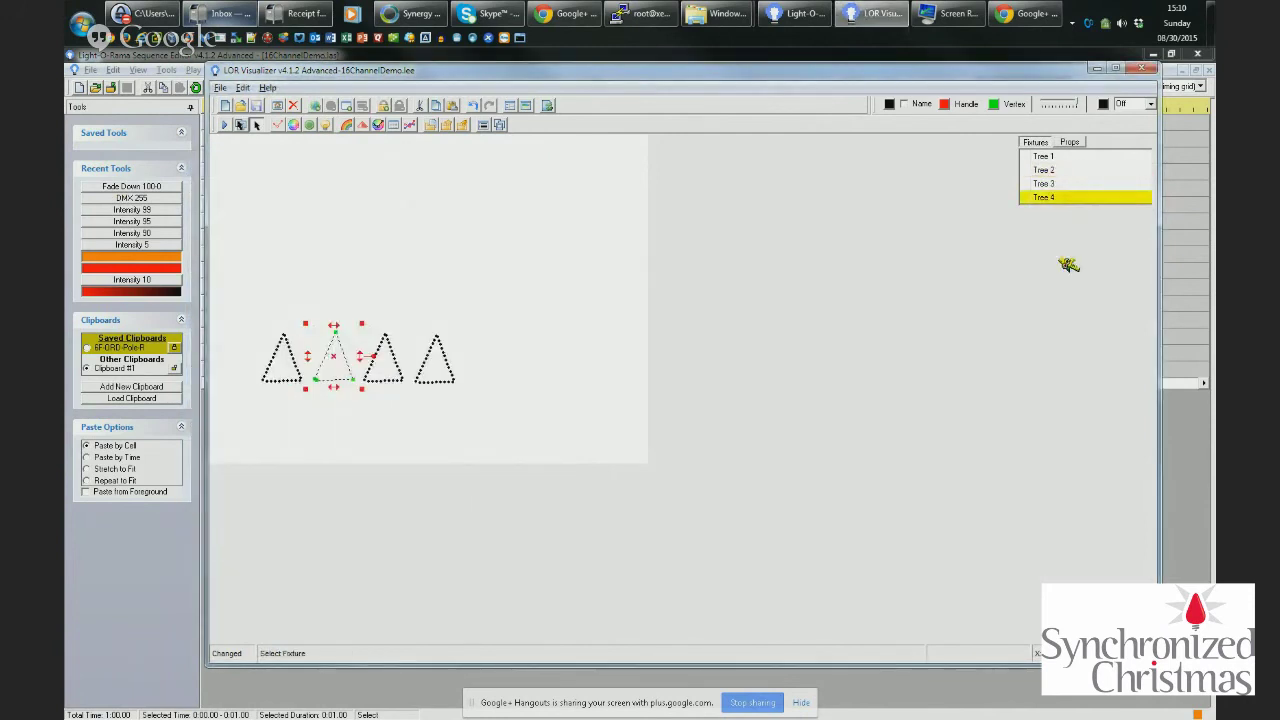
# Check which triangle each fixture name belongs to and move Tree 2 from the end of the row to above the second triangle
pyautogui.click(1060, 184)
pyautogui.click(1058, 170)
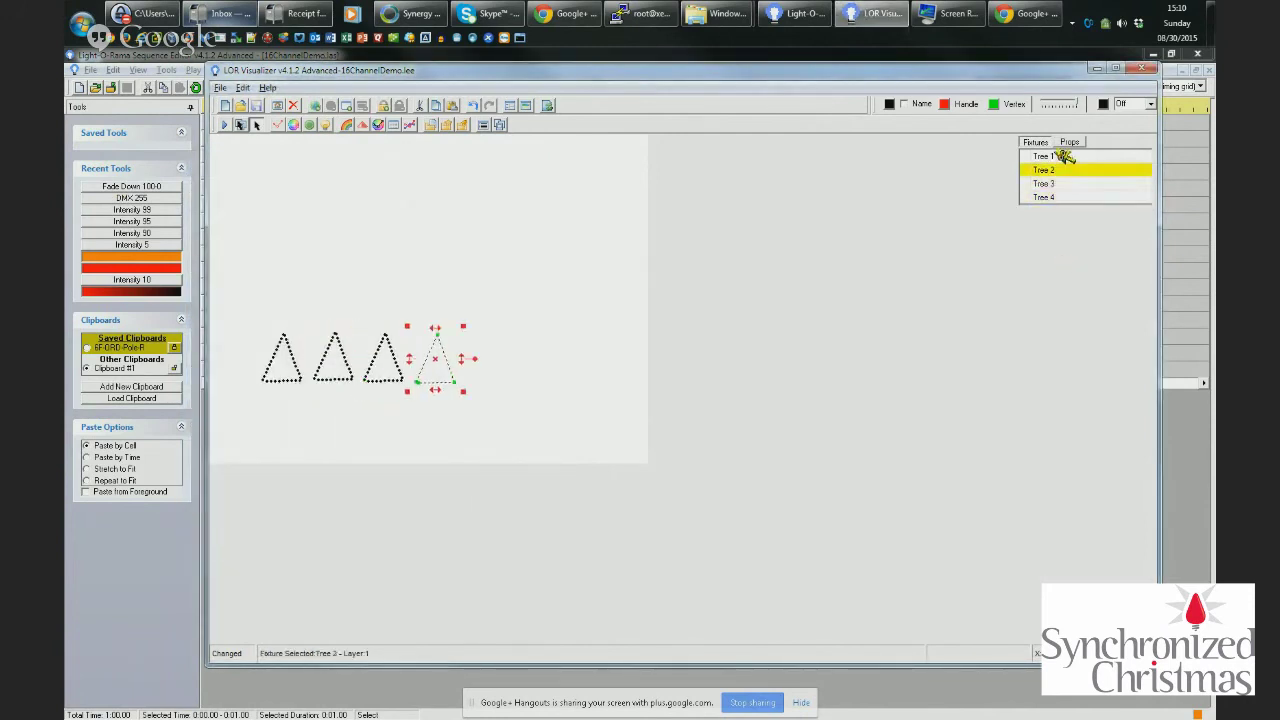
pyautogui.click(1065, 157)
pyautogui.click(1058, 170)
pyautogui.moveTo(435, 358); pyautogui.dragTo(338, 292)
pyautogui.click(348, 370)
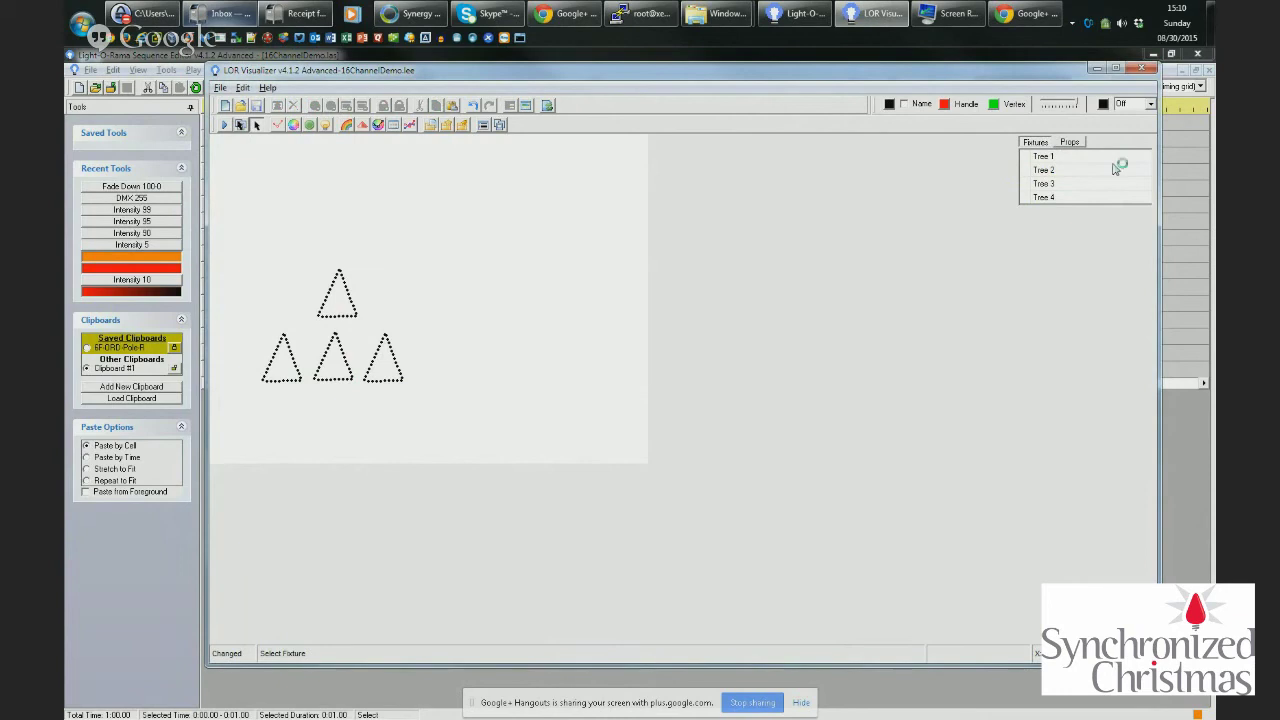
# Move the Tree 4 triangle to the end of the row and Tree 2 down into the second place
pyautogui.click(1062, 198)
pyautogui.moveTo(333, 355); pyautogui.dragTo(430, 360)
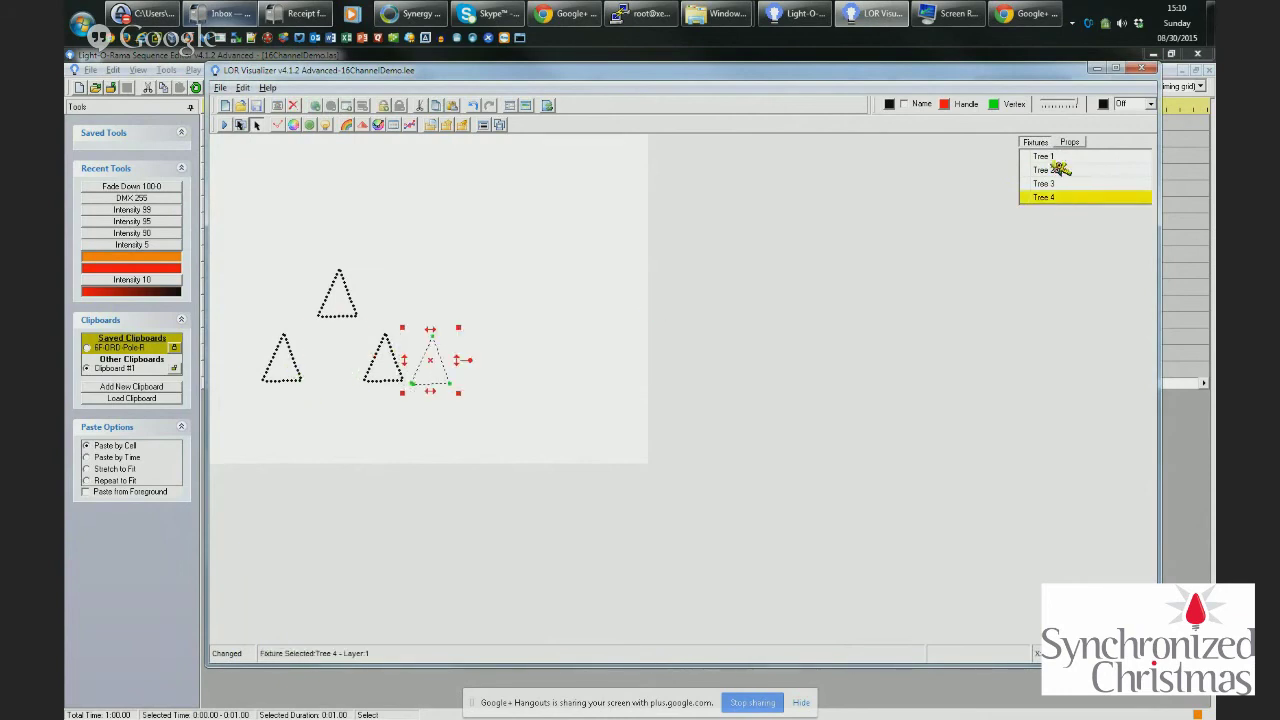
pyautogui.click(1062, 170)
pyautogui.moveTo(338, 293); pyautogui.dragTo(331, 357)
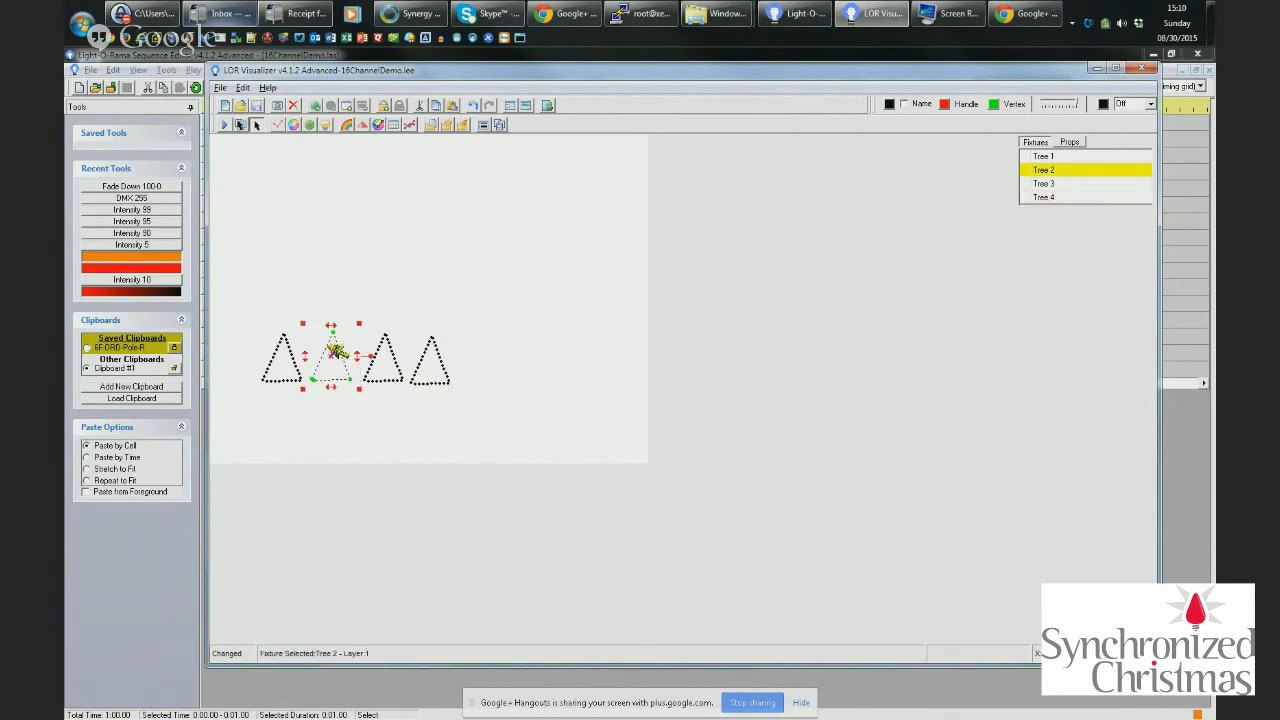
# Open the properties of the Tree 1 fixture and assign Tree 1 Red as its first channel
pyautogui.doubleClick(1057, 157)
pyautogui.moveTo(332, 155); pyautogui.dragTo(697, 165)
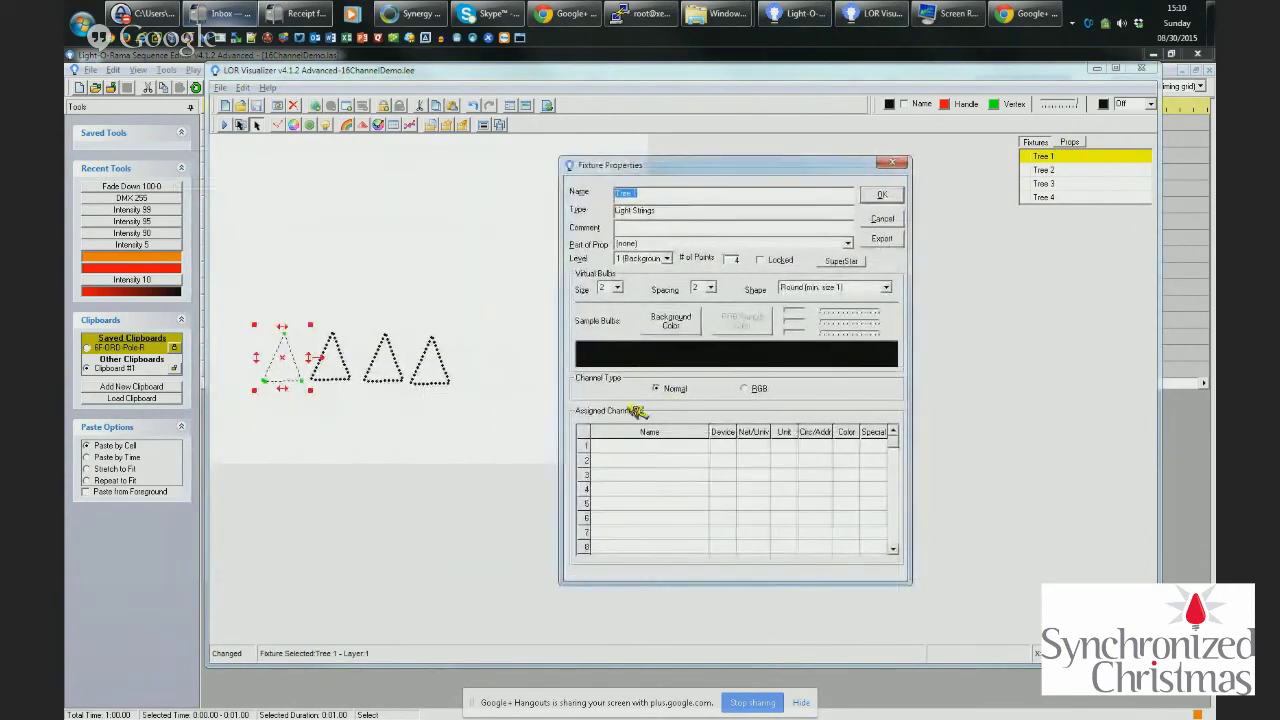
pyautogui.moveTo(683, 195); pyautogui.dragTo(600, 192)
pyautogui.hotkey('ctrl', 'c')
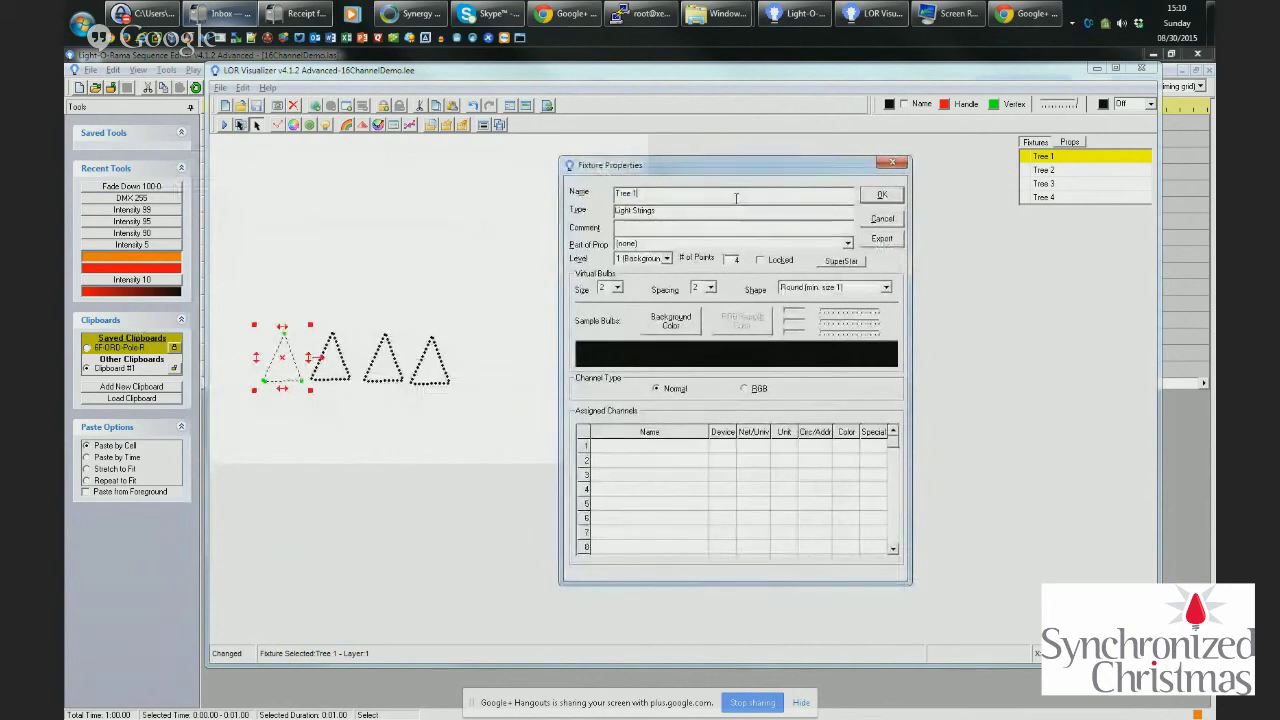
pyautogui.doubleClick(606, 446)
pyautogui.hotkey('ctrl', 'v')
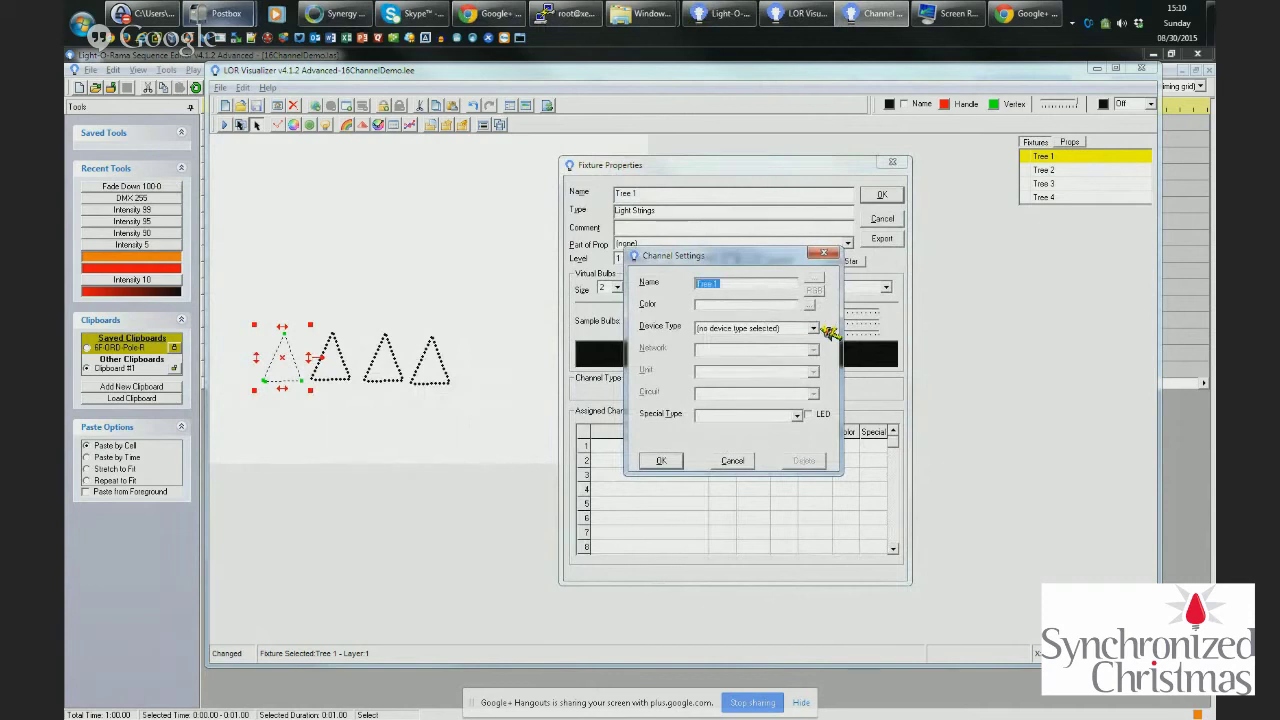
pyautogui.write('Red')
pyautogui.press('Return')
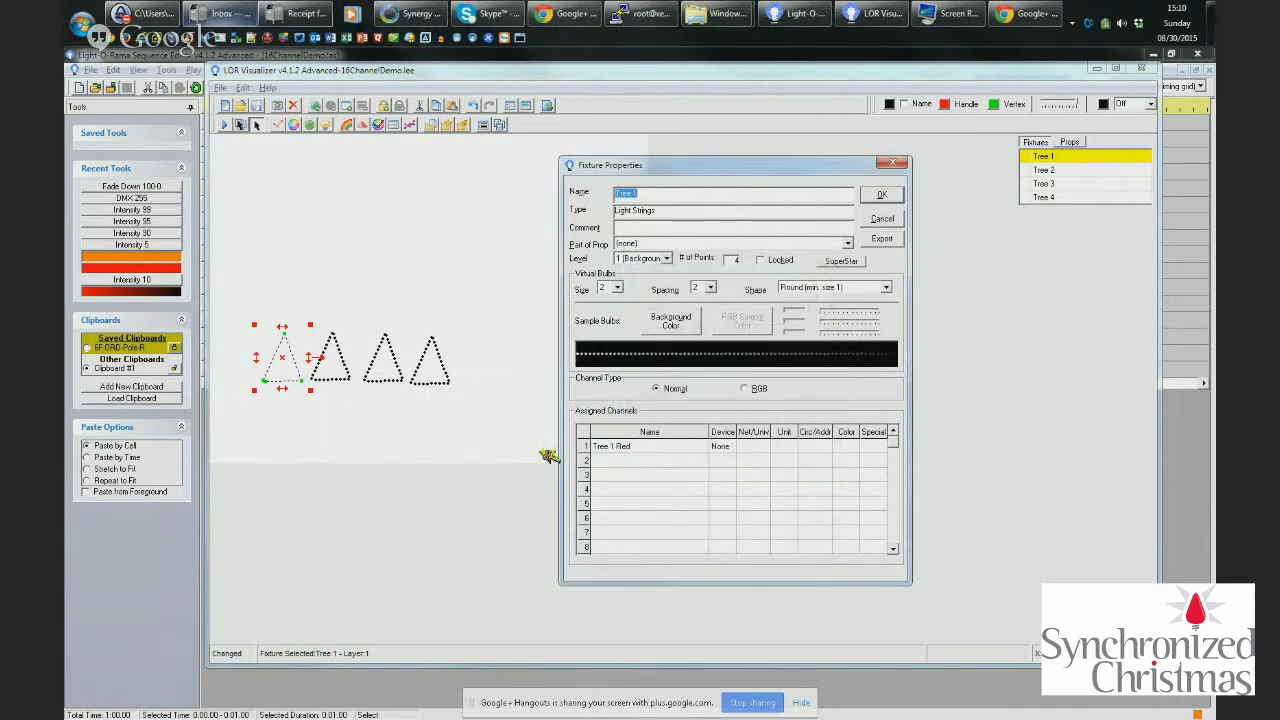
pyautogui.doubleClick(636, 462)
pyautogui.hotkey('ctrl', 'v')
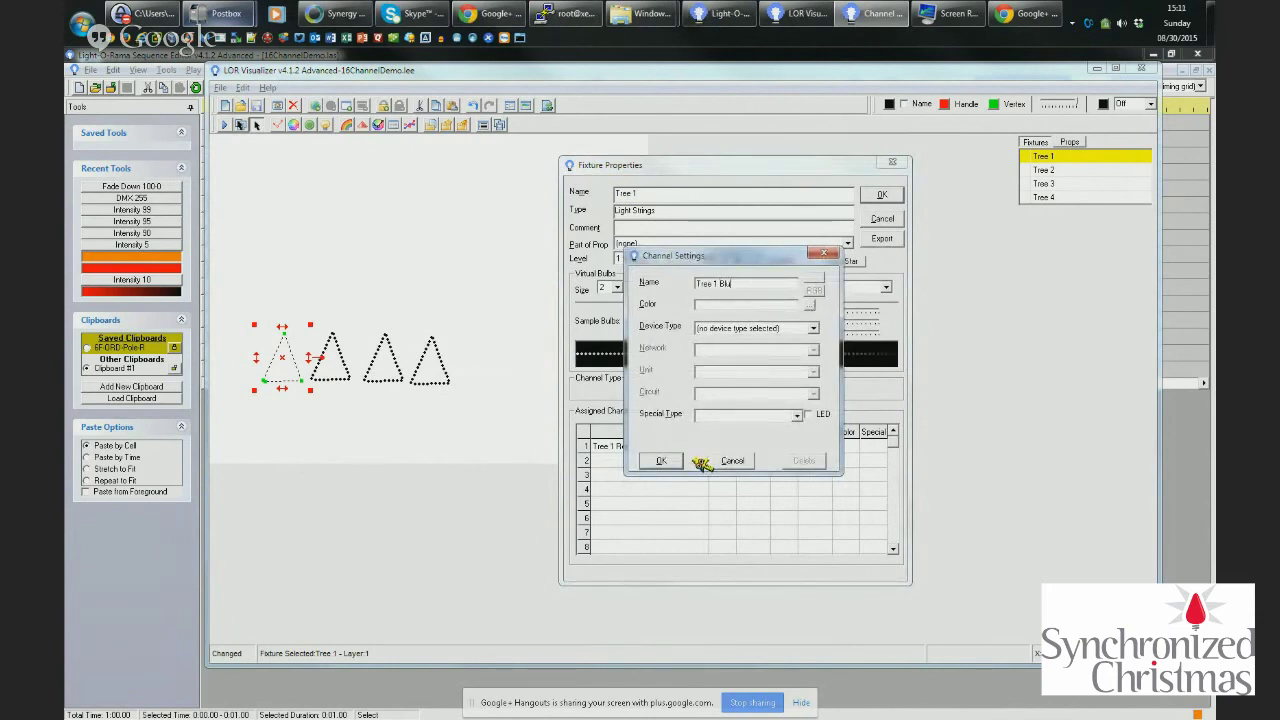
pyautogui.press('Return')
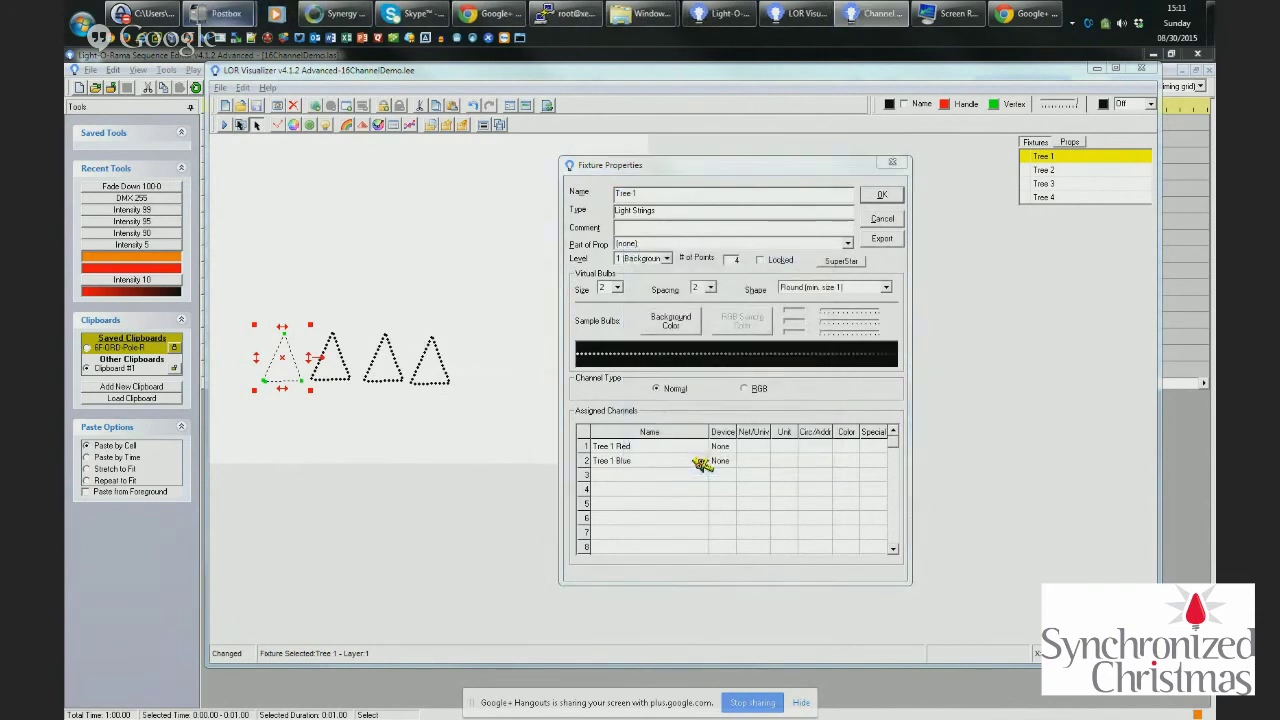
# Name the second assigned channel of Tree 1 as Tree 1 Green and add Tree 1 Blue as the third
pyautogui.doubleClick(700, 461)
pyautogui.hotkey('ctrl', 'v')
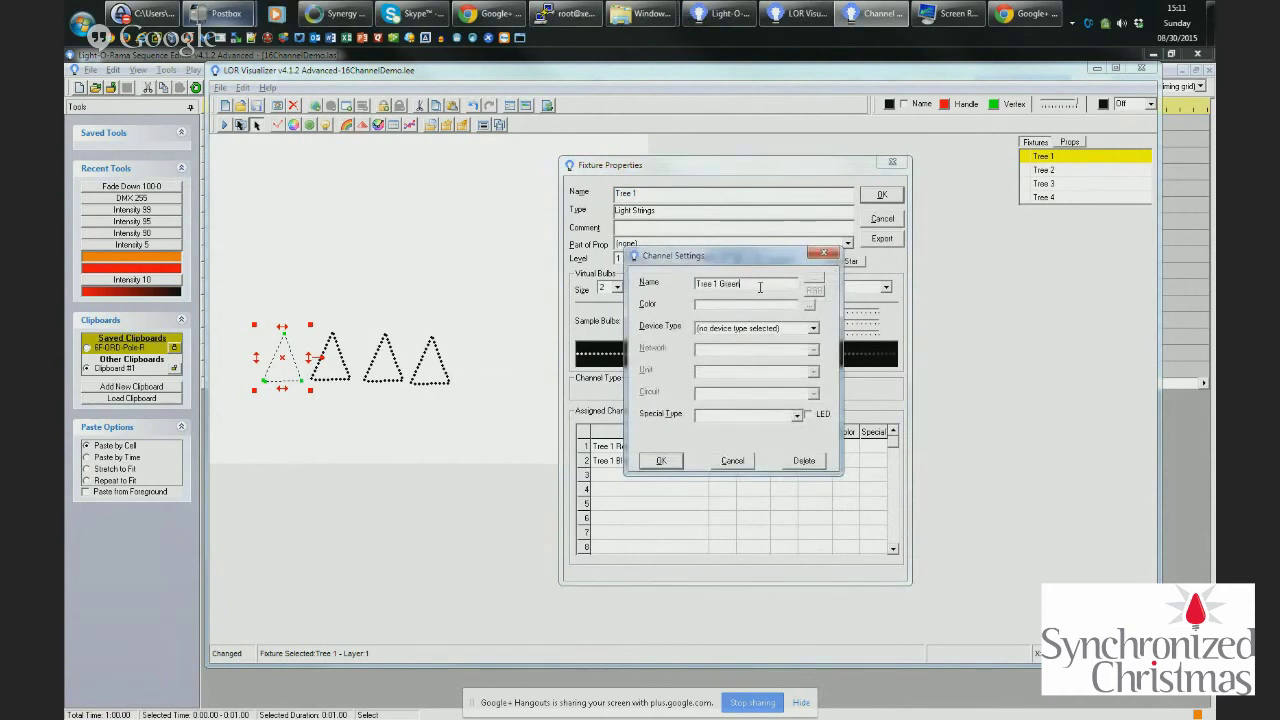
pyautogui.press('Return')
pyautogui.doubleClick(633, 480)
pyautogui.hotkey('ctrl', 'v')
pyautogui.write('Blue')
pyautogui.press('Return')
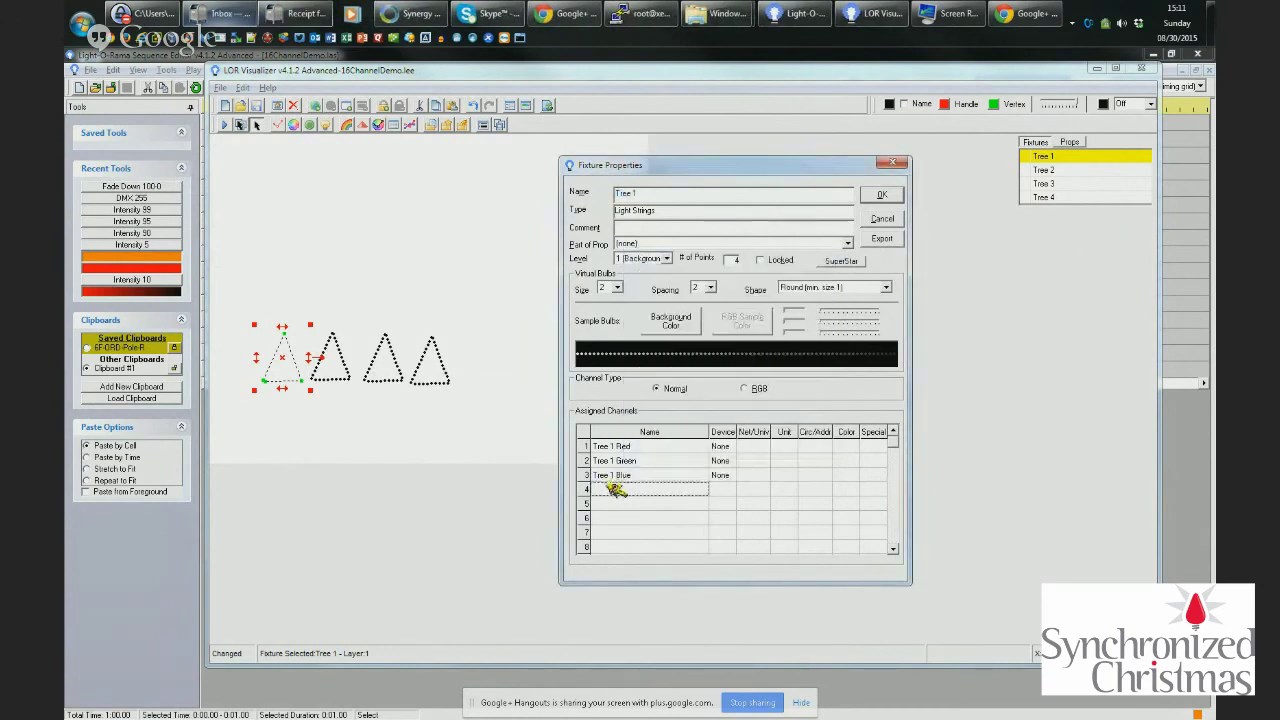
# Add Tree 1 White as the fourth assigned channel of Tree 1
pyautogui.doubleClick(615, 489)
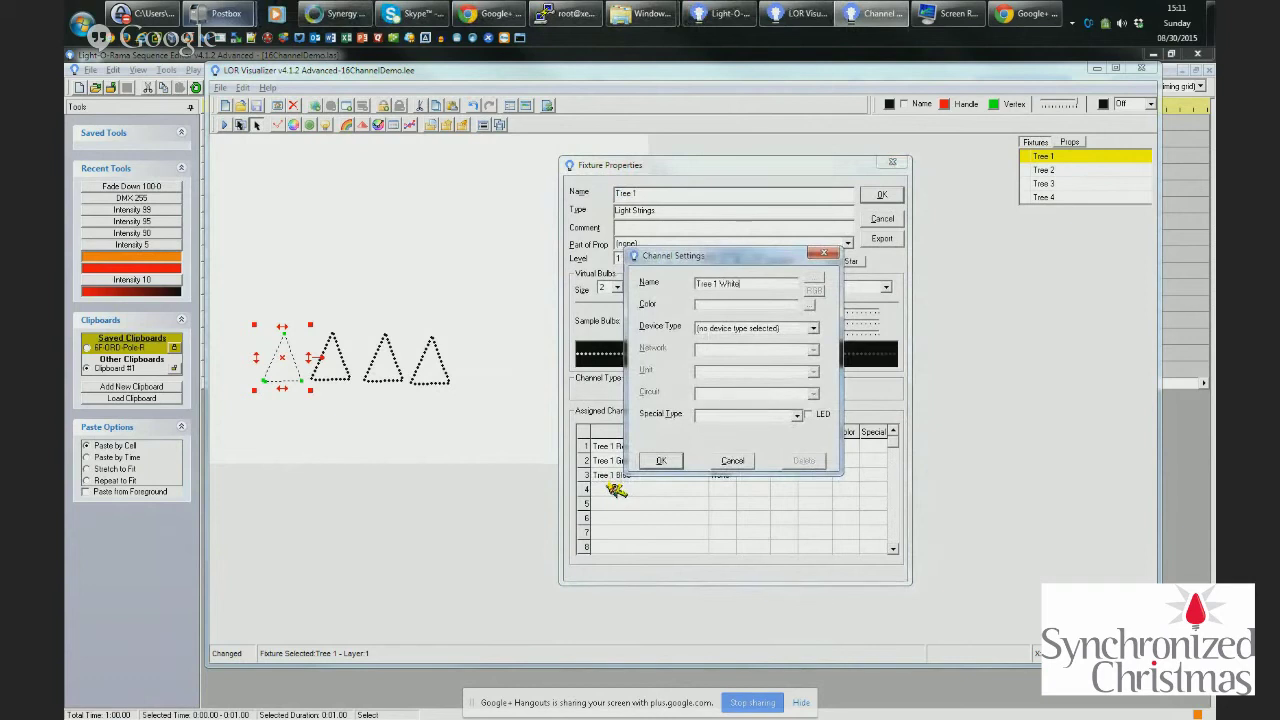
pyautogui.write('White')
pyautogui.press('Return')
# Arrange the Sequence Editor window so its channel names show beside the Visualizer's fixture properties, and accept Tree 1's properties
pyautogui.moveTo(822, 163); pyautogui.dragTo(577, 129)
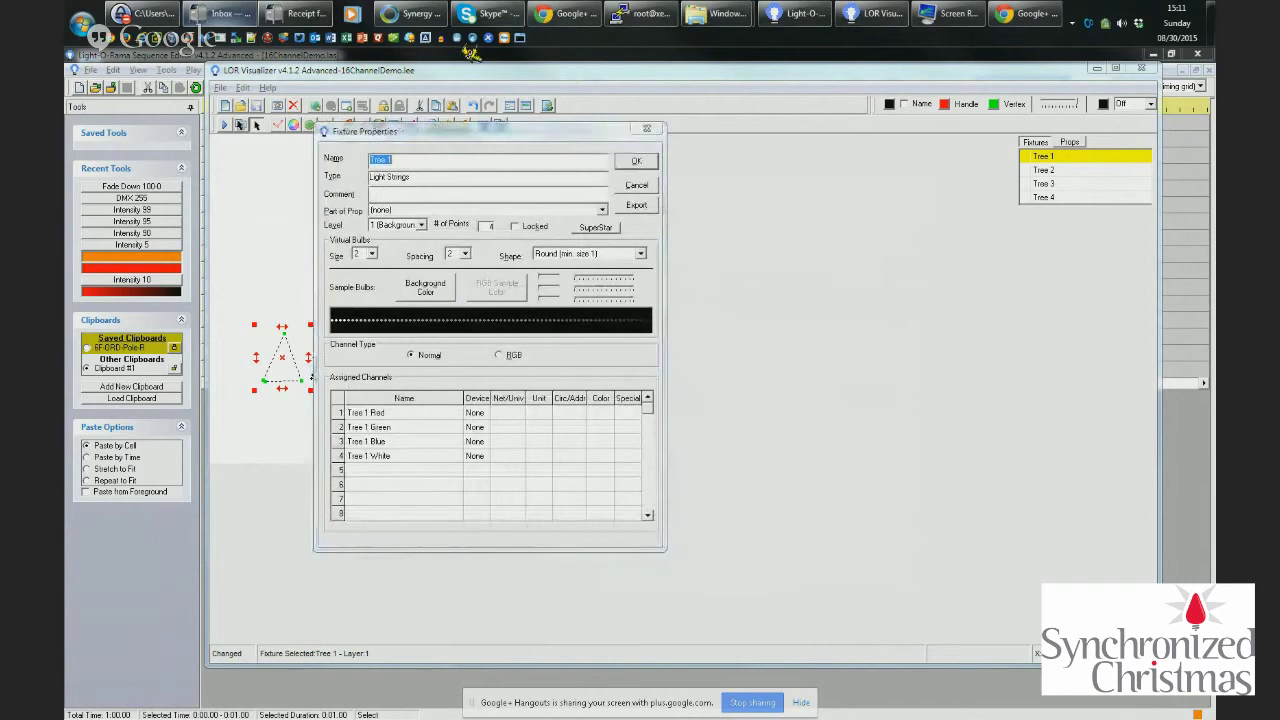
pyautogui.click(470, 53)
pyautogui.moveTo(470, 53); pyautogui.dragTo(452, 110)
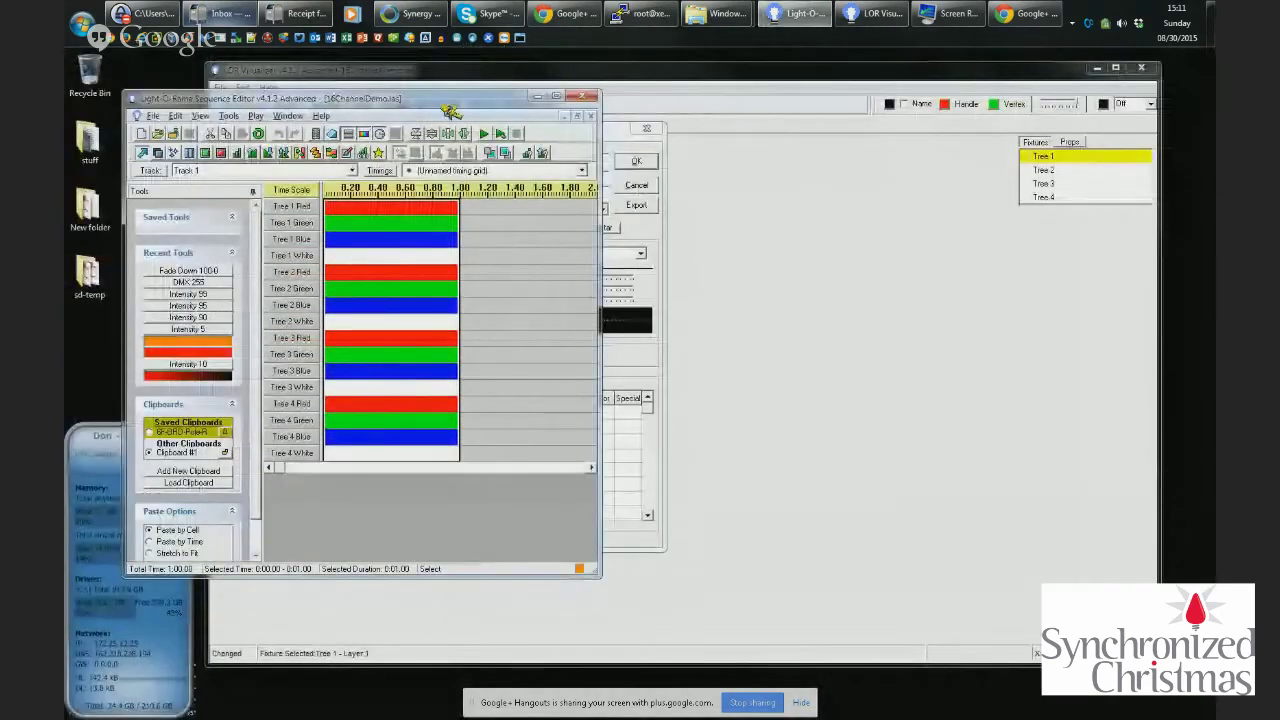
pyautogui.moveTo(375, 103); pyautogui.dragTo(312, 189)
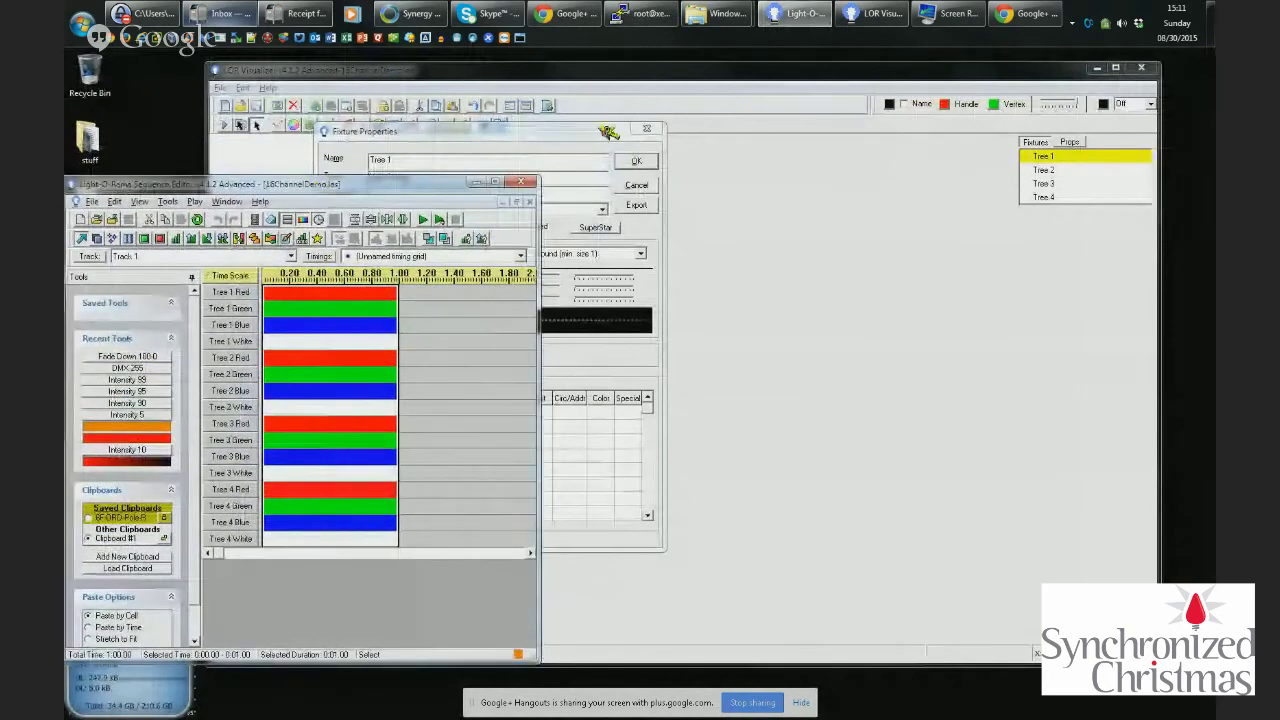
pyautogui.moveTo(608, 131); pyautogui.dragTo(597, 158)
pyautogui.moveTo(193, 186); pyautogui.dragTo(130, 185)
pyautogui.moveTo(573, 168); pyautogui.dragTo(568, 180)
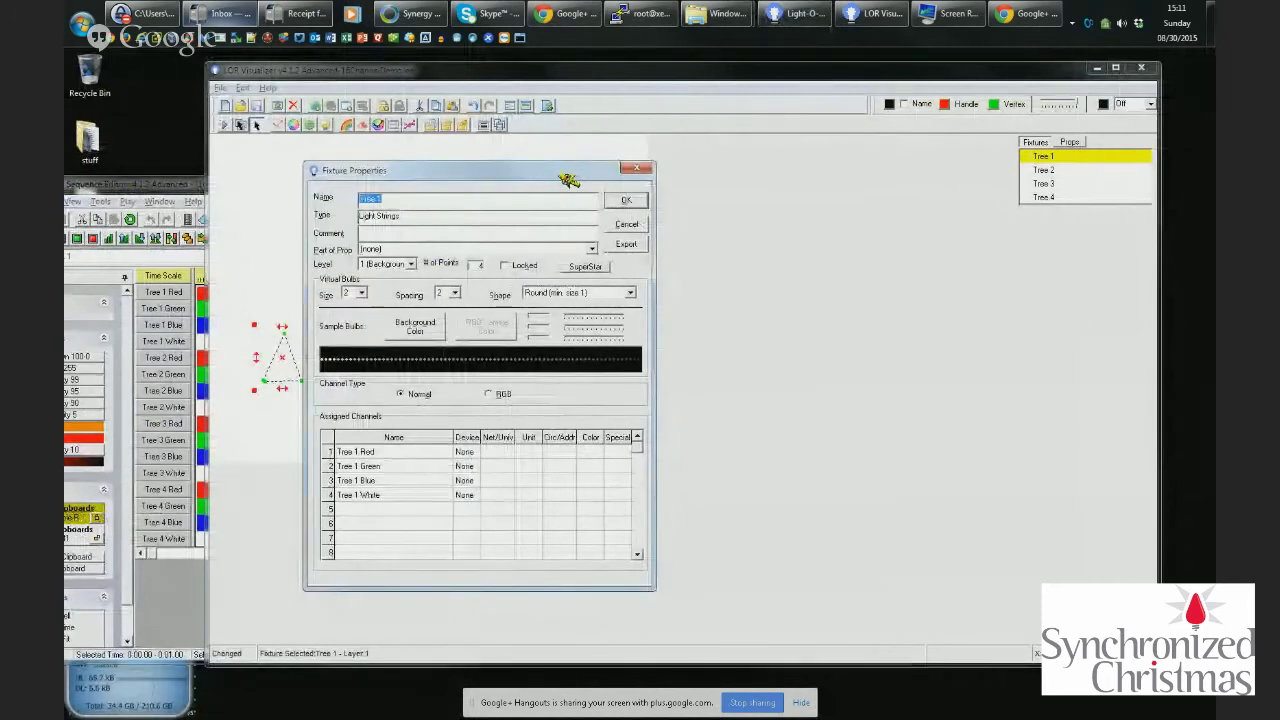
pyautogui.moveTo(568, 180); pyautogui.dragTo(475, 137)
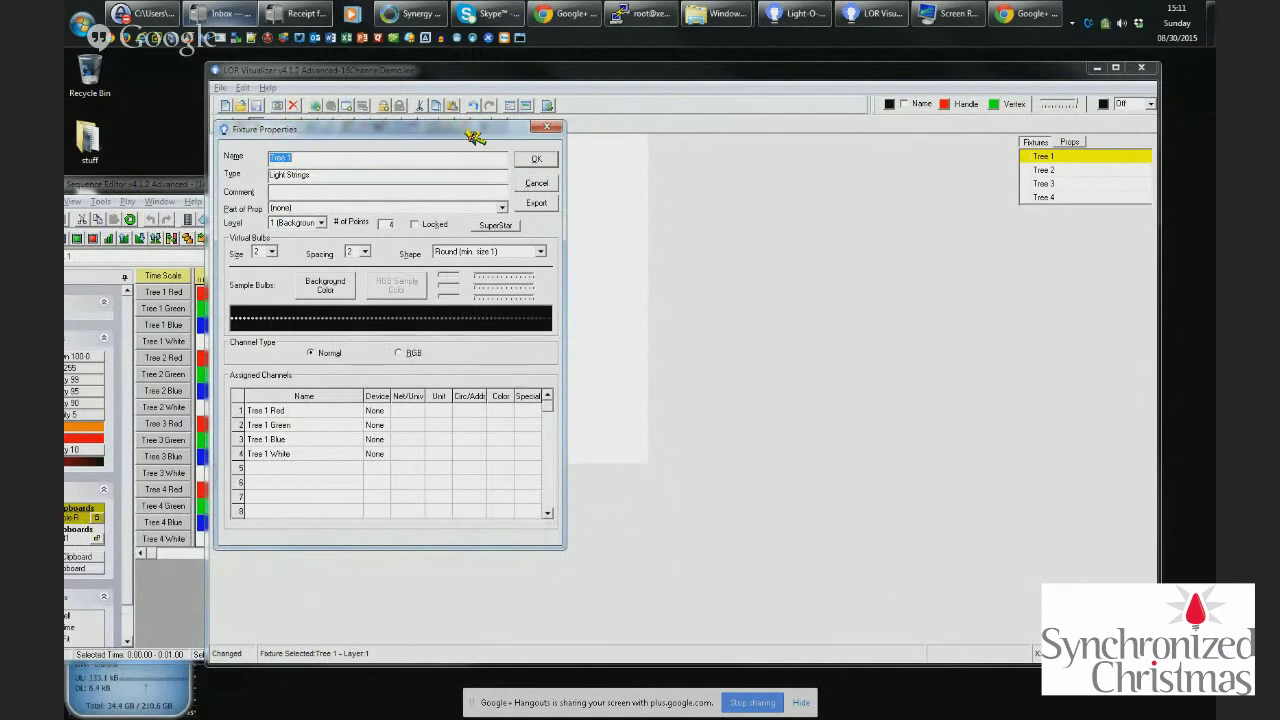
pyautogui.click(537, 161)
# Open the Tree 2 fixture's properties and assign Tree 2 Red and Tree 2 Green as its first two channels
pyautogui.click(1064, 172)
pyautogui.doubleClick(1066, 176)
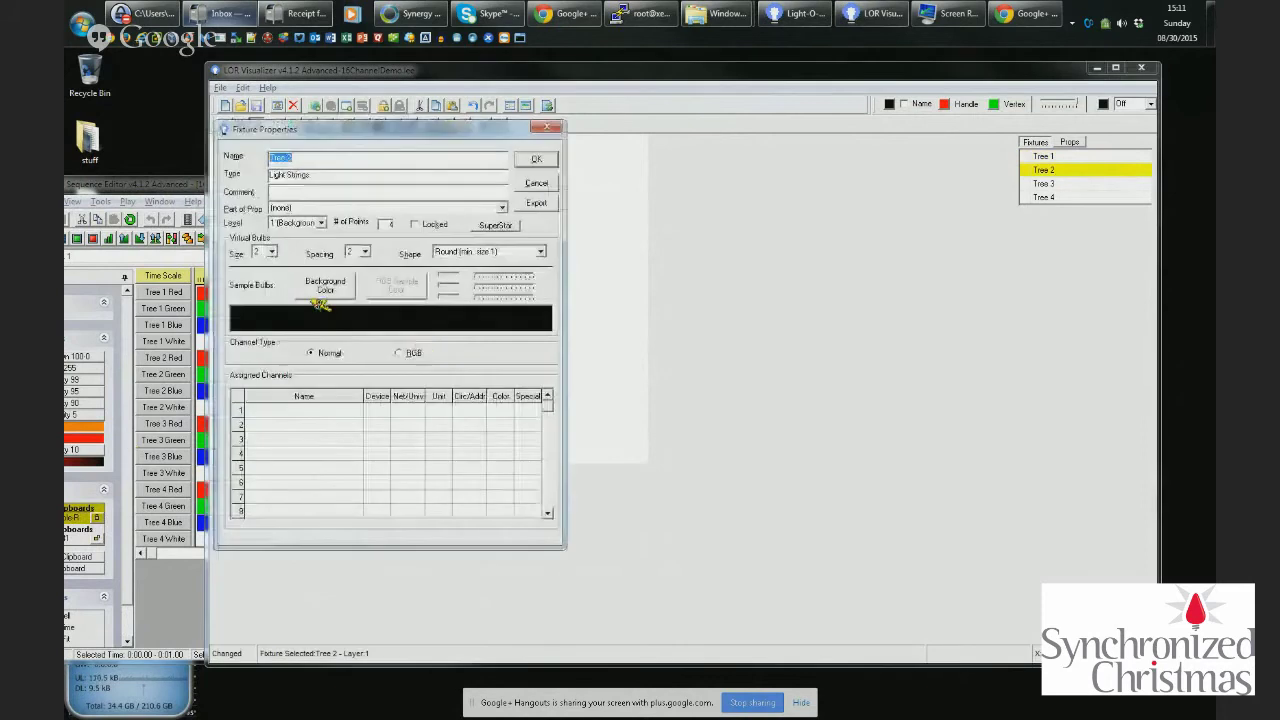
pyautogui.doubleClick(292, 410)
pyautogui.press('BackSpace')
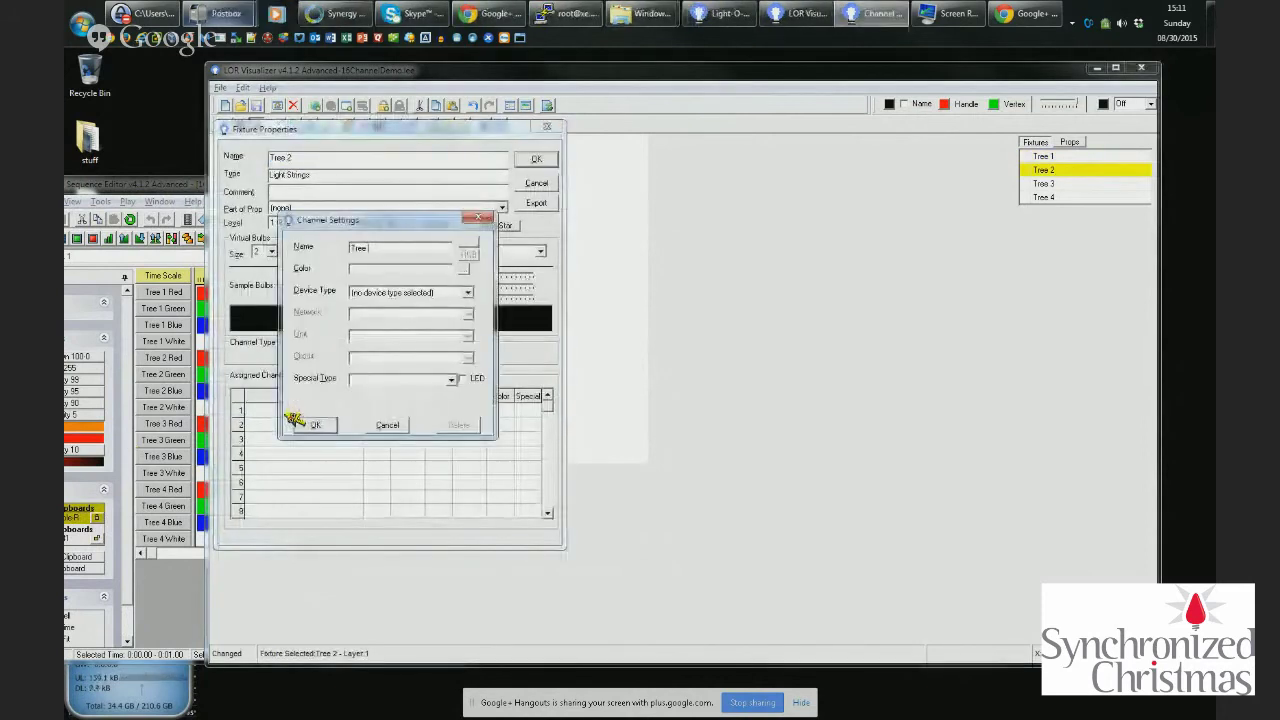
pyautogui.hotkey('shift', 'Home')
pyautogui.press('End')
pyautogui.write('Red')
pyautogui.click(296, 422)
pyautogui.doubleClick(291, 423)
pyautogui.write('Green')
pyautogui.click(293, 424)
# Add Tree 2 Blue and Tree 2 White as the third and fourth channels and accept the Tree 2 properties
pyautogui.doubleClick(290, 438)
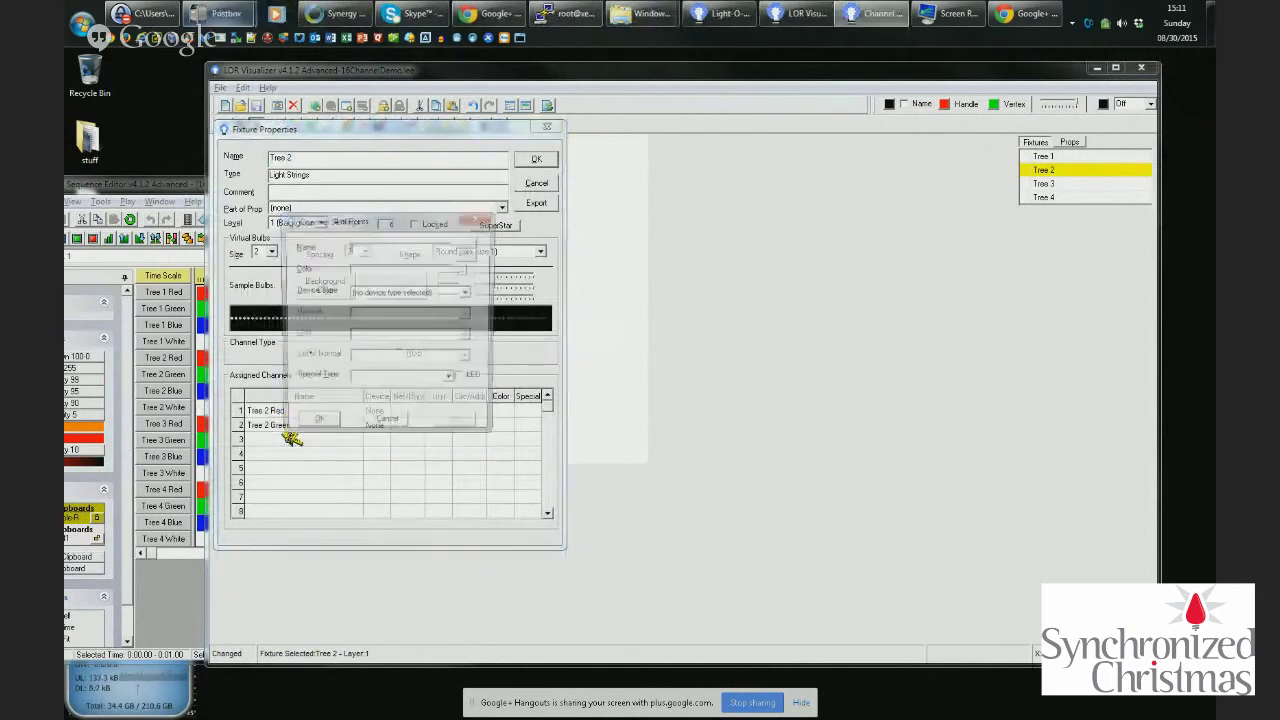
pyautogui.write('Blue')
pyautogui.press('Return')
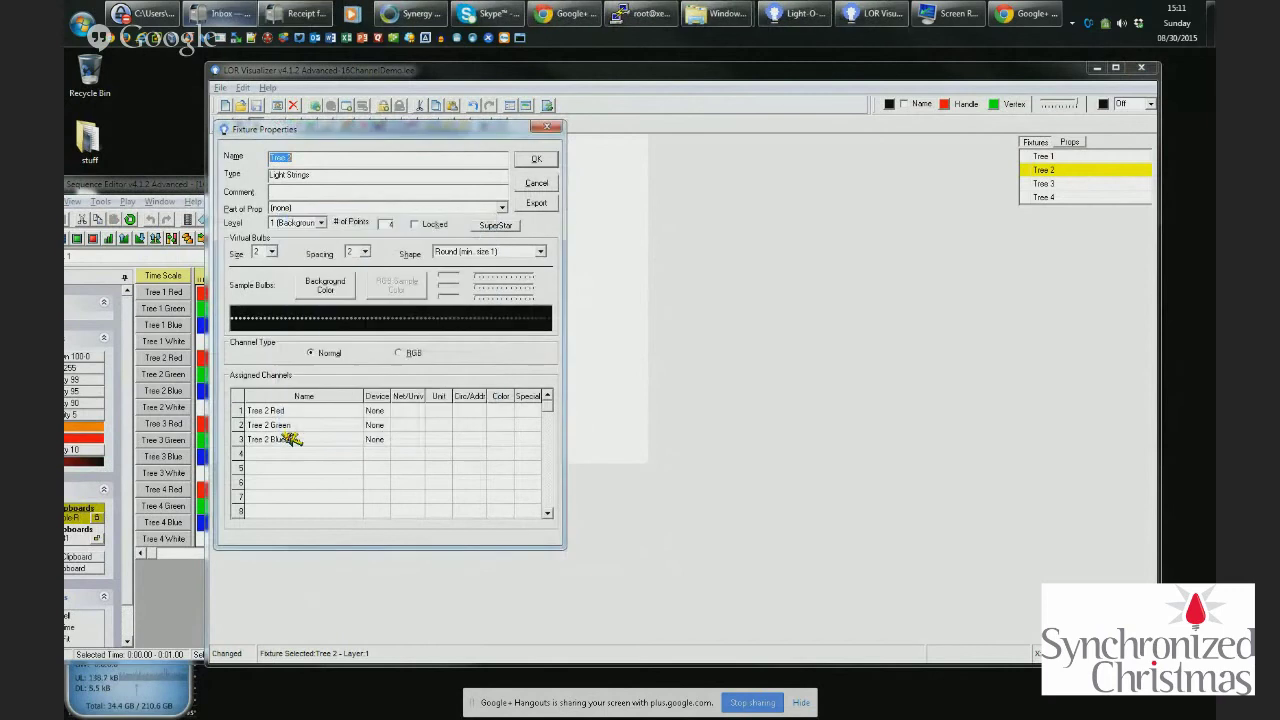
pyautogui.doubleClick(290, 453)
pyautogui.write('White')
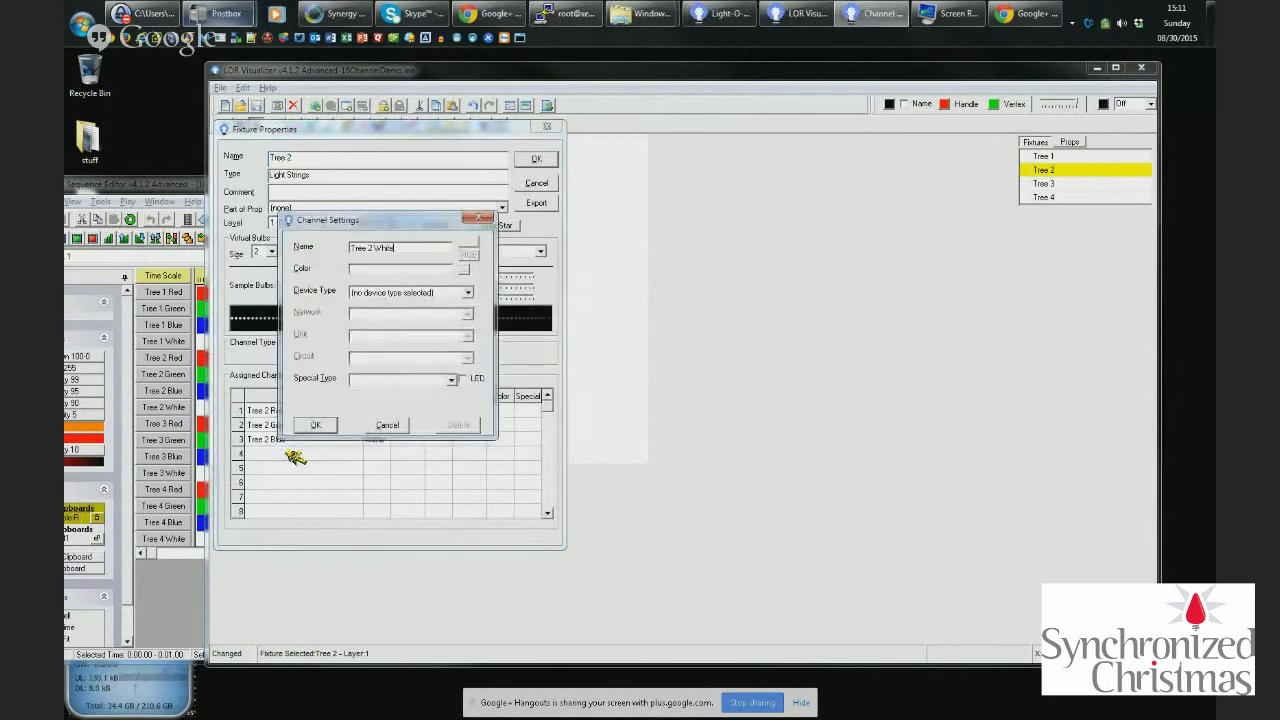
pyautogui.press('Return')
pyautogui.click(536, 159)
# Open the Tree 3 fixture's properties and assign Tree 3 Red and Tree 3 Green as its first two channels
pyautogui.doubleClick(1075, 187)
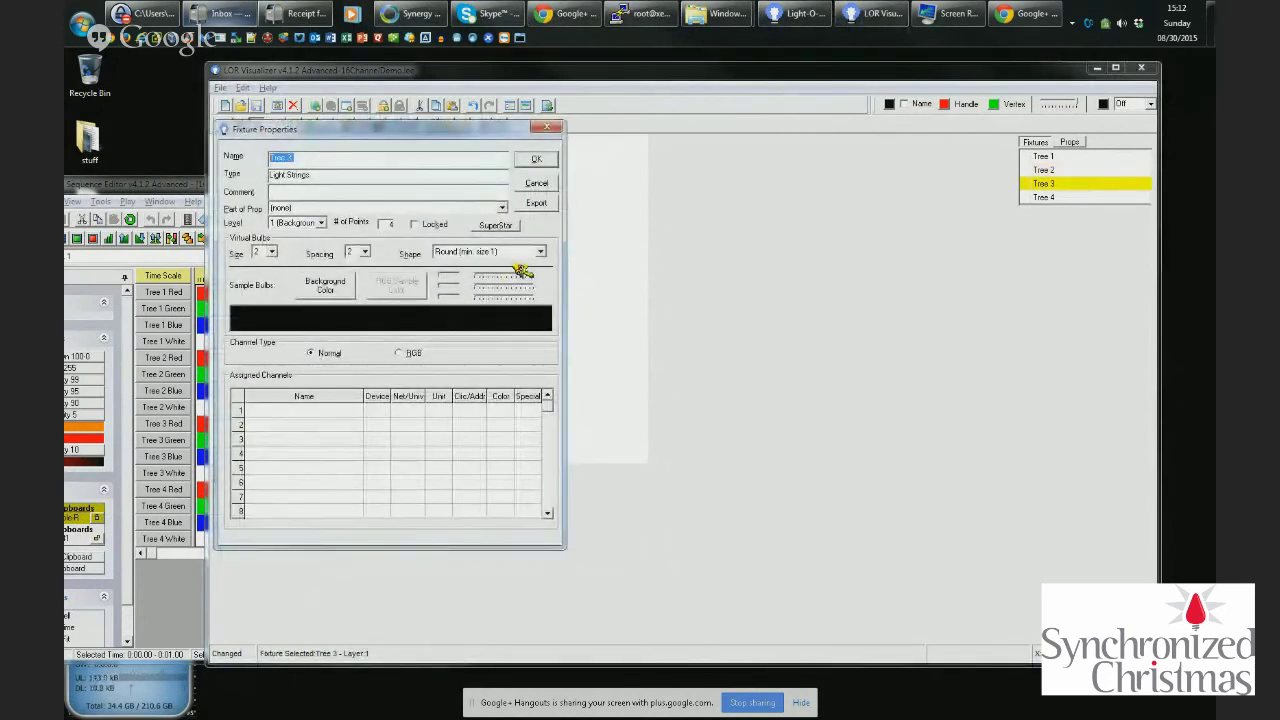
pyautogui.doubleClick(315, 410)
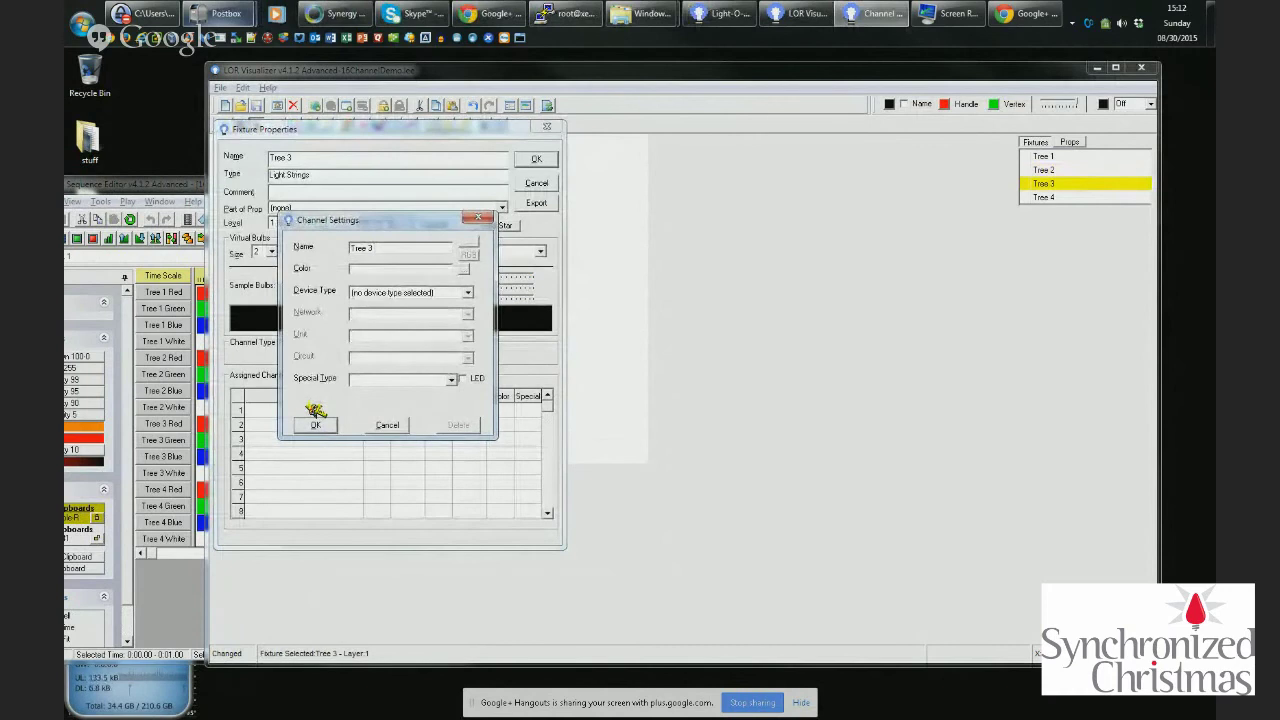
pyautogui.write('Red')
pyautogui.press('Return')
pyautogui.doubleClick(301, 423)
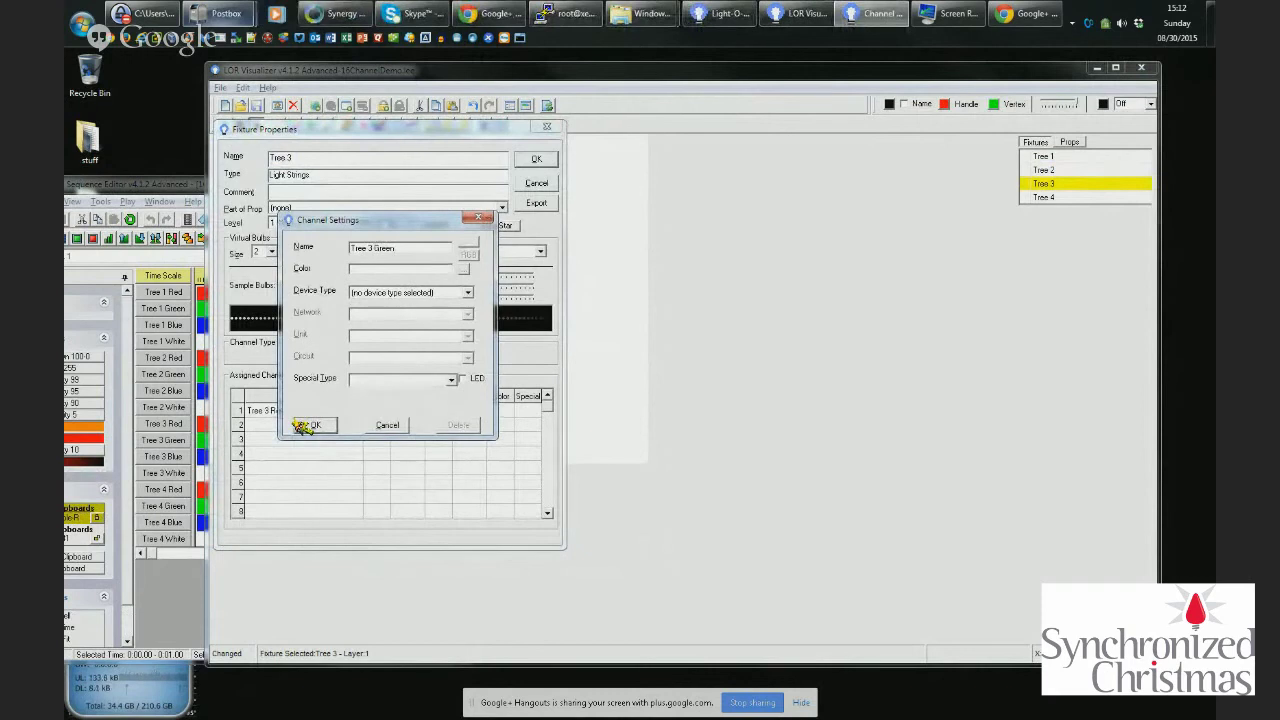
pyautogui.click(310, 425)
# Add Tree 3 Blue and Tree 3 White as the third and fourth channels and accept the Tree 3 properties
pyautogui.doubleClick(300, 440)
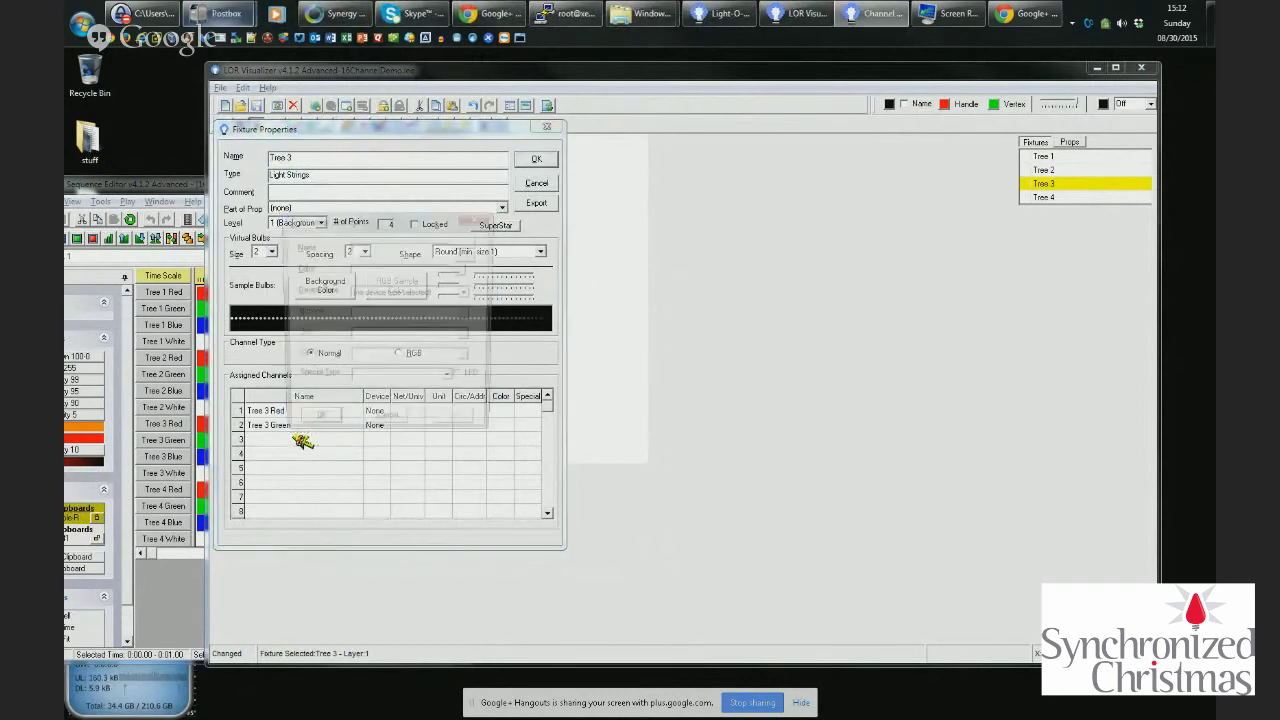
pyautogui.write('Blue')
pyautogui.click(306, 427)
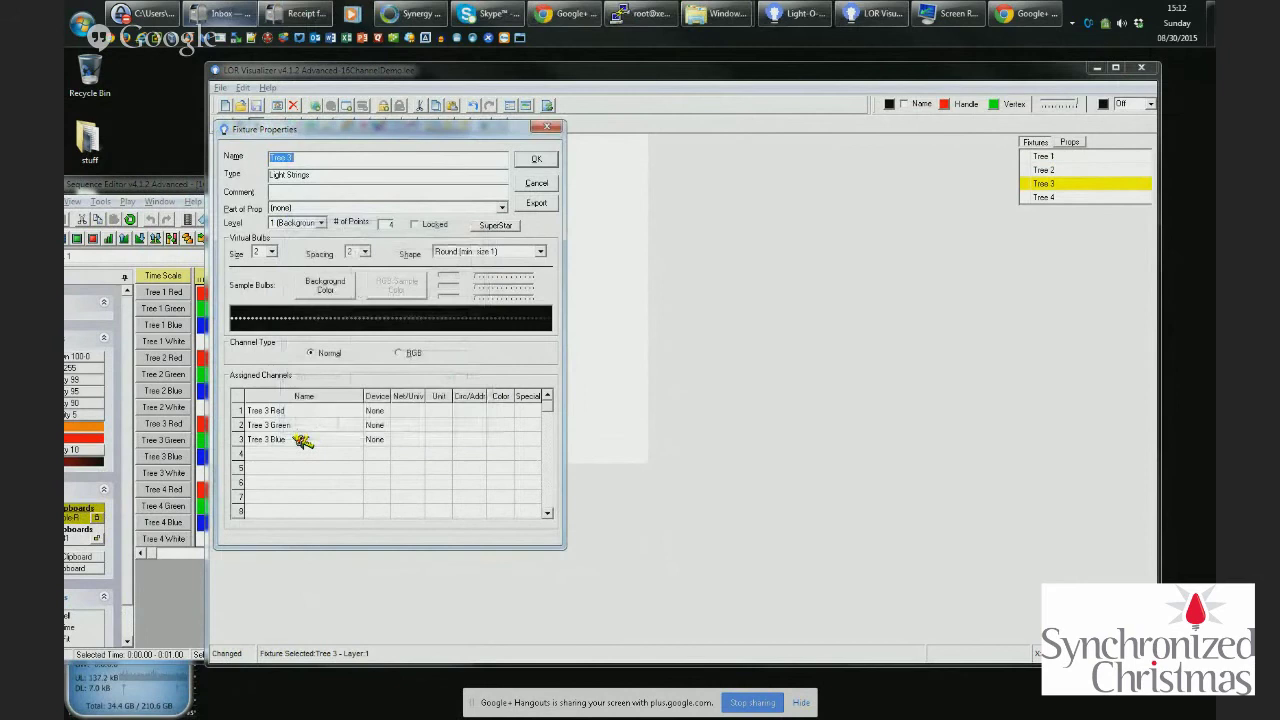
pyautogui.doubleClick(298, 455)
pyautogui.write('White')
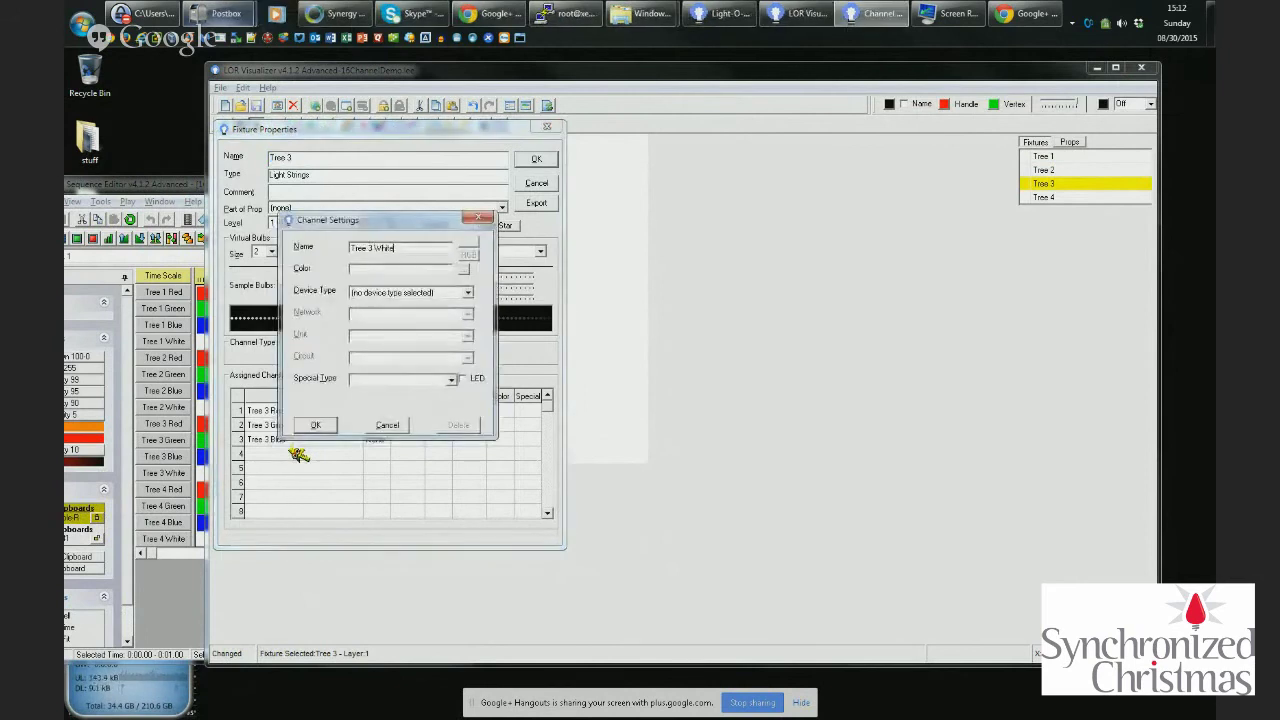
pyautogui.click(310, 427)
pyautogui.click(540, 159)
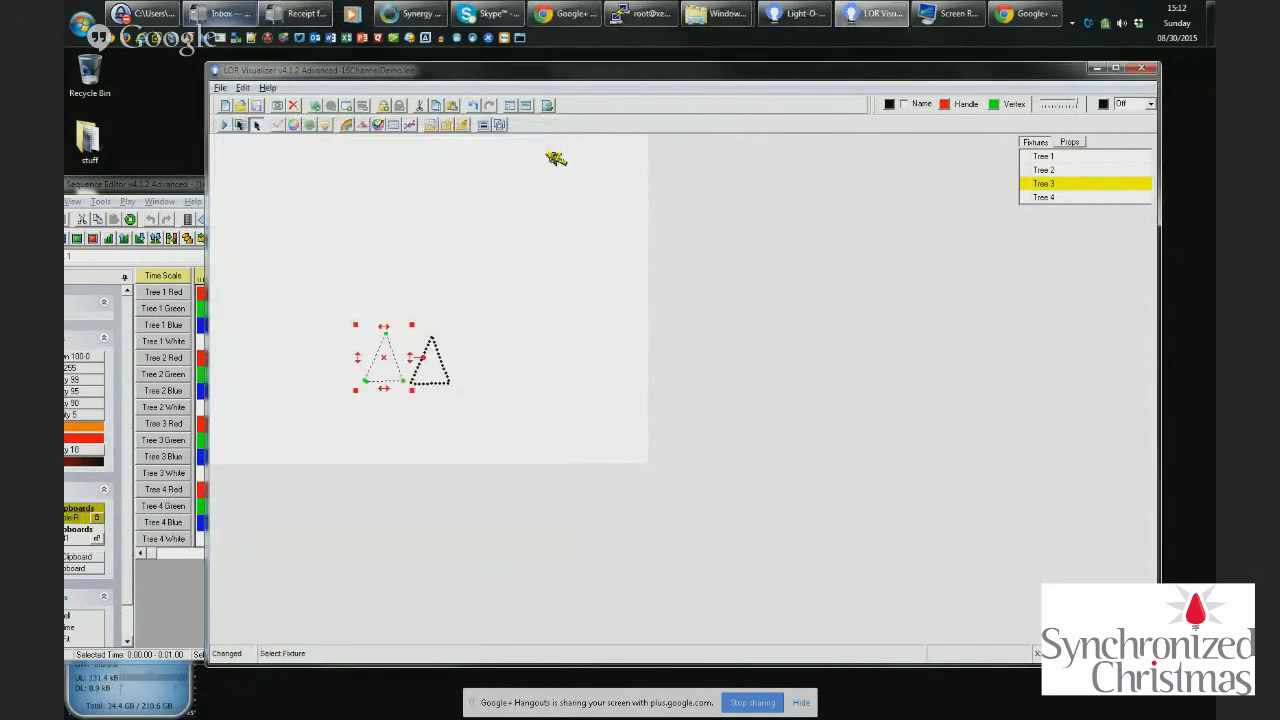
# Open the Tree 4 fixture's properties and assign Tree 4 White and Tree 4 Green as its first two channels
pyautogui.doubleClick(1068, 197)
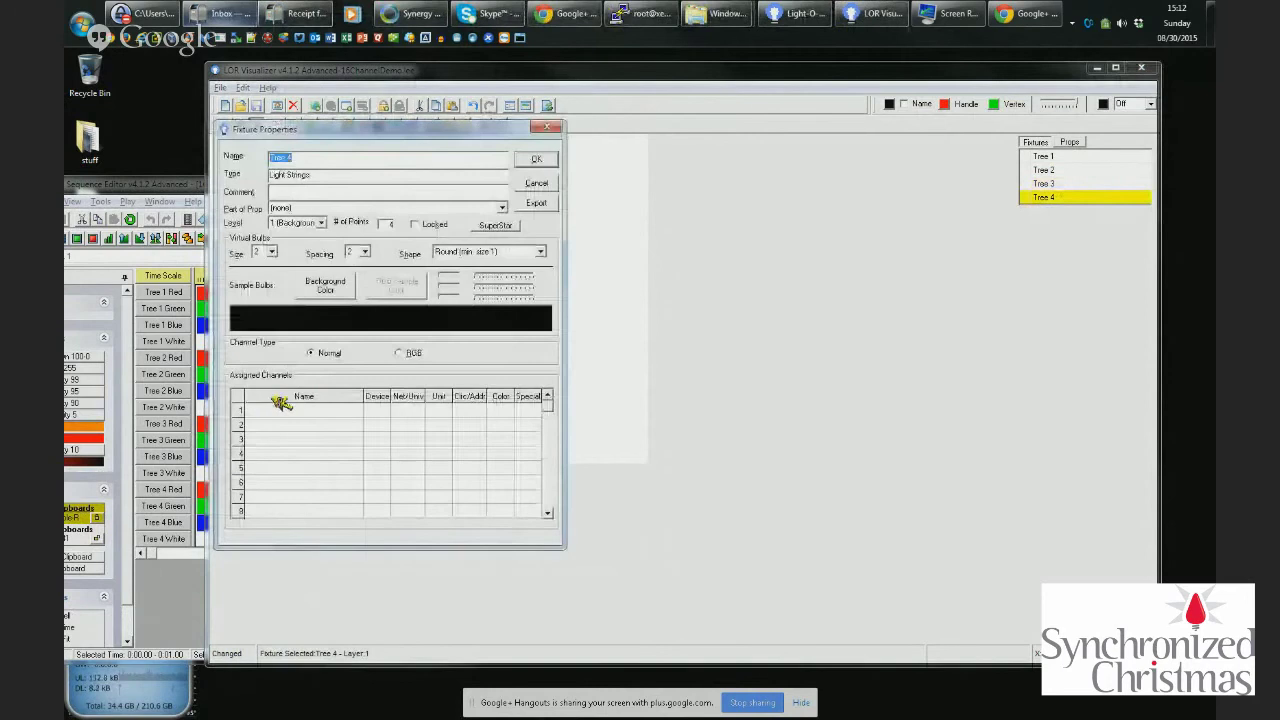
pyautogui.doubleClick(283, 410)
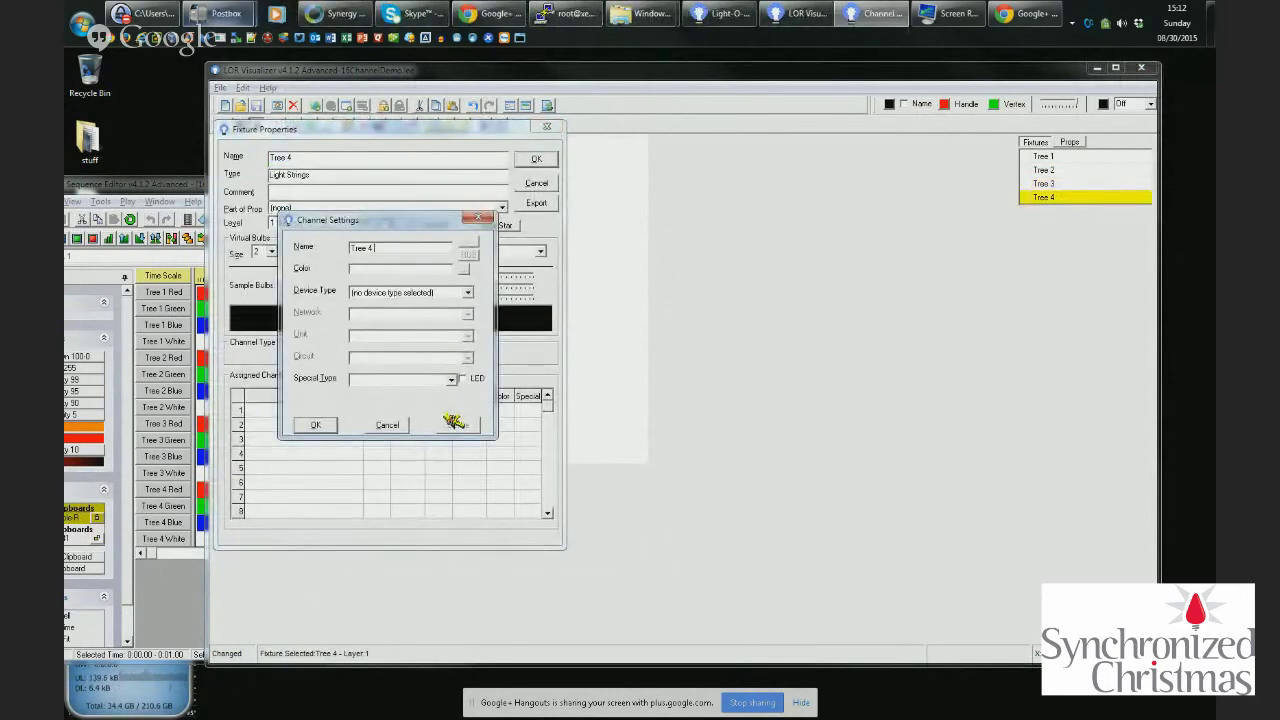
pyautogui.press('Return')
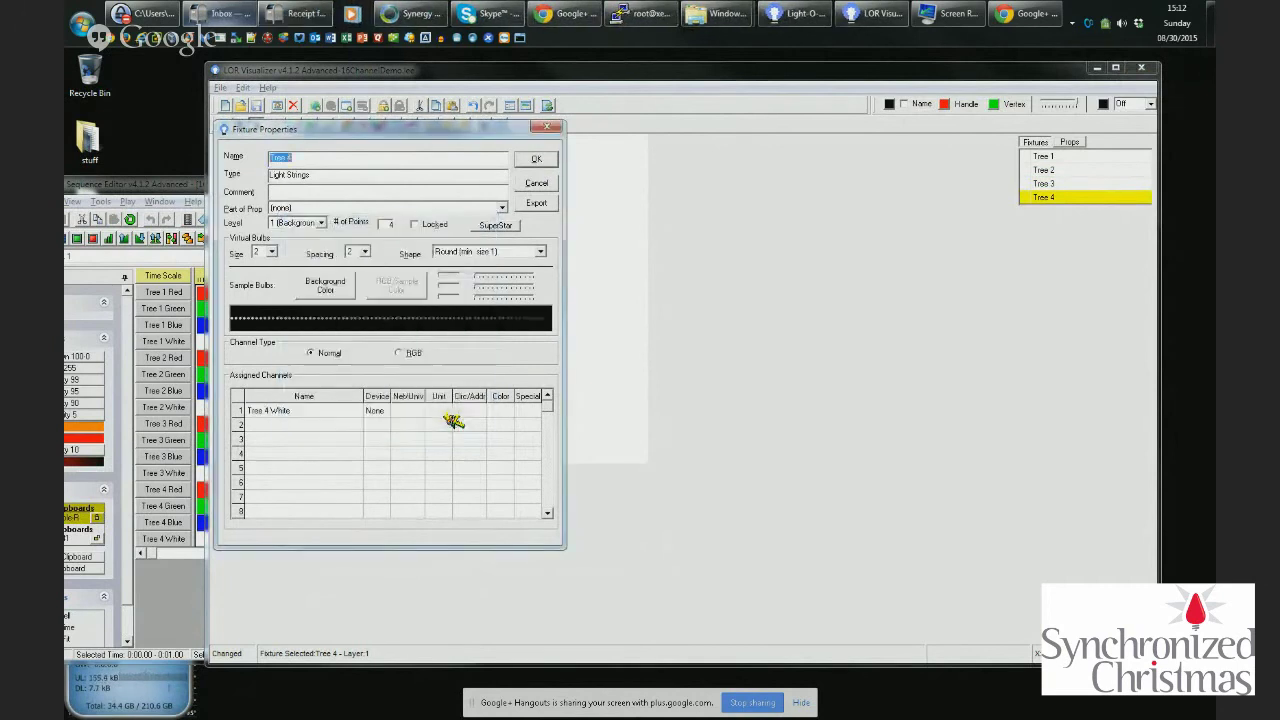
pyautogui.doubleClick(318, 428)
pyautogui.write('Green')
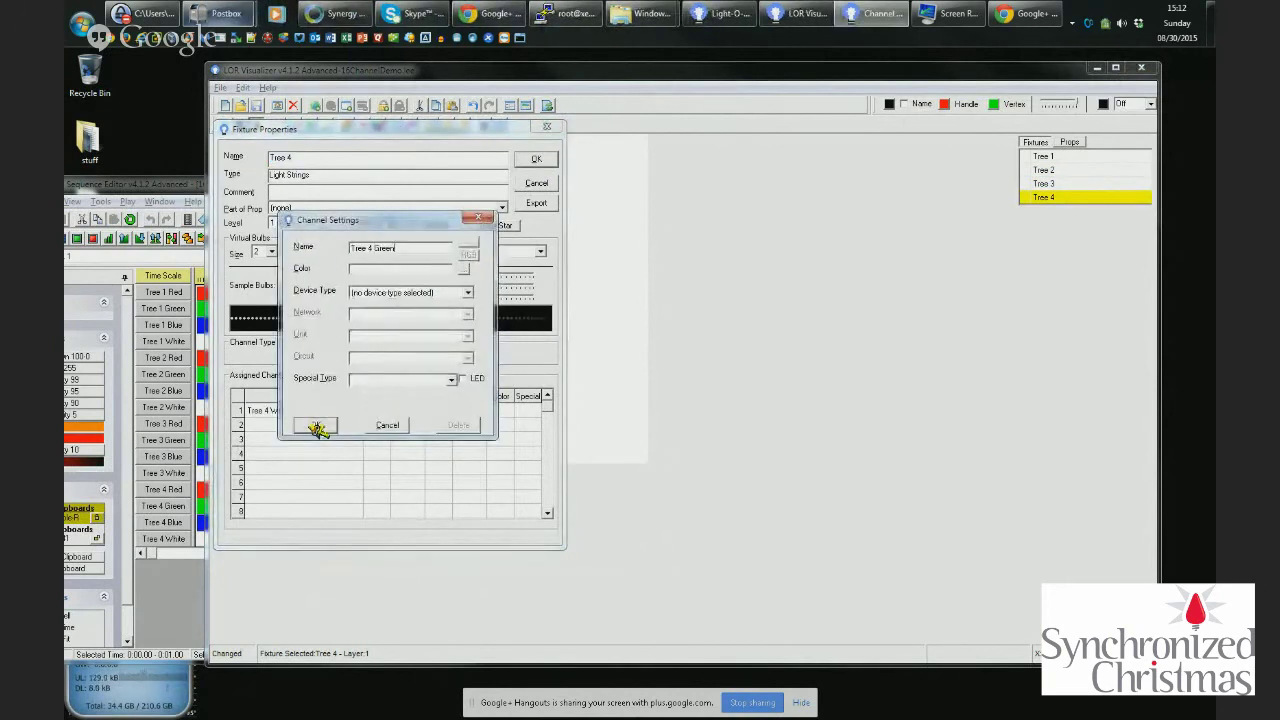
pyautogui.press('Return')
# Add Tree 4 Blue and Tree 4 Red as the third and fourth channels and accept the Tree 4 properties
pyautogui.doubleClick(310, 438)
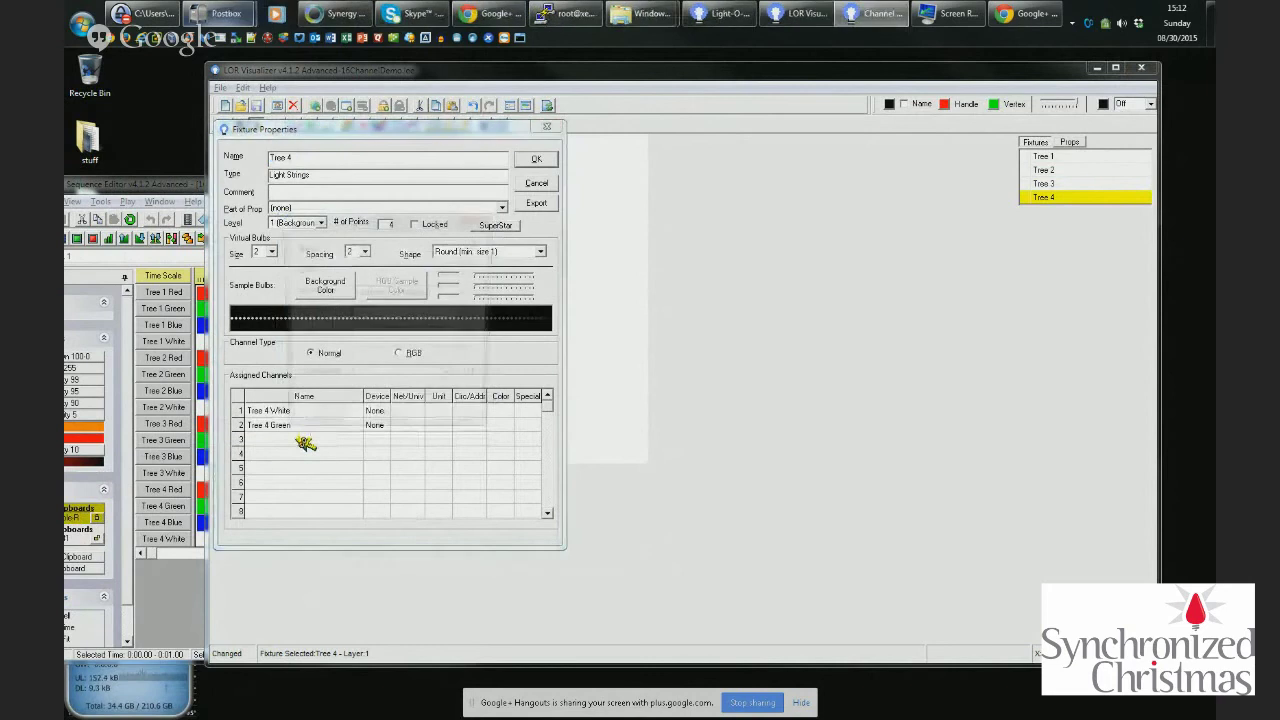
pyautogui.press('Return')
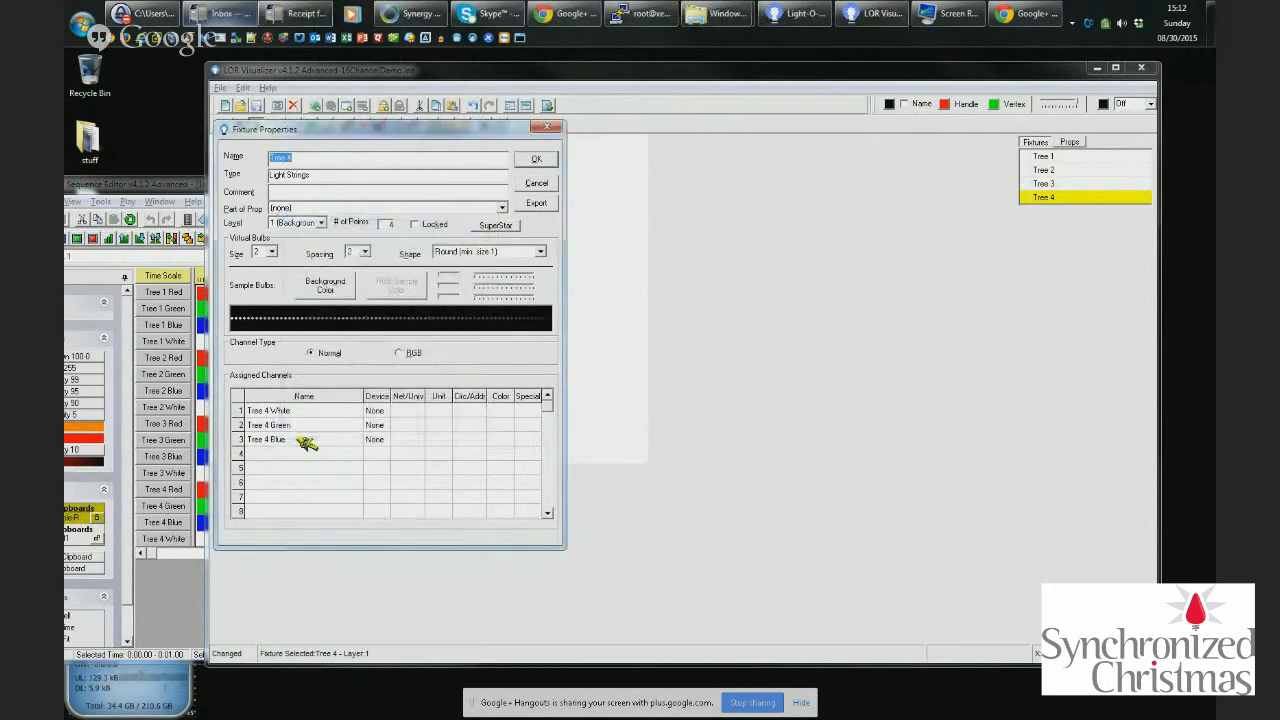
pyautogui.doubleClick(297, 455)
pyautogui.write('Red')
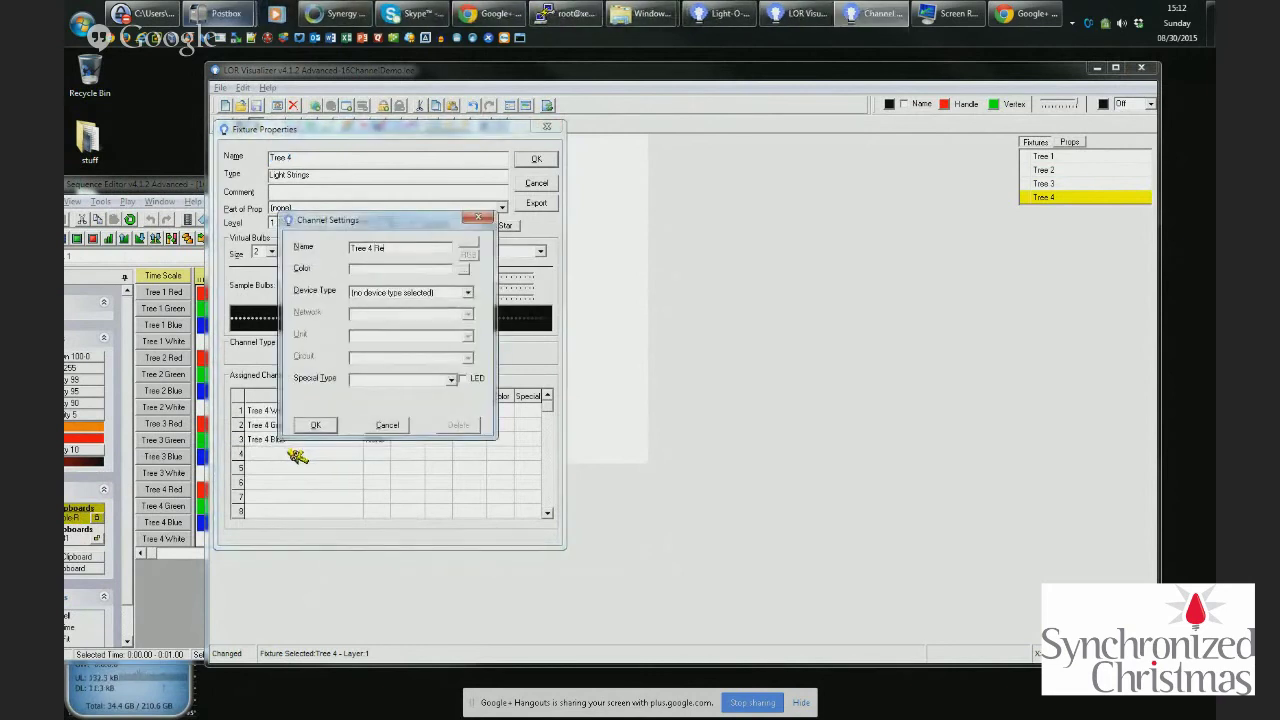
pyautogui.press('Return')
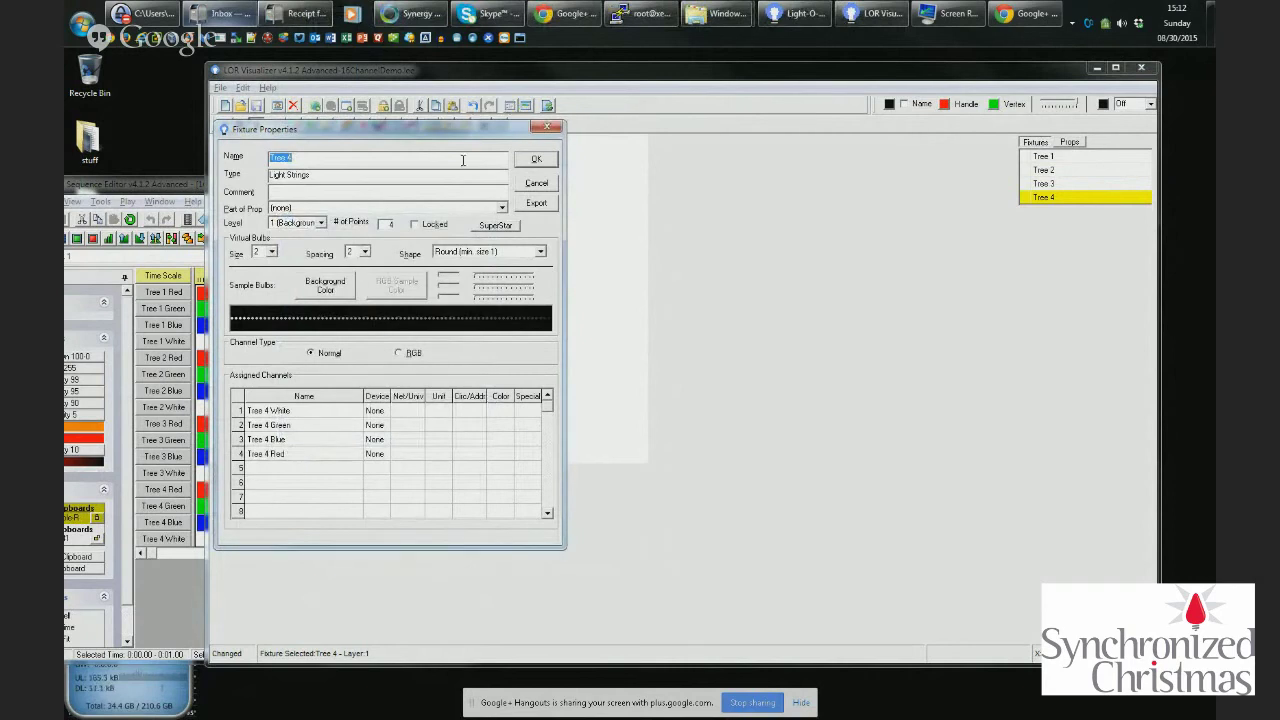
pyautogui.click(528, 160)
# Save the display, darken the background to black and deselect the Tree 4 fixture
pyautogui.click(254, 106)
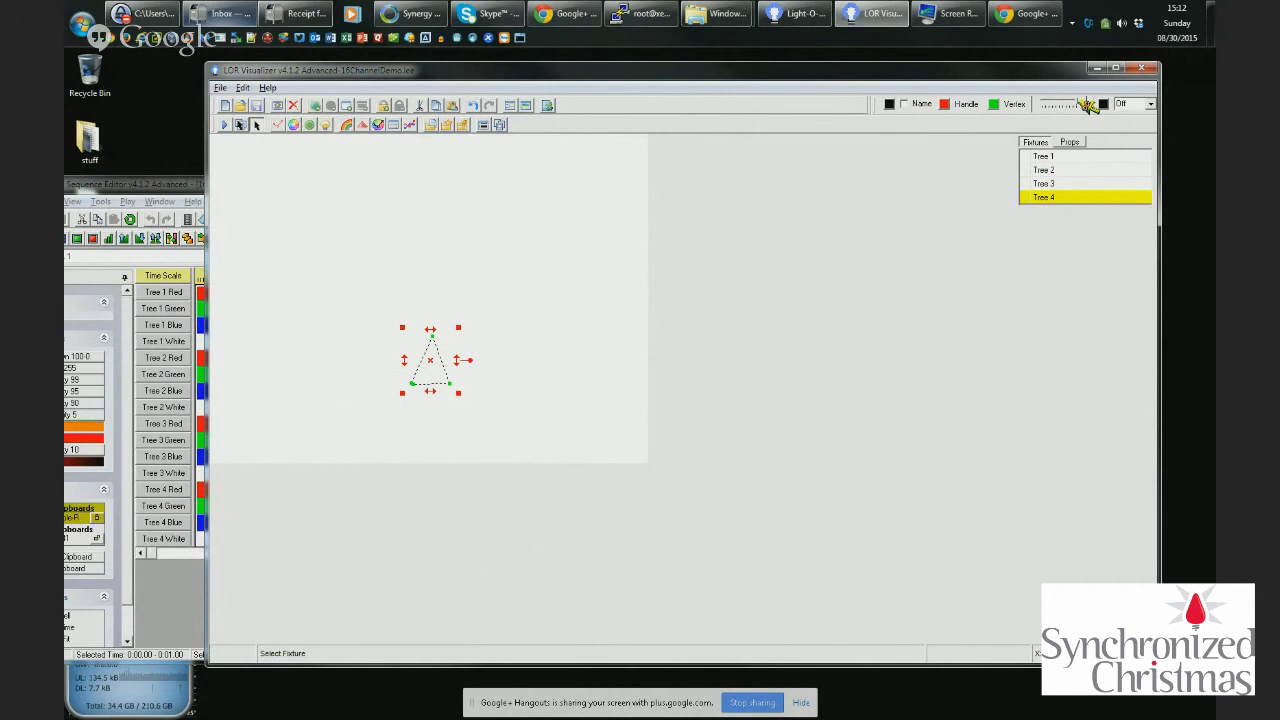
pyautogui.moveTo(1085, 105); pyautogui.dragTo(1050, 104)
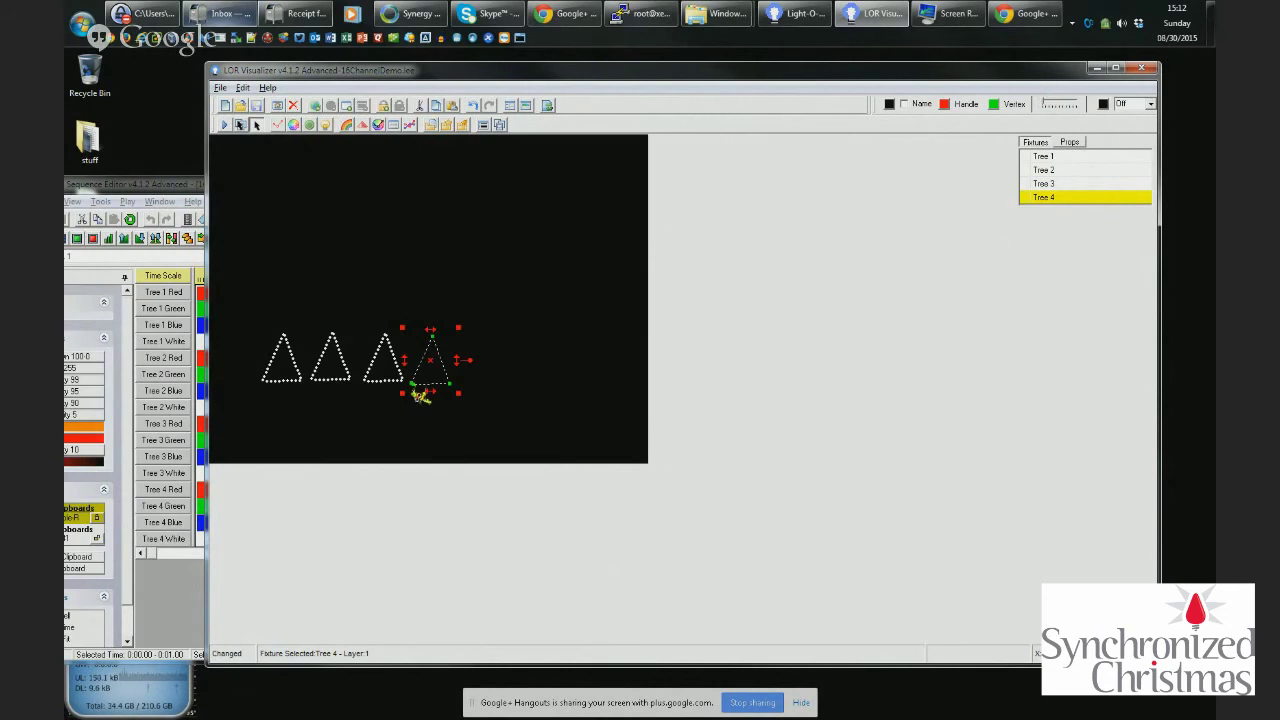
pyautogui.click(423, 440)
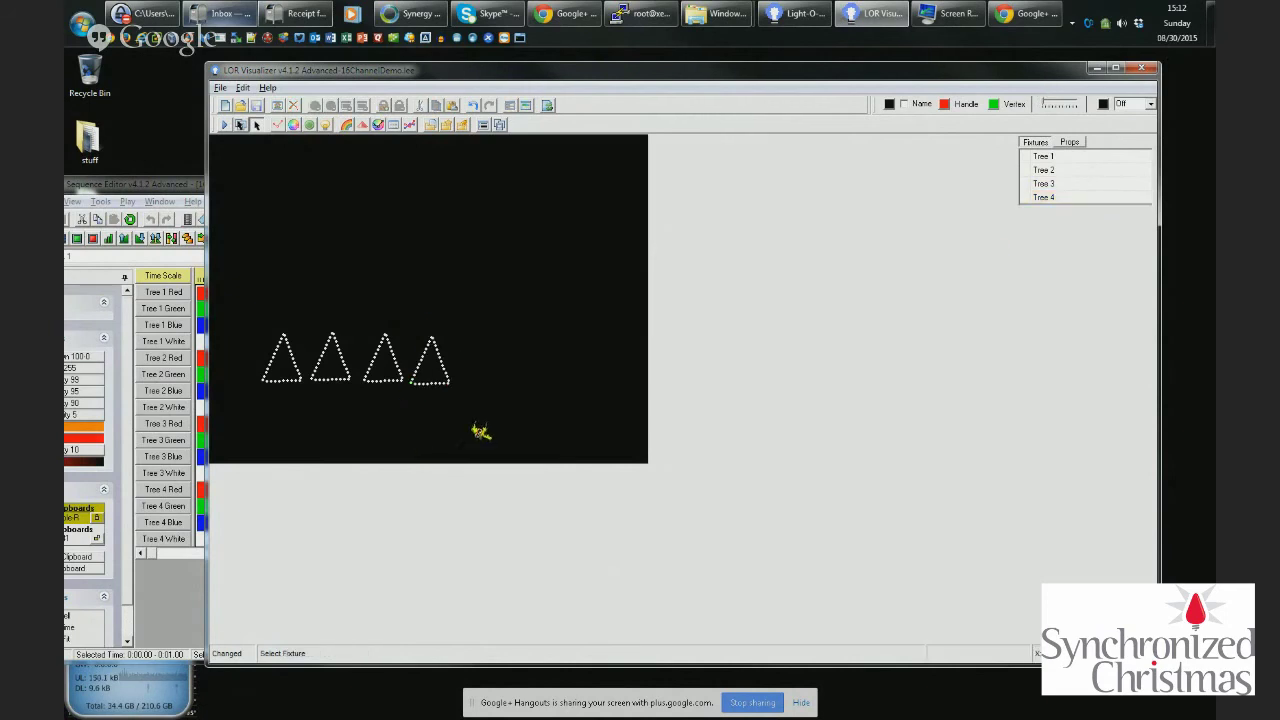
# Open the Tree 1 fixture's properties and compare its channel assignments with the Tree 1 Red channel settings in the Sequence Editor
pyautogui.doubleClick(1075, 158)
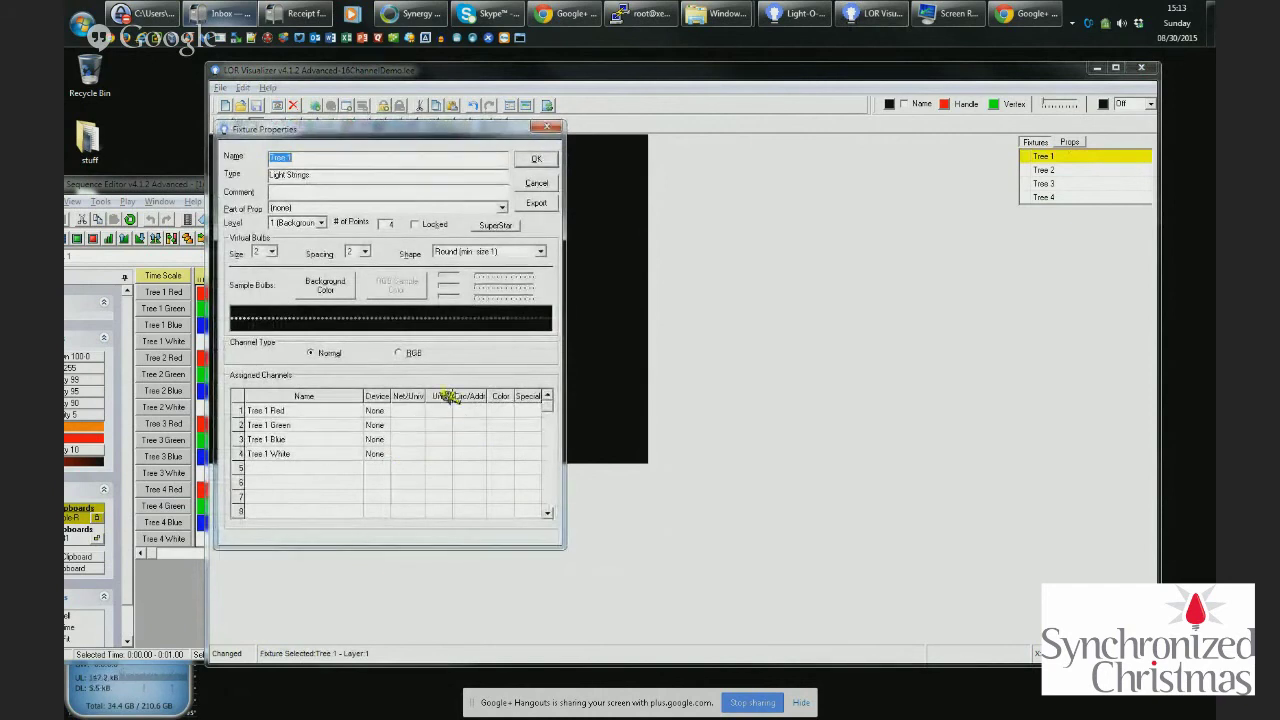
pyautogui.doubleClick(181, 293)
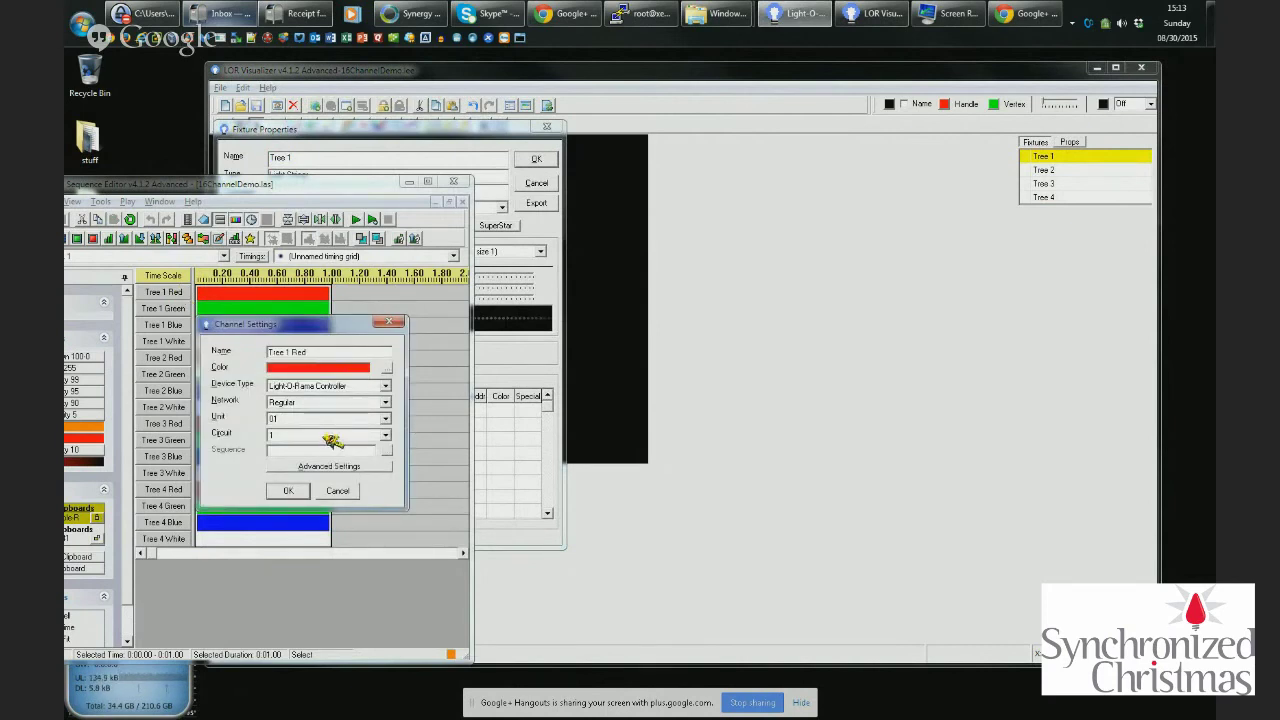
pyautogui.click(288, 491)
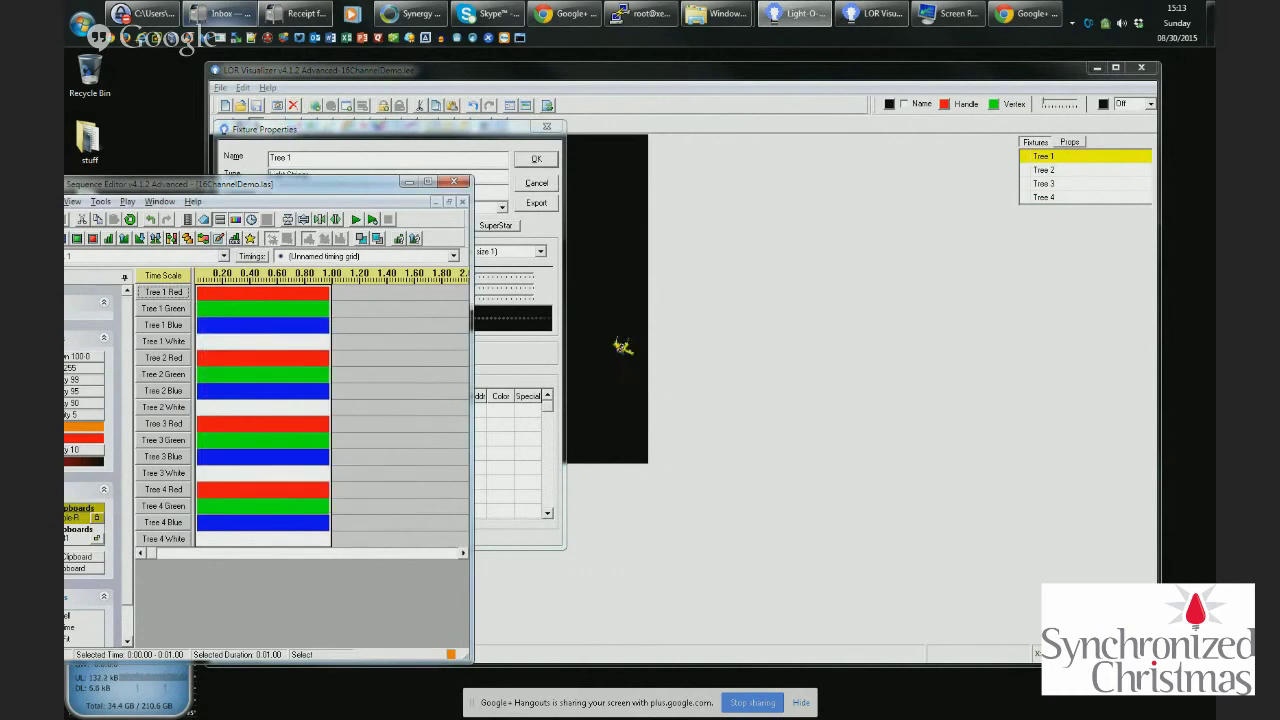
pyautogui.click(533, 383)
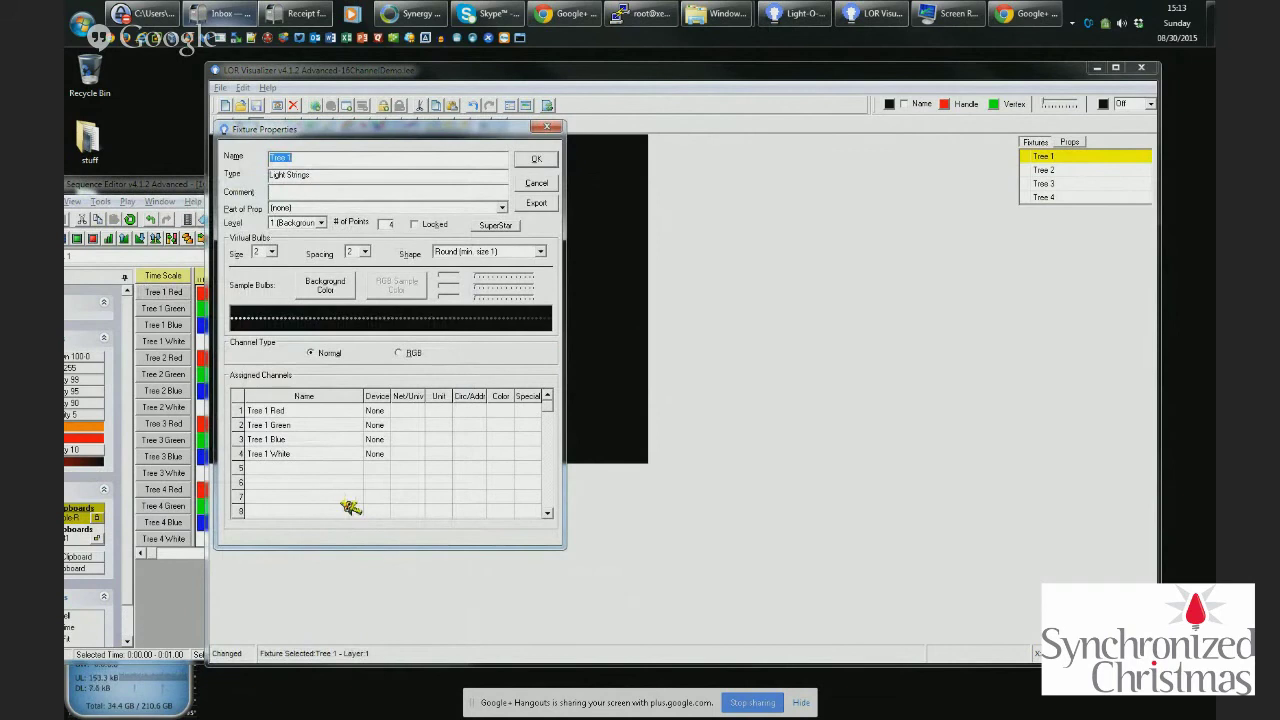
pyautogui.doubleClick(410, 410)
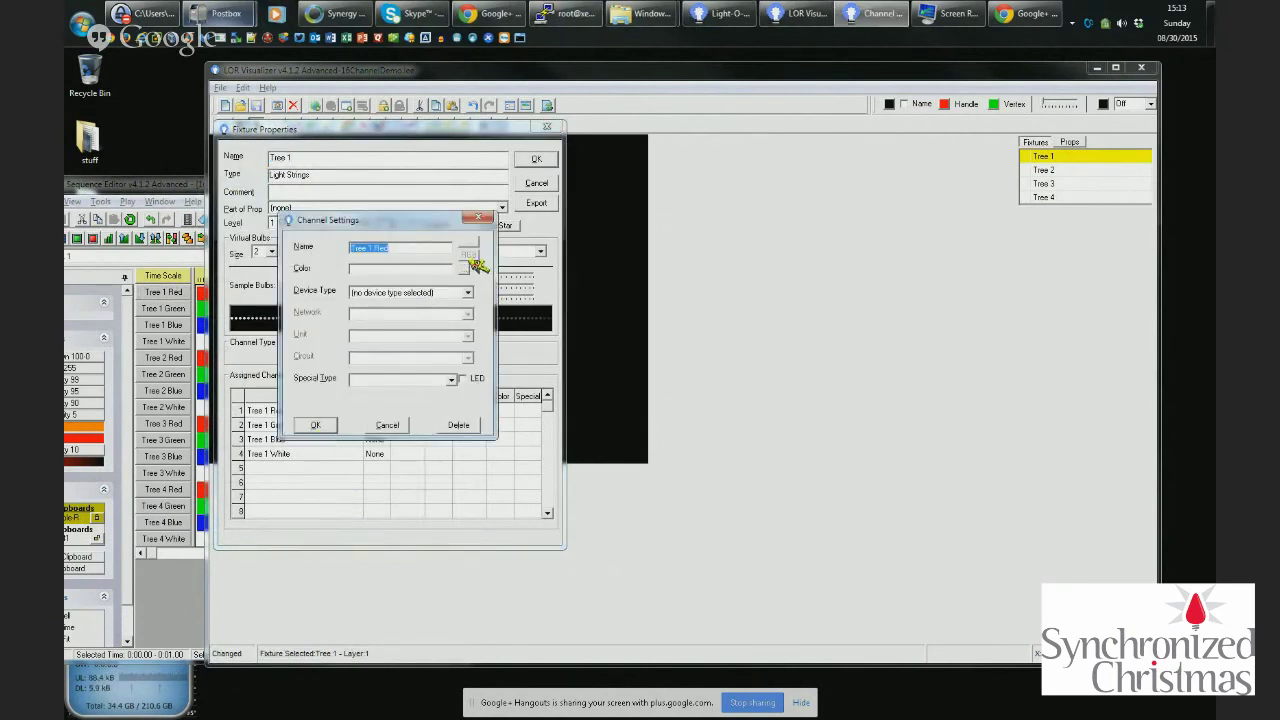
pyautogui.click(467, 292)
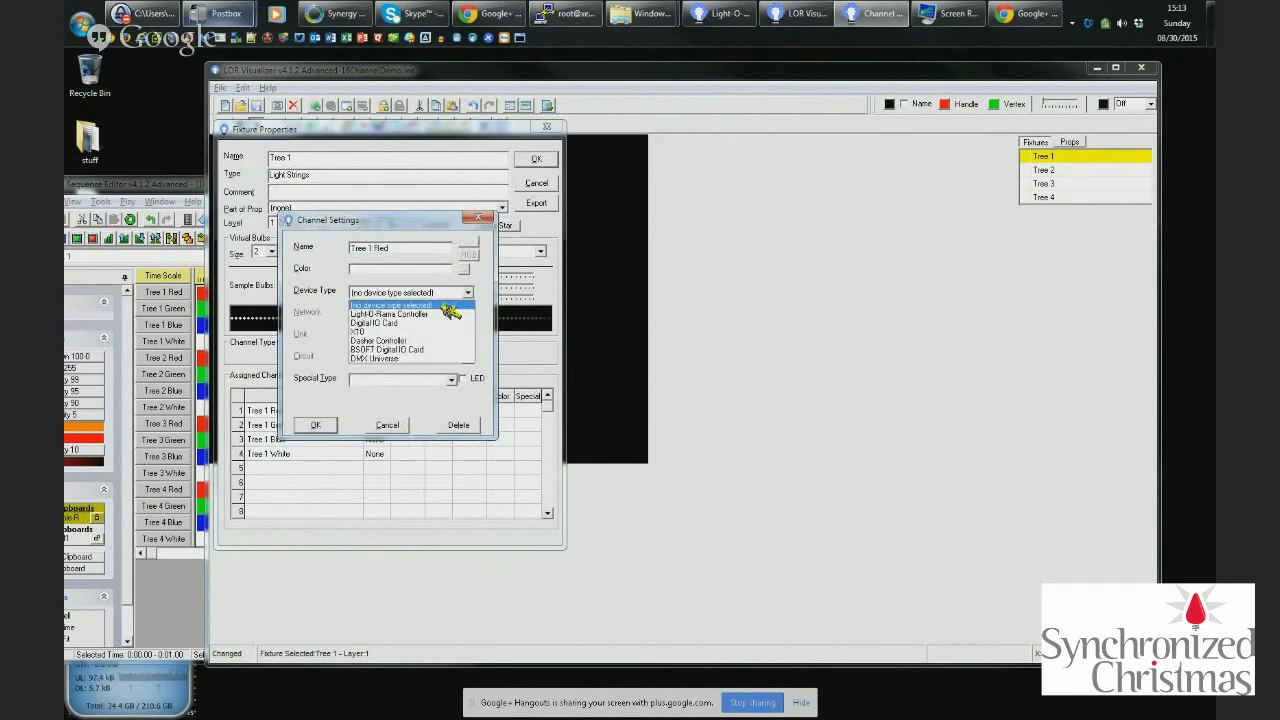
pyautogui.click(443, 314)
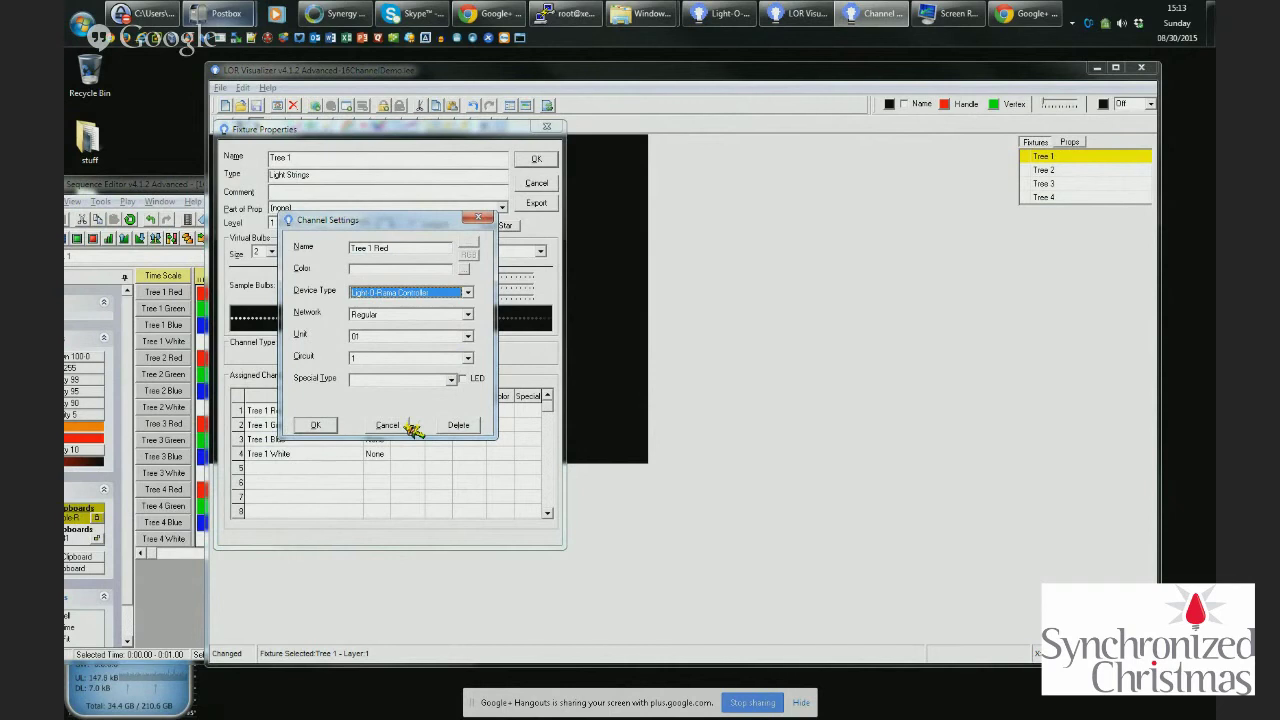
pyautogui.click(423, 336)
pyautogui.click(420, 346)
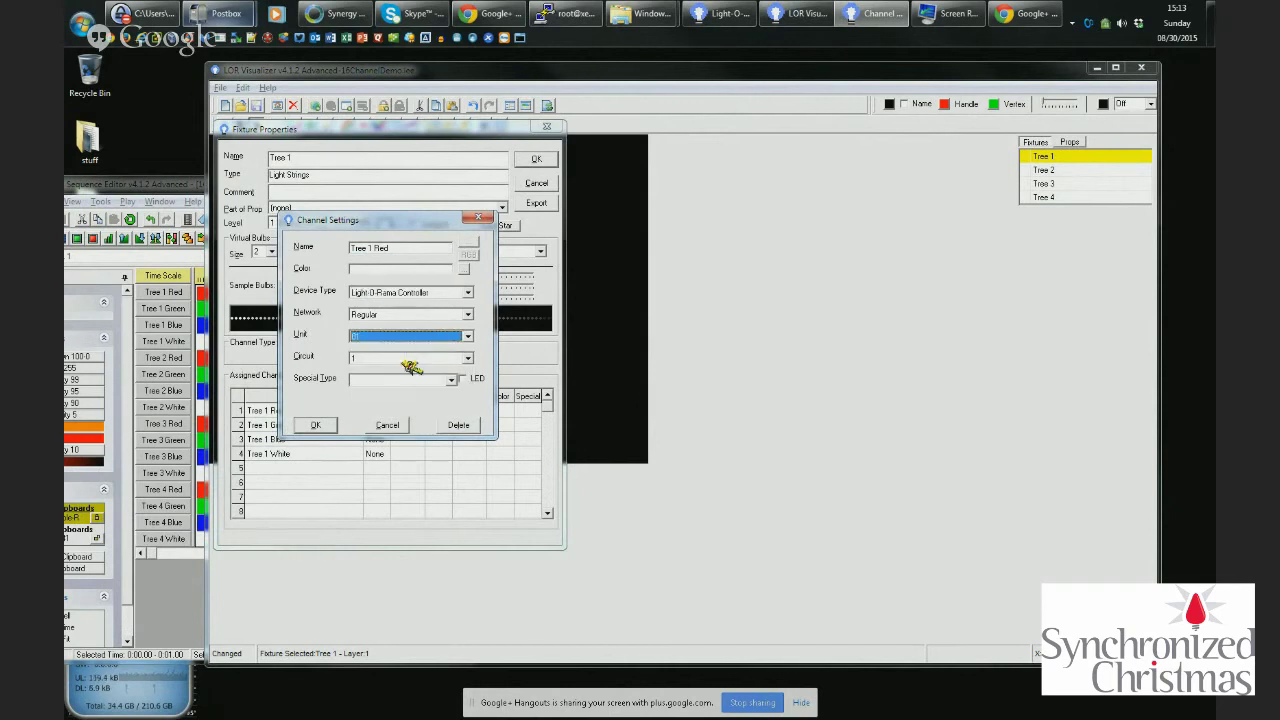
pyautogui.click(388, 425)
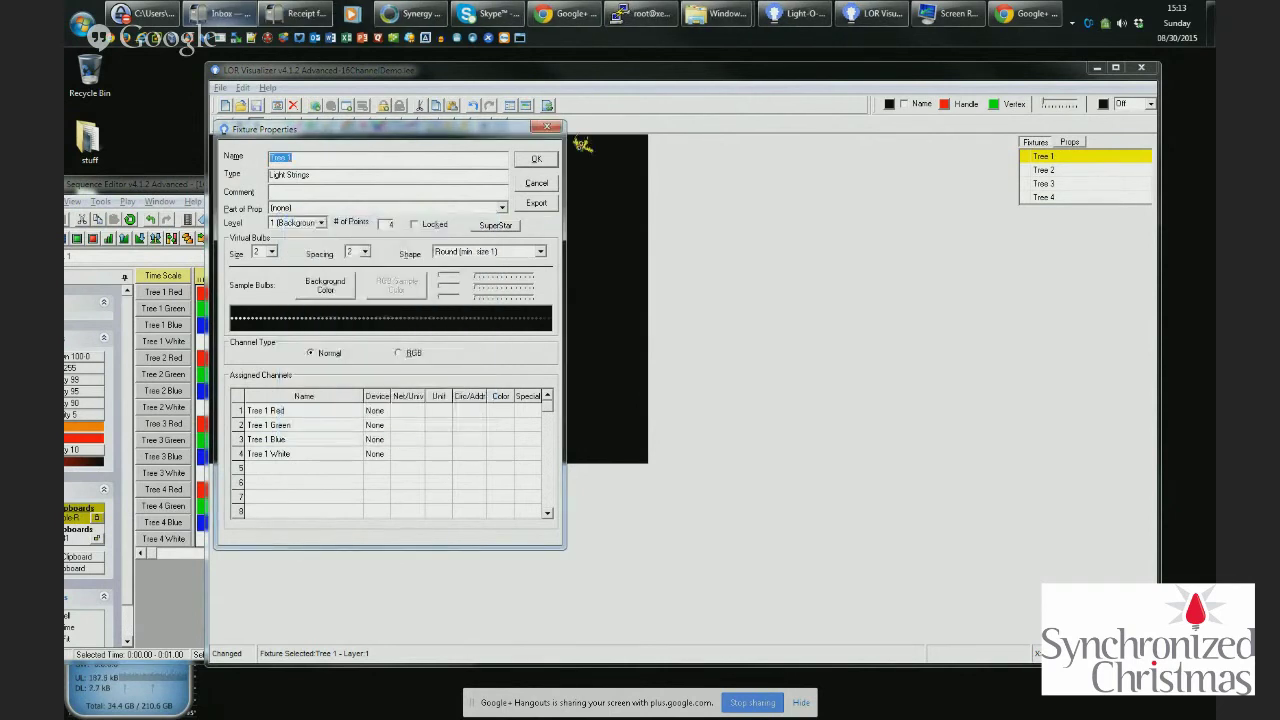
pyautogui.click(540, 160)
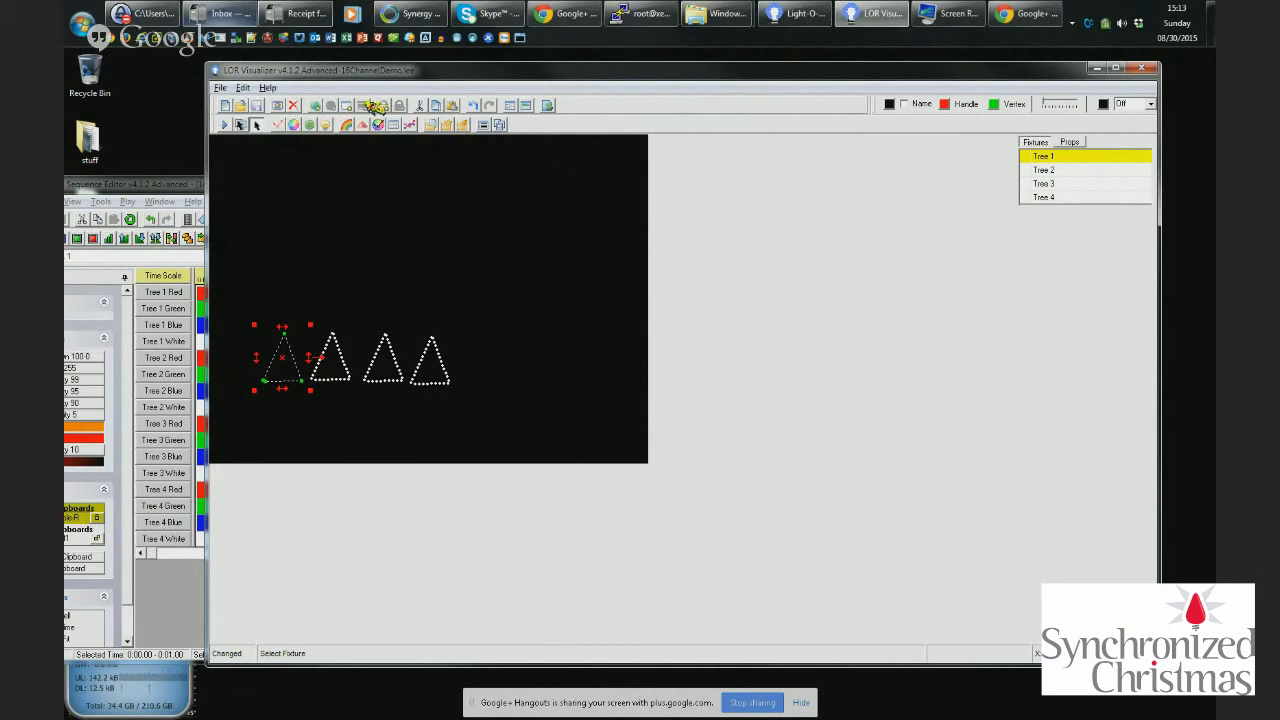
pyautogui.press('Escape')
# Load the 16ChannelDemo.las sequence as the LOR reference file for the display
pyautogui.click(242, 87)
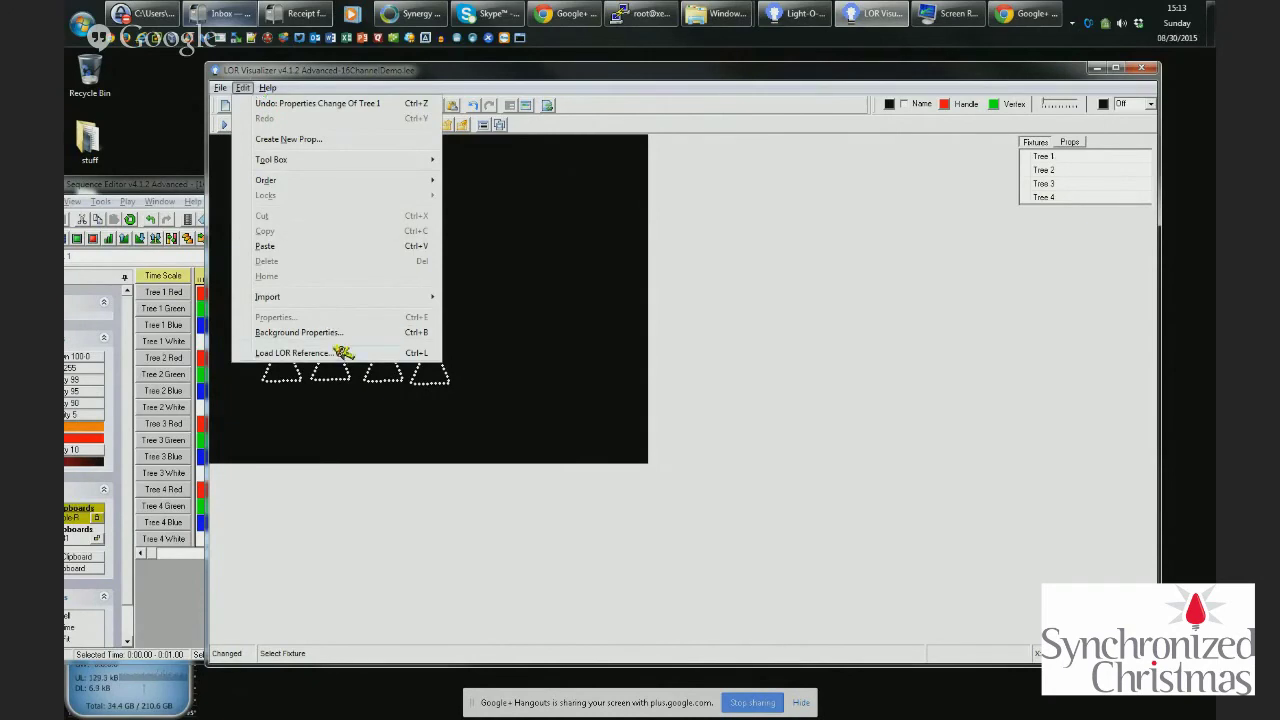
pyautogui.click(290, 353)
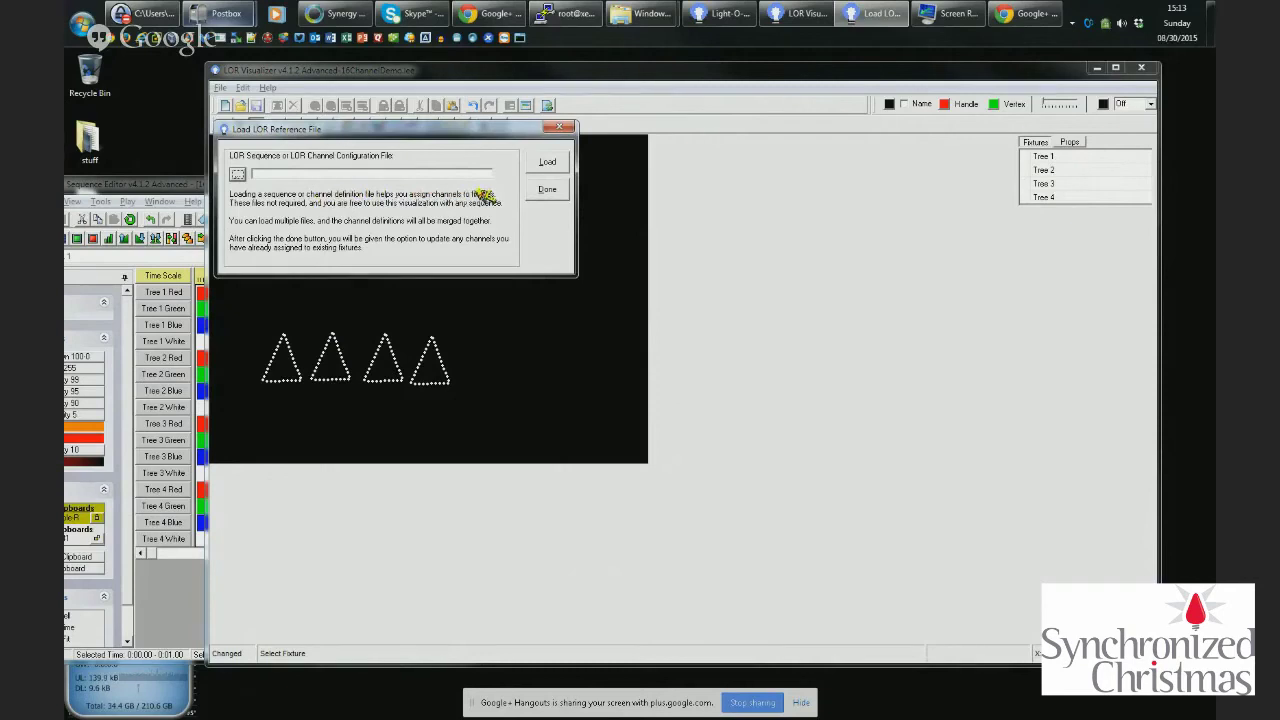
pyautogui.click(240, 175)
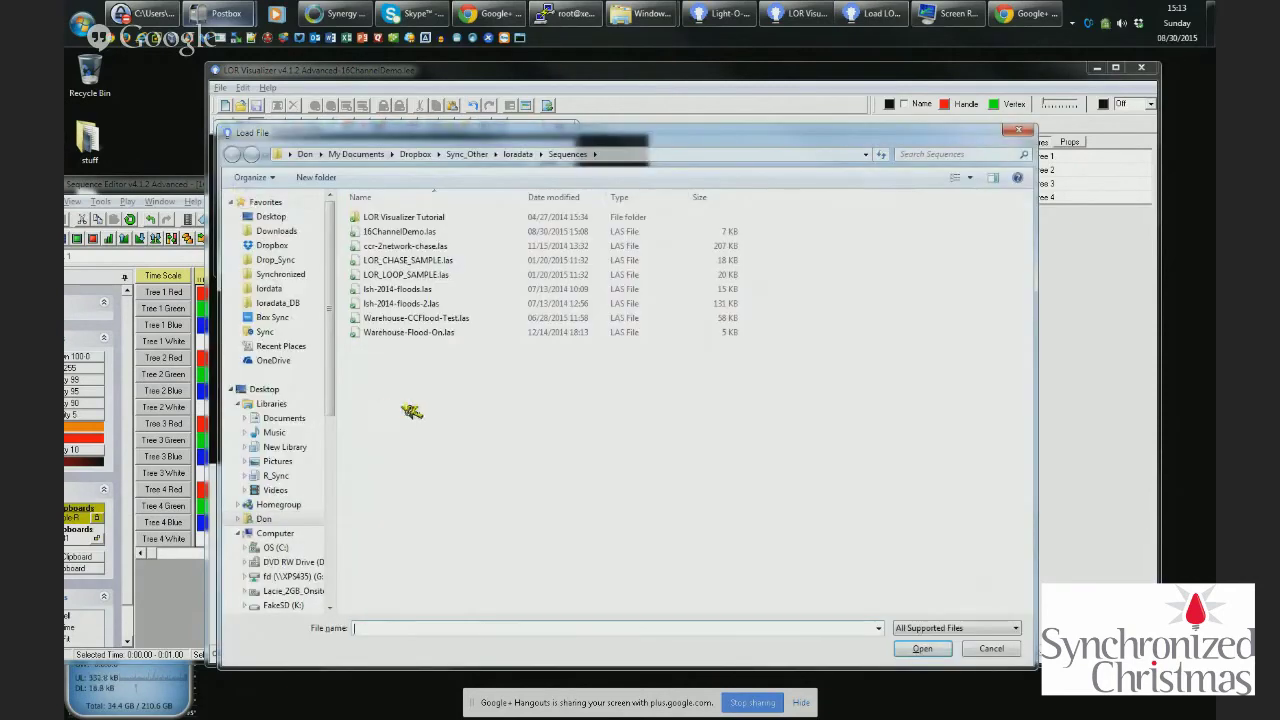
pyautogui.click(436, 236)
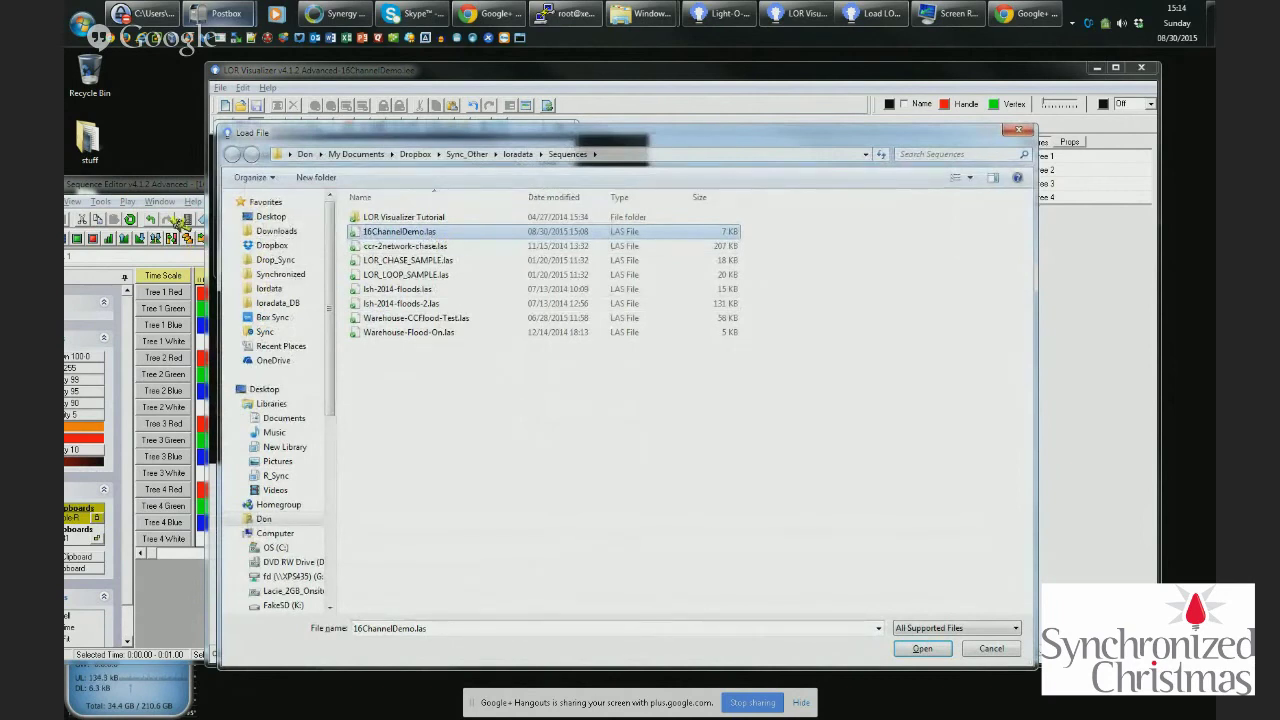
pyautogui.moveTo(175, 186); pyautogui.dragTo(288, 84)
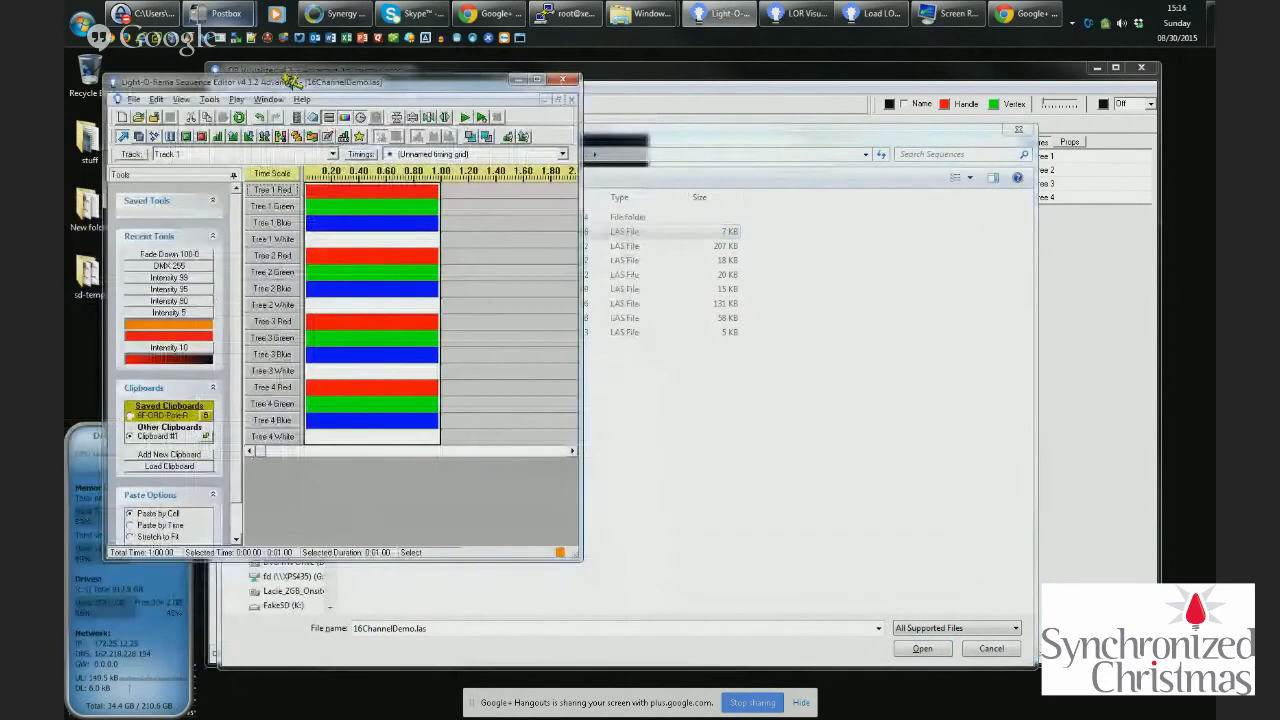
pyautogui.click(743, 158)
pyautogui.click(912, 646)
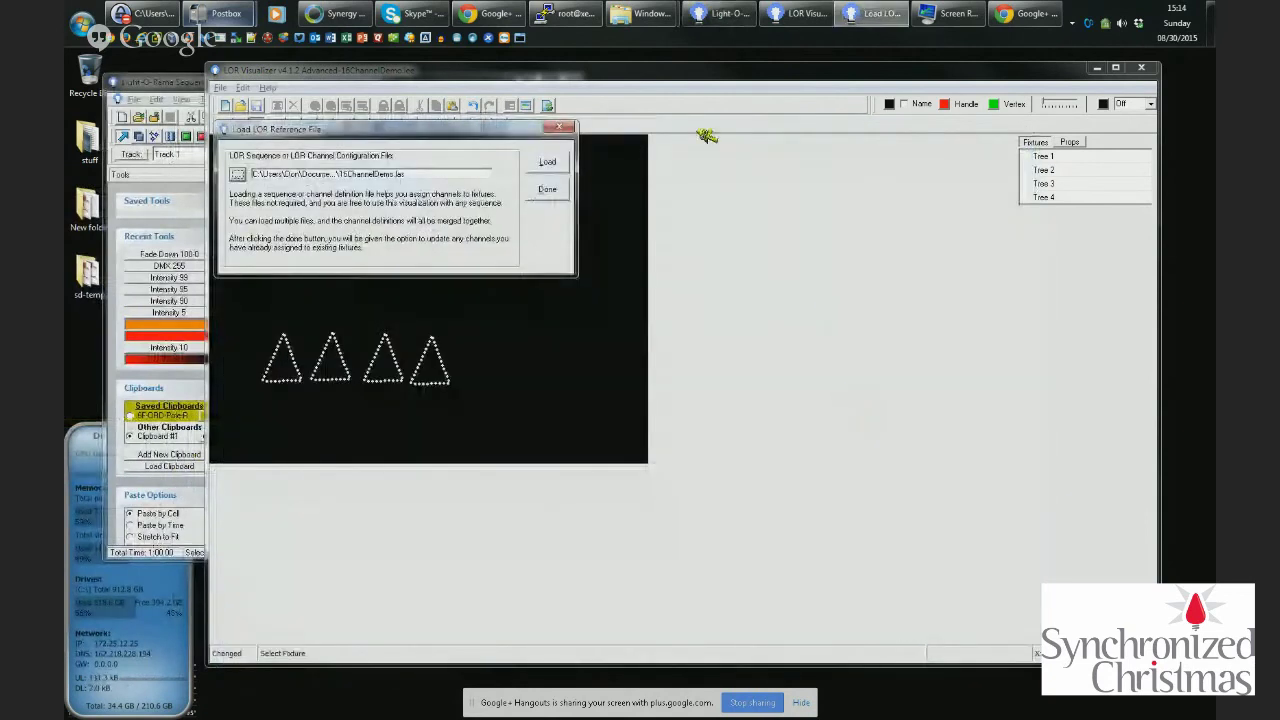
pyautogui.moveTo(445, 130); pyautogui.dragTo(463, 178)
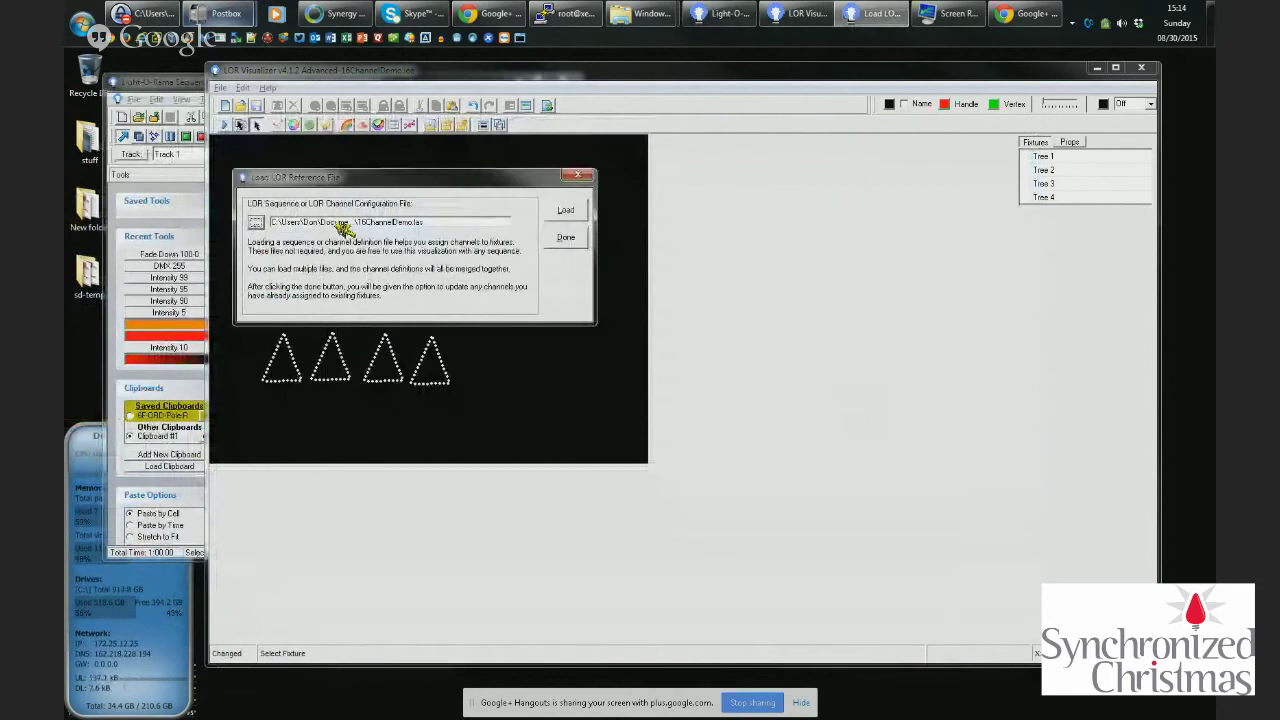
pyautogui.click(586, 211)
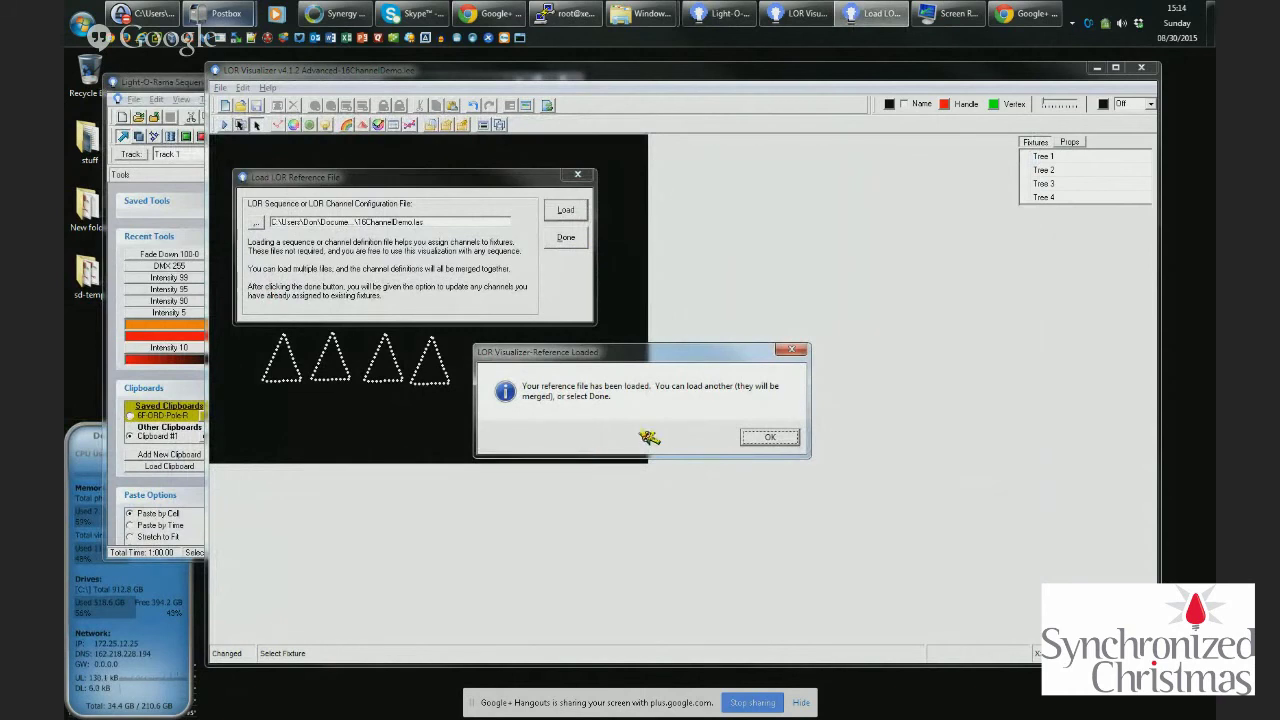
pyautogui.click(768, 439)
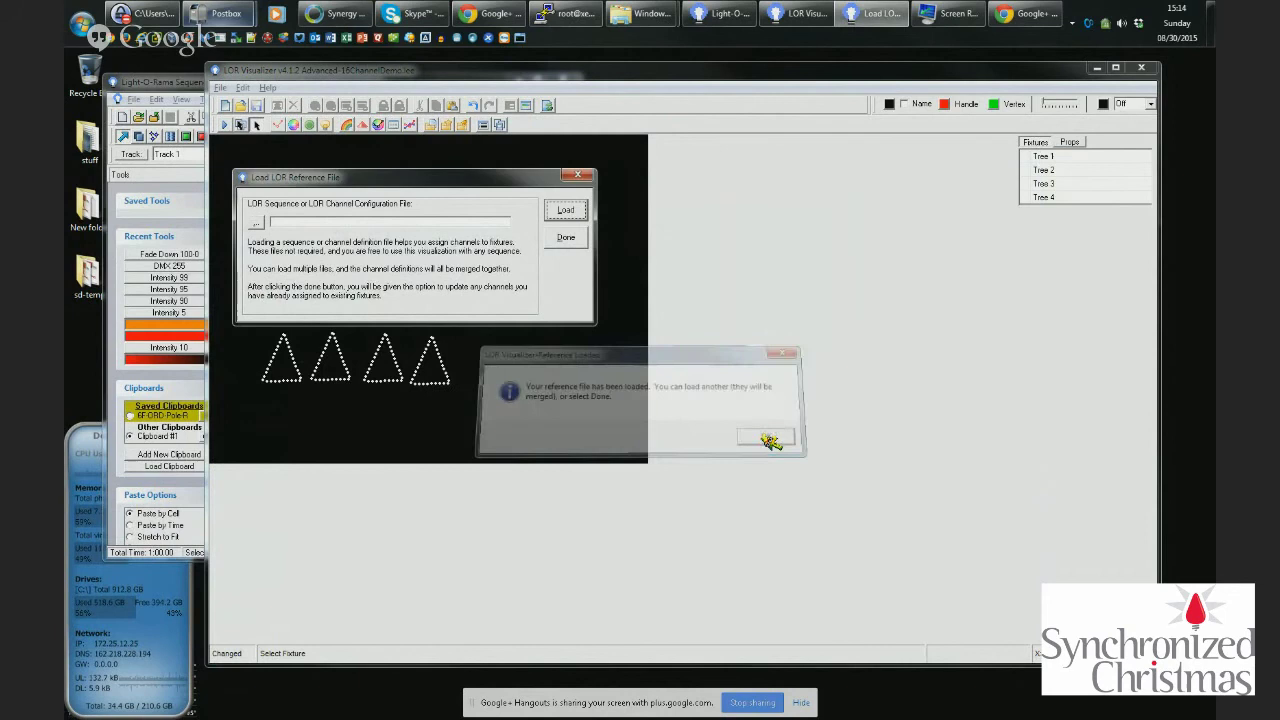
# Finish loading references and update the channels assigned to the fixtures, matching them based on NAME
pyautogui.click(583, 240)
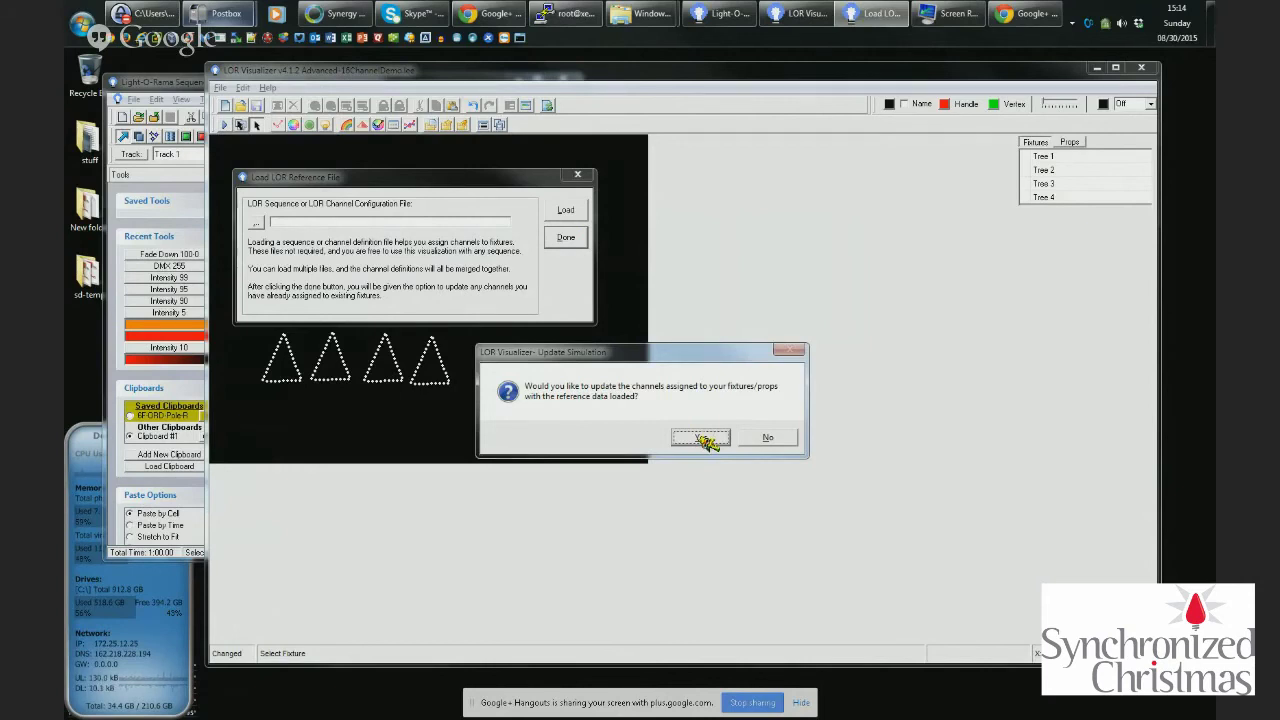
pyautogui.click(700, 440)
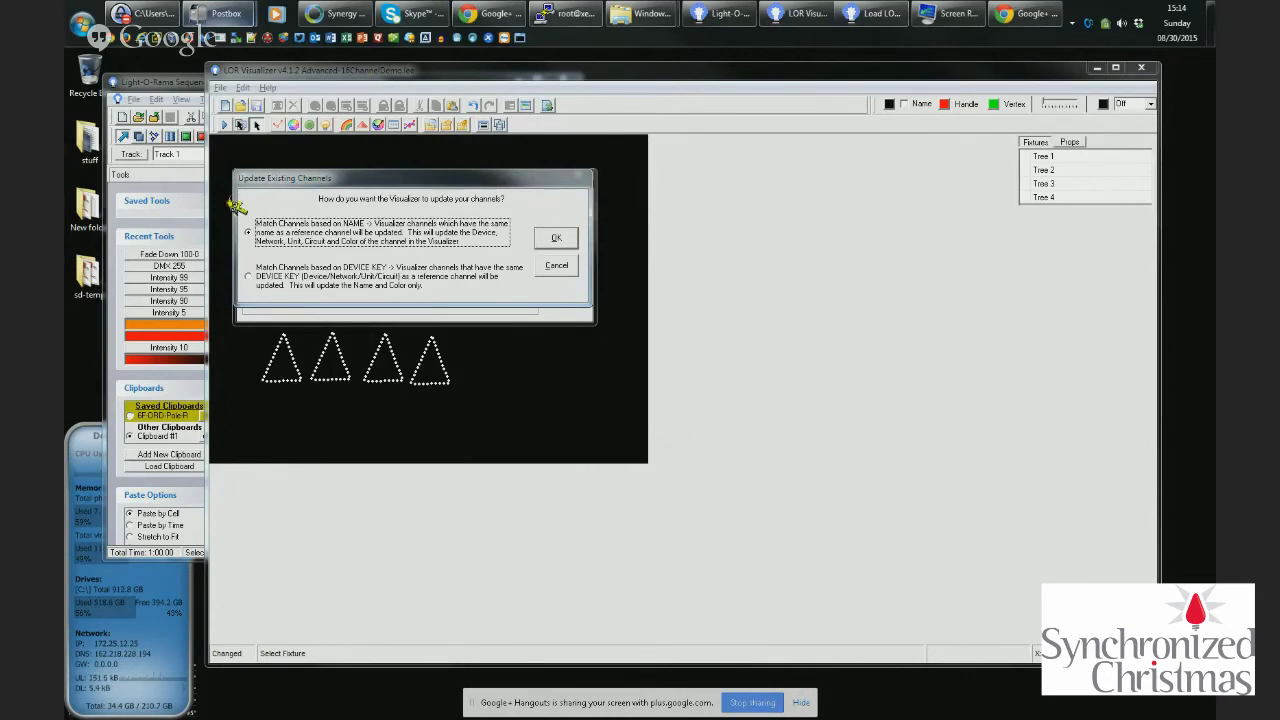
pyautogui.click(280, 268)
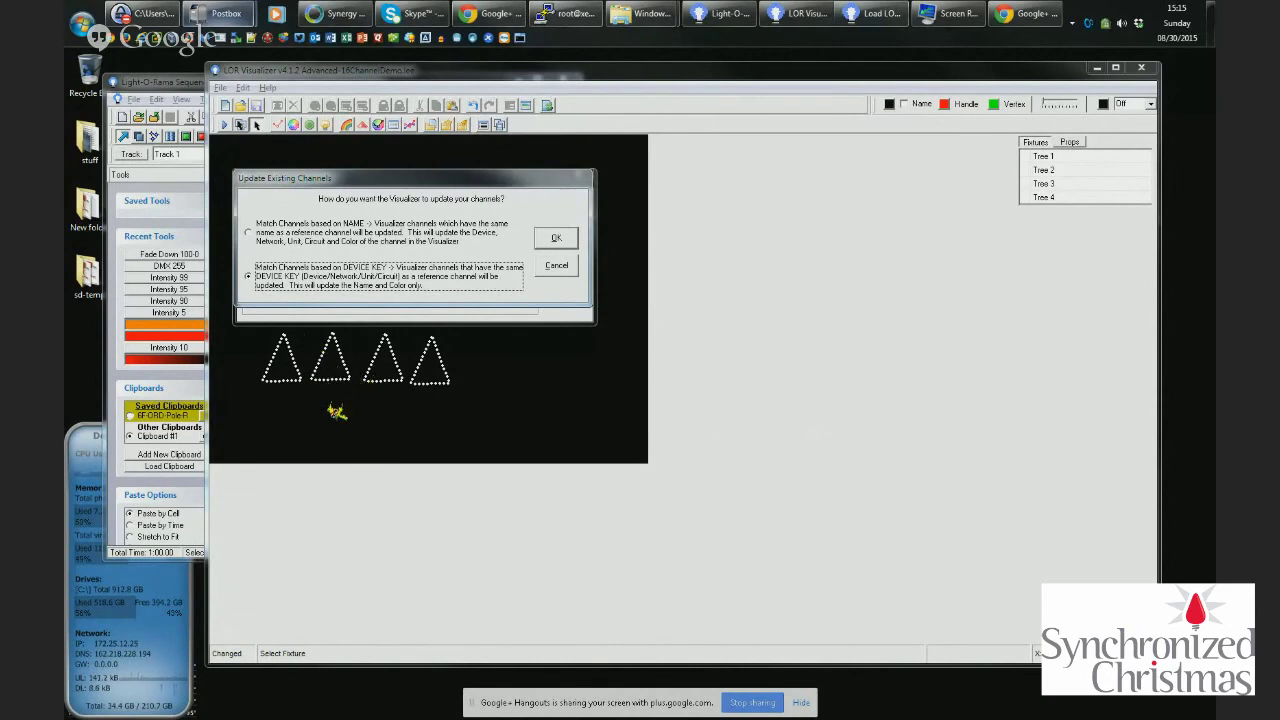
pyautogui.click(399, 242)
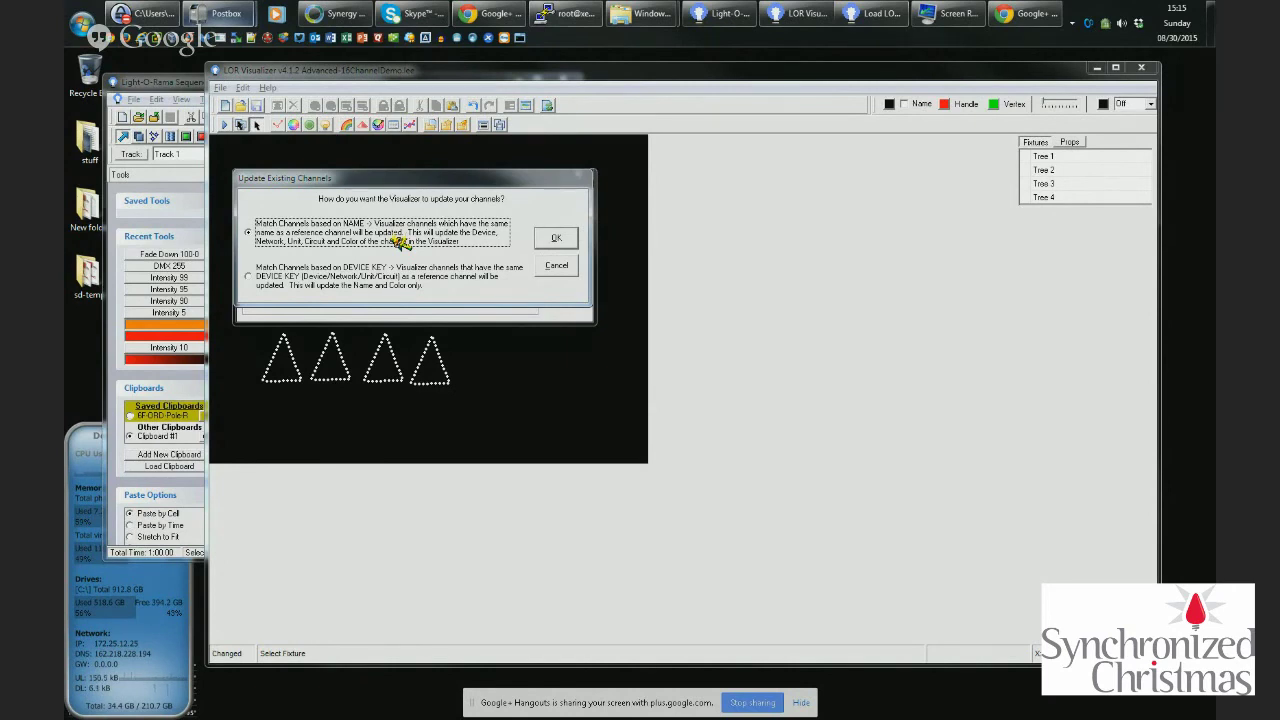
pyautogui.click(558, 241)
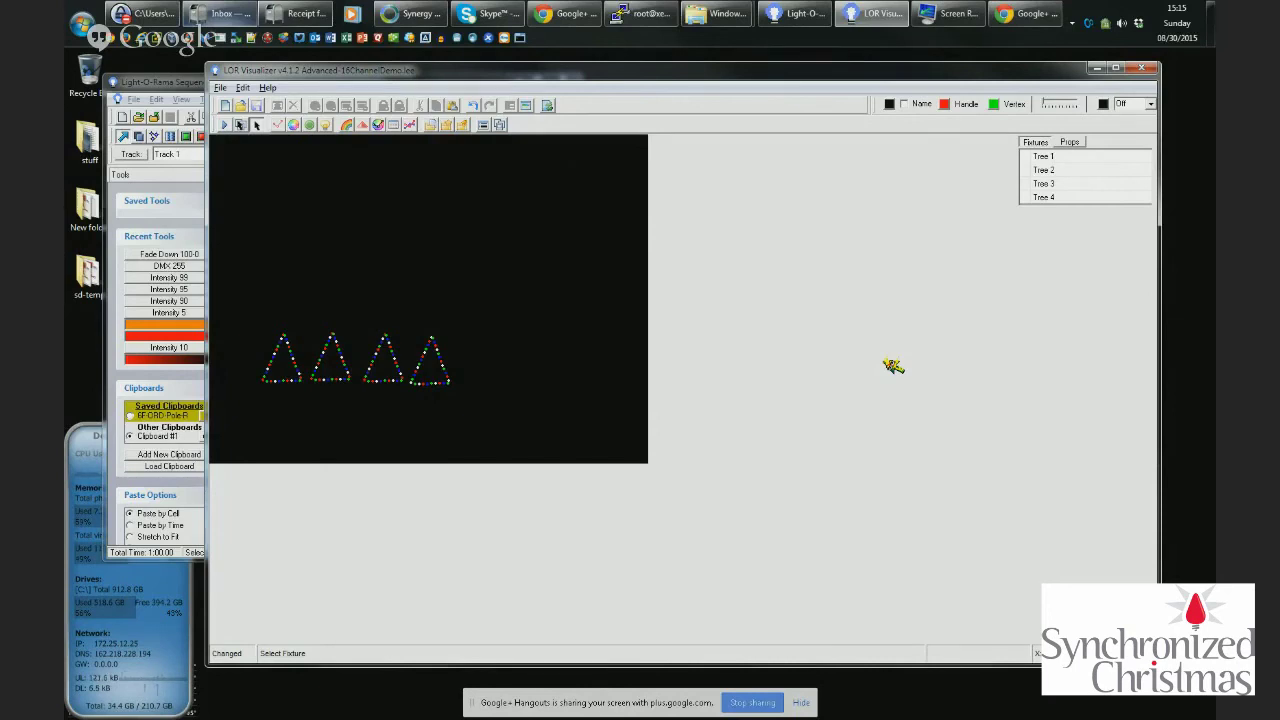
# Open the Tree 4 fixture's properties and review the device, network, unit, circuit and color of its assigned channels
pyautogui.click(1050, 198)
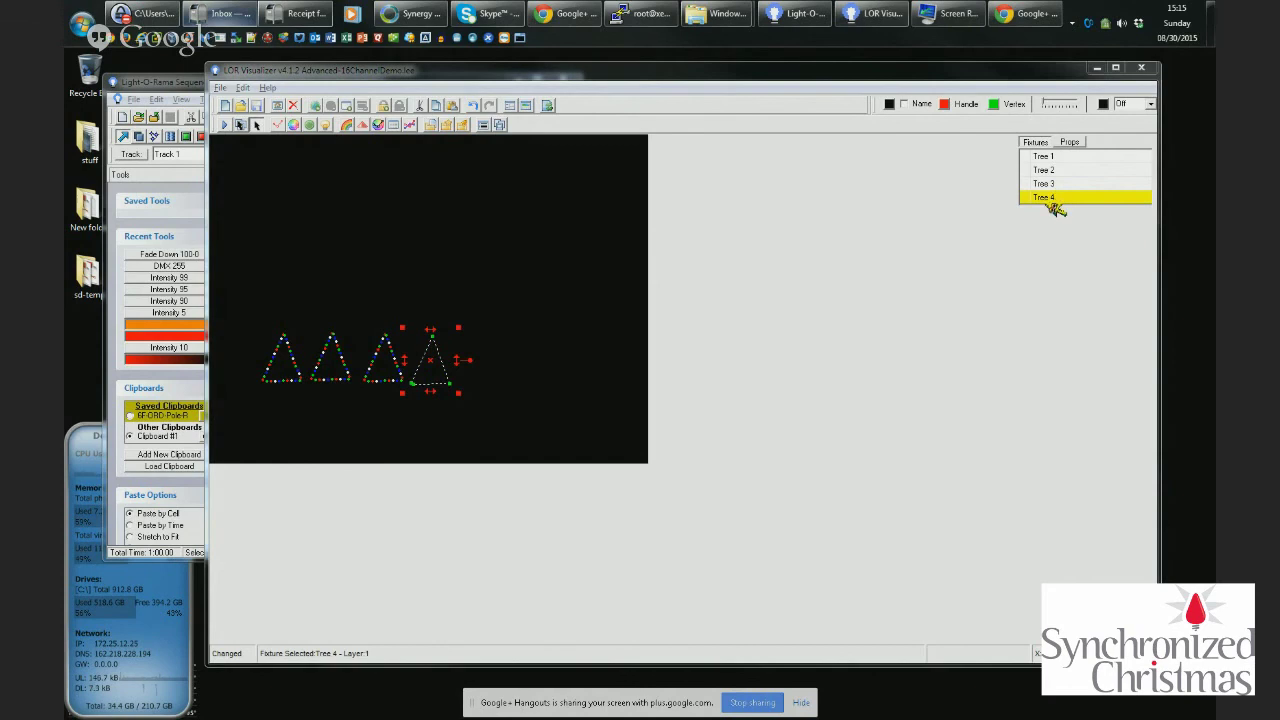
pyautogui.doubleClick(1055, 200)
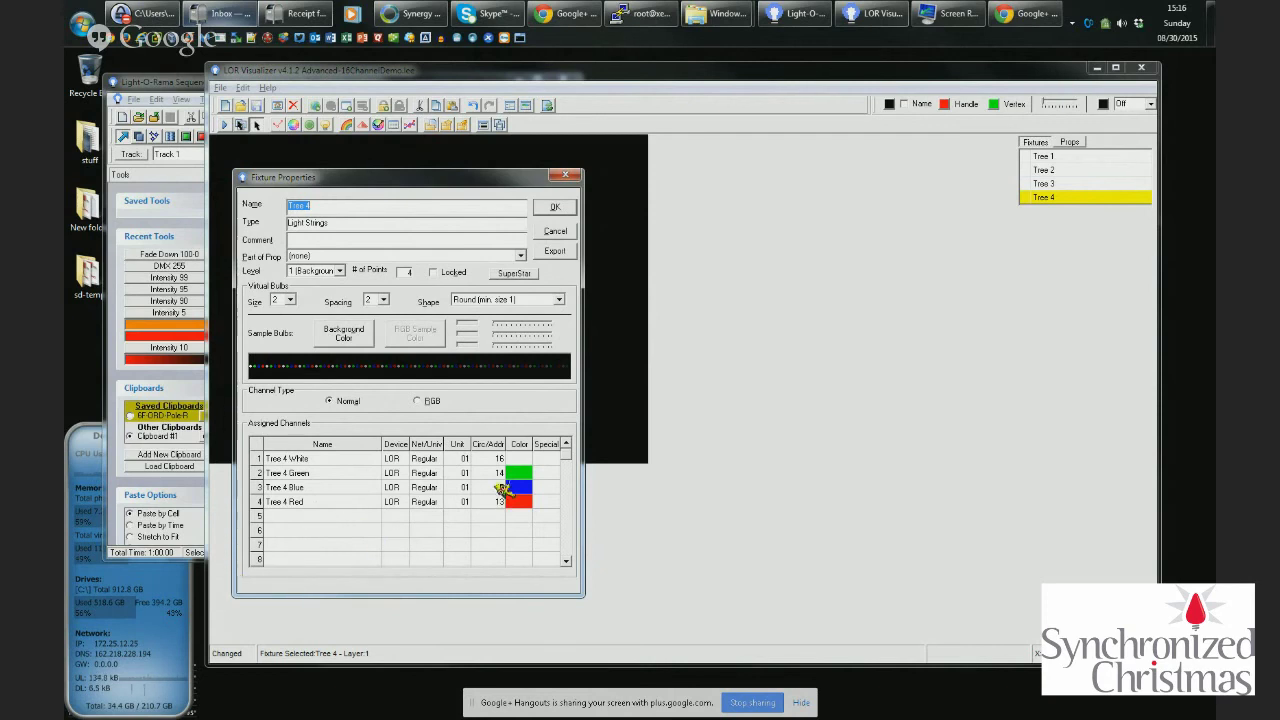
pyautogui.click(187, 635)
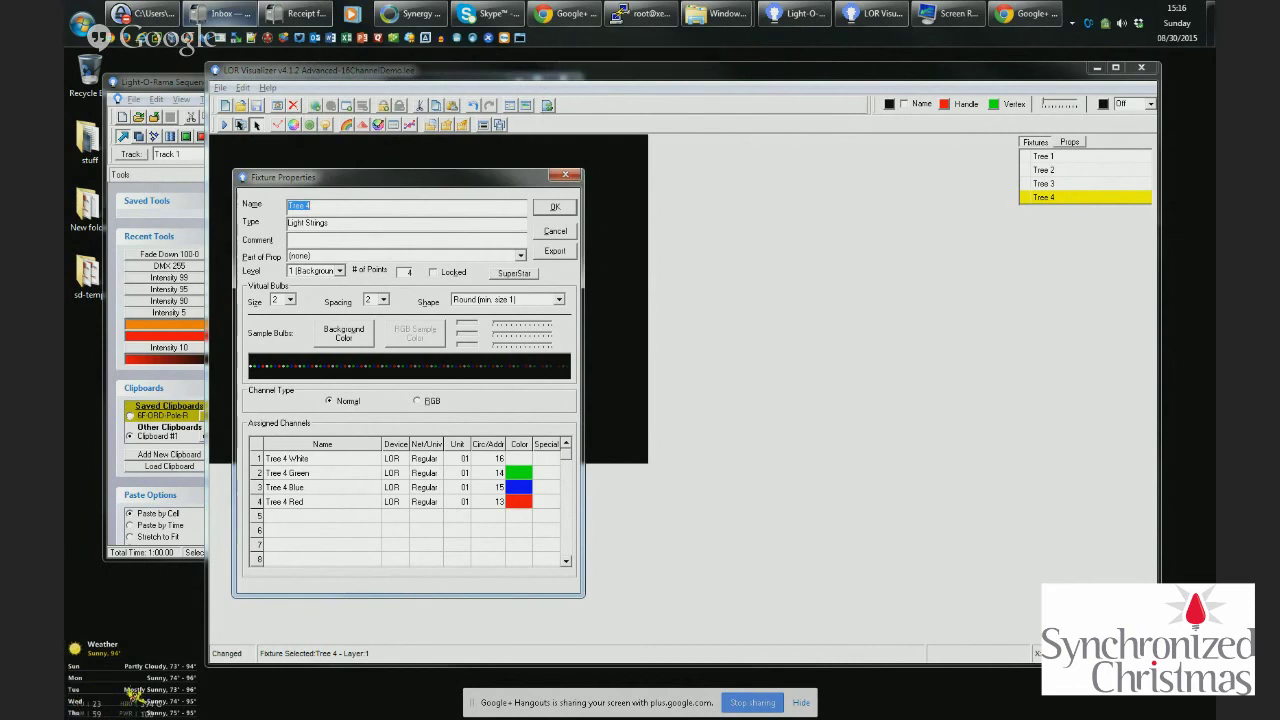
pyautogui.click(132, 693)
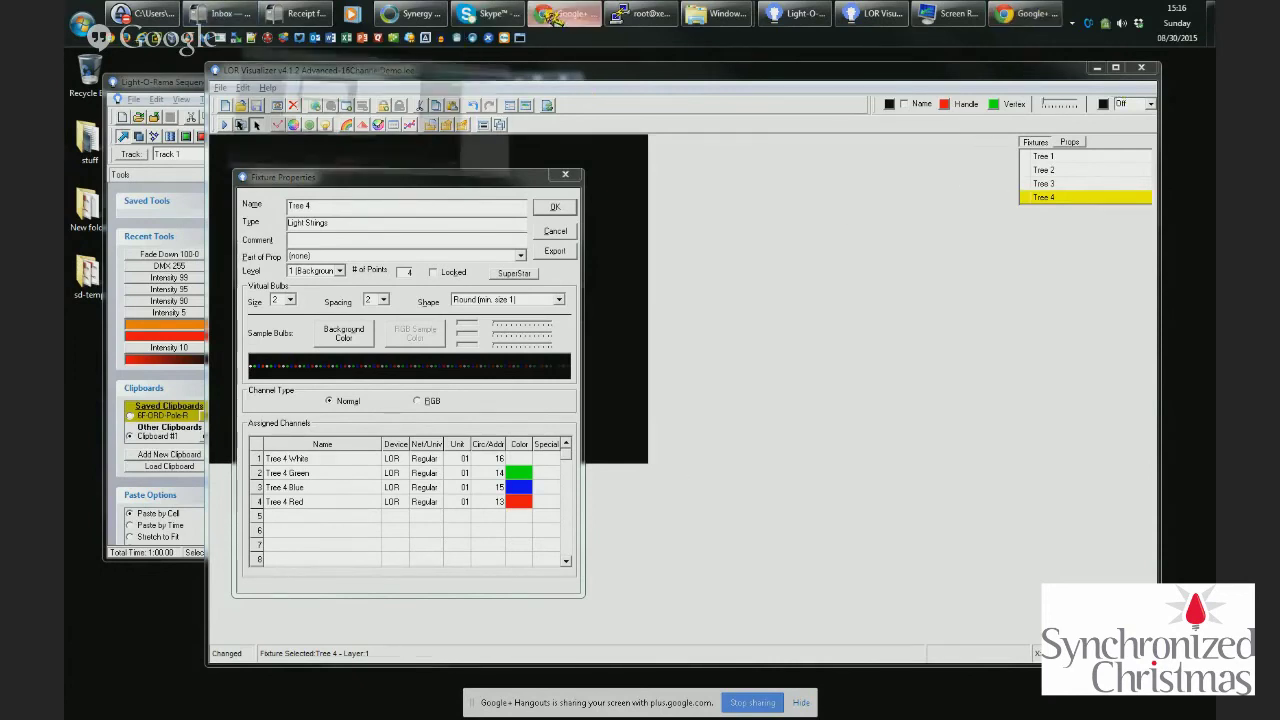
# Start the display simulation and arrange its rendering window beside a widened Sequence Editor window
pyautogui.click(560, 207)
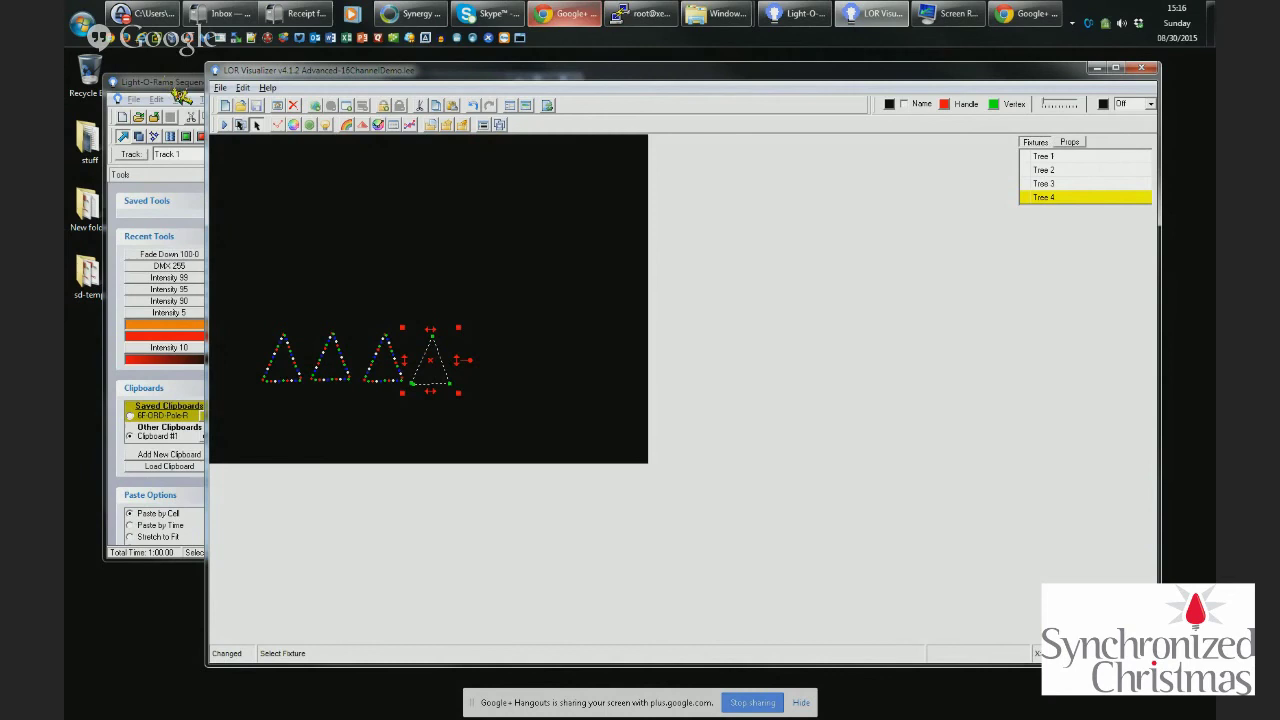
pyautogui.click(232, 125)
pyautogui.moveTo(755, 181); pyautogui.dragTo(411, 185)
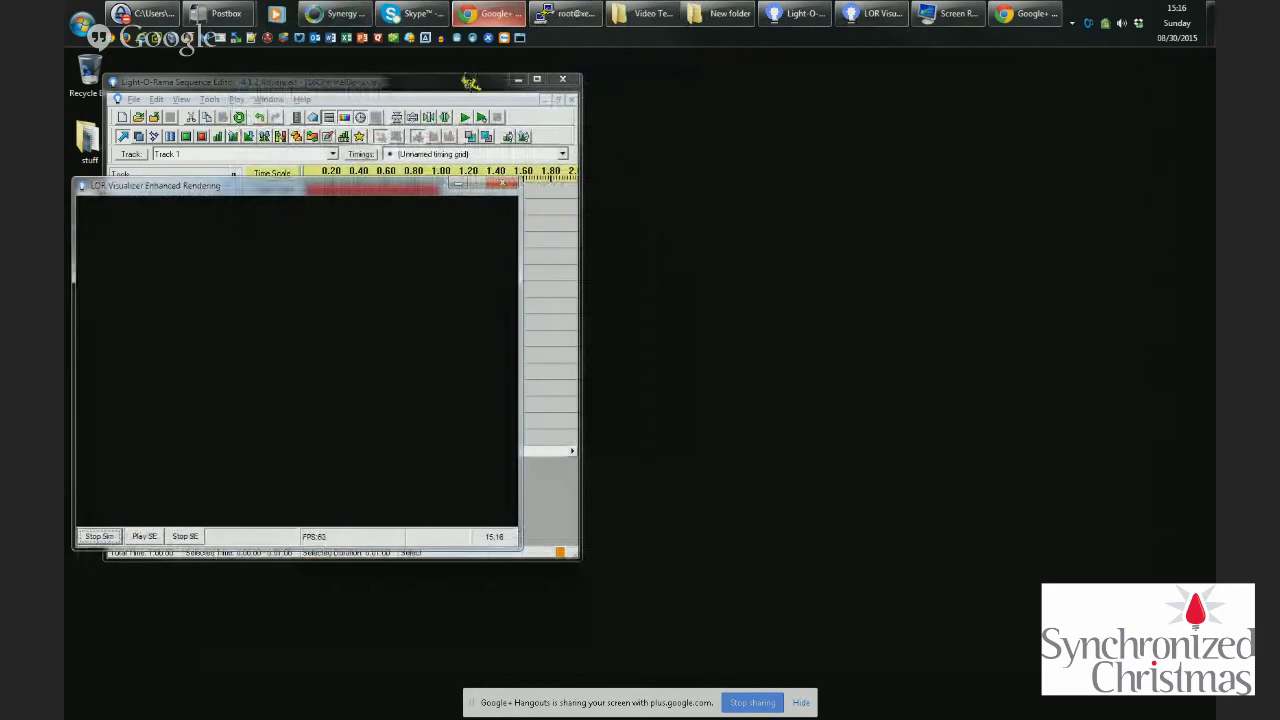
pyautogui.moveTo(440, 85); pyautogui.dragTo(875, 93)
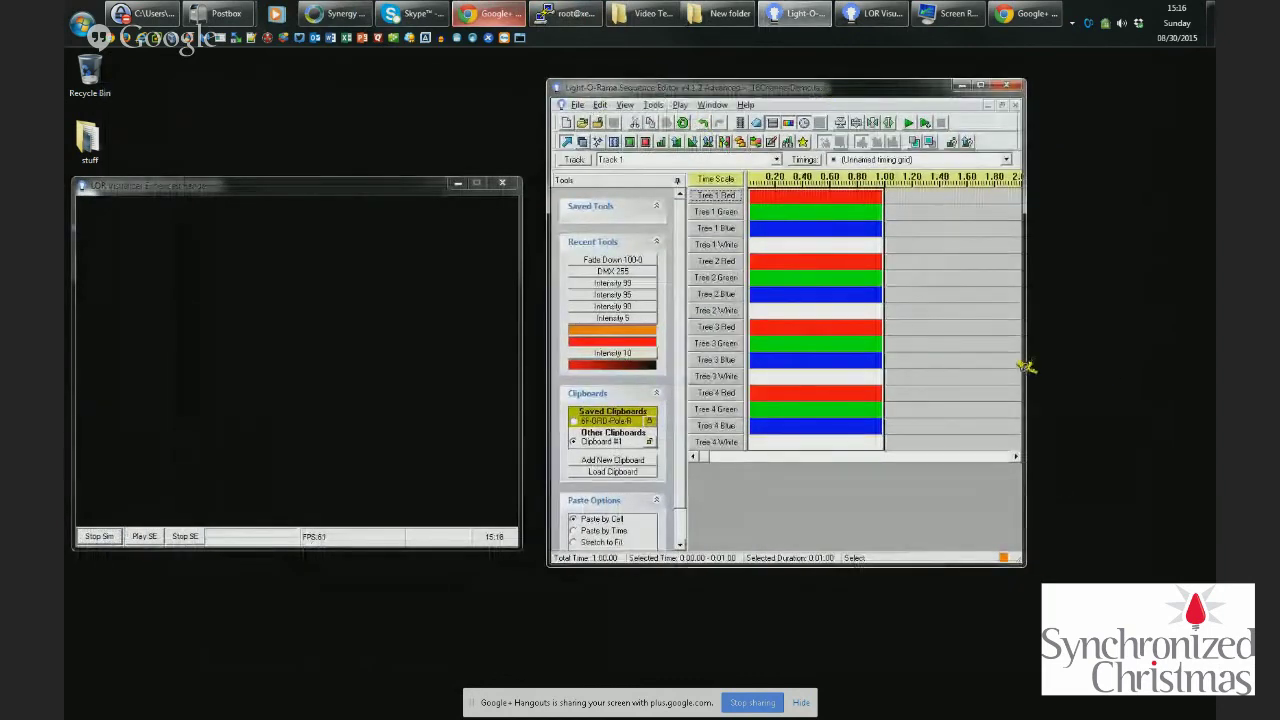
pyautogui.moveTo(1022, 364); pyautogui.dragTo(1208, 366)
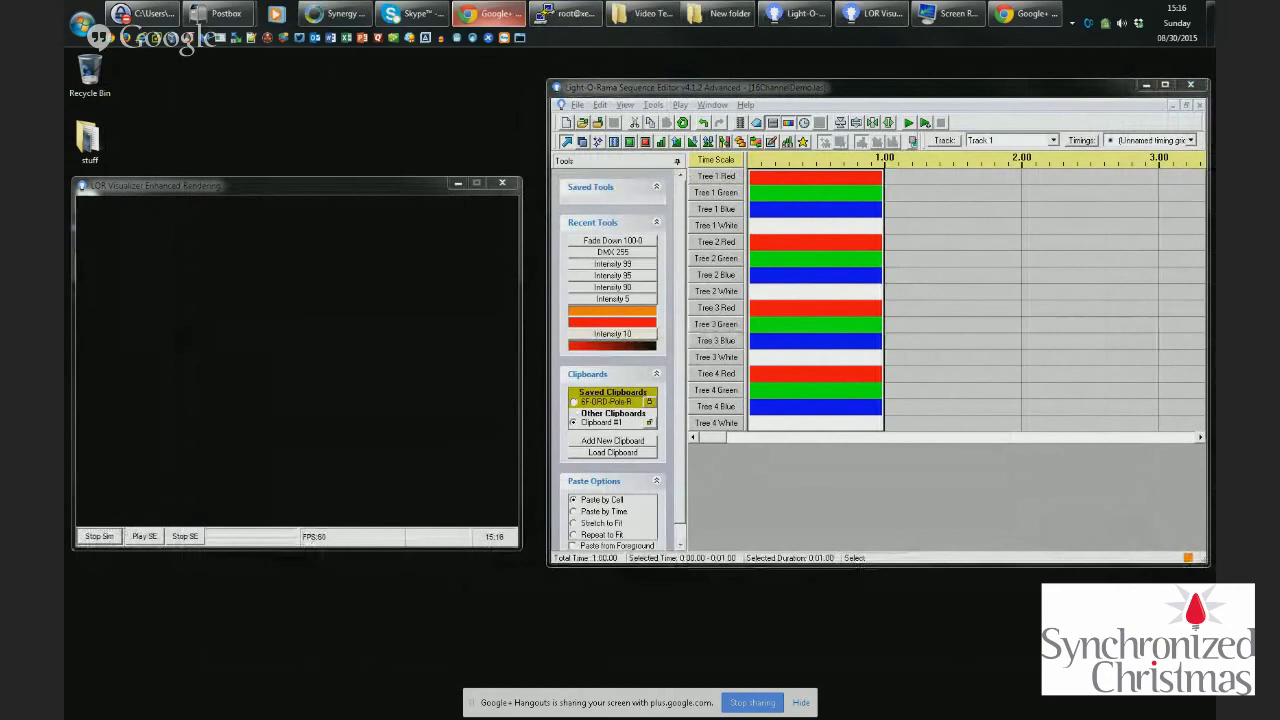
pyautogui.click(1208, 428)
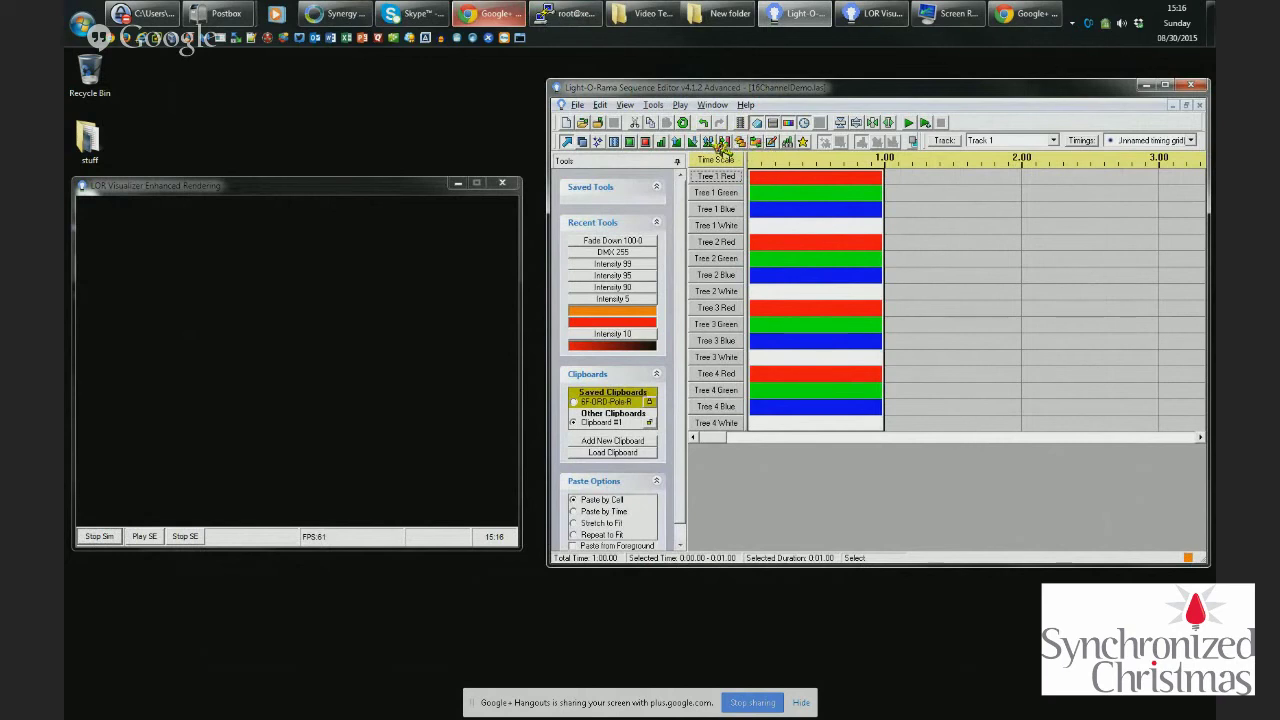
# Clear the existing first-second effects from all 16 channels in the sequence grid
pyautogui.click(878, 123)
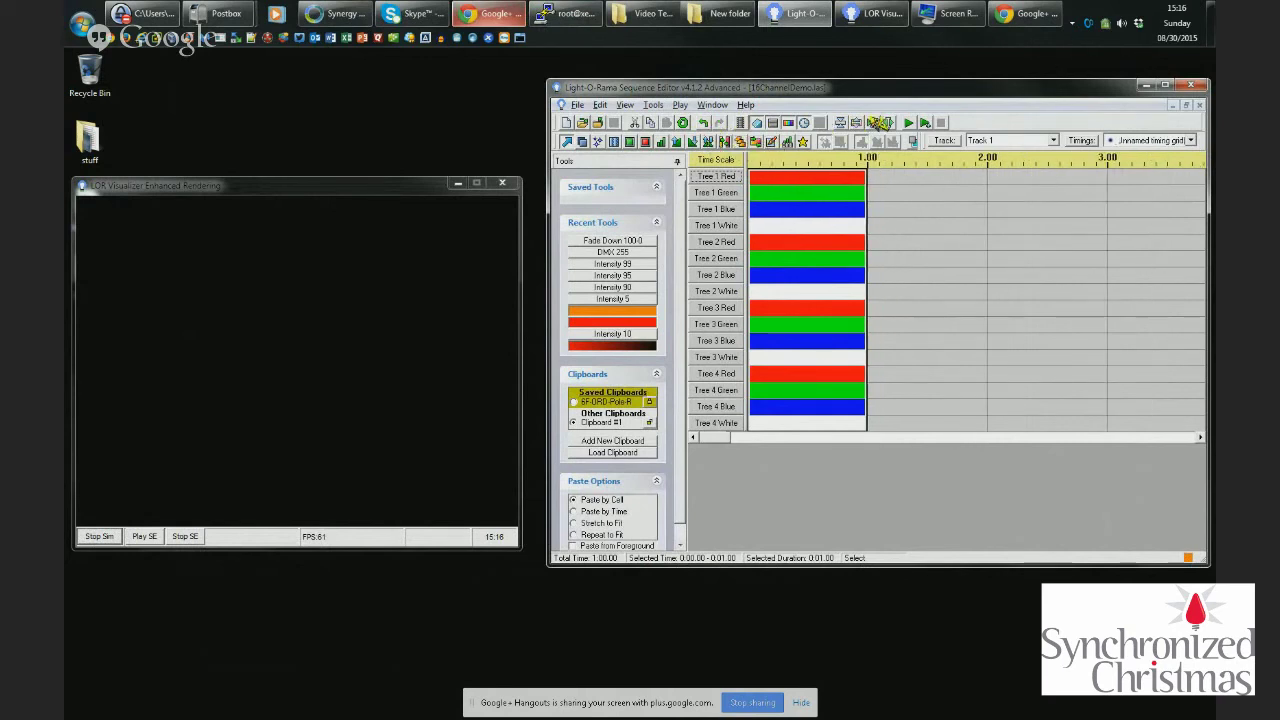
pyautogui.click(879, 122)
pyautogui.click(879, 122)
pyautogui.click(879, 122)
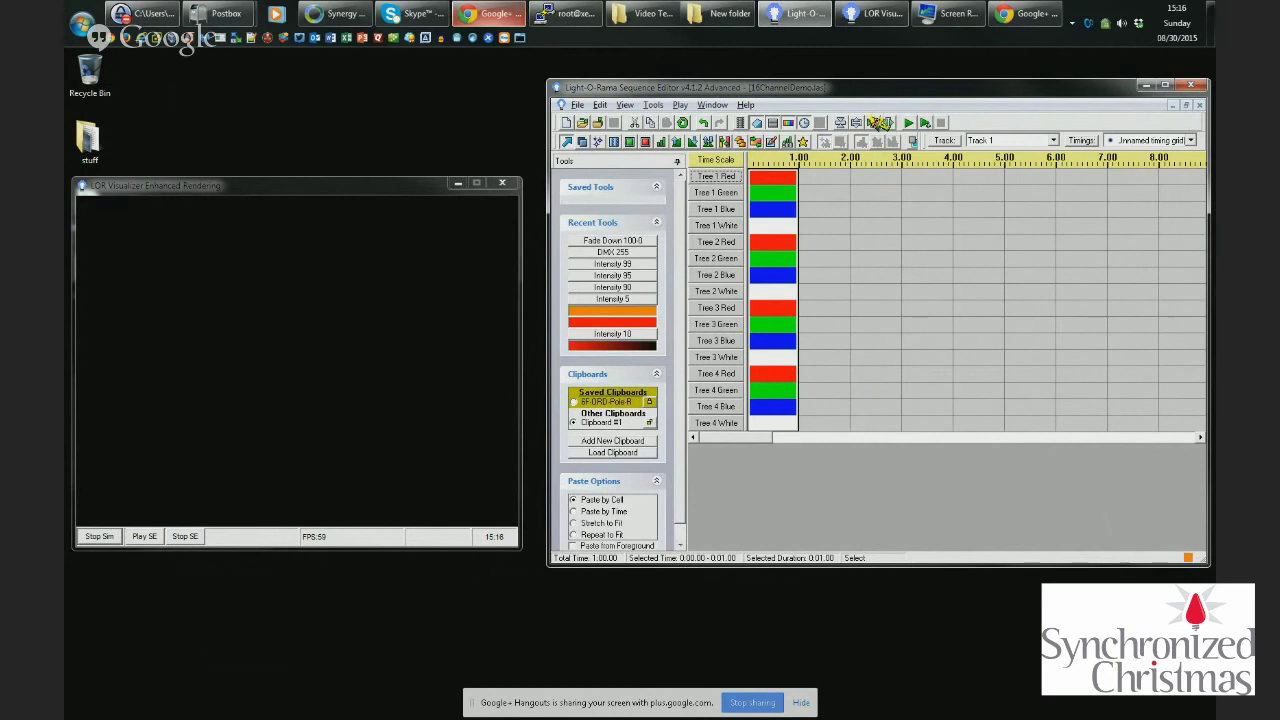
pyautogui.click(783, 178)
pyautogui.press('Delete')
# Fill the first second of Tree 1 Red and chase it through all 16 channels across 0 to 4 seconds
pyautogui.click(776, 181)
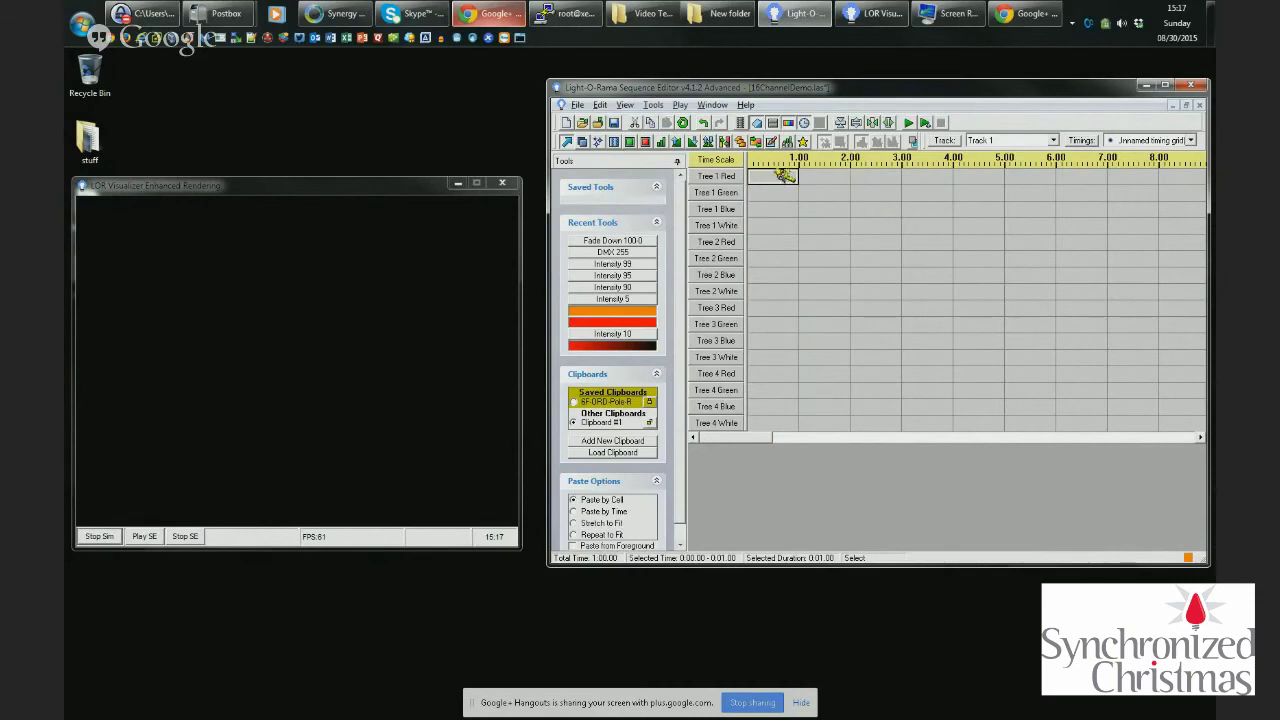
pyautogui.keyDown('shift'); pyautogui.click(957, 434); pyautogui.keyUp('shift')
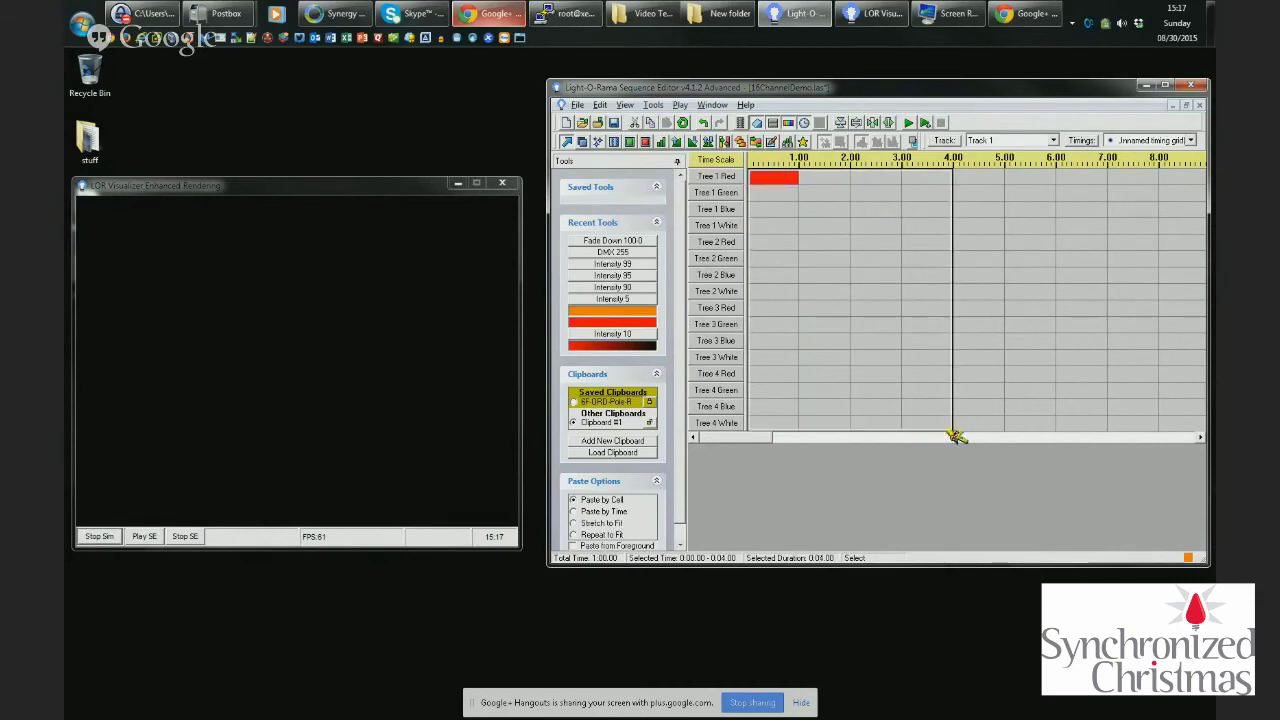
pyautogui.hotkey('ctrl', 'v')
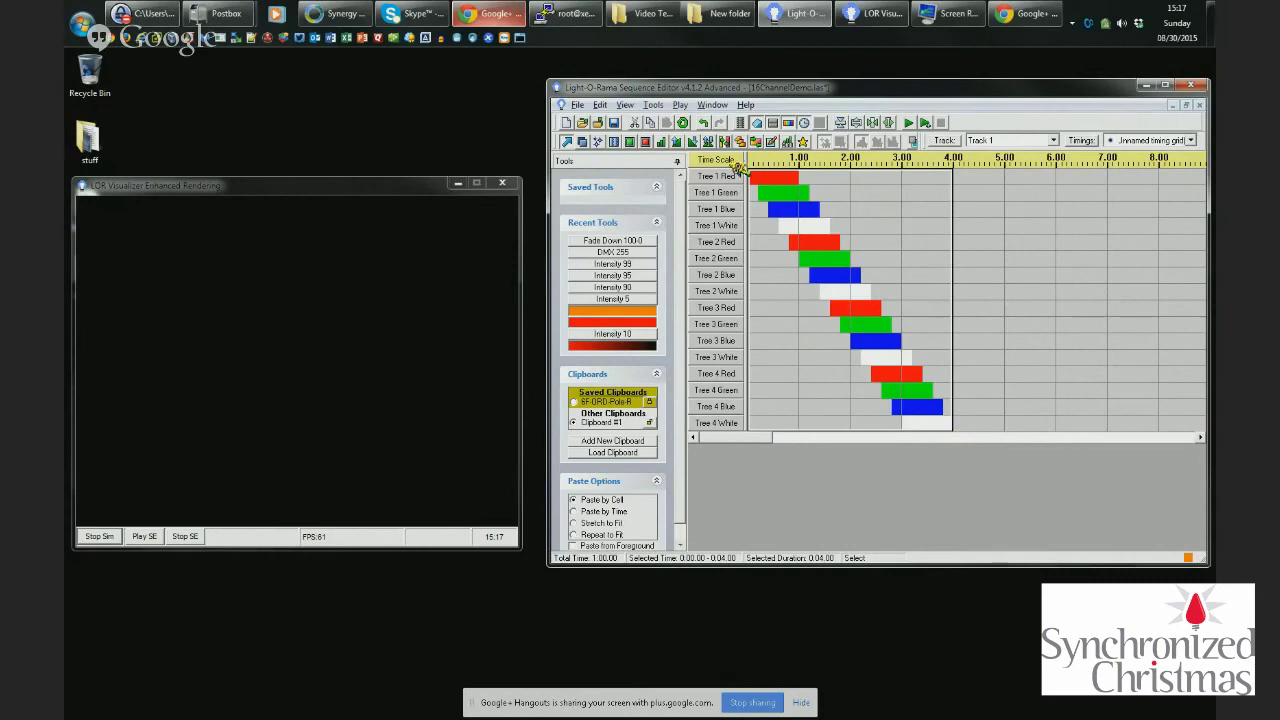
# Check the Control Visualizer playback option and play the sequence to preview the chase on the simulated trees
pyautogui.click(688, 106)
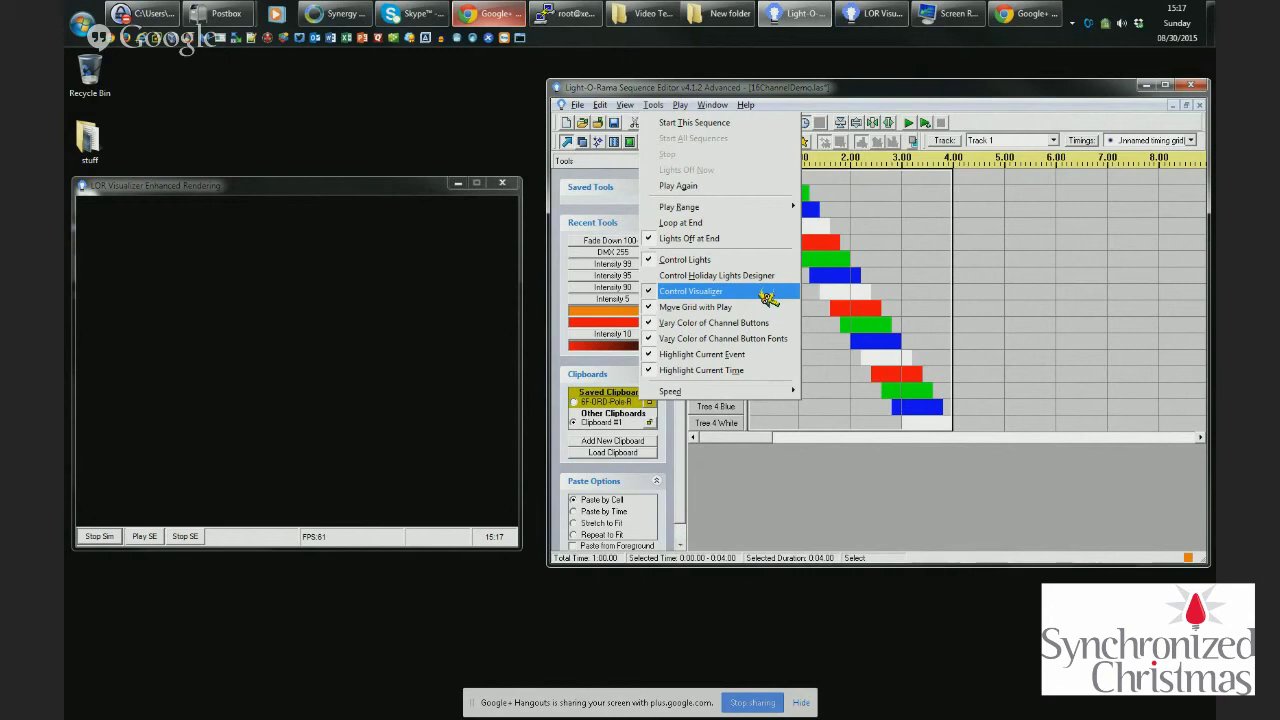
pyautogui.click(812, 87)
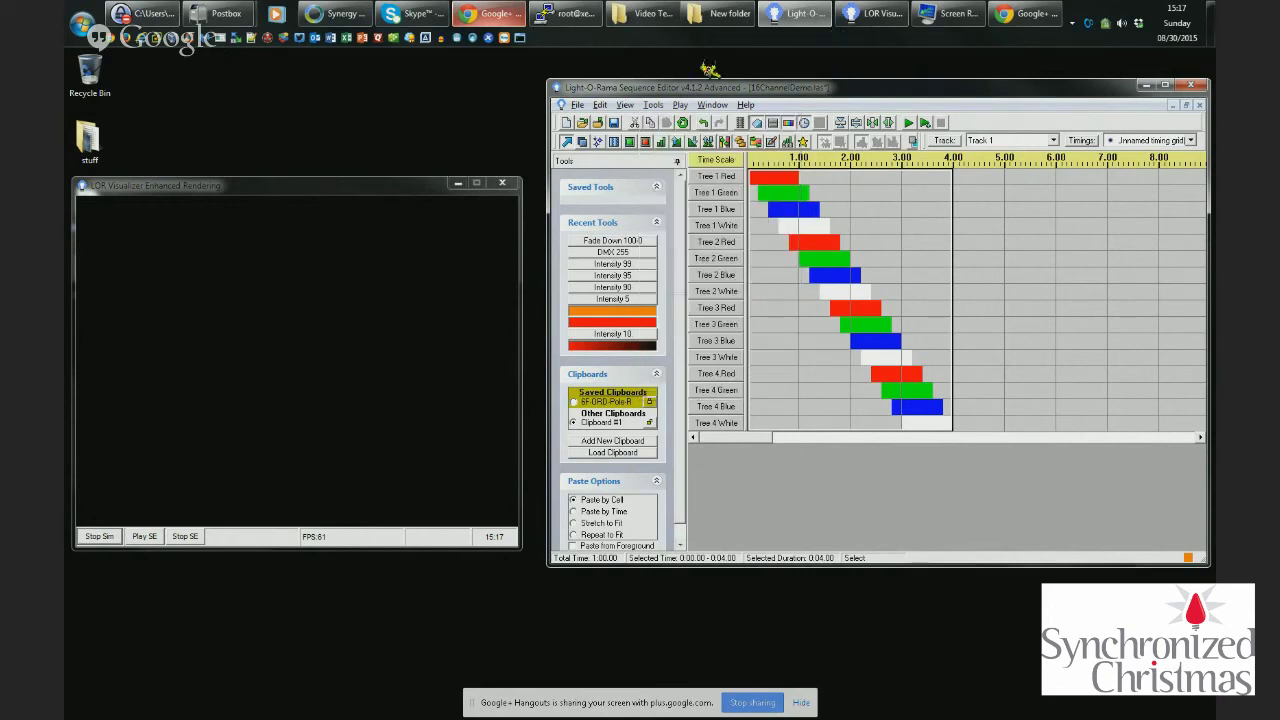
pyautogui.click(772, 290)
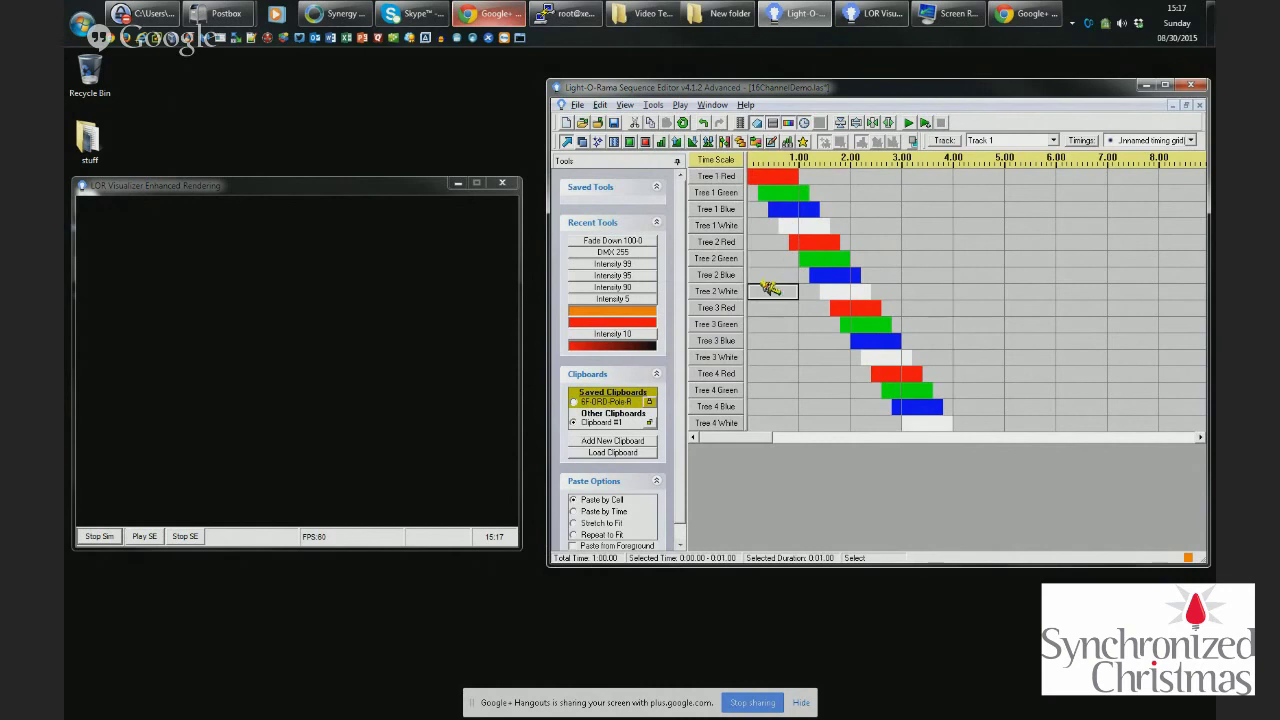
pyautogui.click(912, 122)
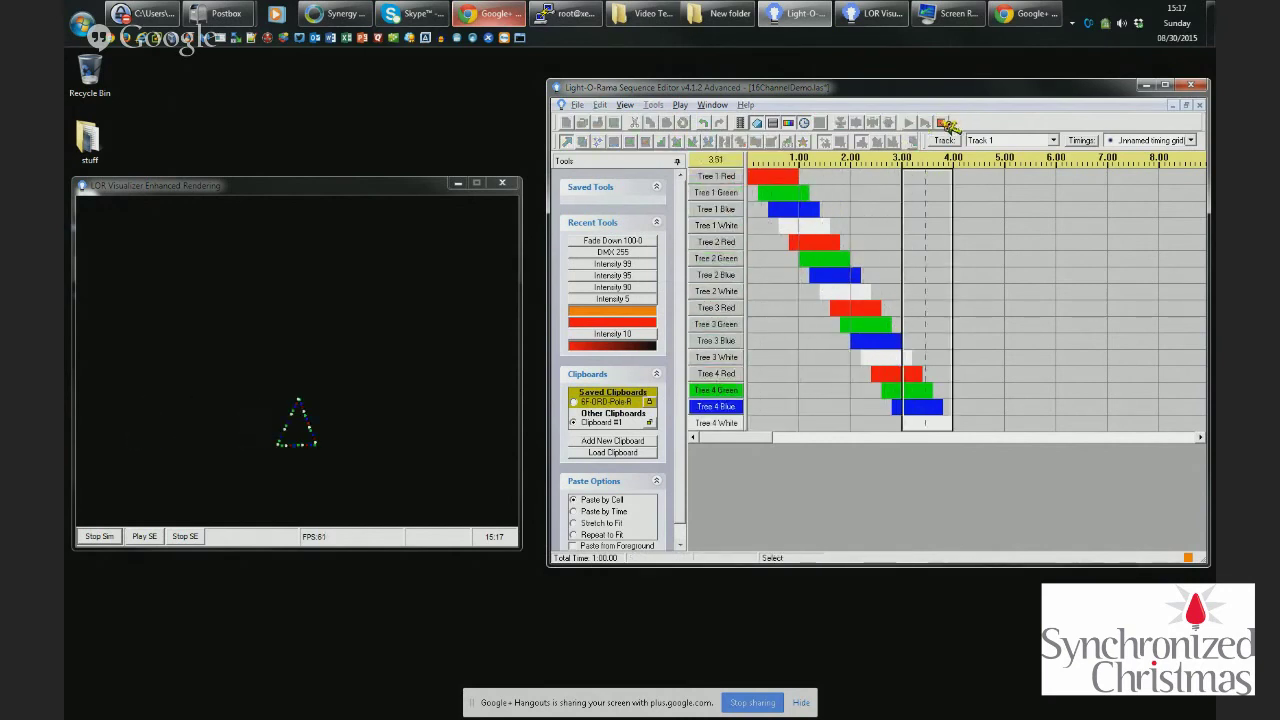
pyautogui.click(943, 122)
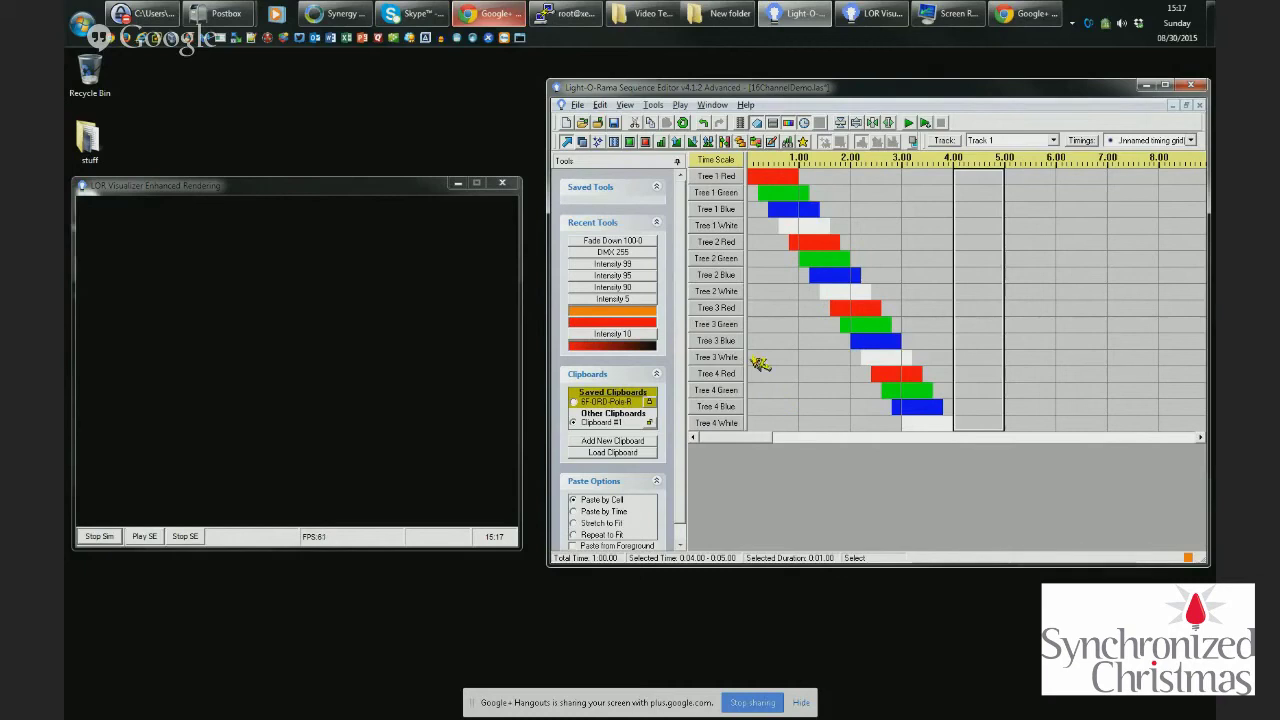
# Stop the simulation and brighten the drawing area's background in the Visualizer
pyautogui.click(123, 539)
pyautogui.click(123, 539)
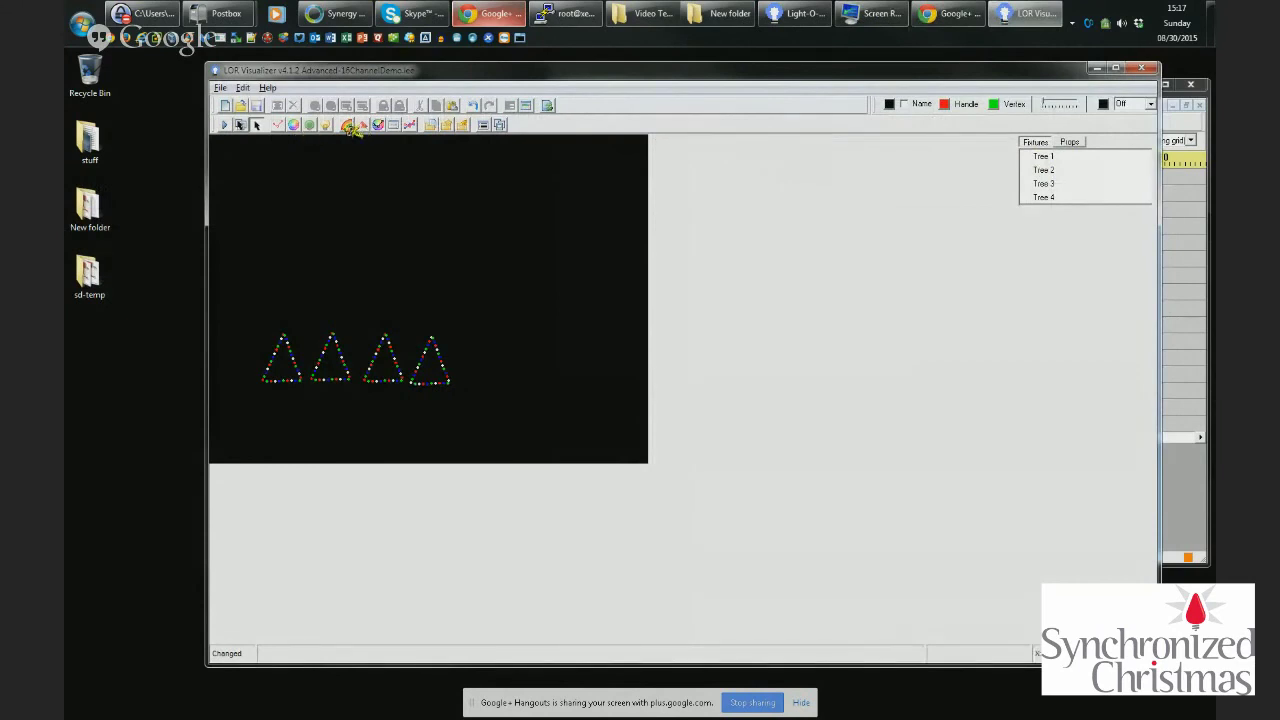
pyautogui.click(277, 124)
pyautogui.click(367, 250)
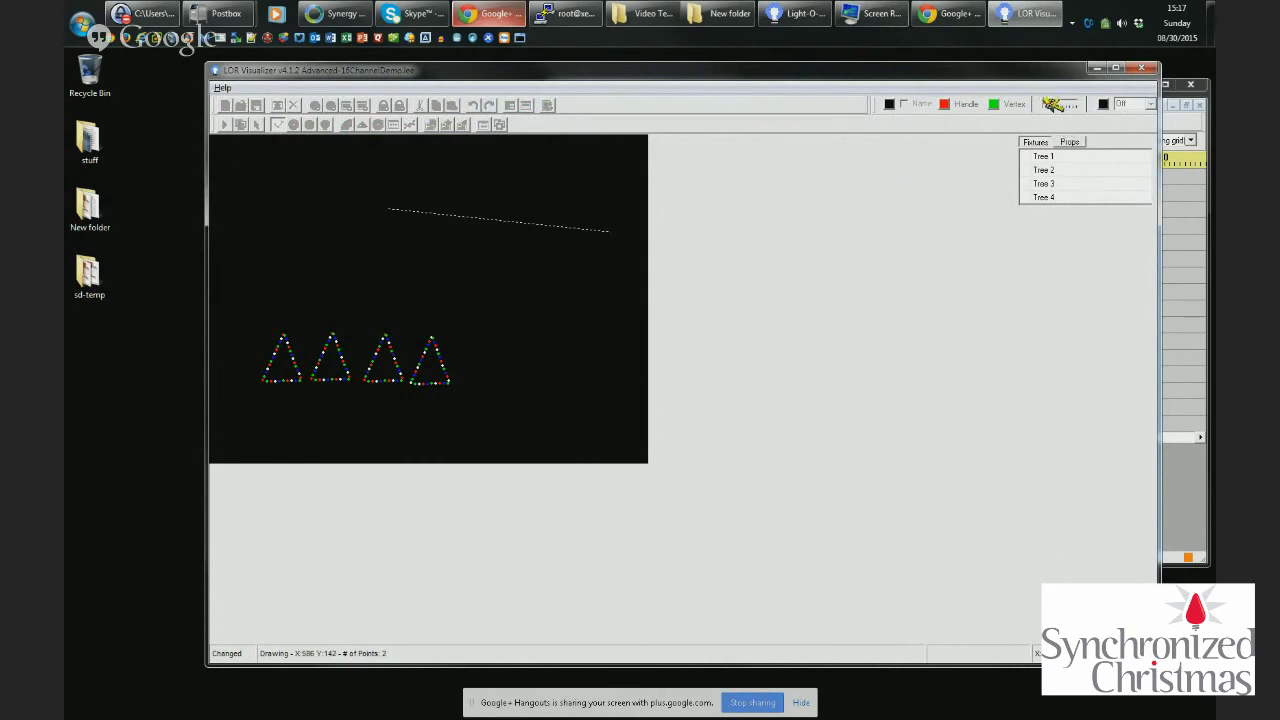
pyautogui.press('Escape')
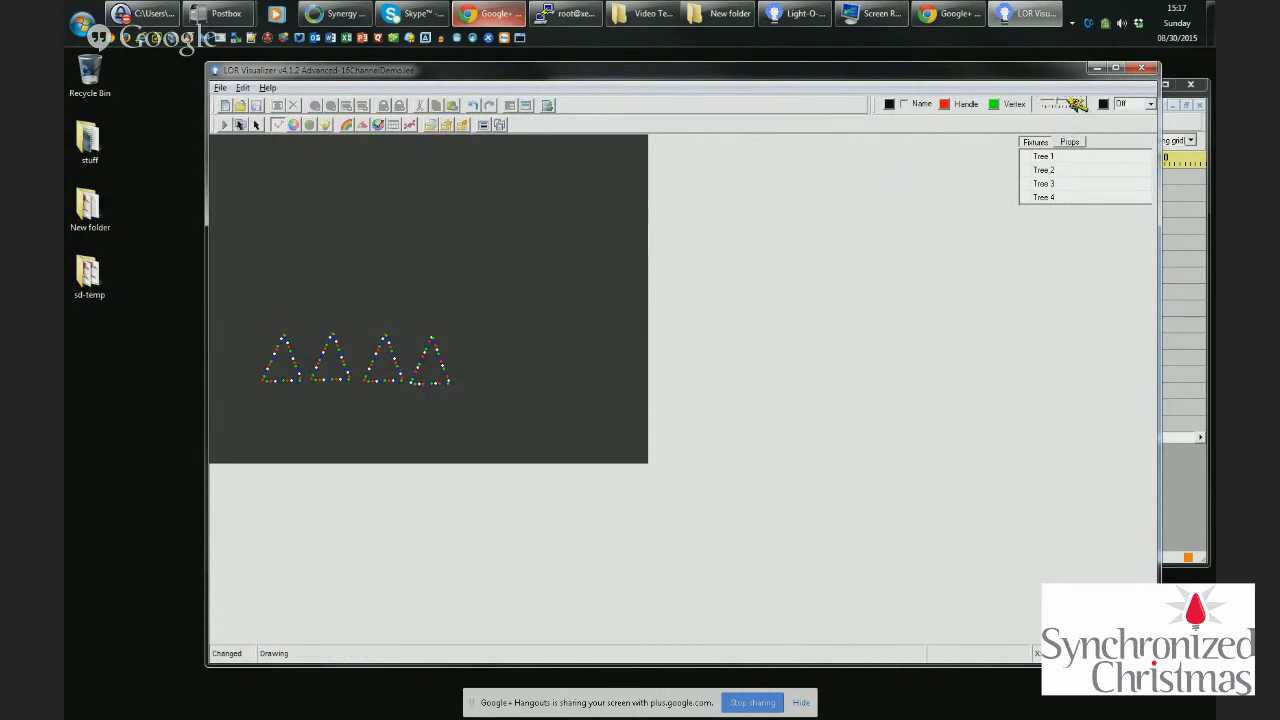
# Draw a five-pointed star fixture above the four trees
pyautogui.click(333, 259)
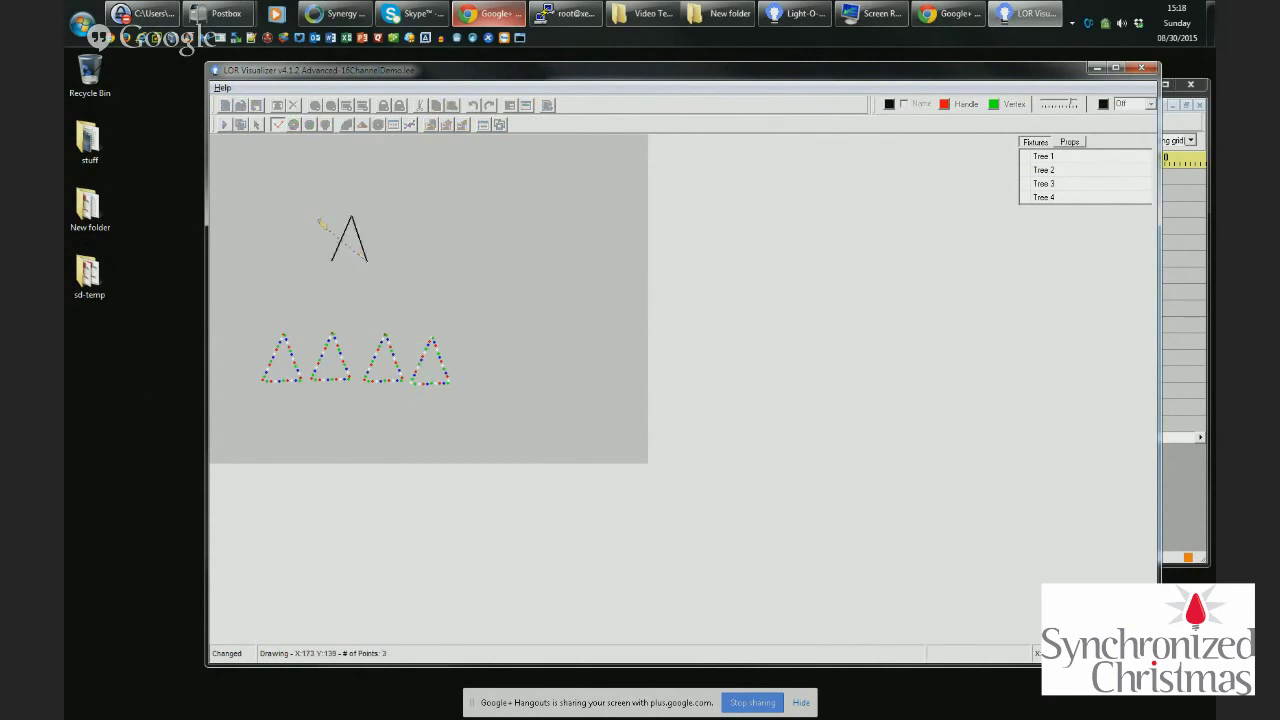
pyautogui.click(329, 231)
pyautogui.rightClick(325, 253)
pyautogui.click(433, 206)
pyautogui.click(441, 205)
pyautogui.click(476, 206)
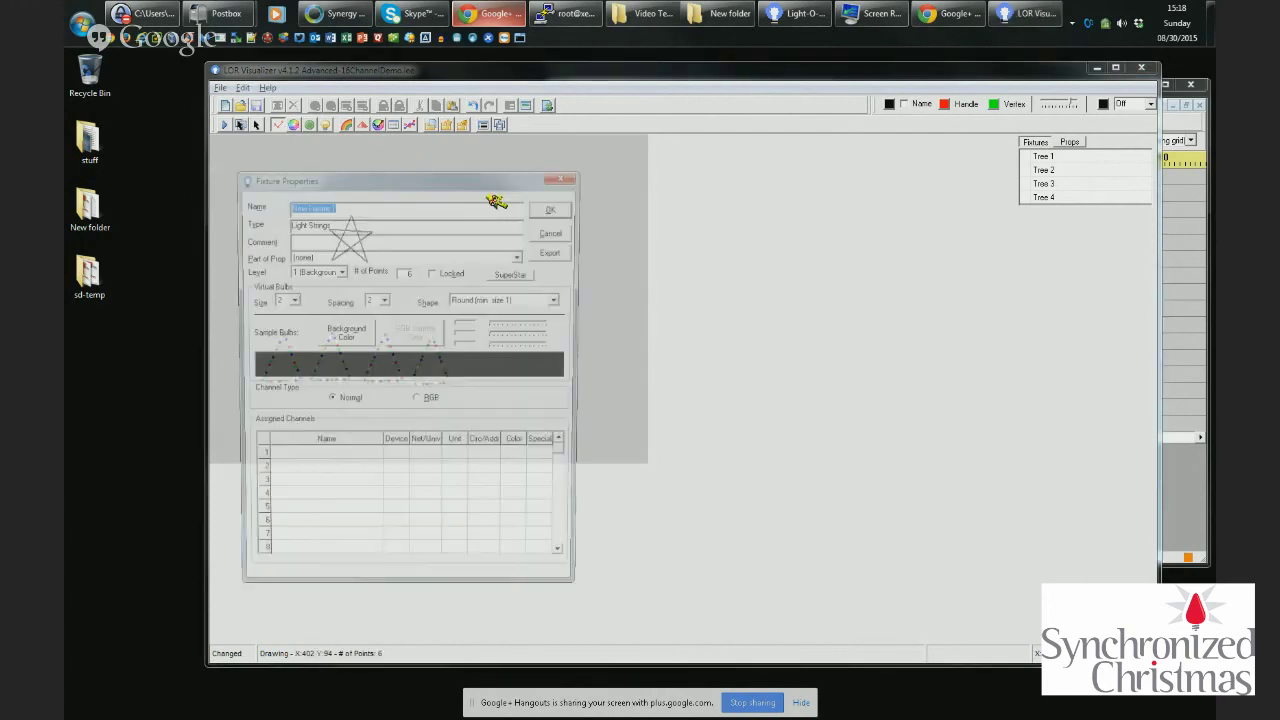
# Assign three channels to the star fixture, named Star1 Red, Star1 Blue and Star 1 White, without setting a device
pyautogui.doubleClick(337, 464)
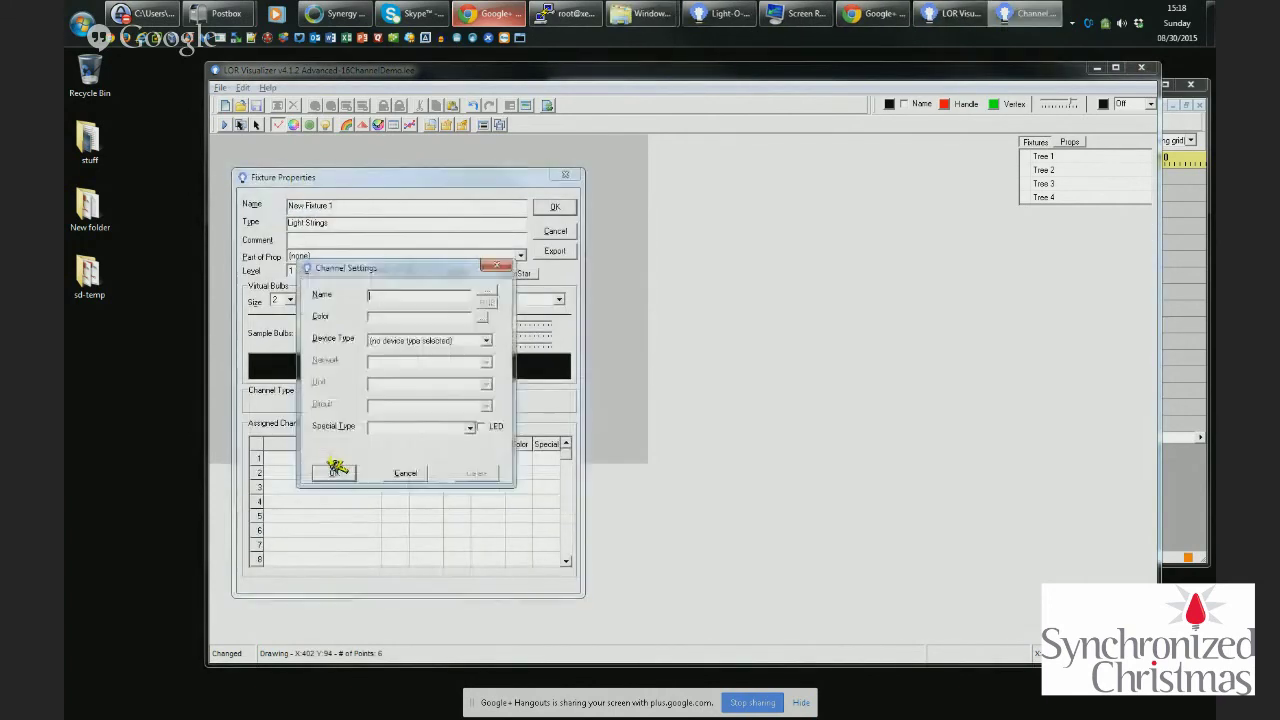
pyautogui.write('Star1 Red')
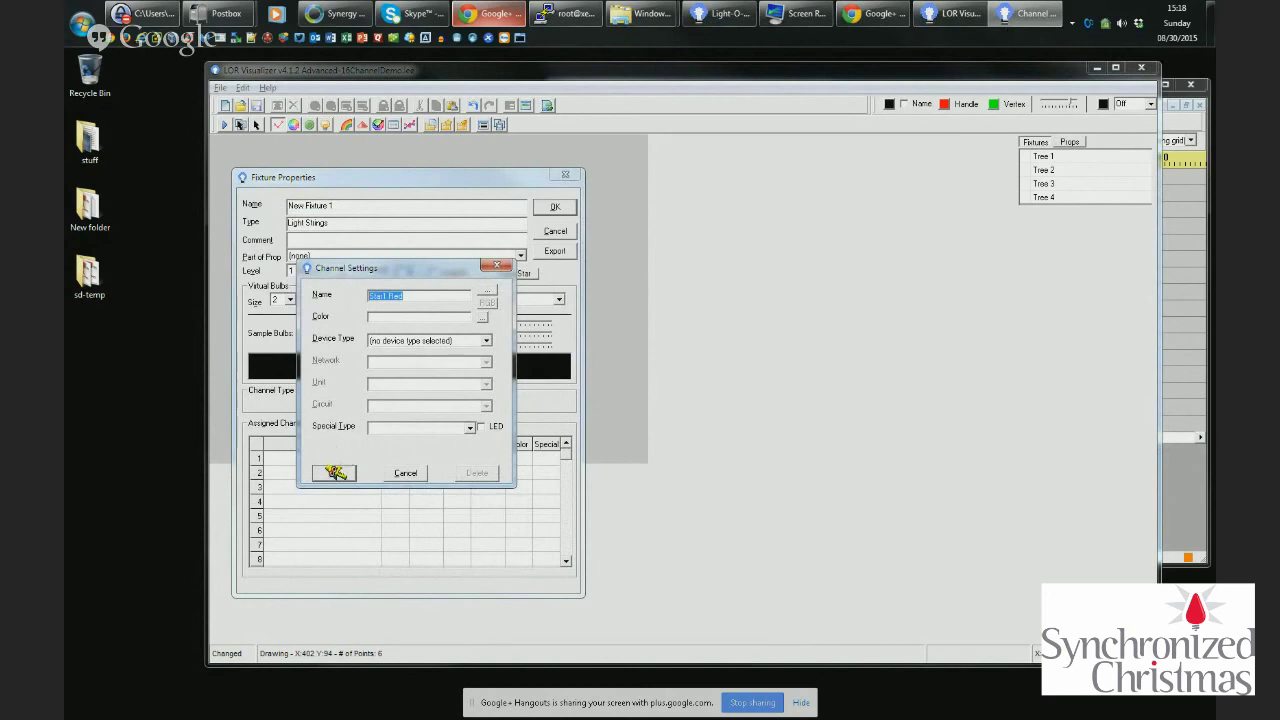
pyautogui.click(334, 473)
pyautogui.doubleClick(311, 476)
pyautogui.write('St')
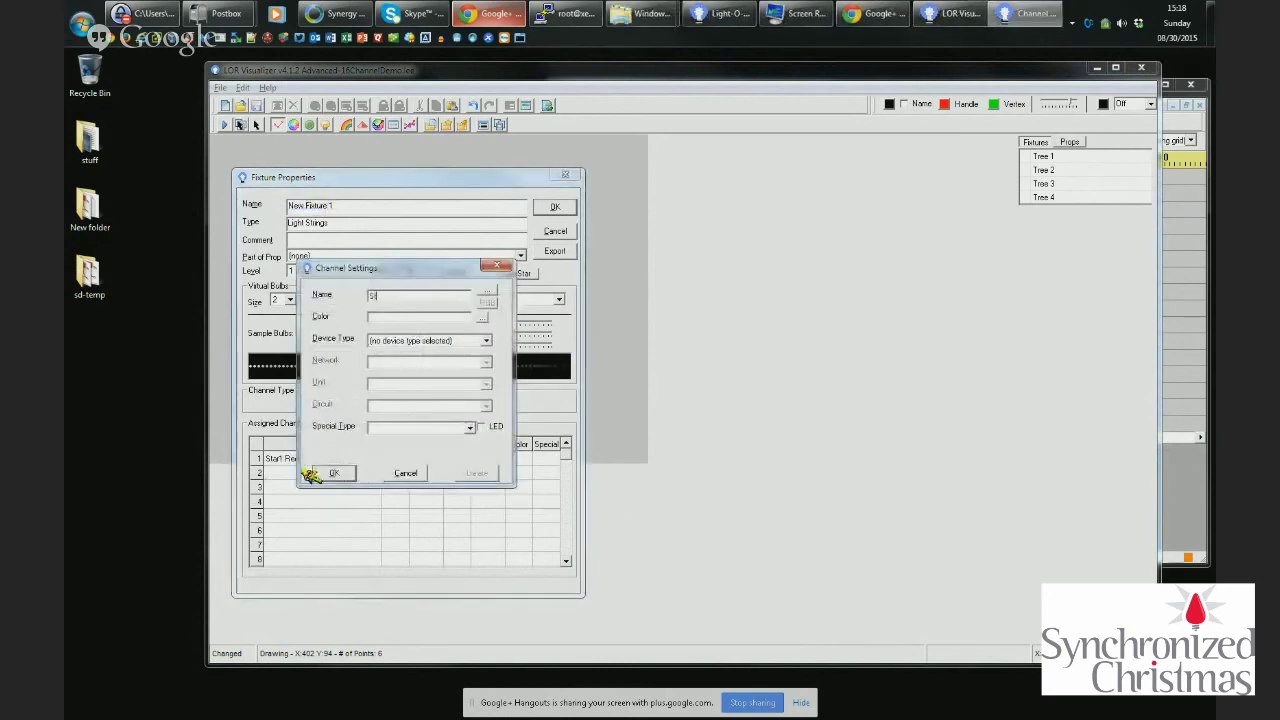
pyautogui.write('ar1 Blue')
pyautogui.press('Return')
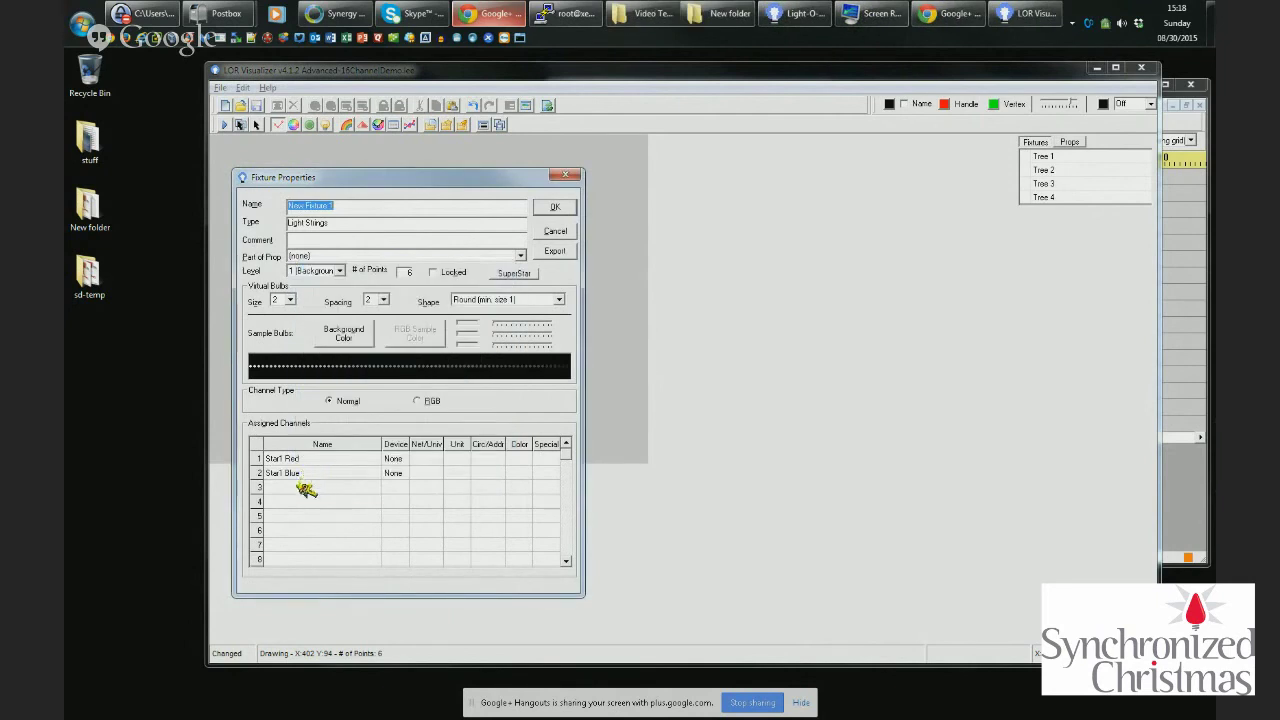
pyautogui.doubleClick(306, 487)
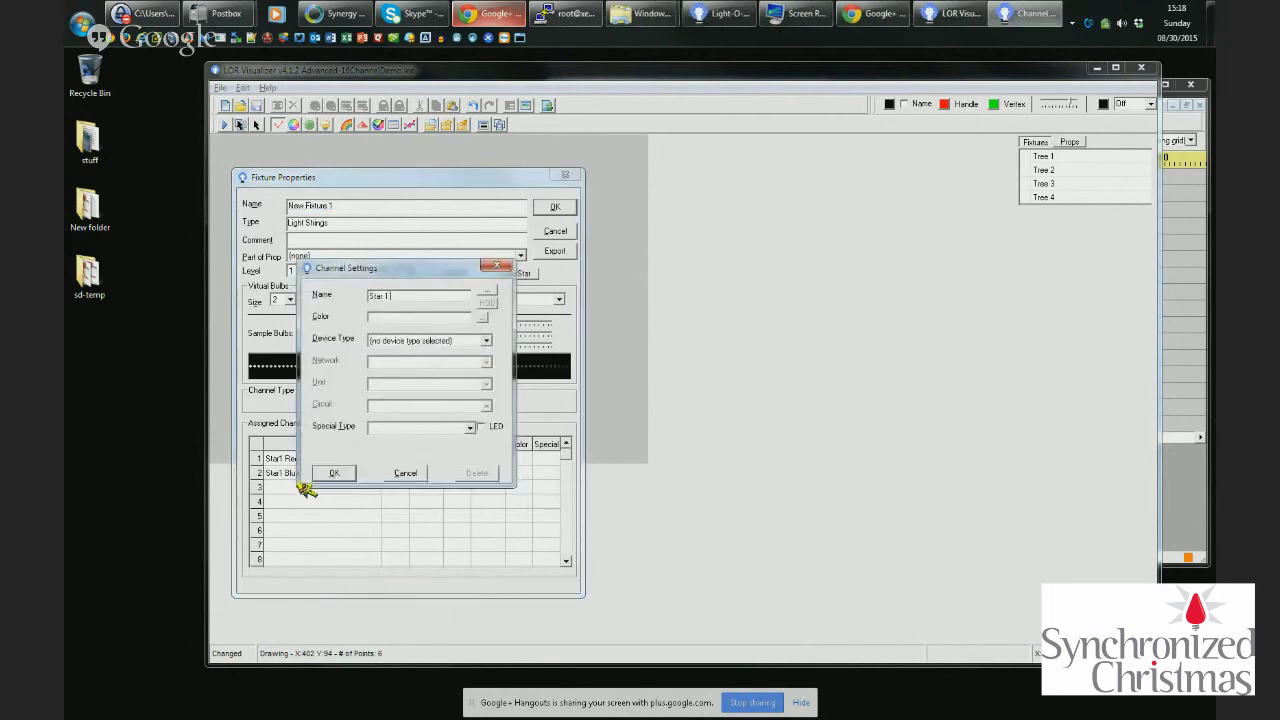
pyautogui.click(330, 473)
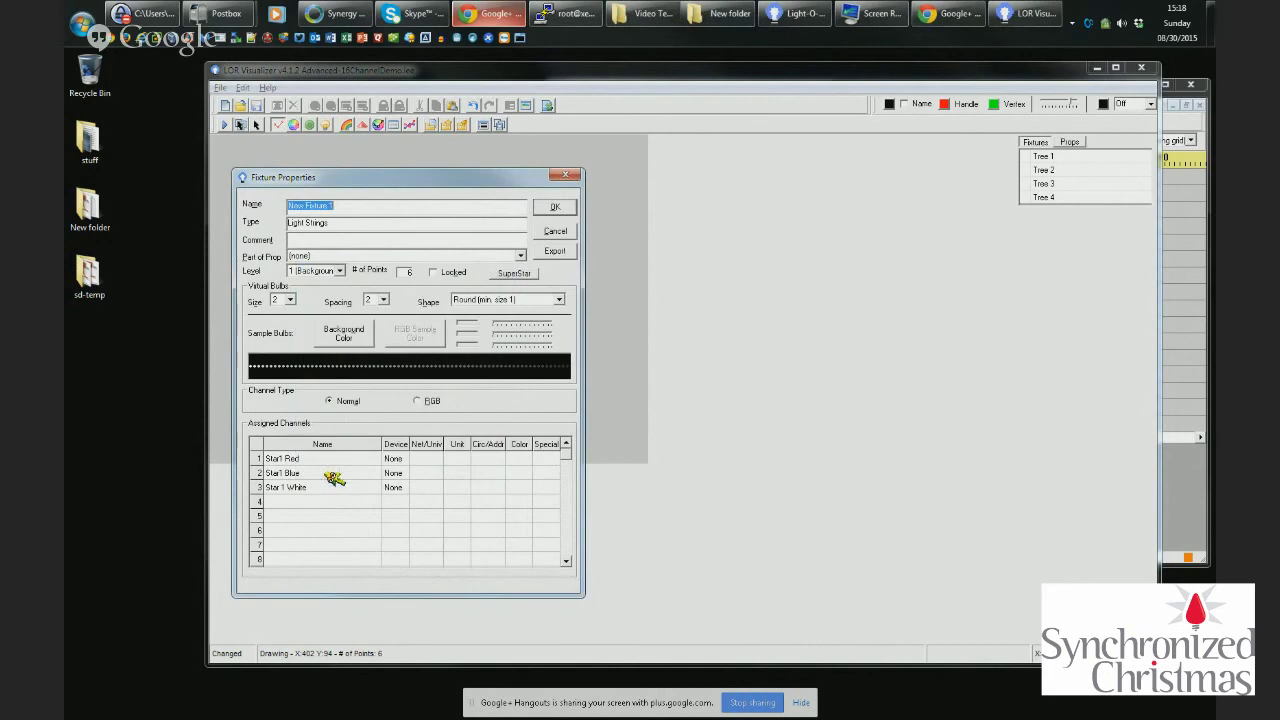
pyautogui.click(555, 207)
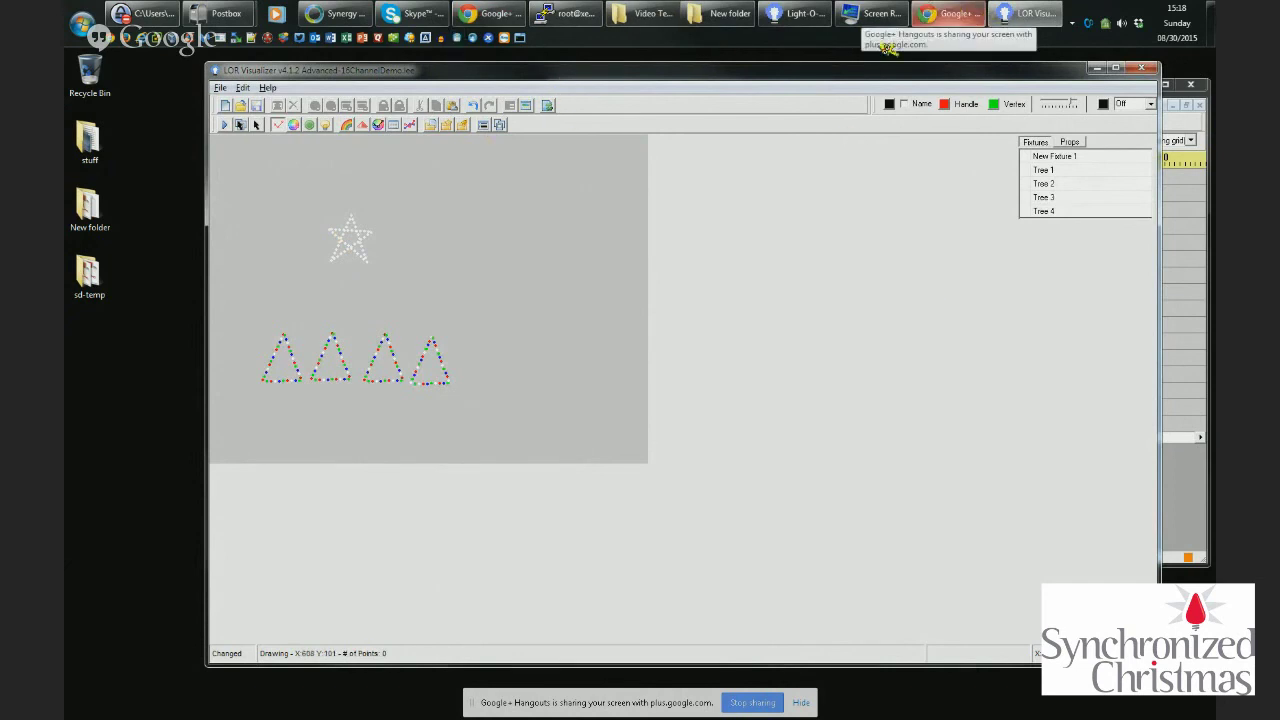
# Switch to the Sequence Editor and rename the Tree 1 Red channel as Star 1 Red
pyautogui.click(817, 18)
pyautogui.moveTo(682, 91); pyautogui.dragTo(598, 65)
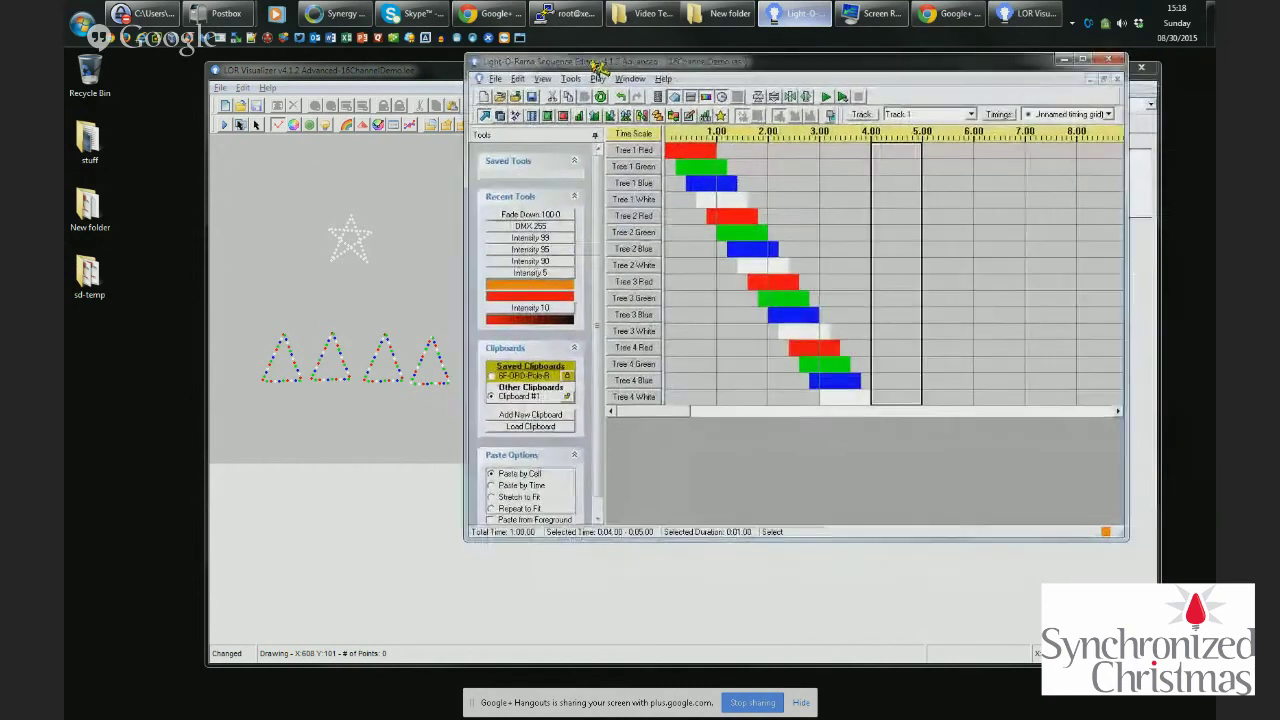
pyautogui.doubleClick(652, 148)
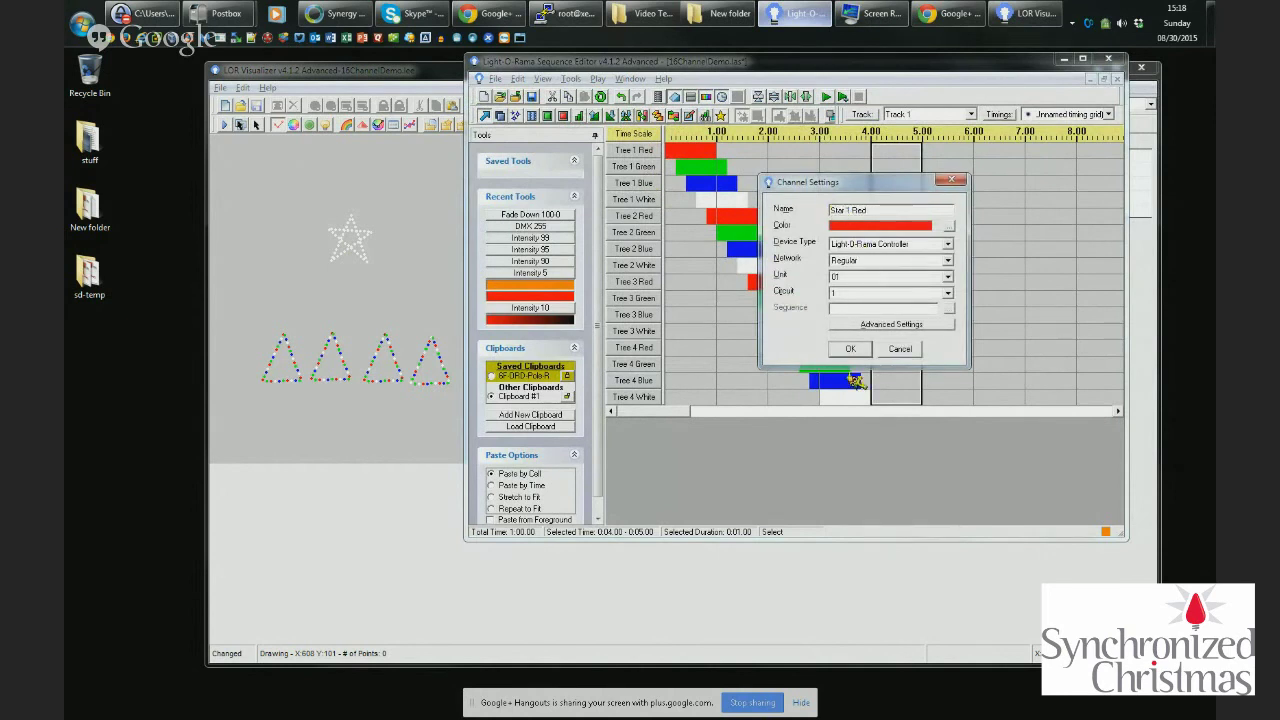
pyautogui.click(848, 350)
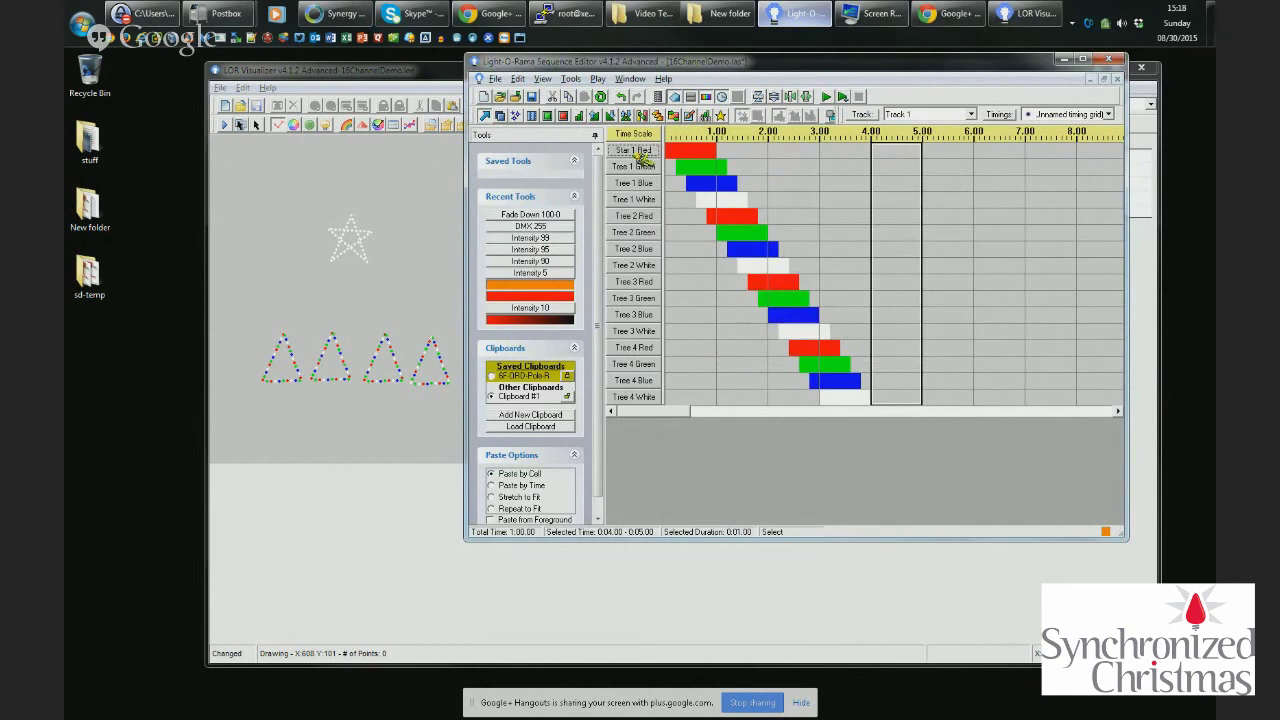
# Review the channel names assigned to the star fixture in its properties in the Visualizer
pyautogui.click(370, 168)
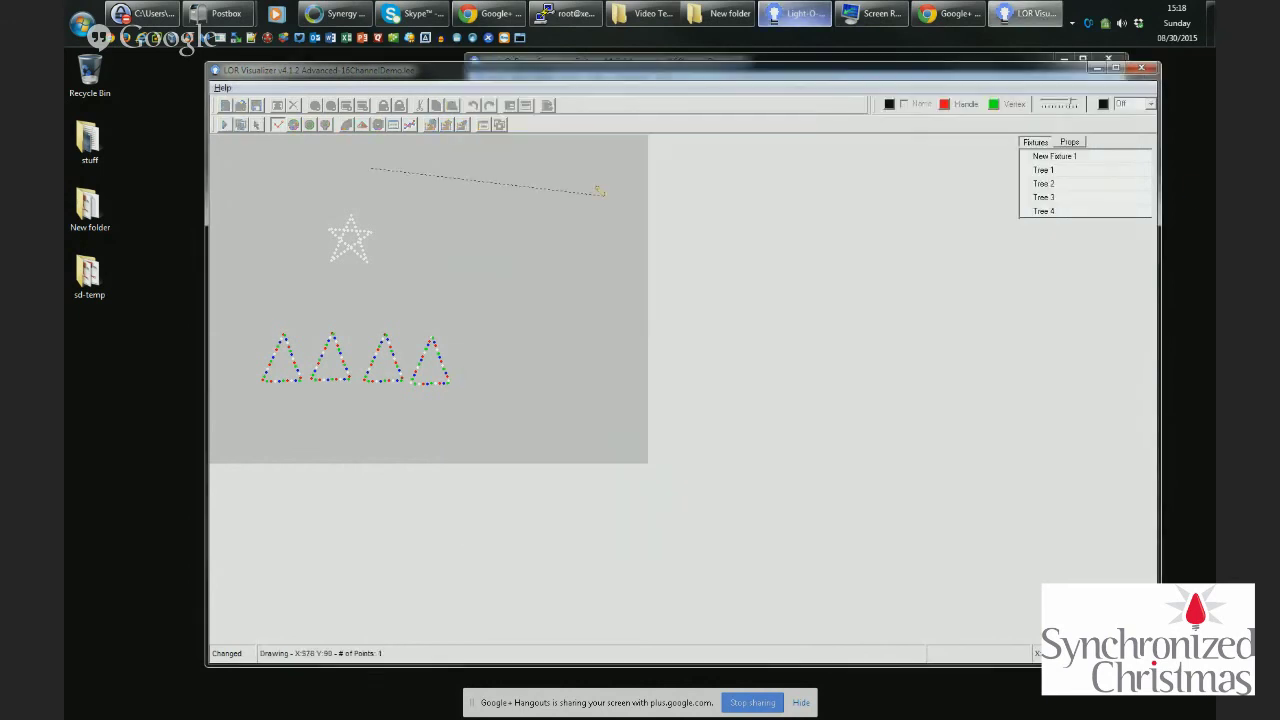
pyautogui.doubleClick(1066, 157)
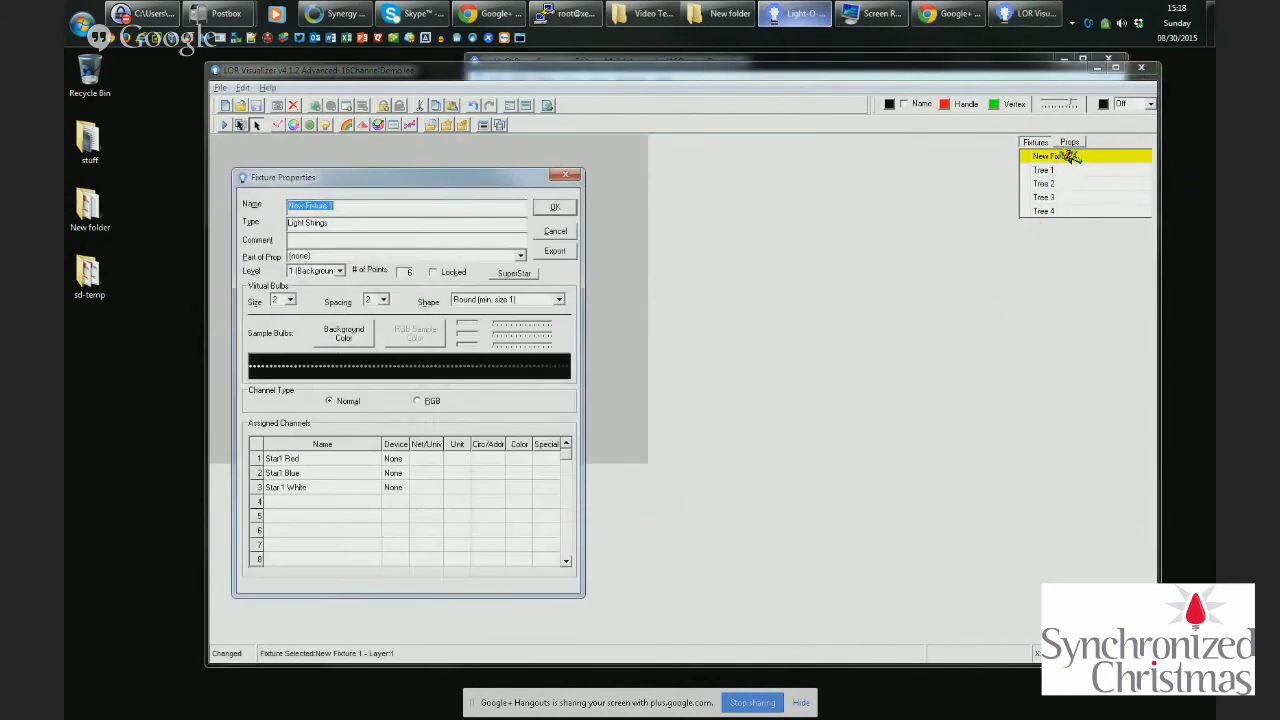
pyautogui.press('Return')
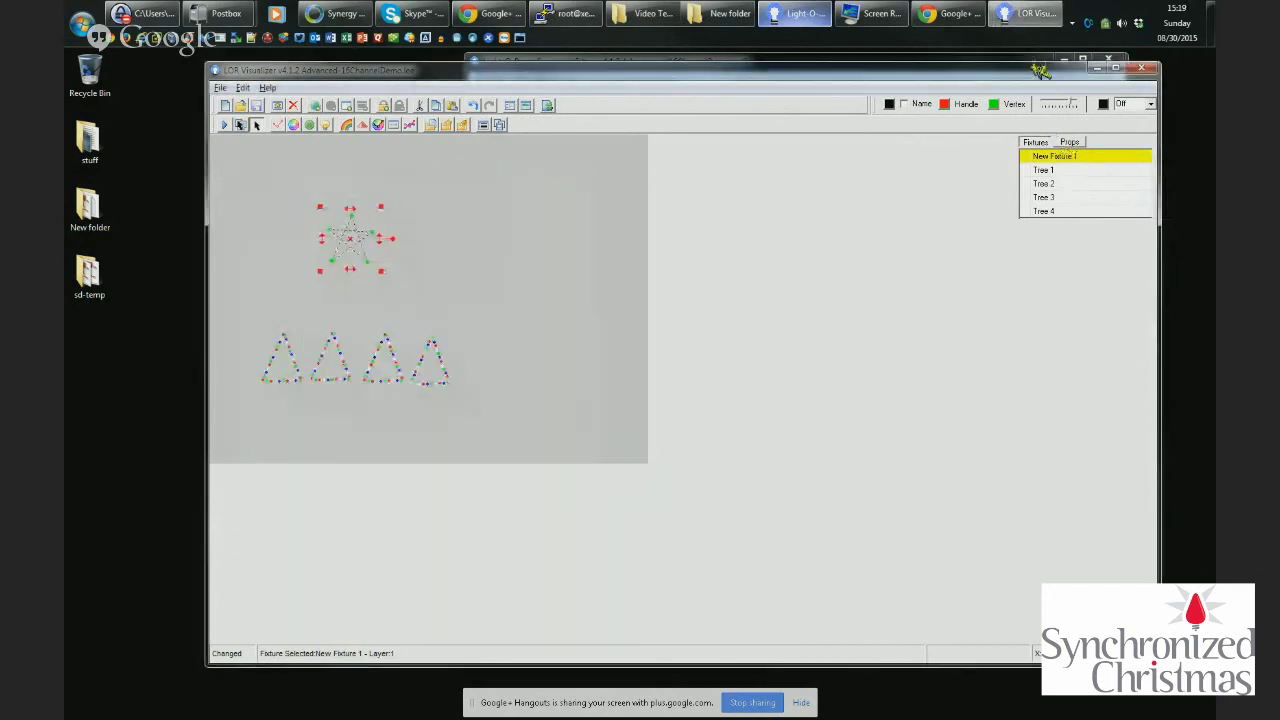
# Return to the Sequence Editor and rename the Tree 1 Blue channel as Star 1 Blue
pyautogui.click(1010, 57)
pyautogui.doubleClick(644, 185)
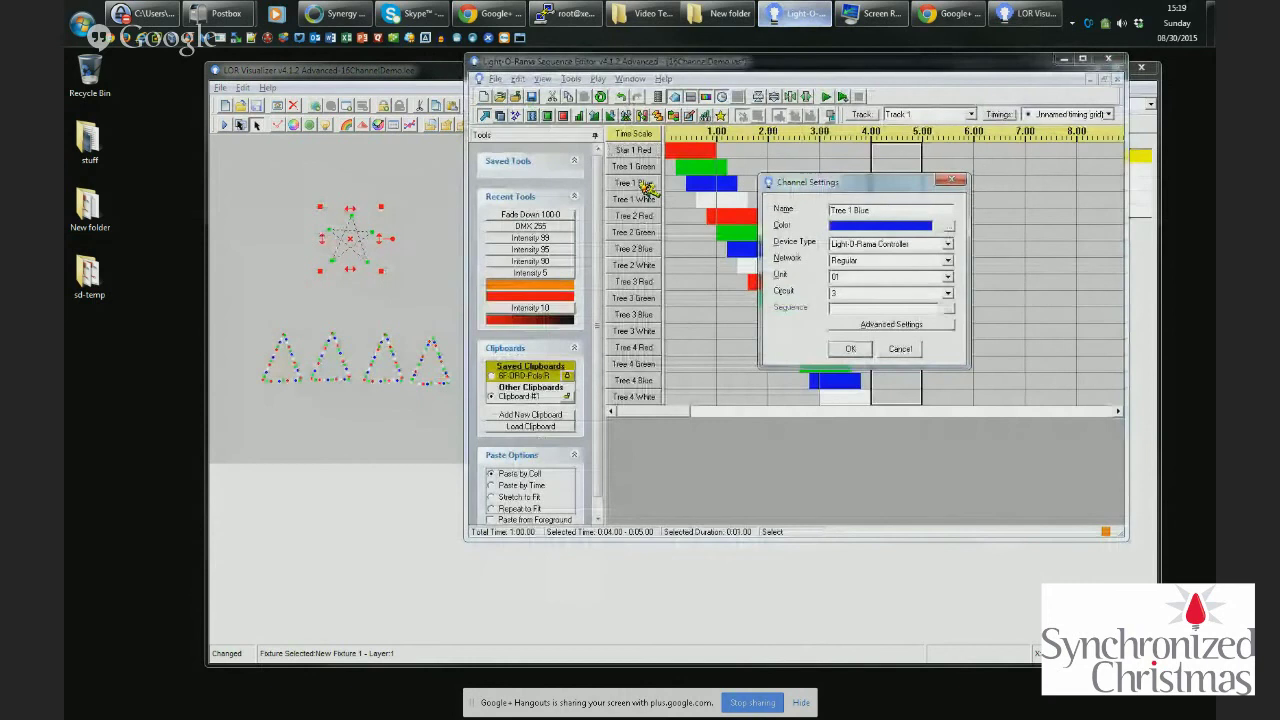
pyautogui.press('Return')
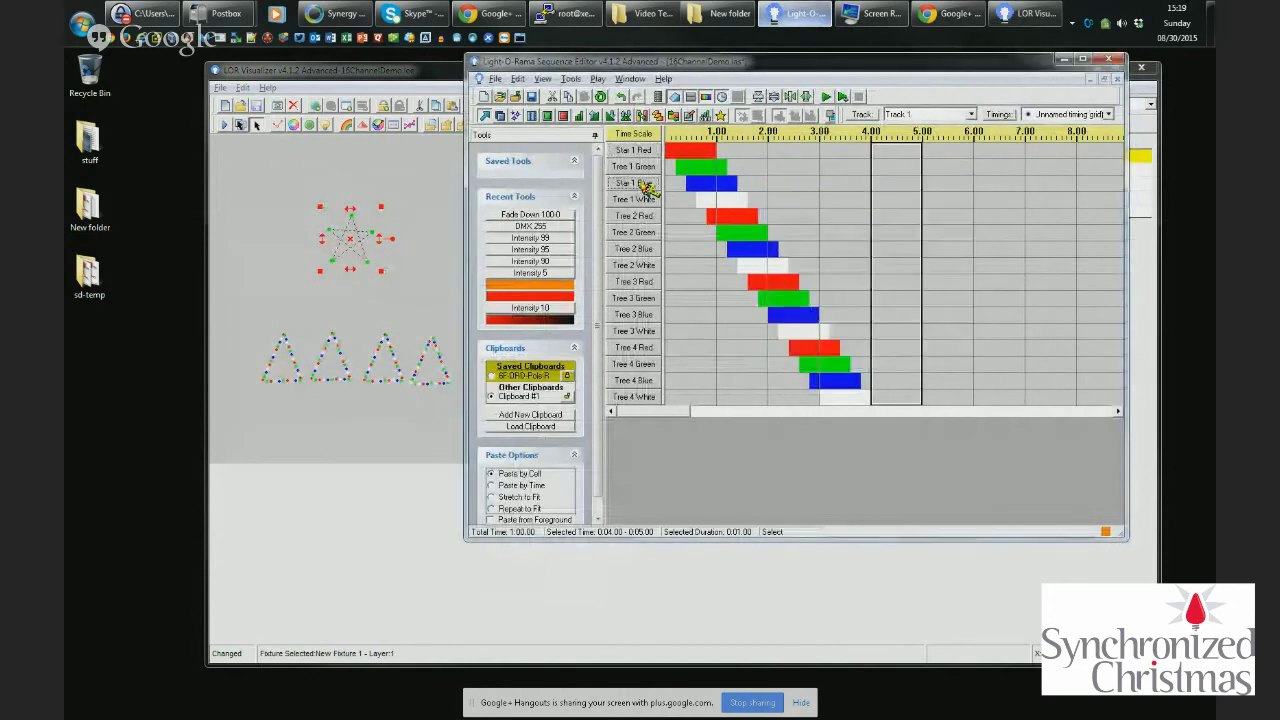
# Rename the Tree 1 White channel as Star 1 White
pyautogui.doubleClick(635, 200)
pyautogui.press('Delete')
pyautogui.press('Delete')
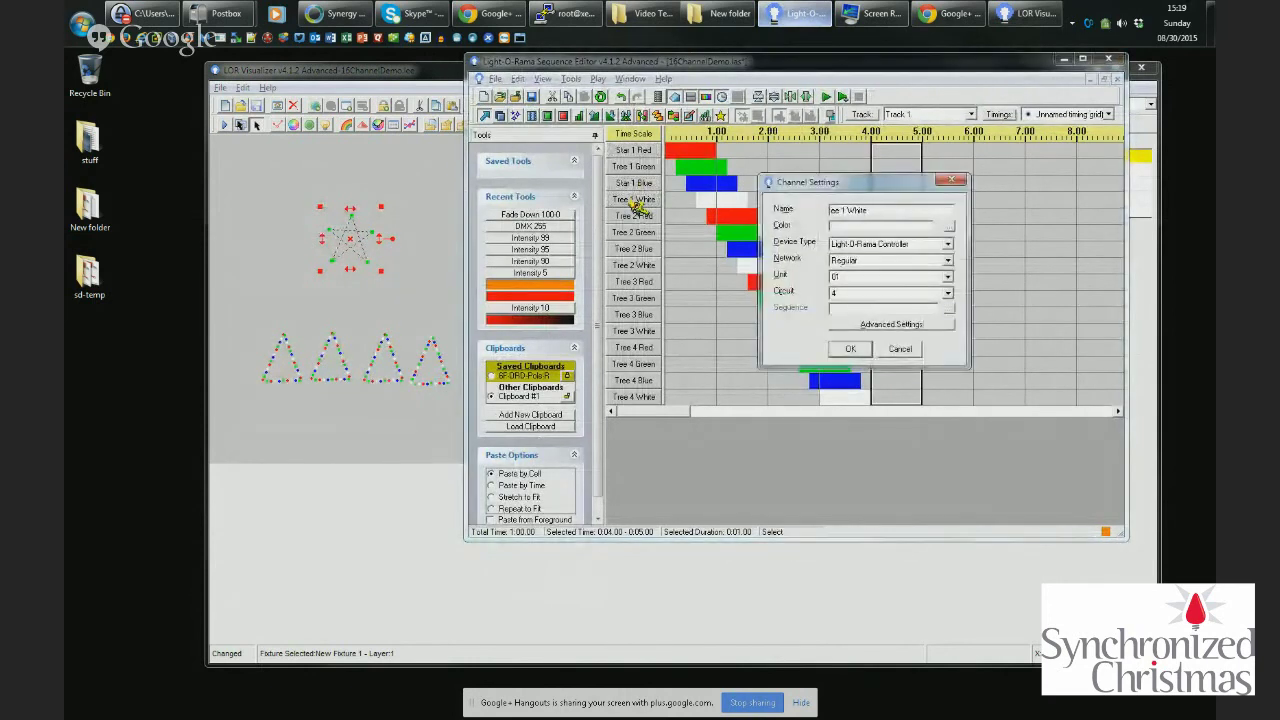
pyautogui.press('Return')
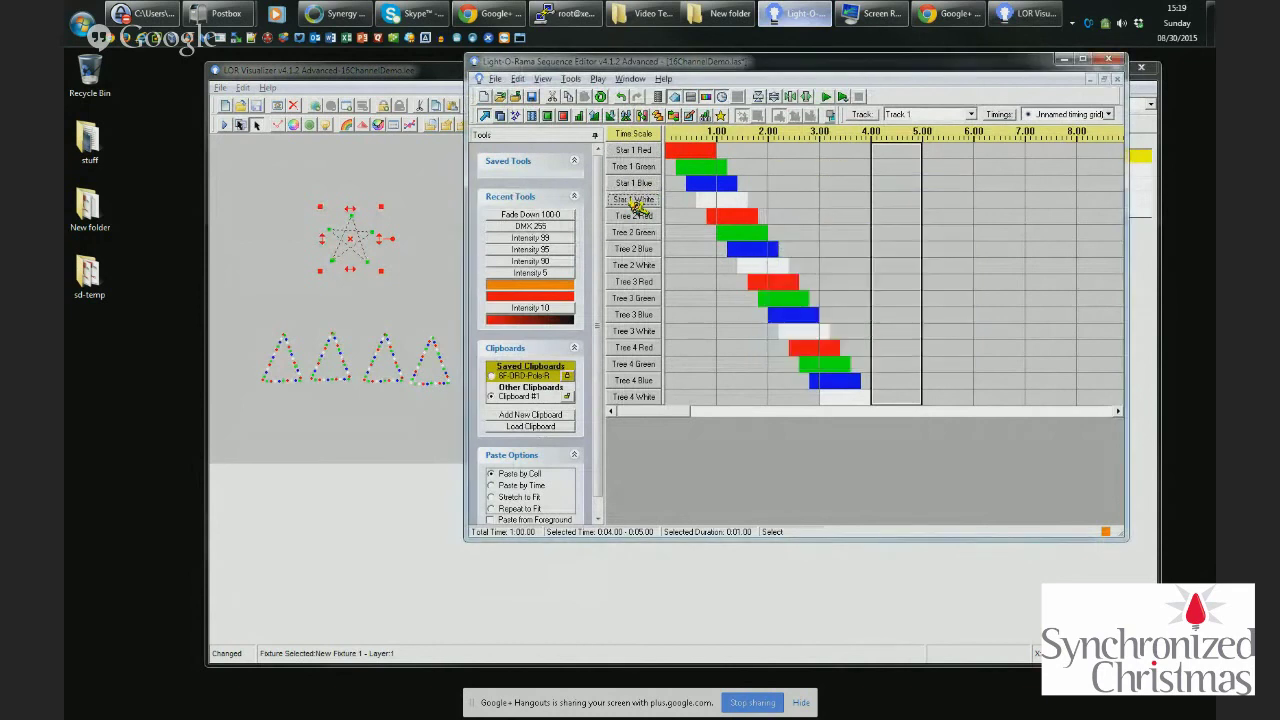
# Switch to the Visualizer, save the visualization with the star fixture and restart the program
pyautogui.click(270, 107)
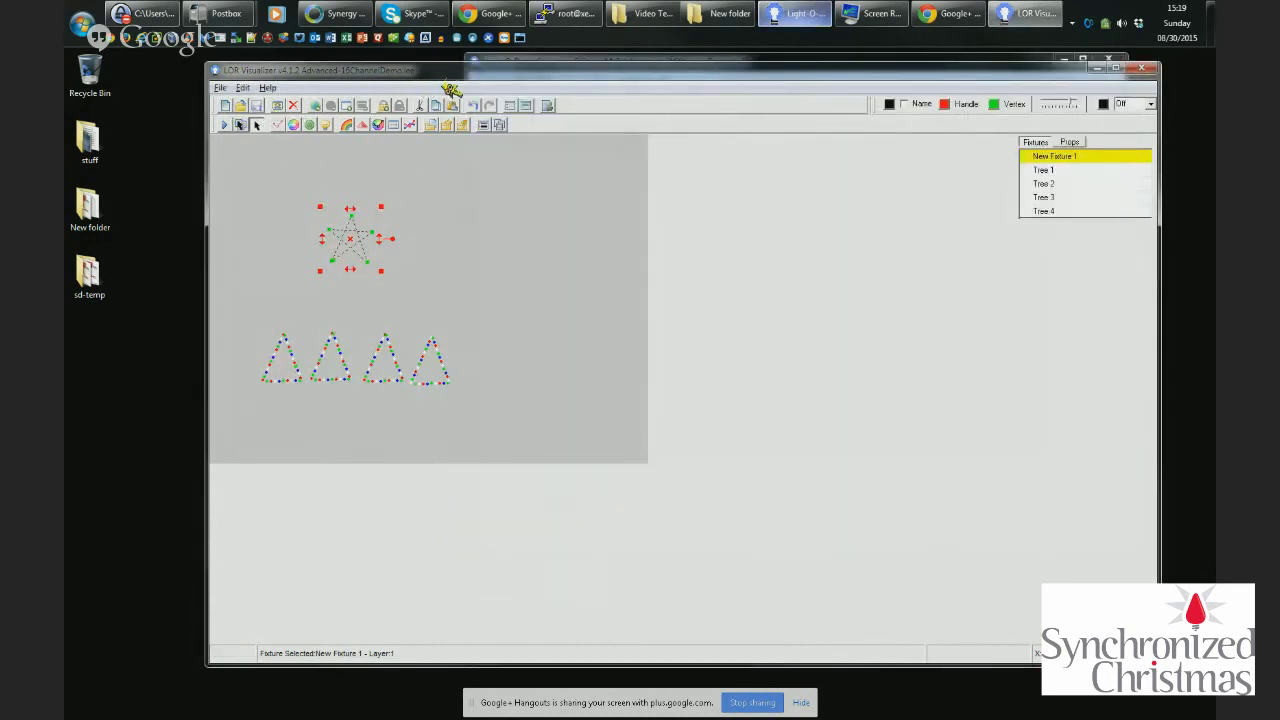
pyautogui.click(1148, 67)
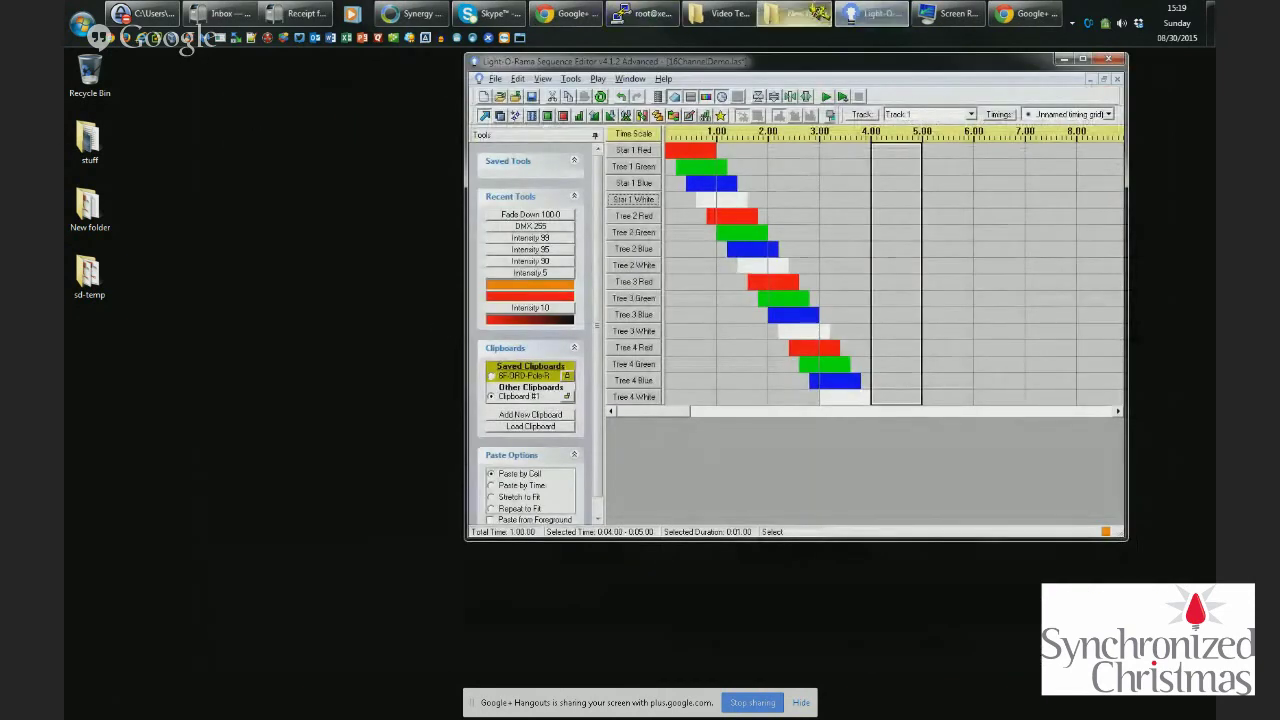
pyautogui.click(82, 22)
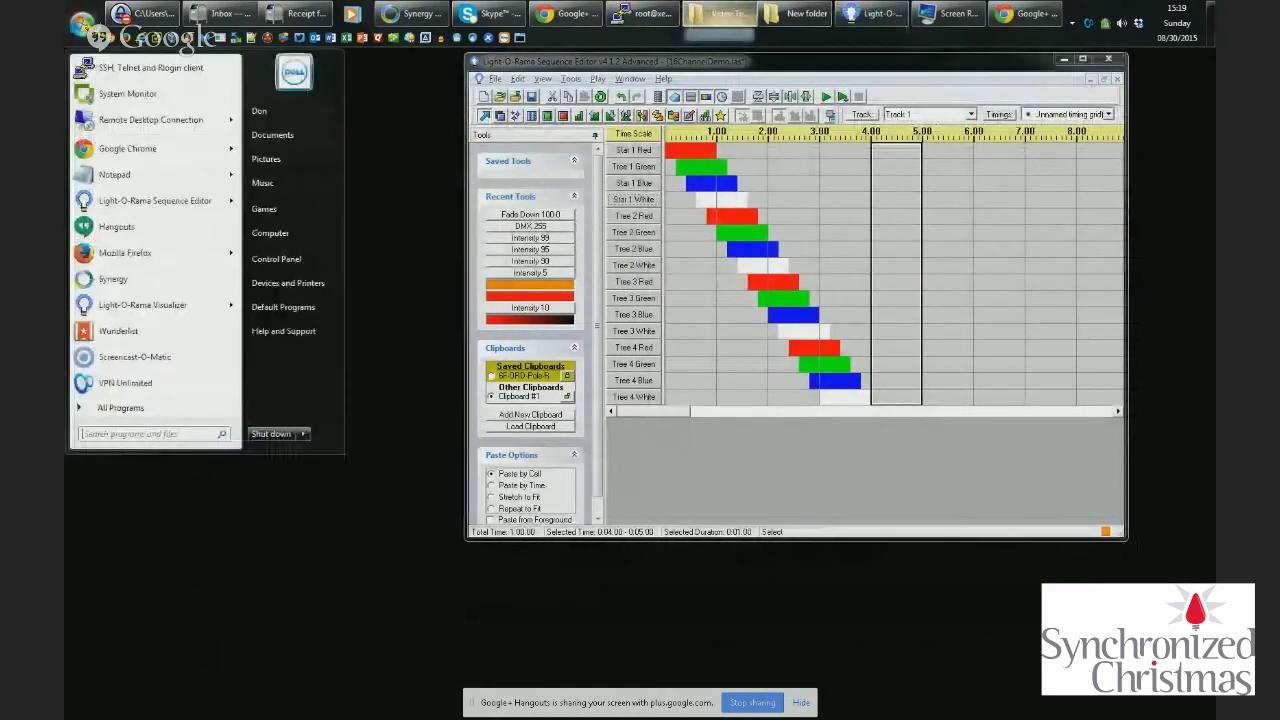
pyautogui.click(184, 306)
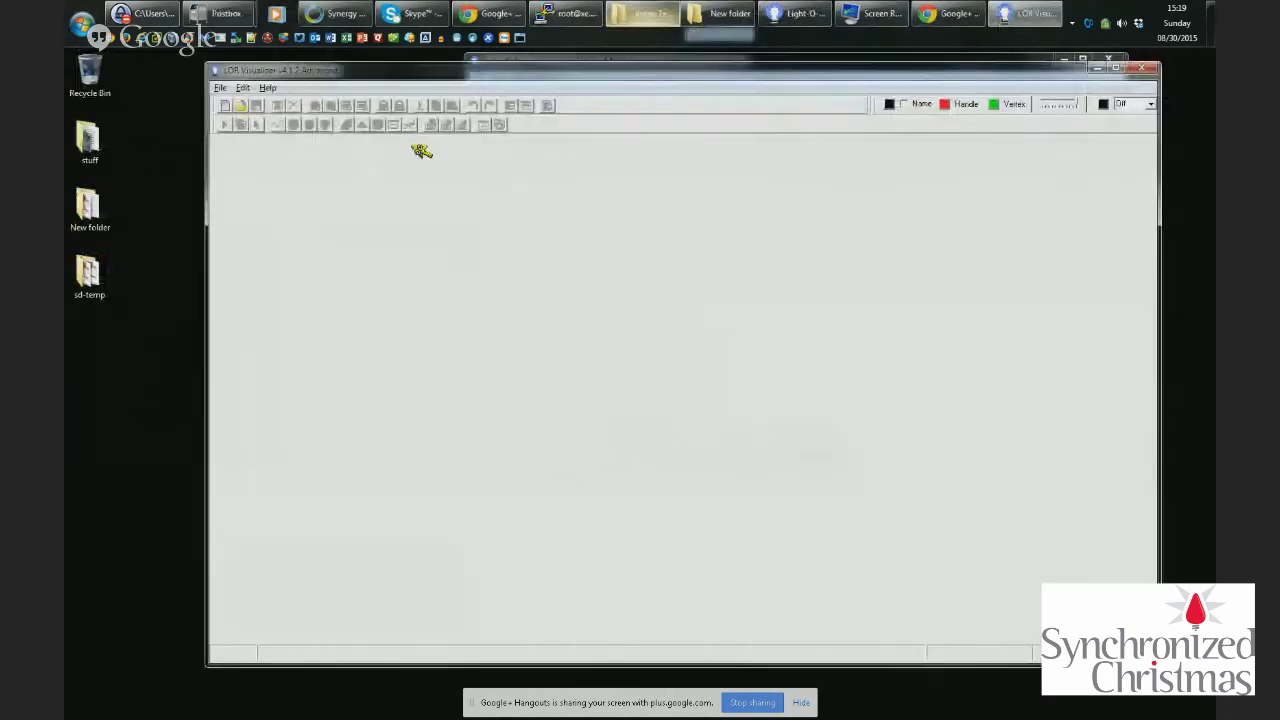
# Load the 16ChannelDemo.lee visualization file
pyautogui.click(242, 106)
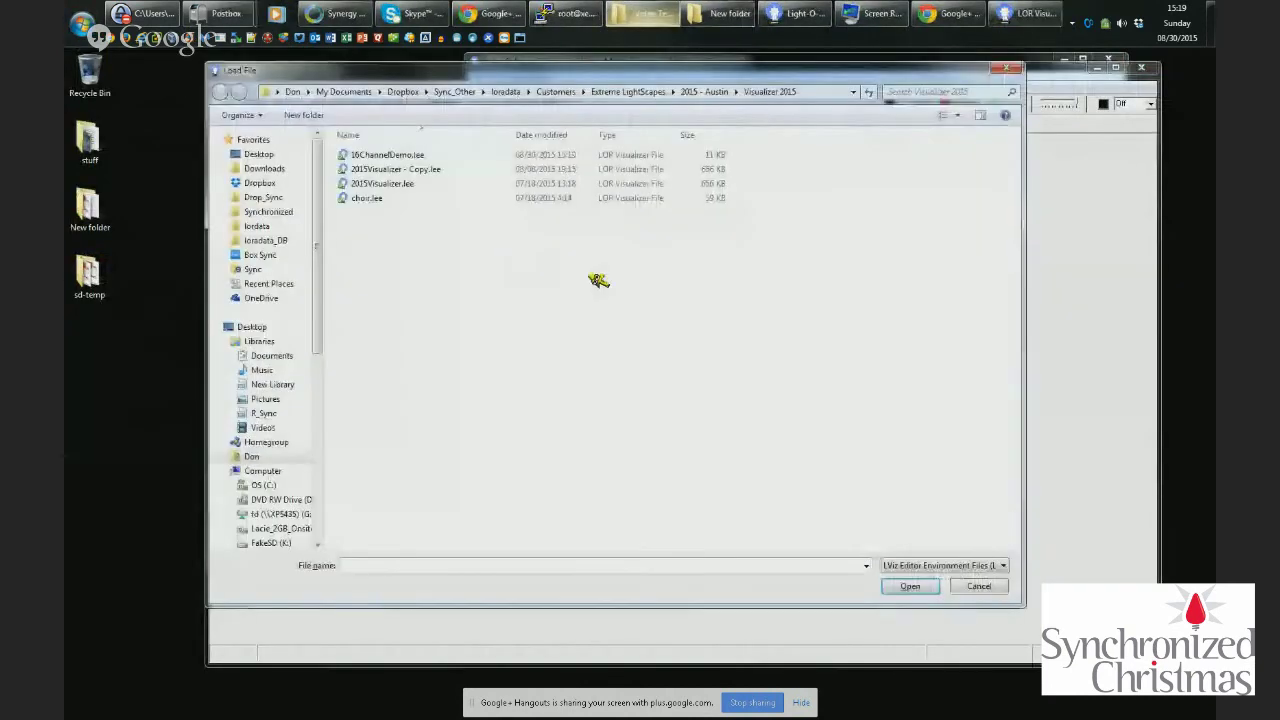
pyautogui.click(405, 156)
pyautogui.click(920, 587)
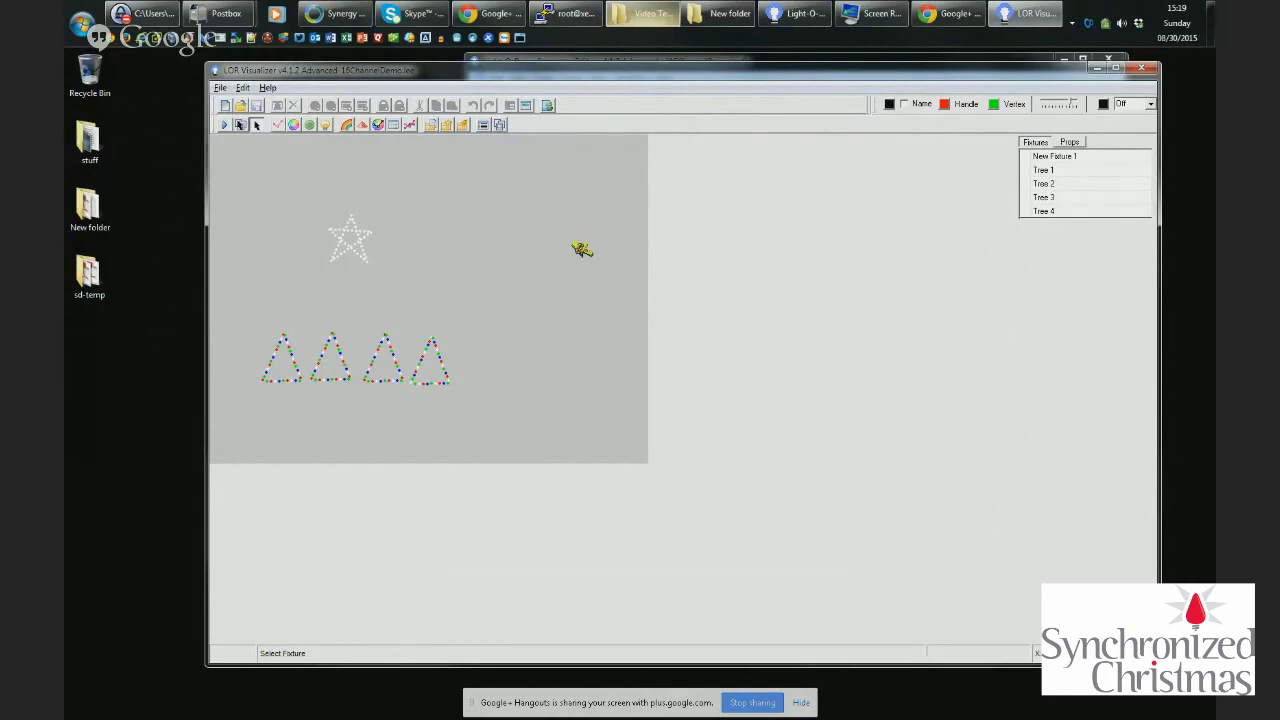
# Try to draw a three-point light string beside the star and assign it to a new fixture
pyautogui.click(283, 125)
pyautogui.doubleClick(500, 252)
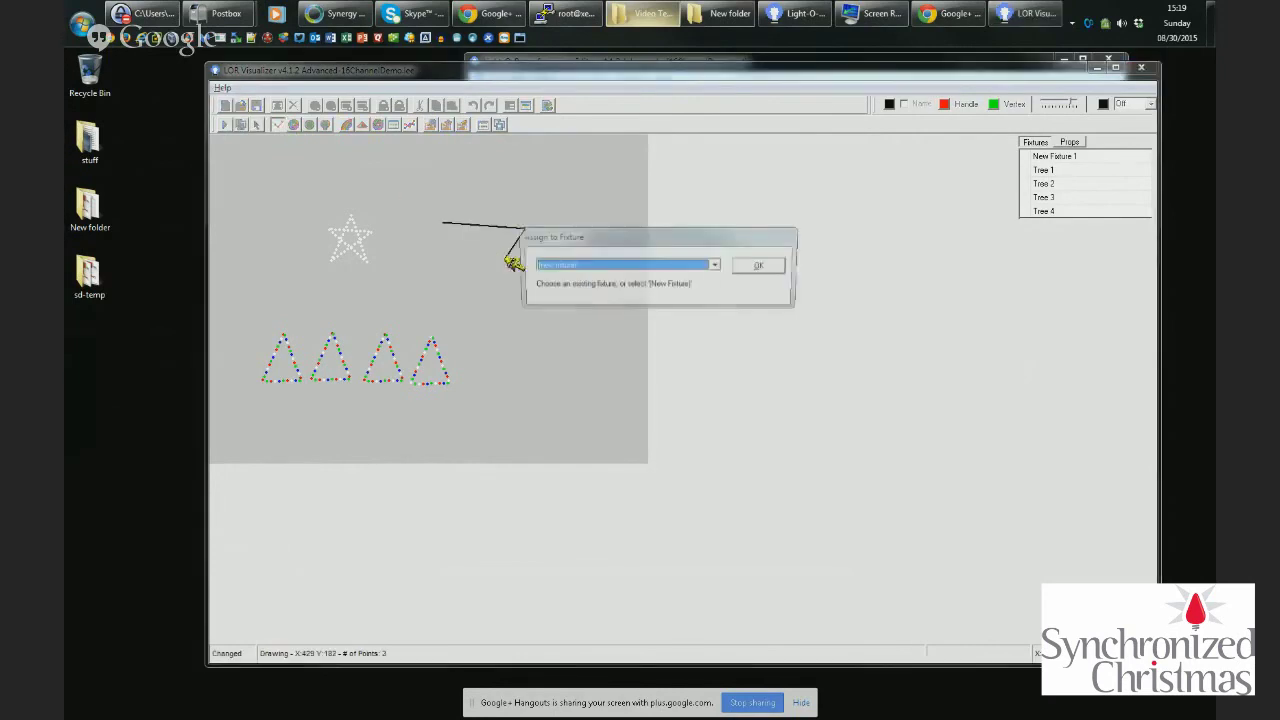
pyautogui.click(718, 264)
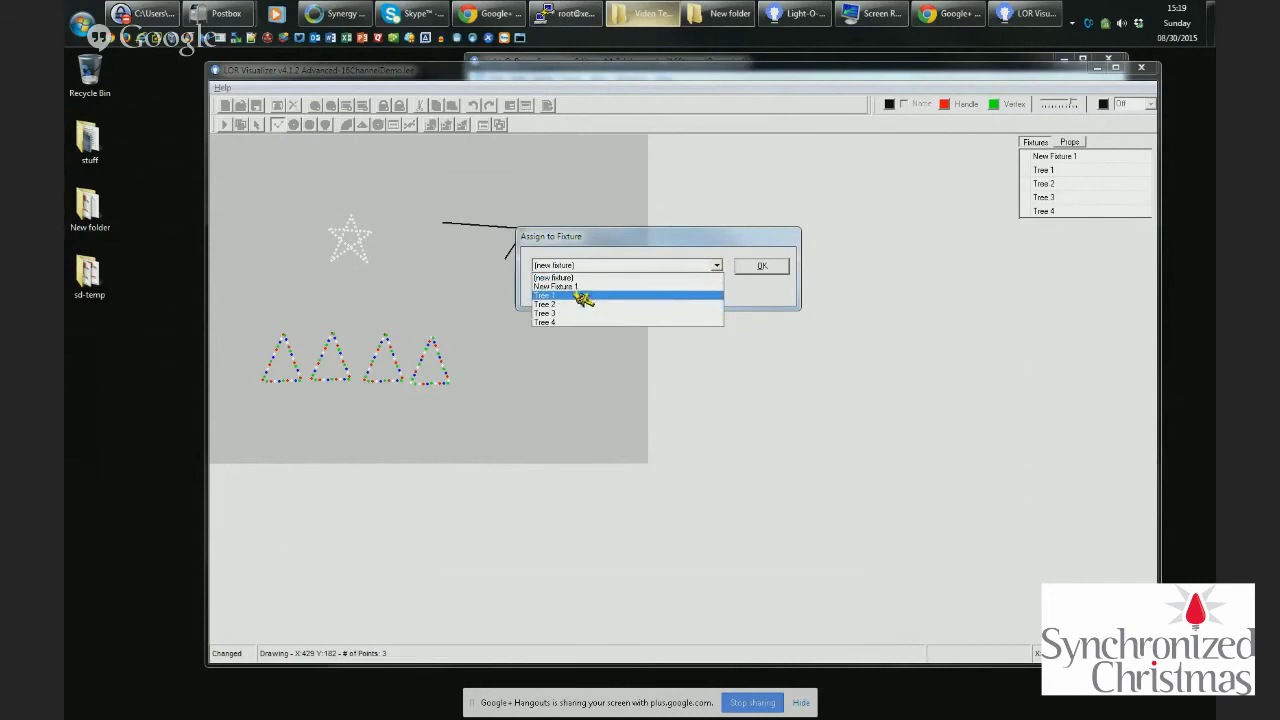
pyautogui.click(789, 254)
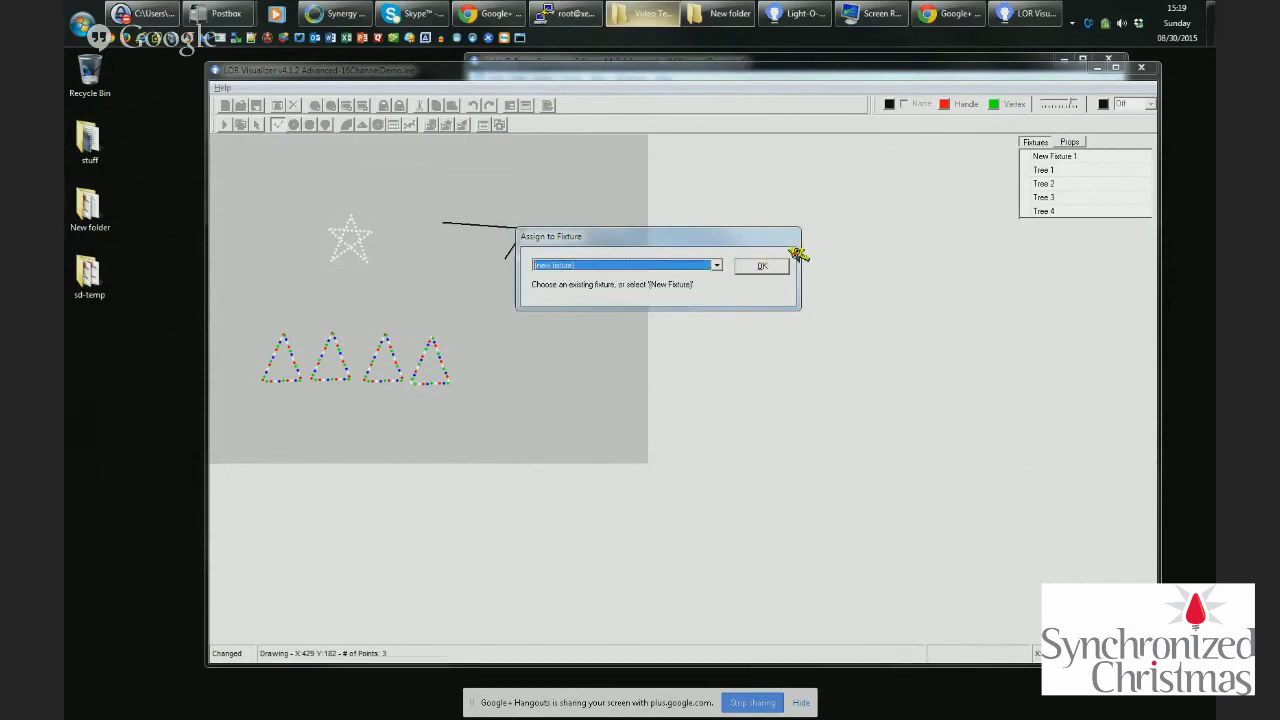
pyautogui.click(785, 266)
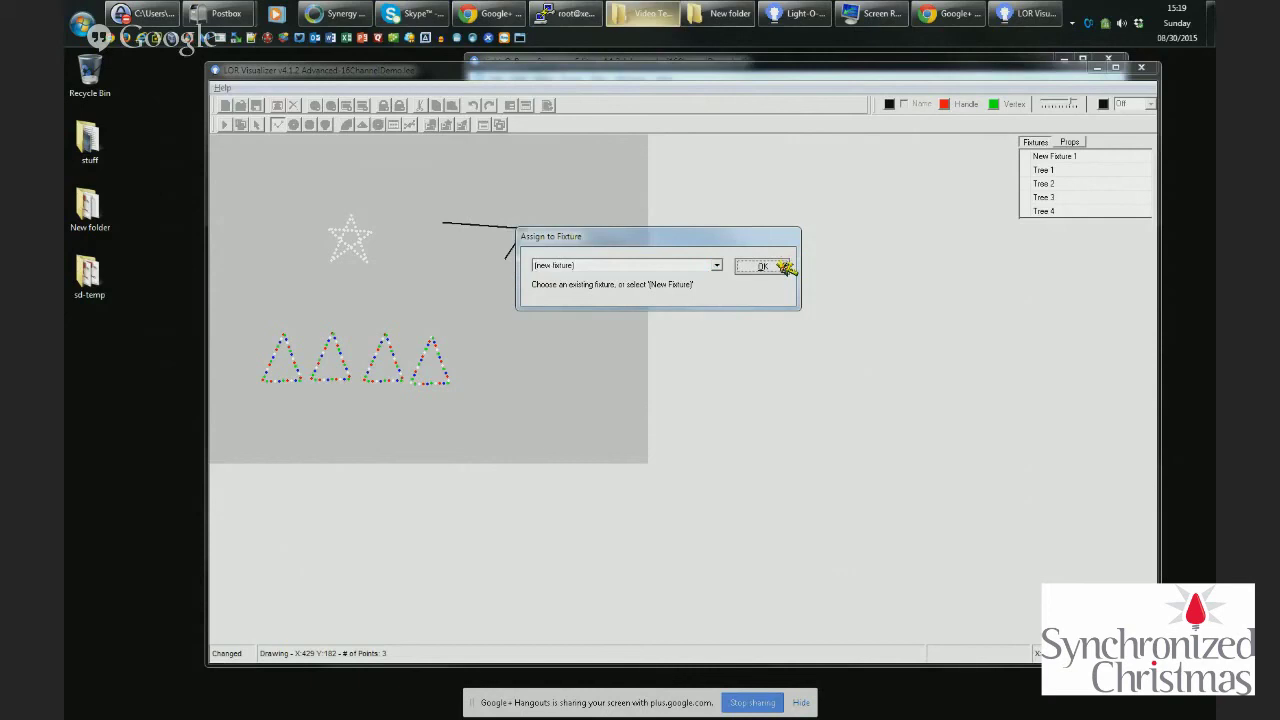
pyautogui.click(785, 266)
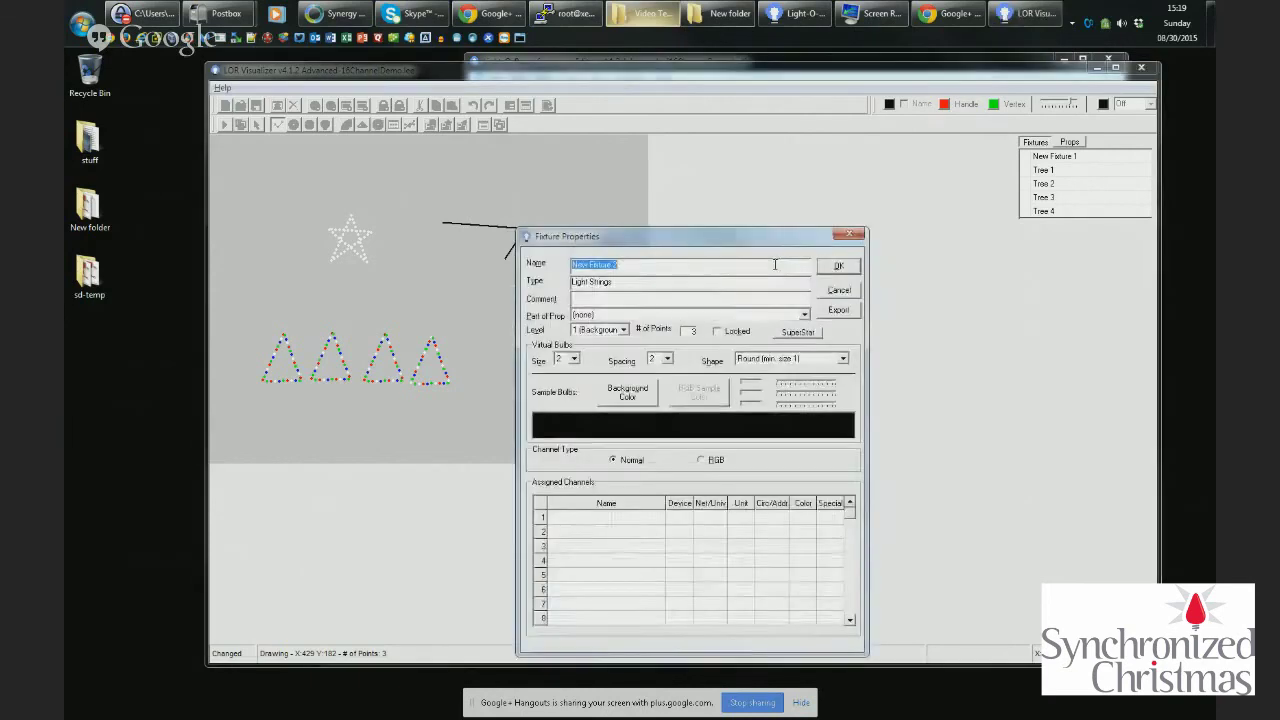
pyautogui.click(845, 268)
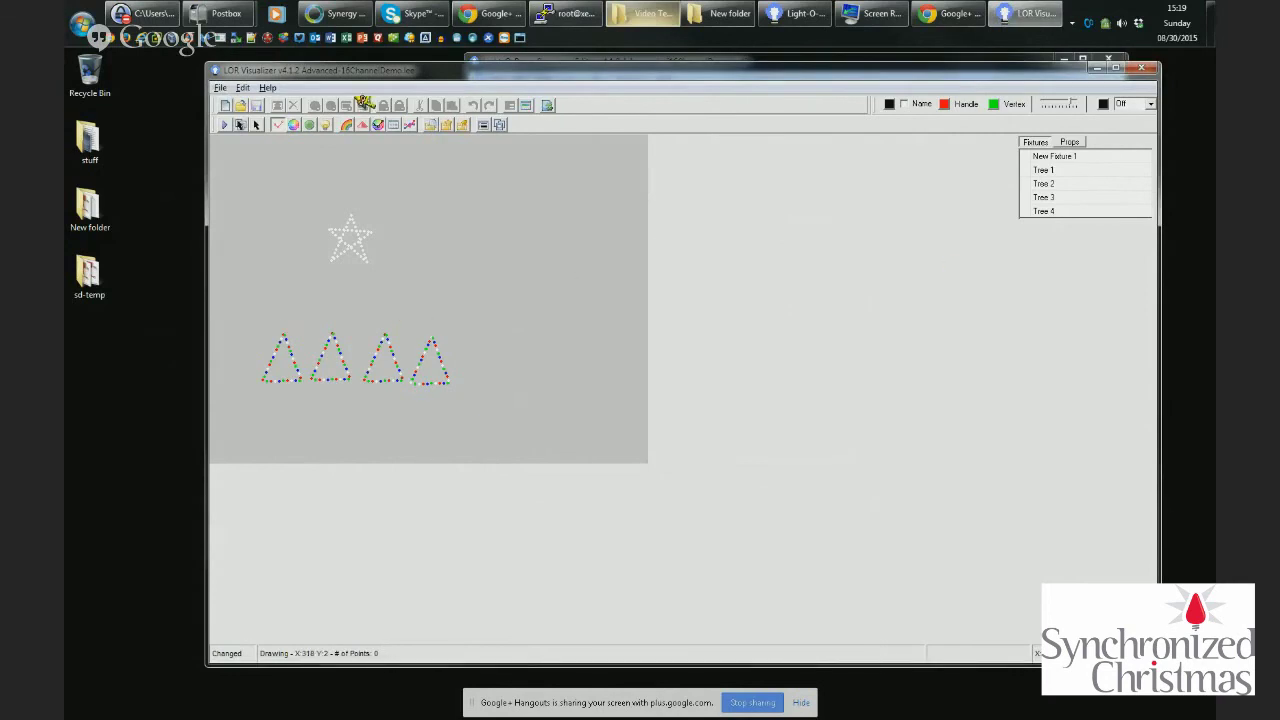
# Review the channels assigned to the star fixture and to Tree 1 in their fixture properties
pyautogui.click(244, 88)
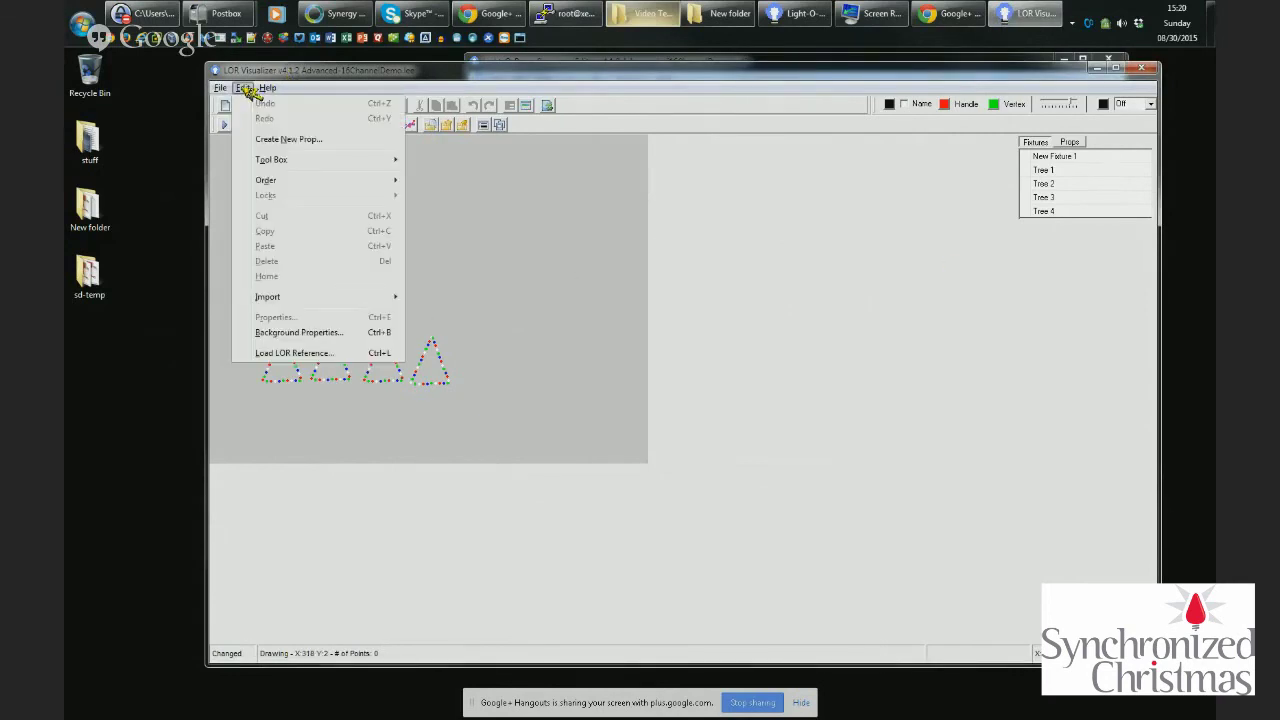
pyautogui.click(637, 285)
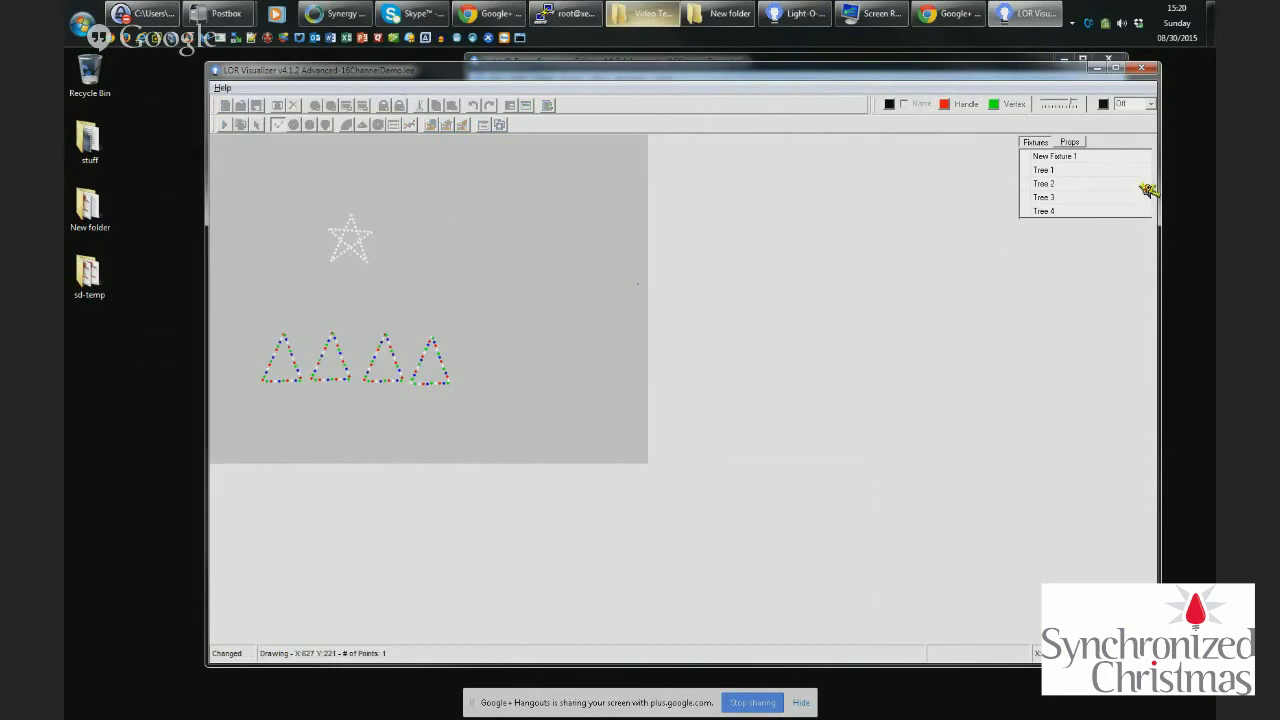
pyautogui.doubleClick(1060, 157)
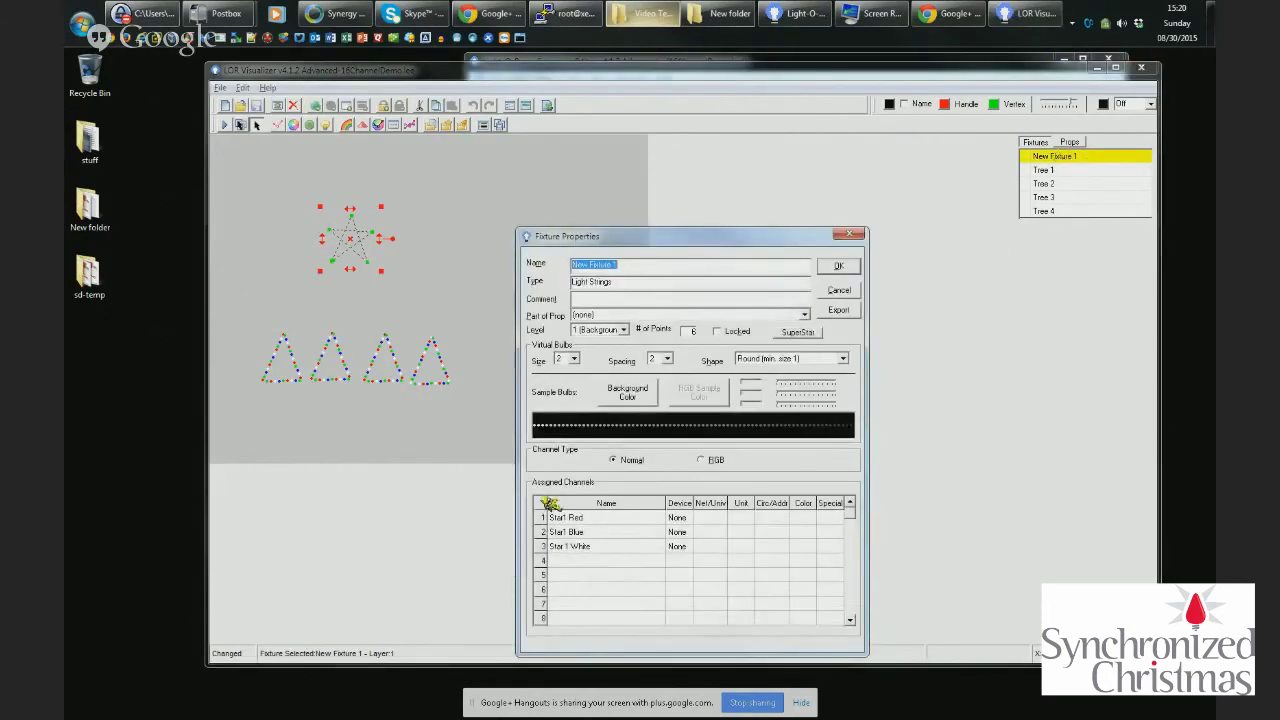
pyautogui.press('Escape')
pyautogui.doubleClick(1062, 170)
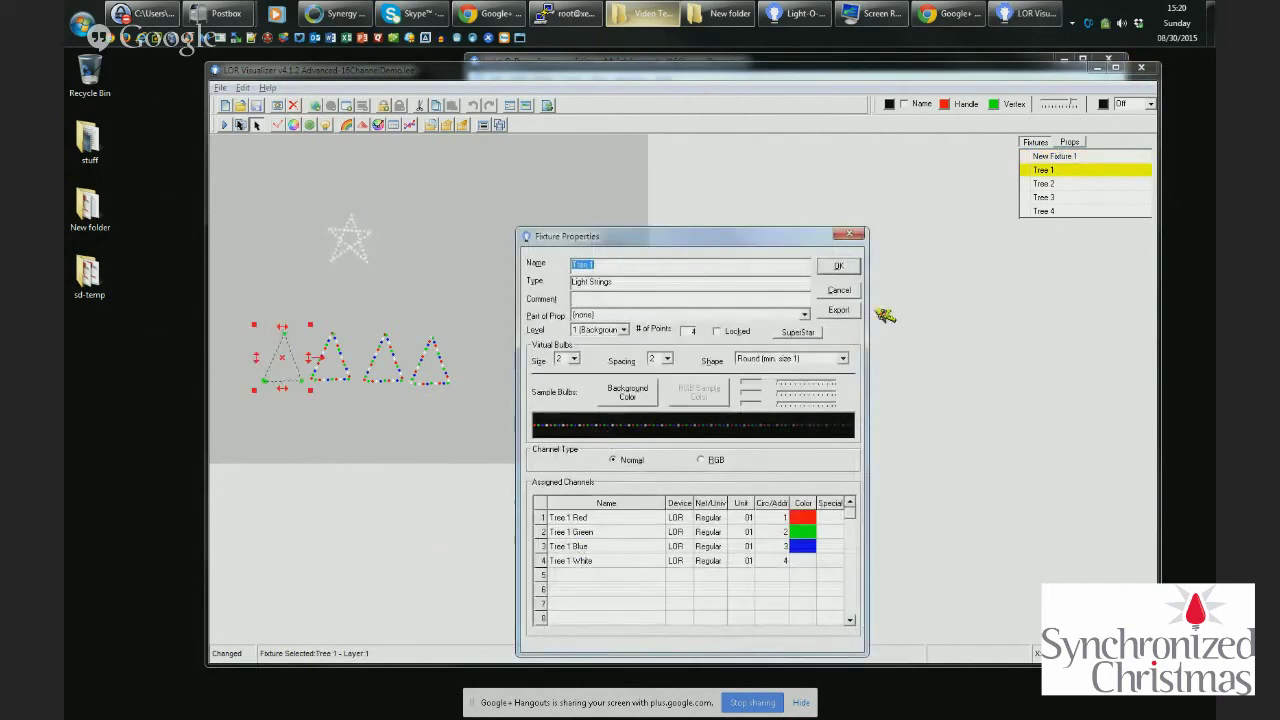
pyautogui.press('Escape')
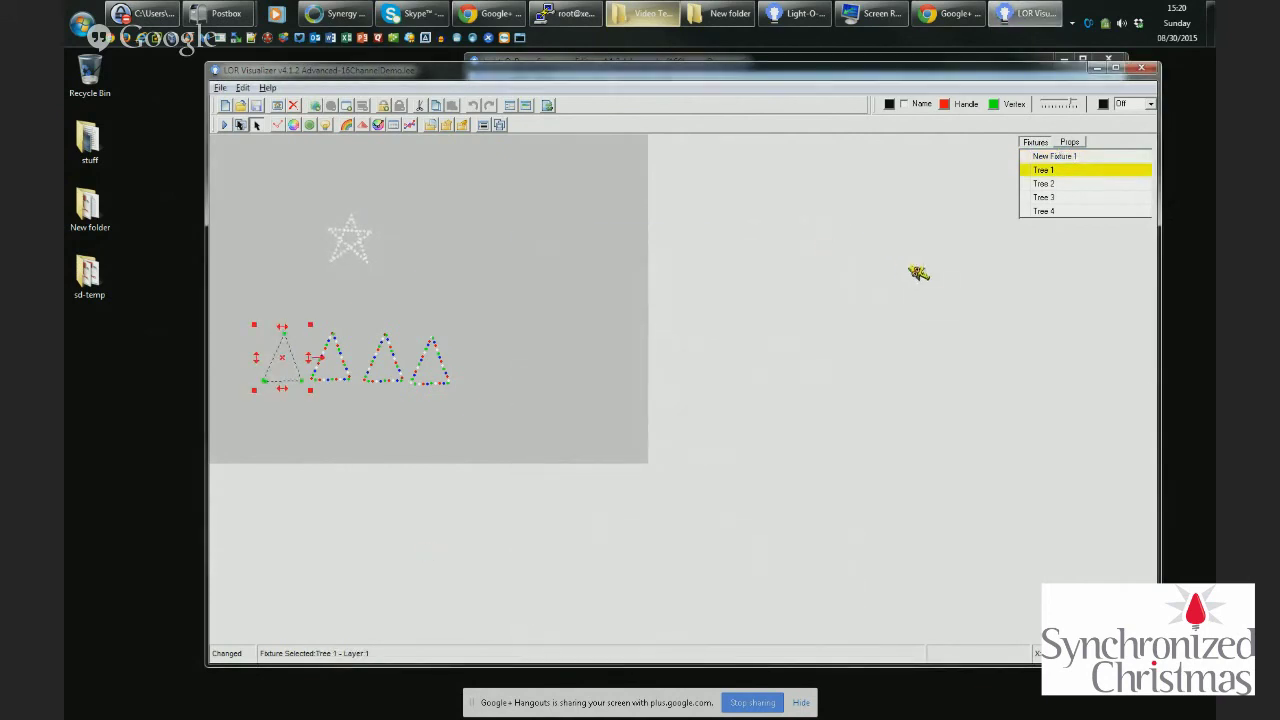
# Load the 16ChannelDemo.las sequence as the LOR reference file
pyautogui.click(252, 88)
pyautogui.click(325, 353)
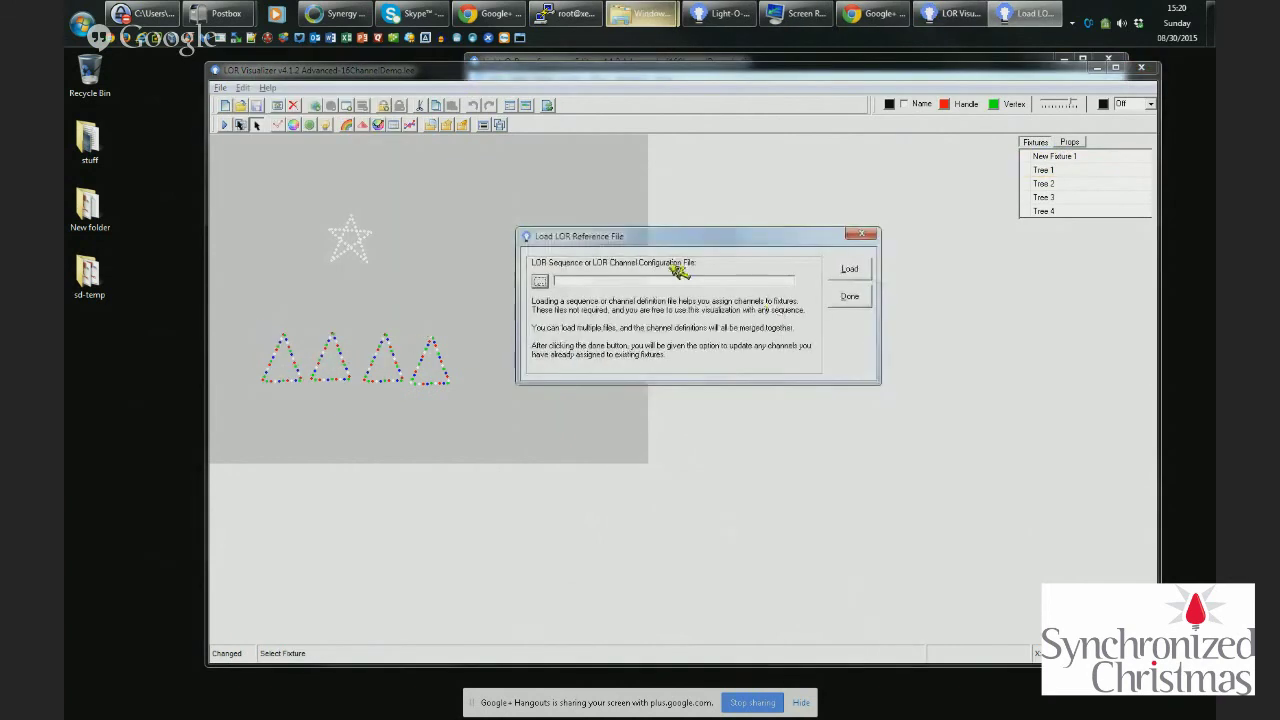
pyautogui.click(541, 282)
pyautogui.doubleClick(580, 280)
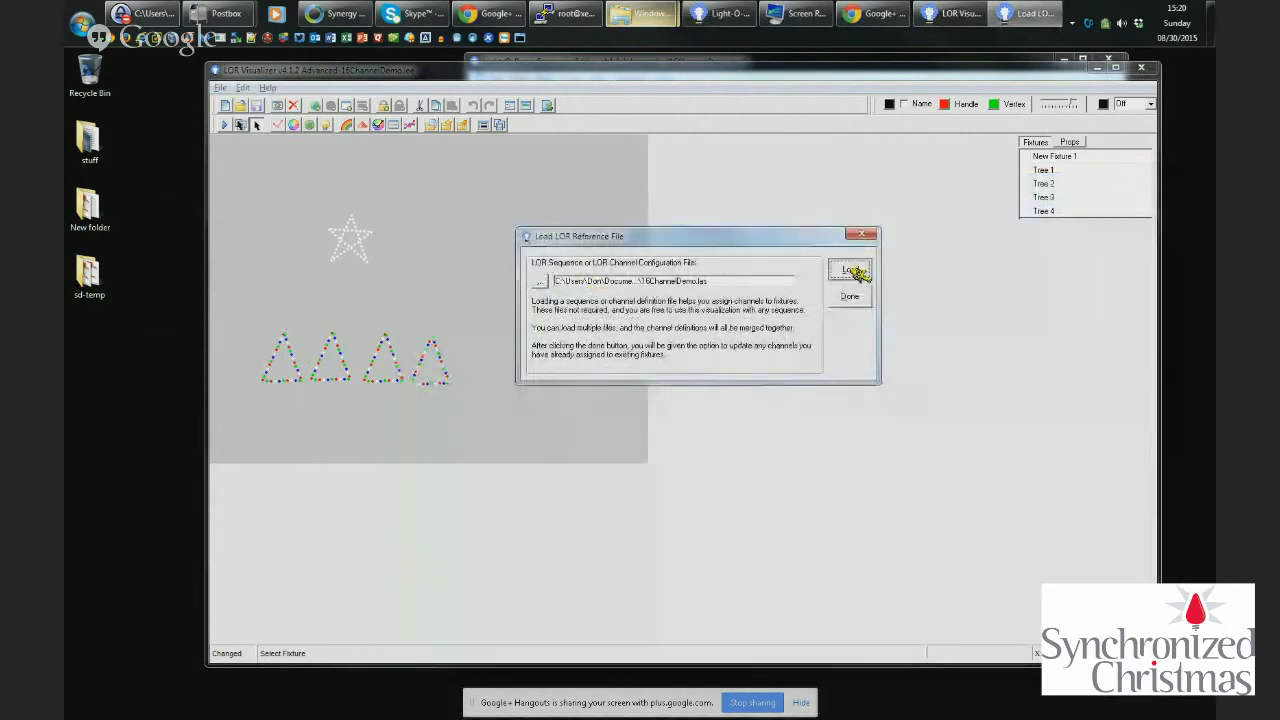
pyautogui.click(852, 272)
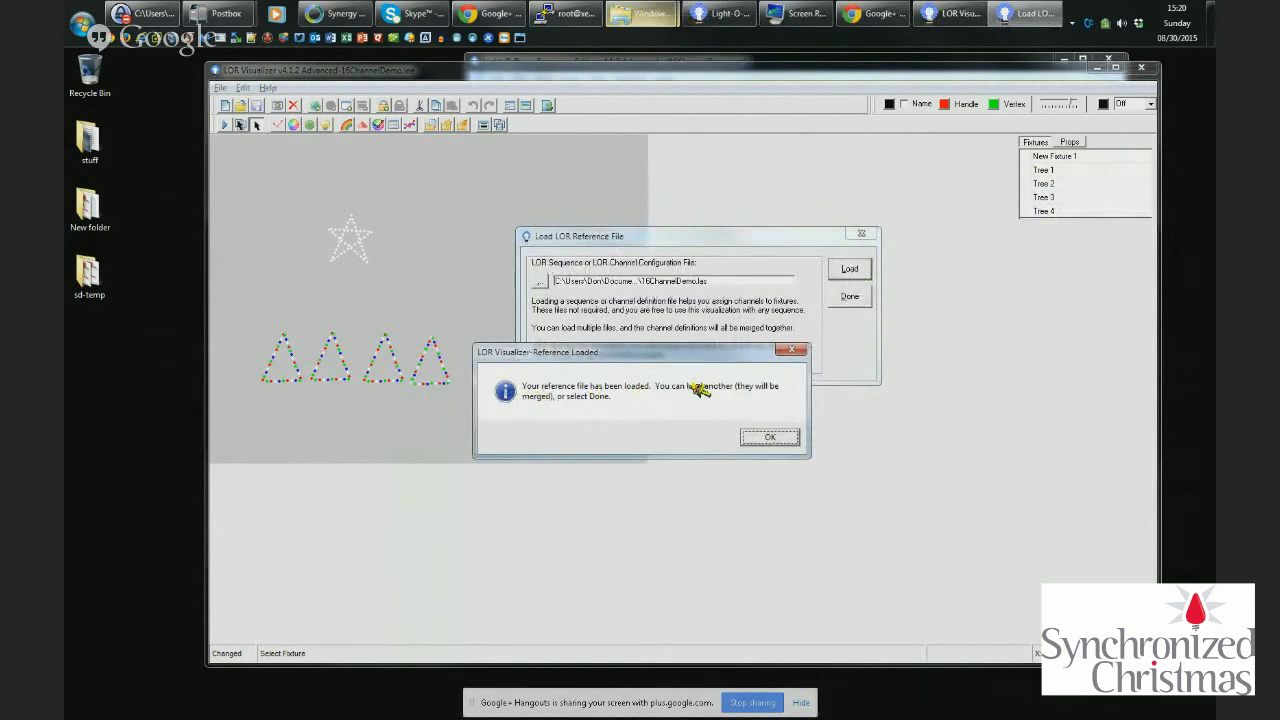
pyautogui.click(794, 437)
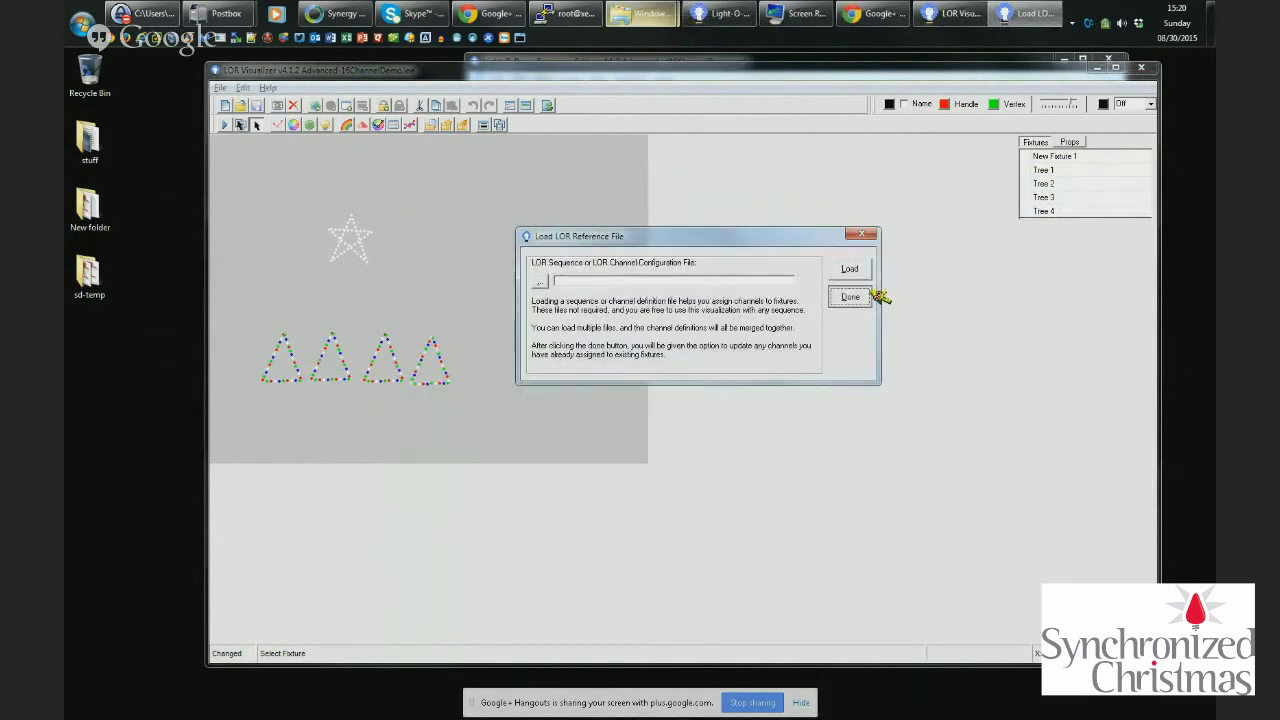
# Finish reference loading and update the channels assigned to the fixtures, matching them based on name
pyautogui.click(871, 295)
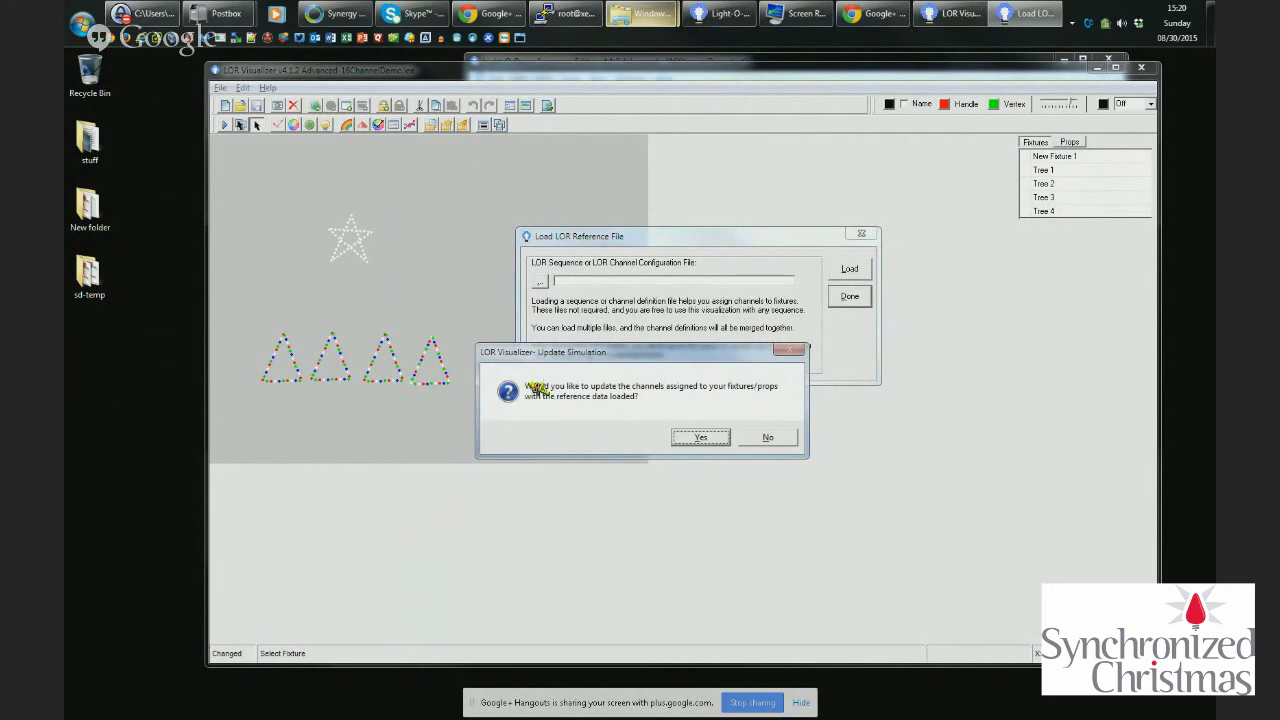
pyautogui.click(688, 437)
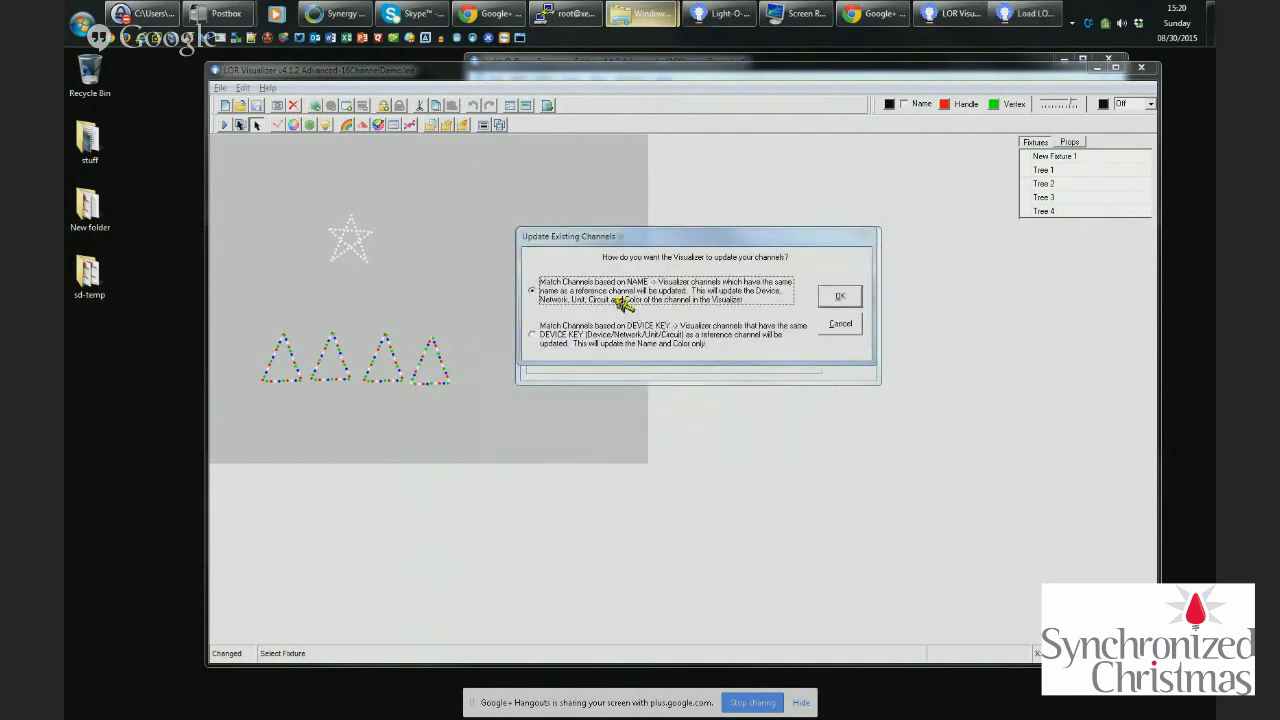
pyautogui.click(856, 299)
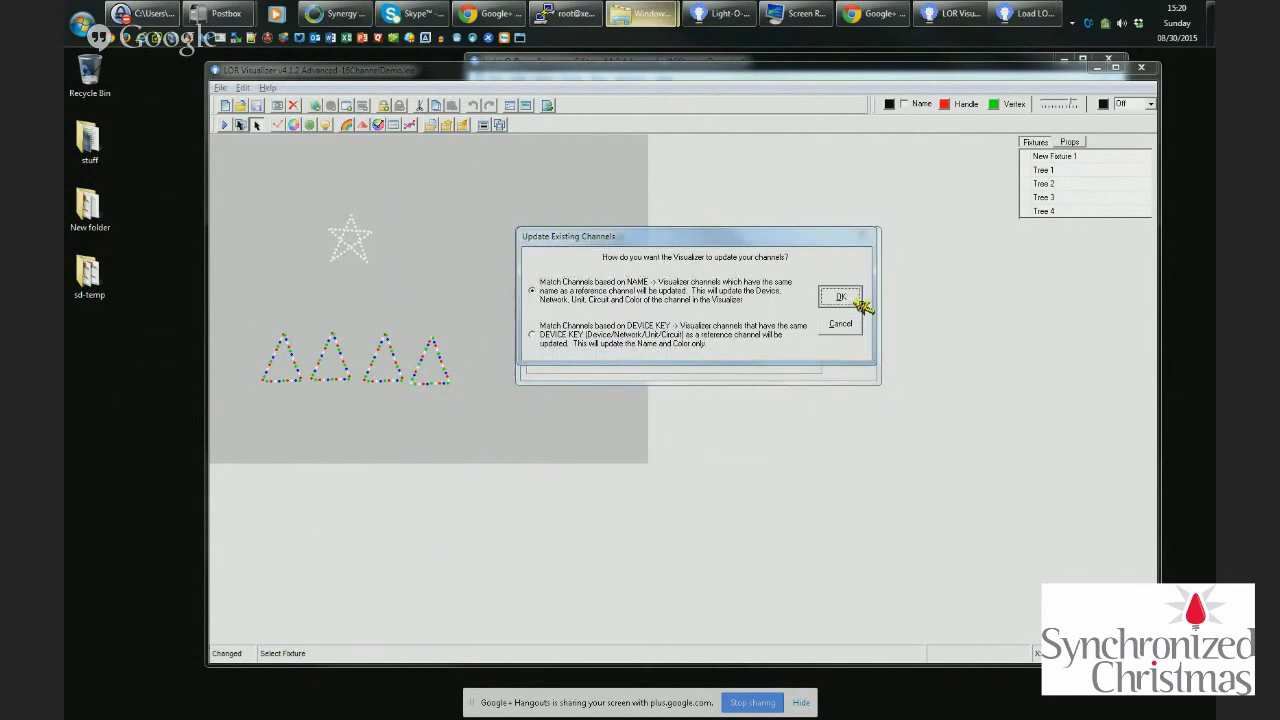
# Compare the star fixture's assigned channels with the channel names in the Sequence Editor, then close its properties unchanged
pyautogui.doubleClick(1052, 156)
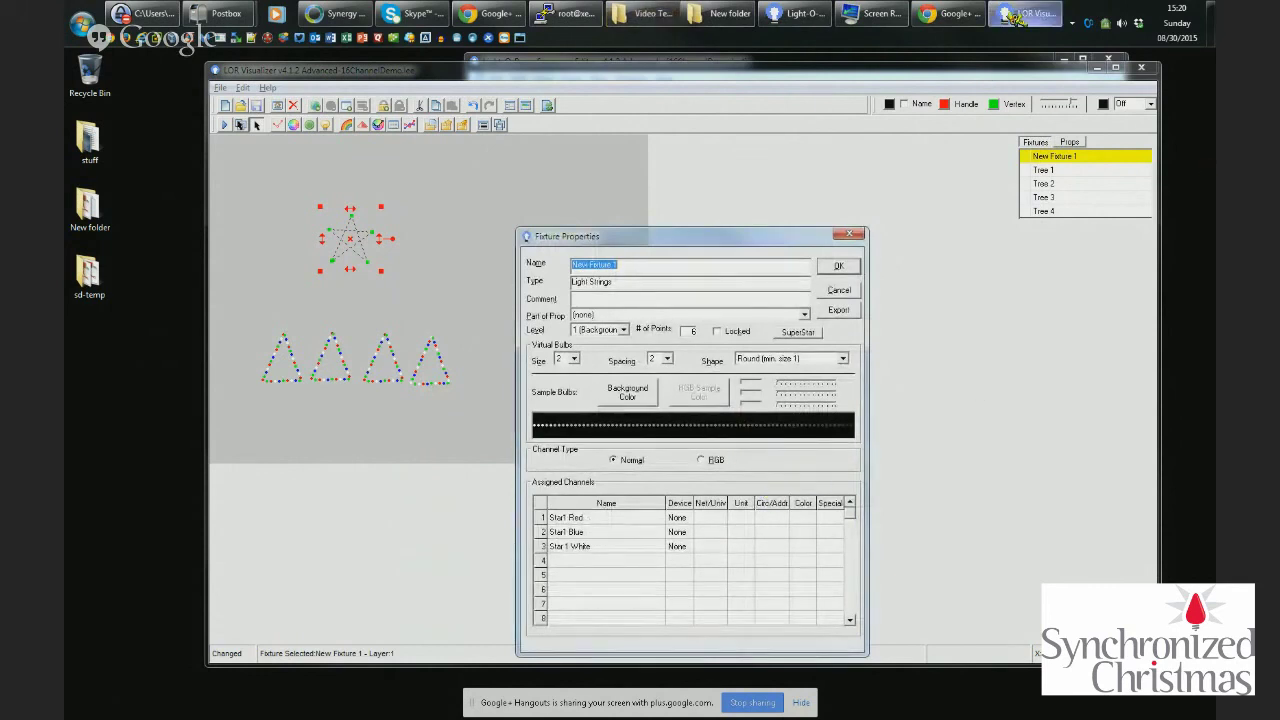
pyautogui.click(1014, 18)
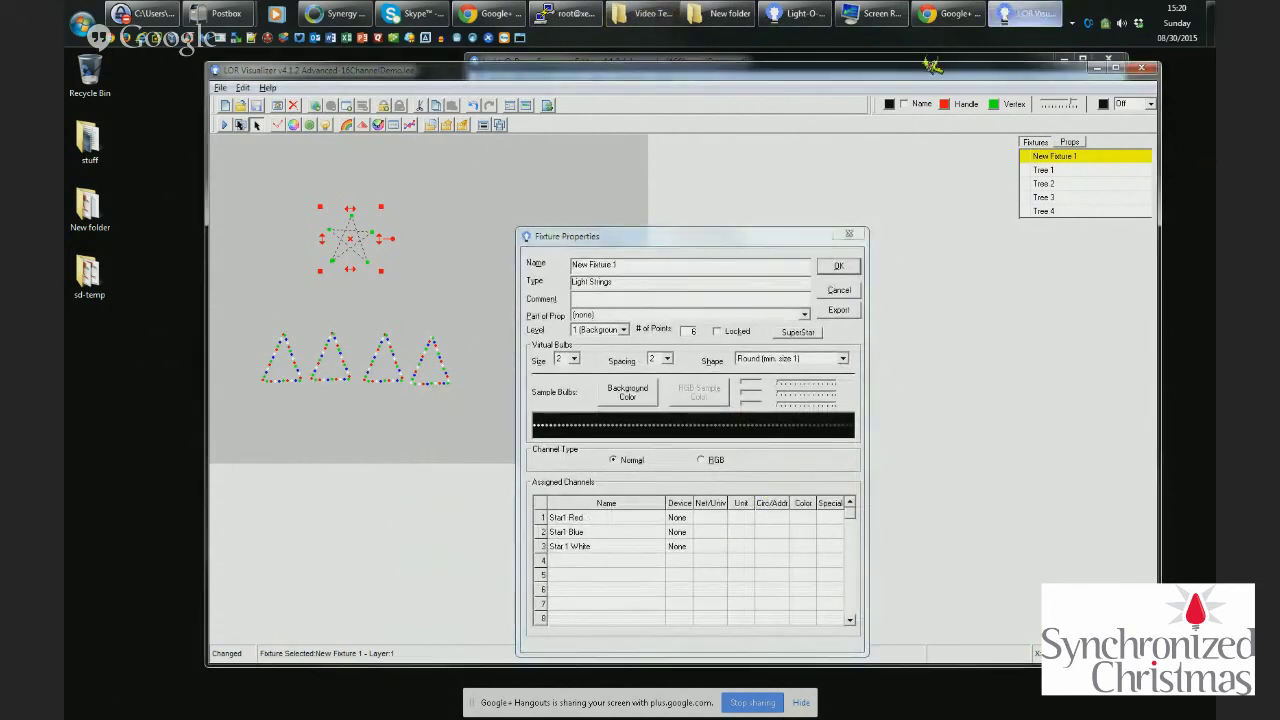
pyautogui.click(816, 16)
pyautogui.moveTo(760, 62); pyautogui.dragTo(473, 79)
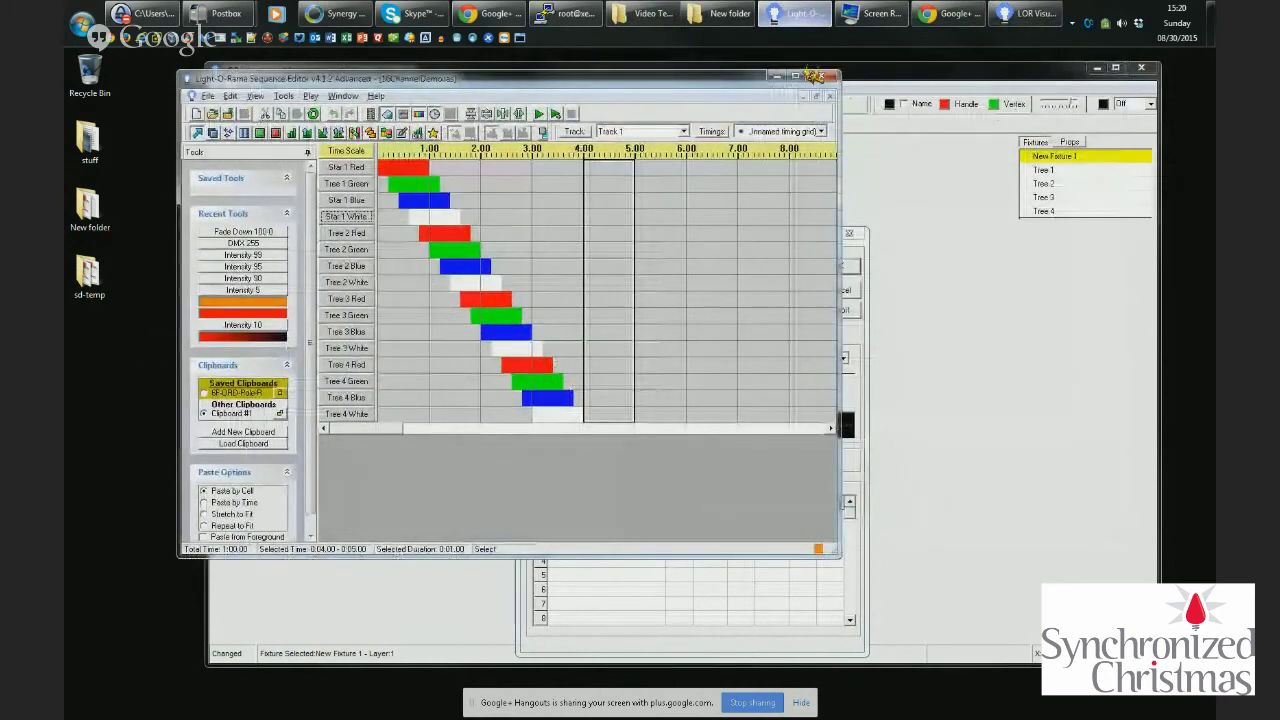
pyautogui.moveTo(790, 78); pyautogui.dragTo(1057, 86)
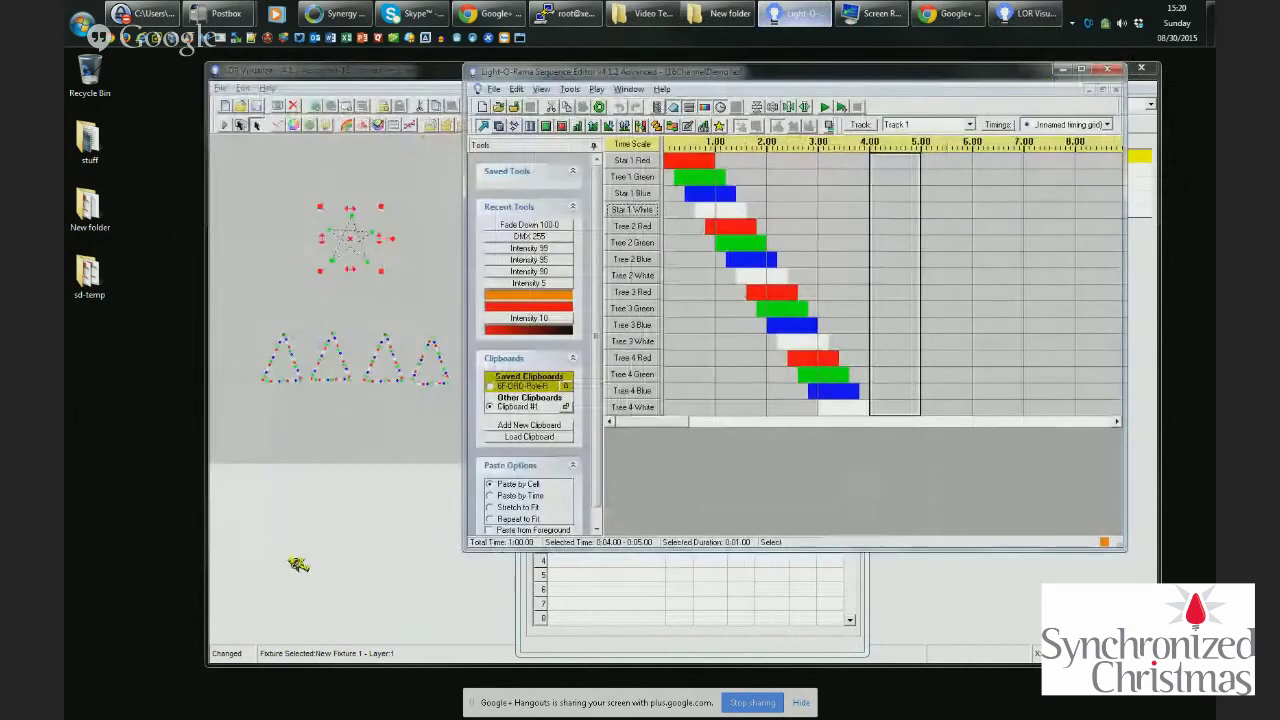
pyautogui.click(297, 563)
pyautogui.click(852, 291)
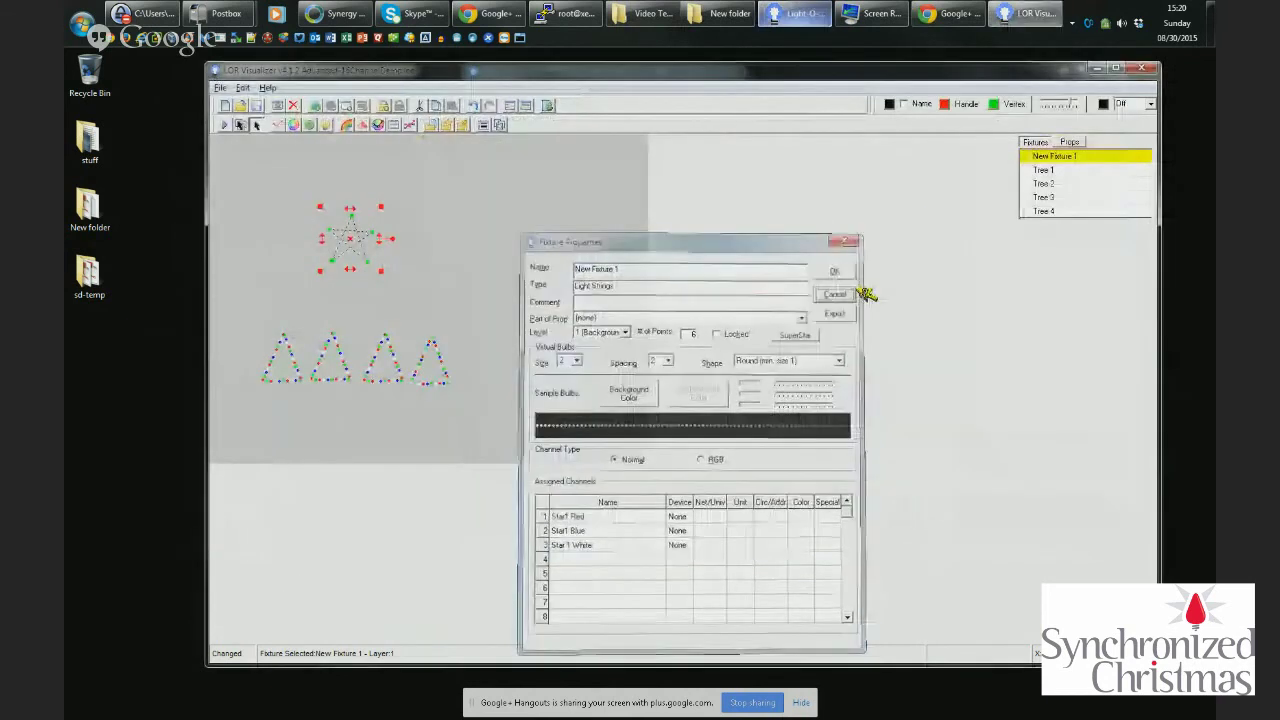
# Close the Visualizer without saving the session and relaunch it
pyautogui.click(1141, 68)
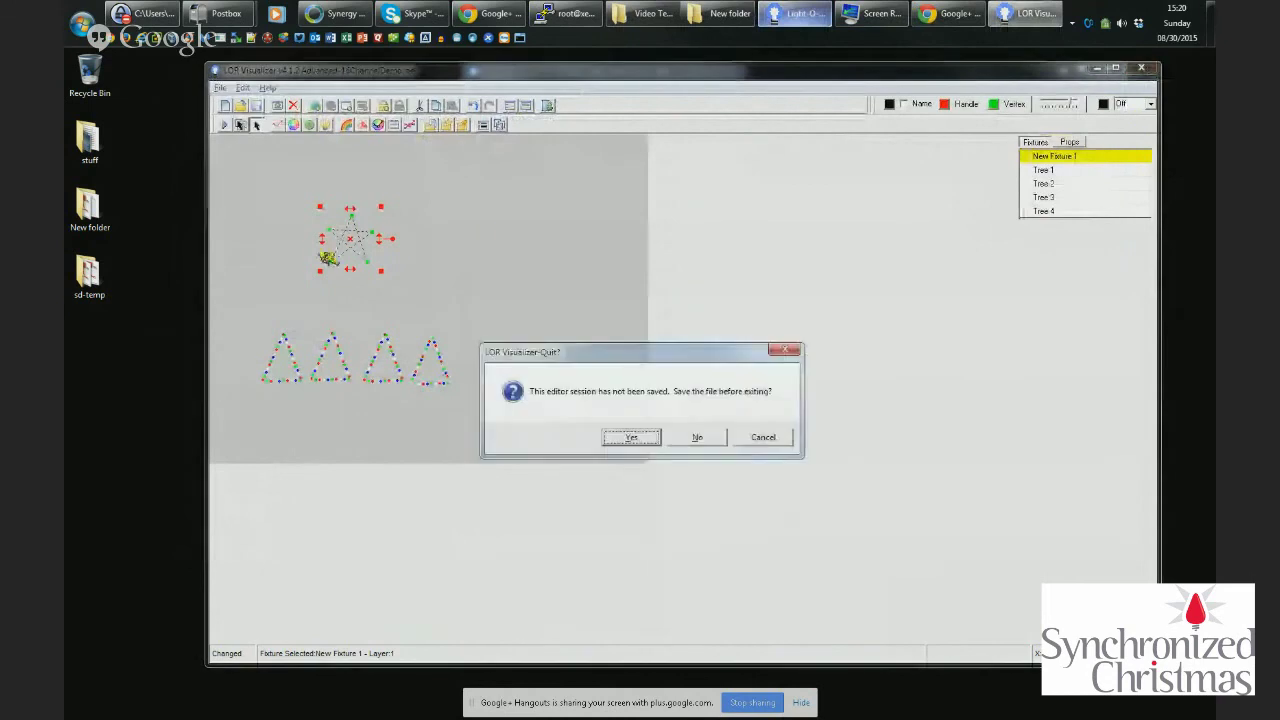
pyautogui.click(700, 440)
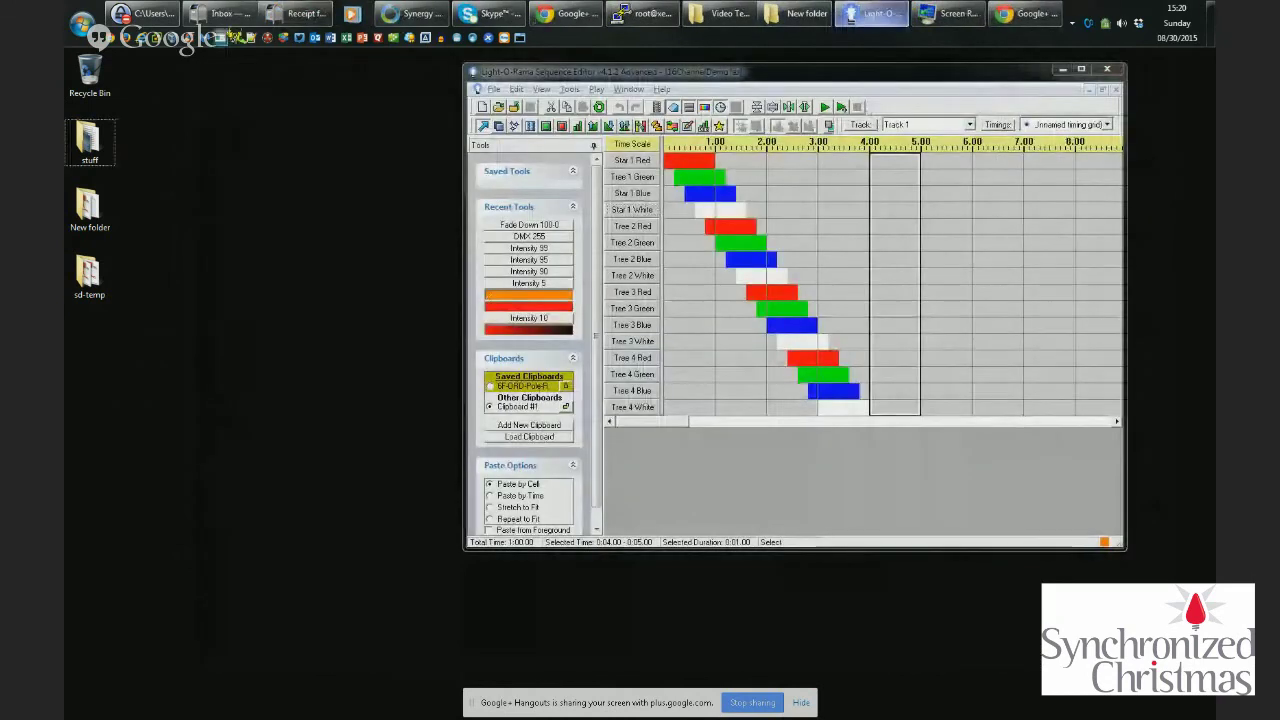
pyautogui.click(82, 22)
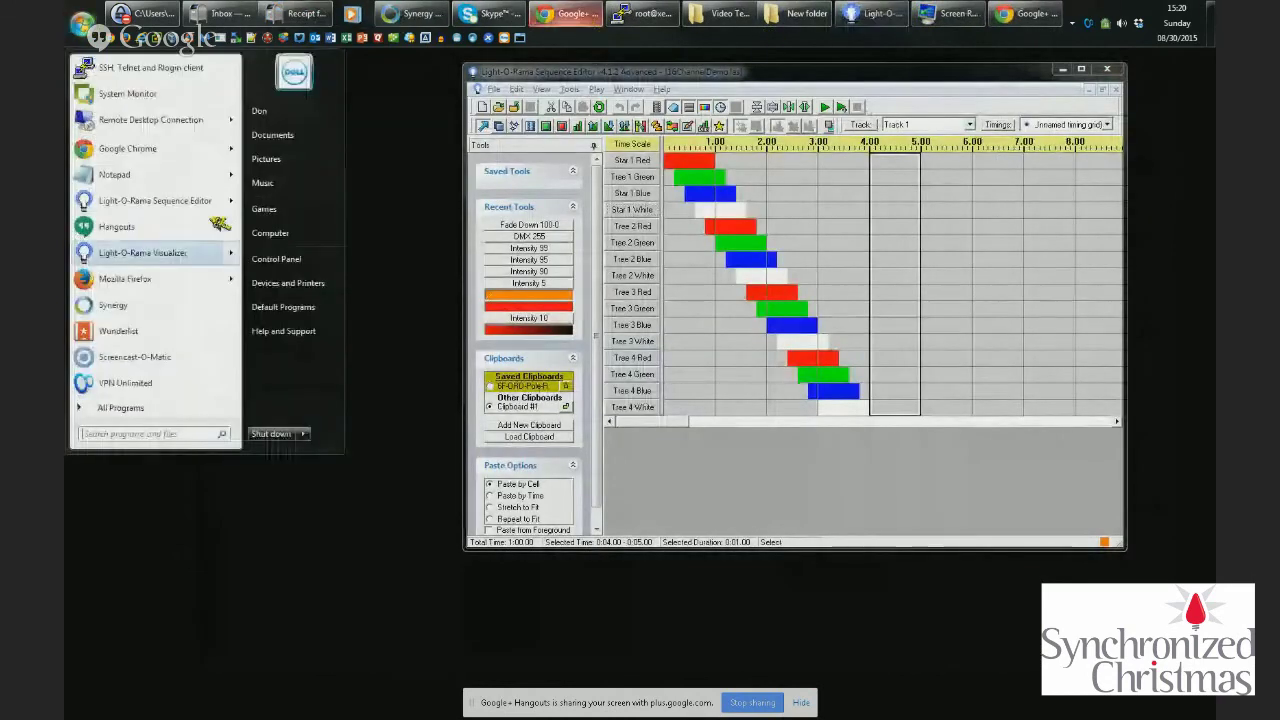
pyautogui.click(236, 247)
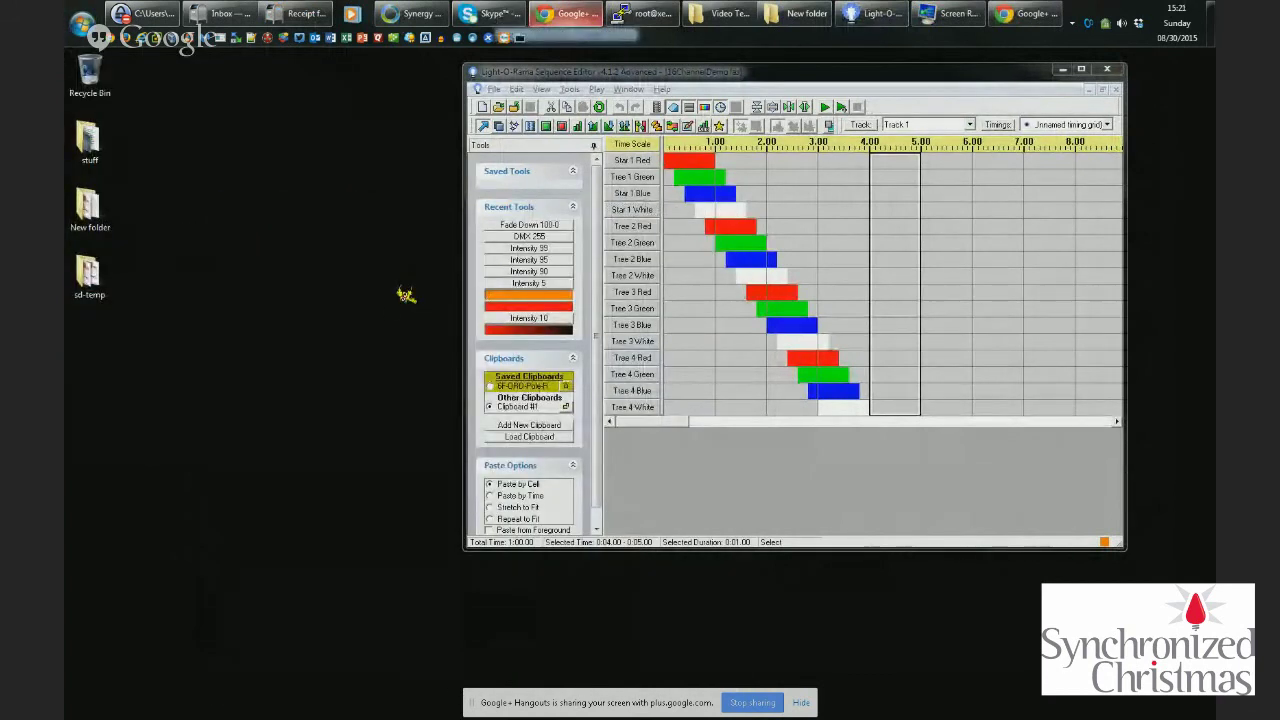
# Launch the LOR Visualizer and open the 16ChannelDemo.lee visualization
pyautogui.click(895, 12)
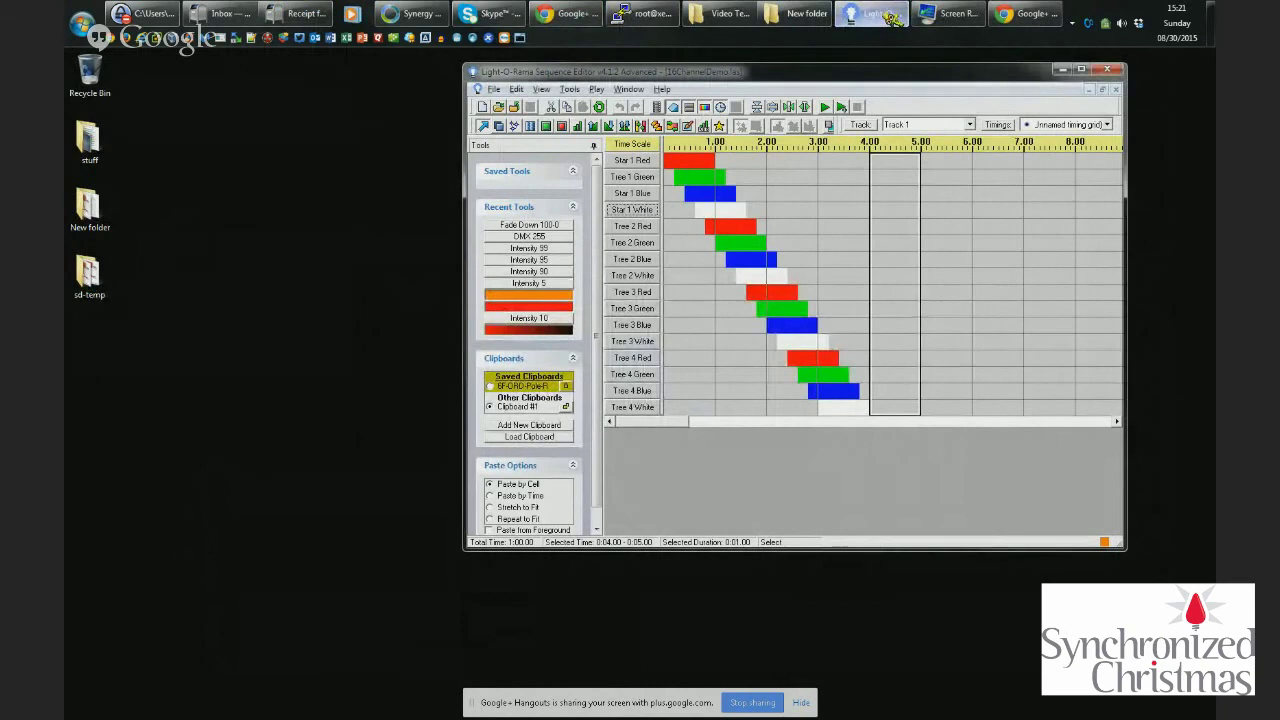
pyautogui.click(82, 22)
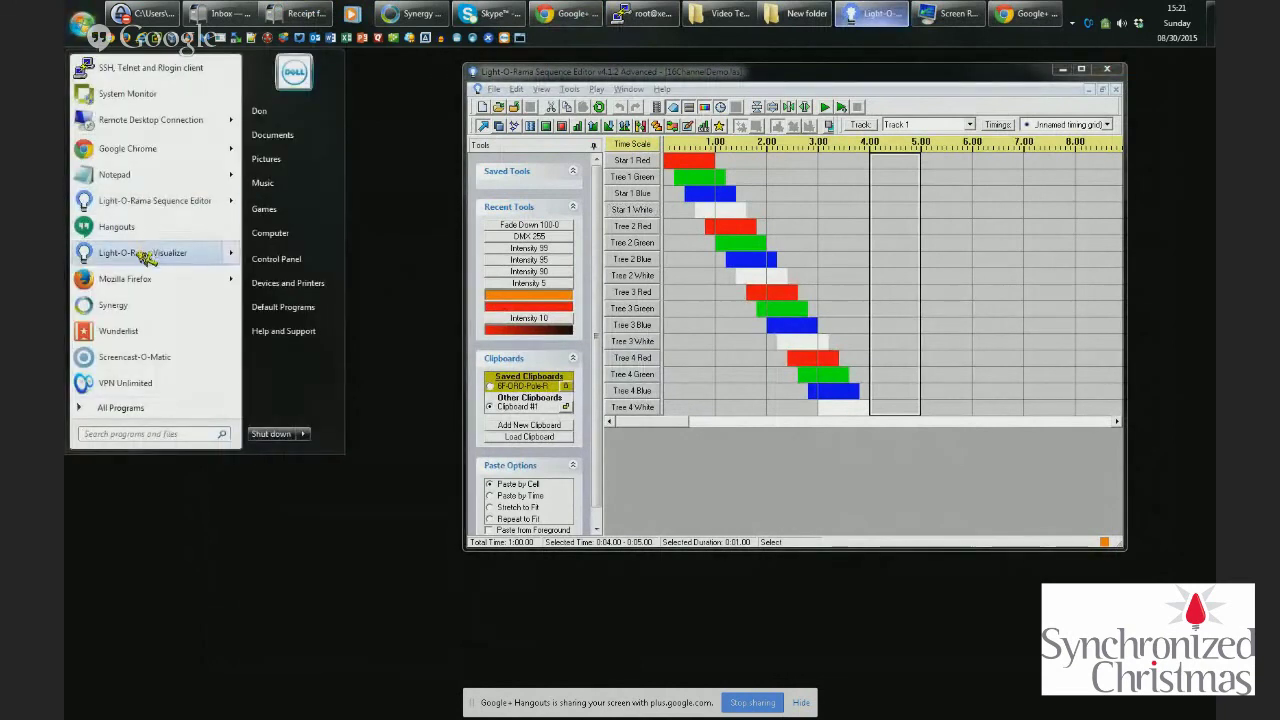
pyautogui.click(143, 252)
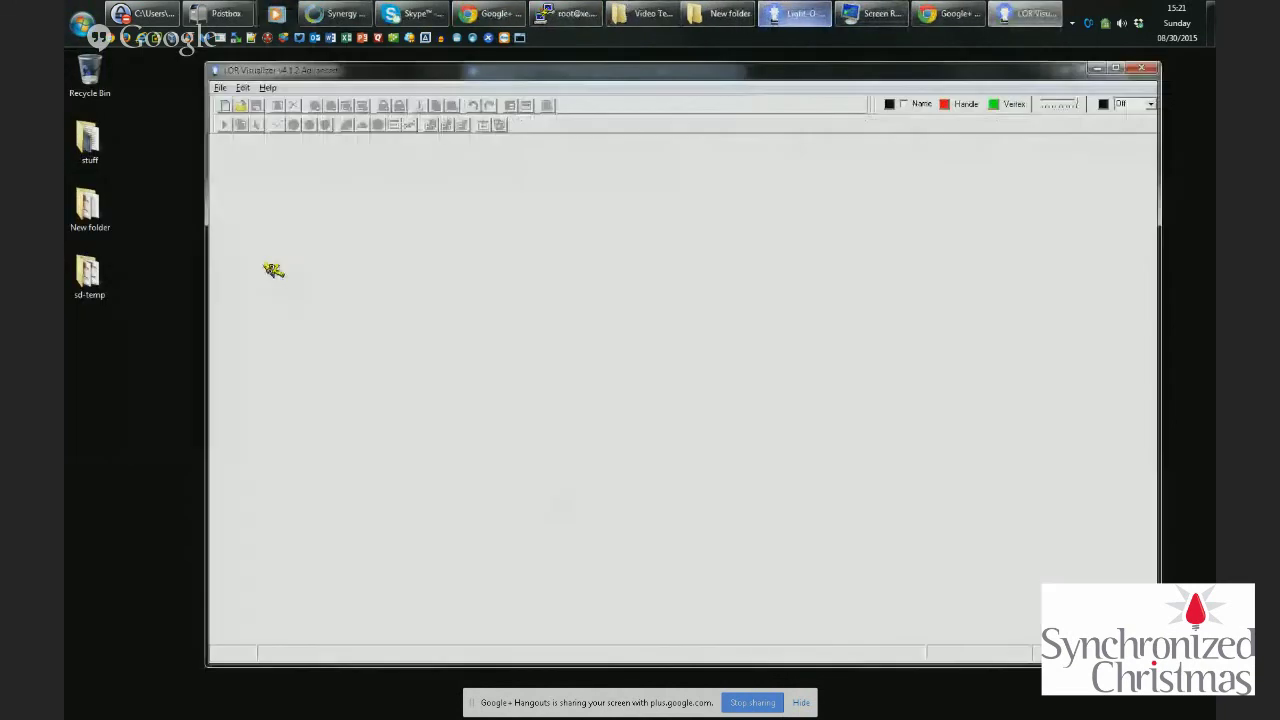
pyautogui.click(241, 106)
pyautogui.doubleClick(400, 156)
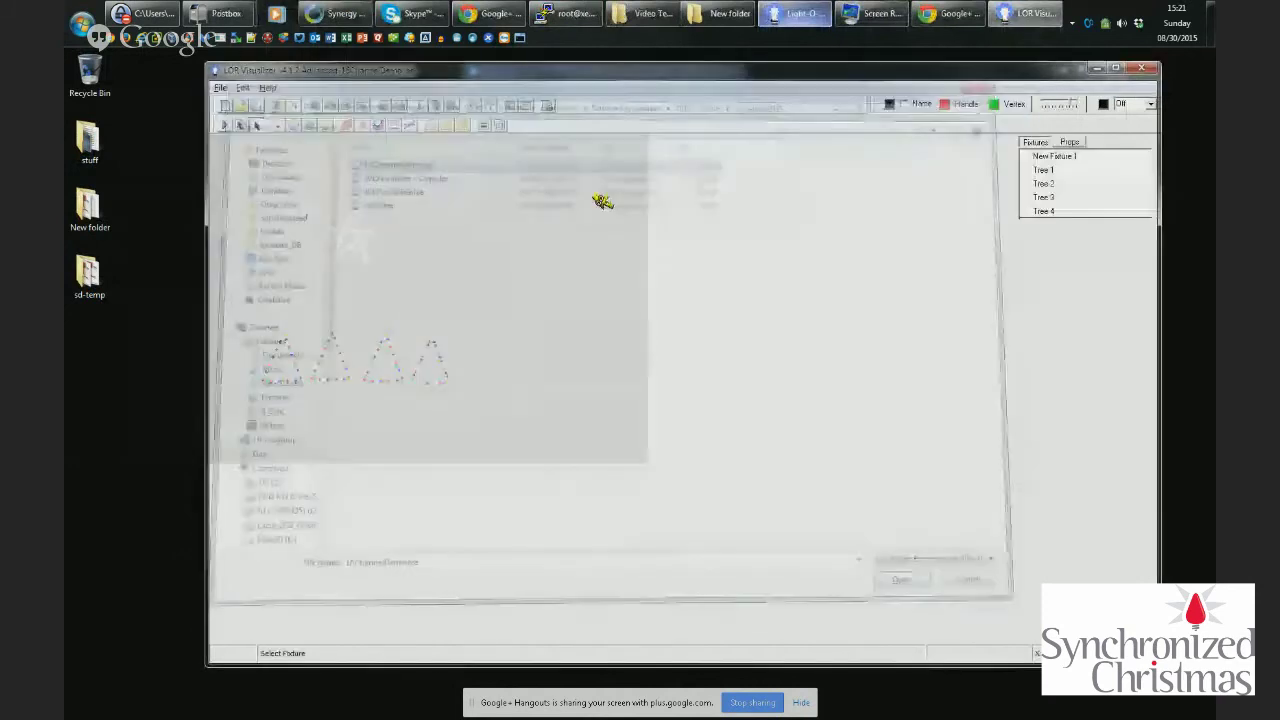
# Load the 16ChannelDemo.las sequence as the LOR reference file for the reopened visualization
pyautogui.click(243, 88)
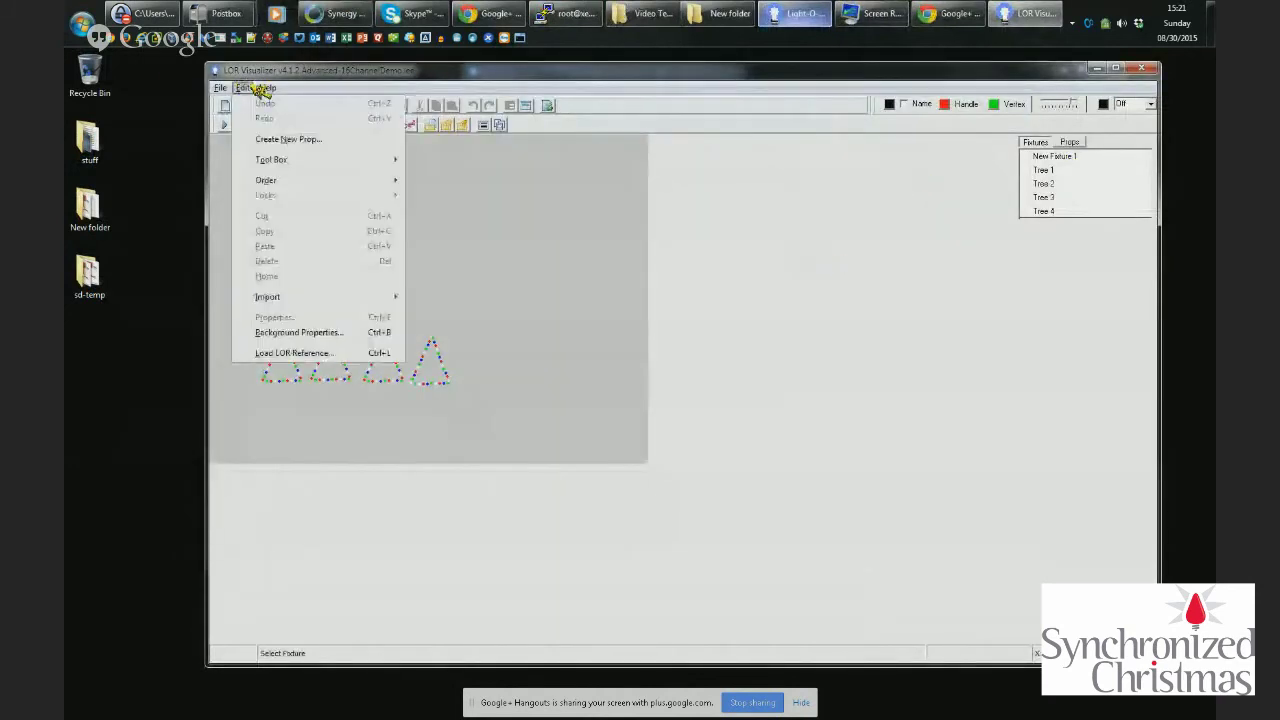
pyautogui.click(290, 353)
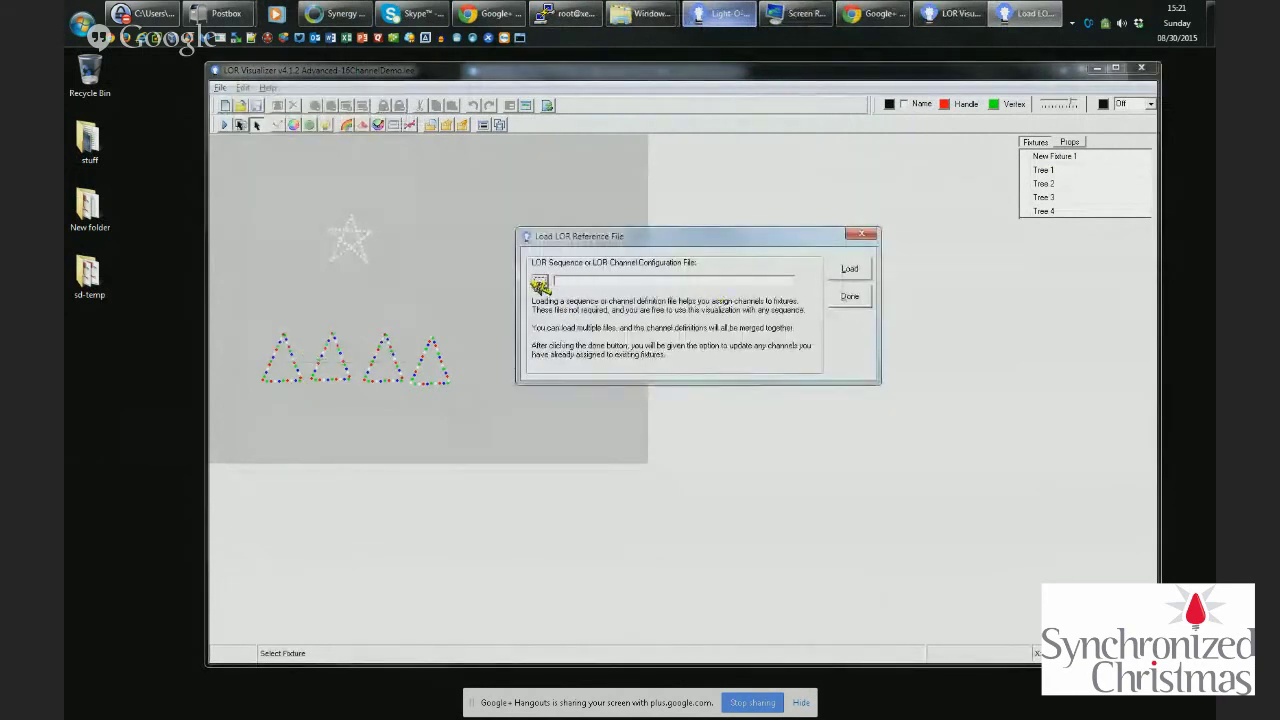
pyautogui.click(541, 278)
pyautogui.click(608, 277)
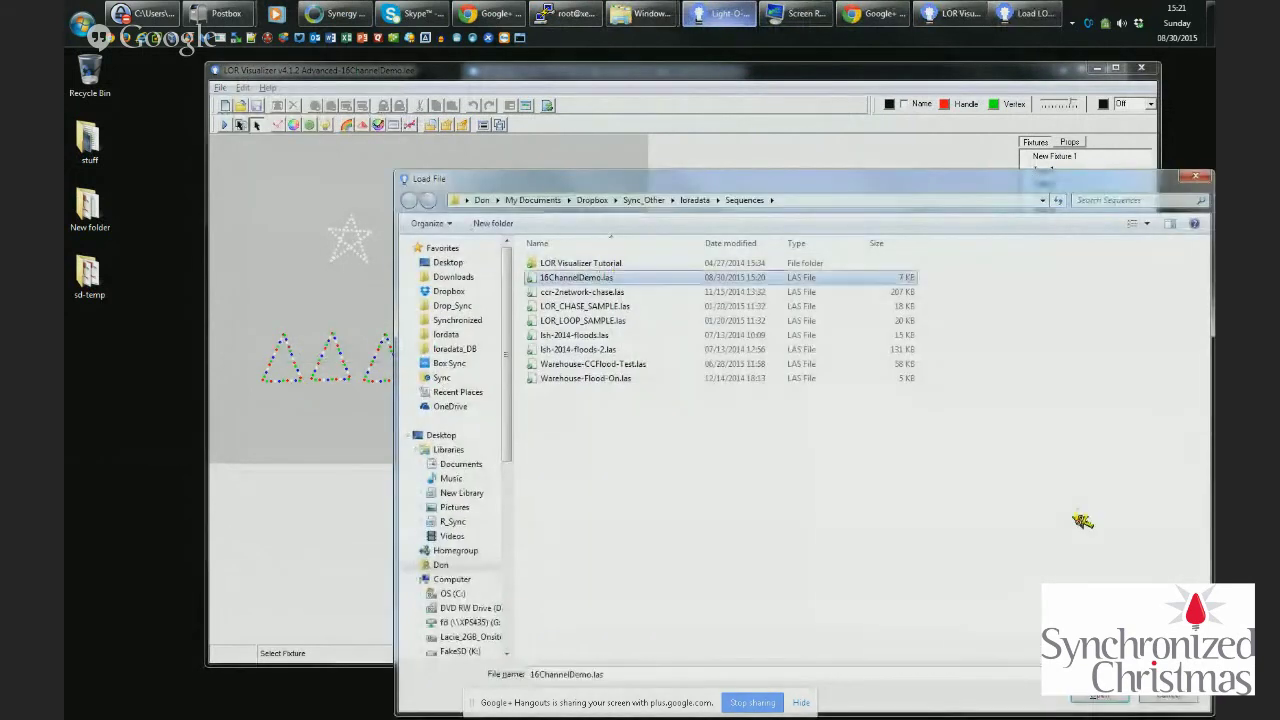
pyautogui.click(1102, 697)
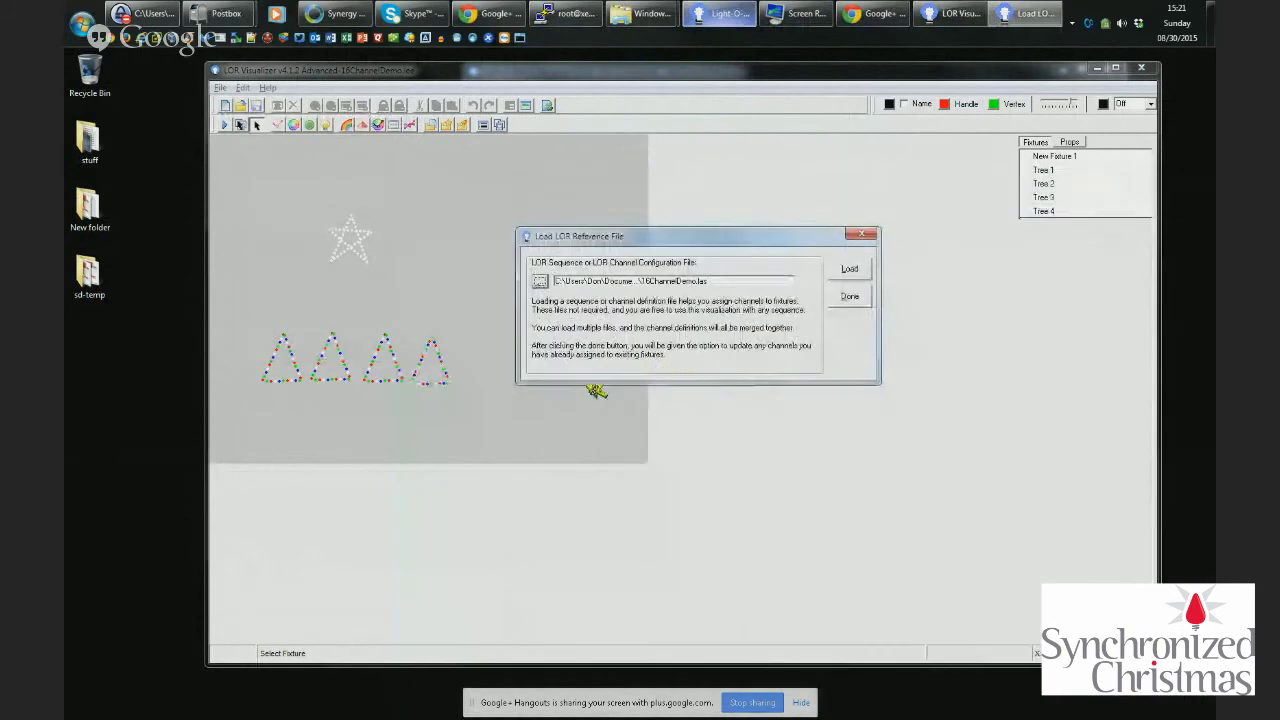
pyautogui.click(849, 269)
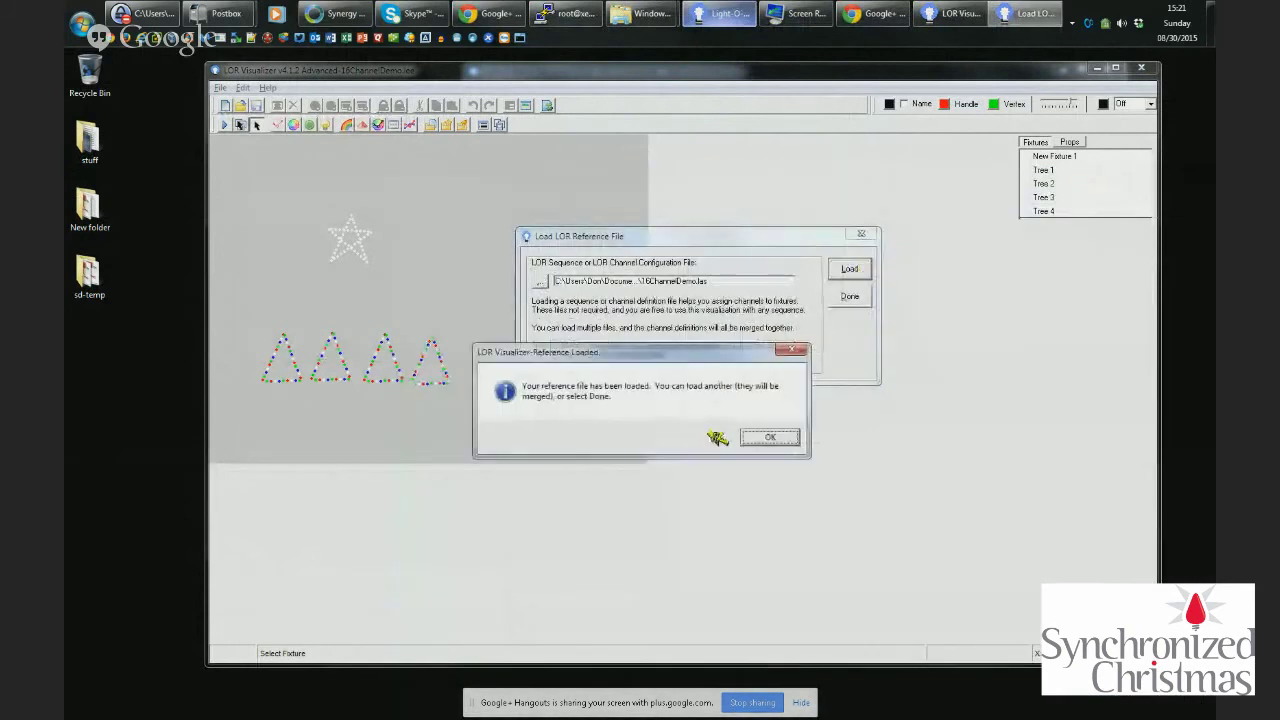
pyautogui.click(770, 439)
# Finish reference loading and update the fixtures' assigned channels, matching them based on name
pyautogui.click(849, 296)
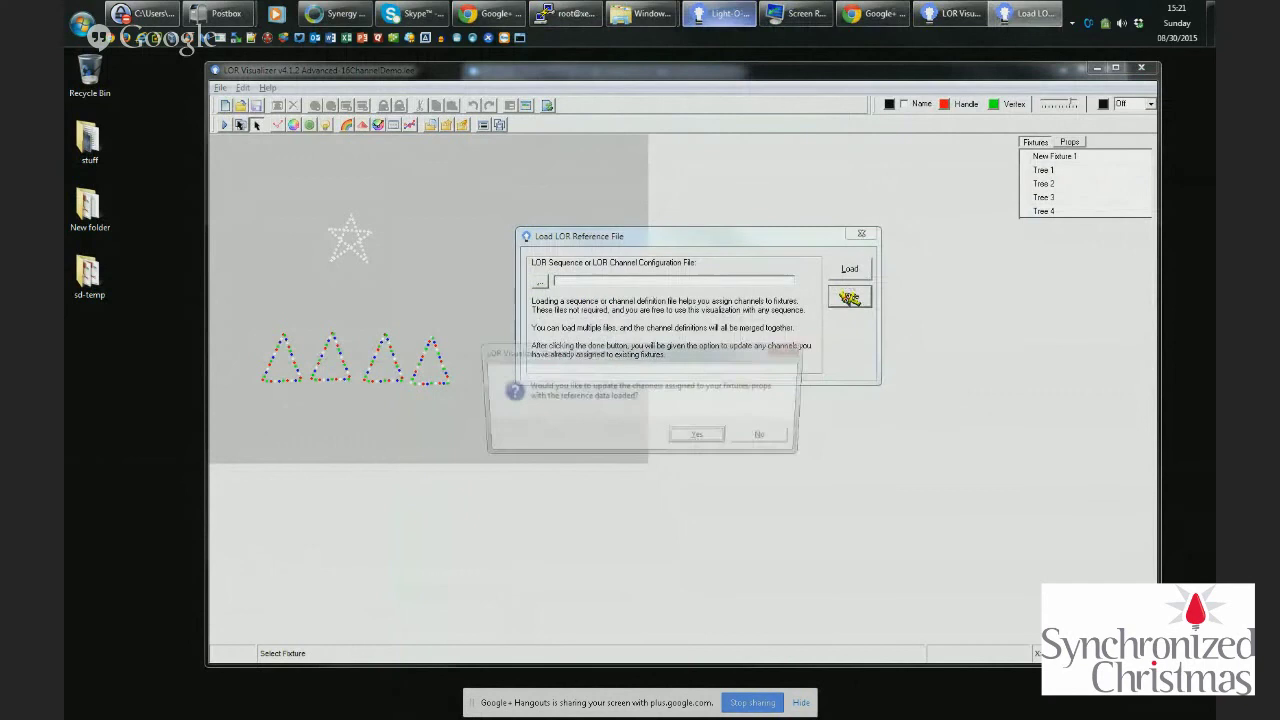
pyautogui.click(715, 438)
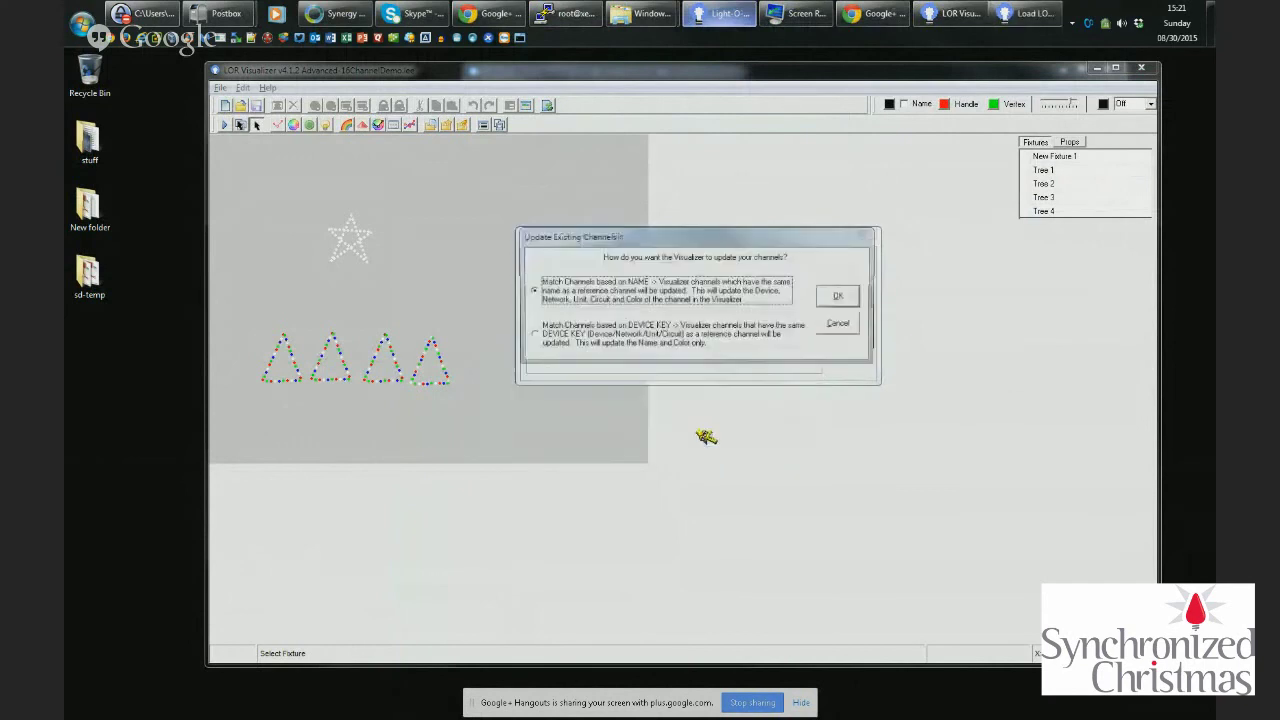
pyautogui.click(845, 297)
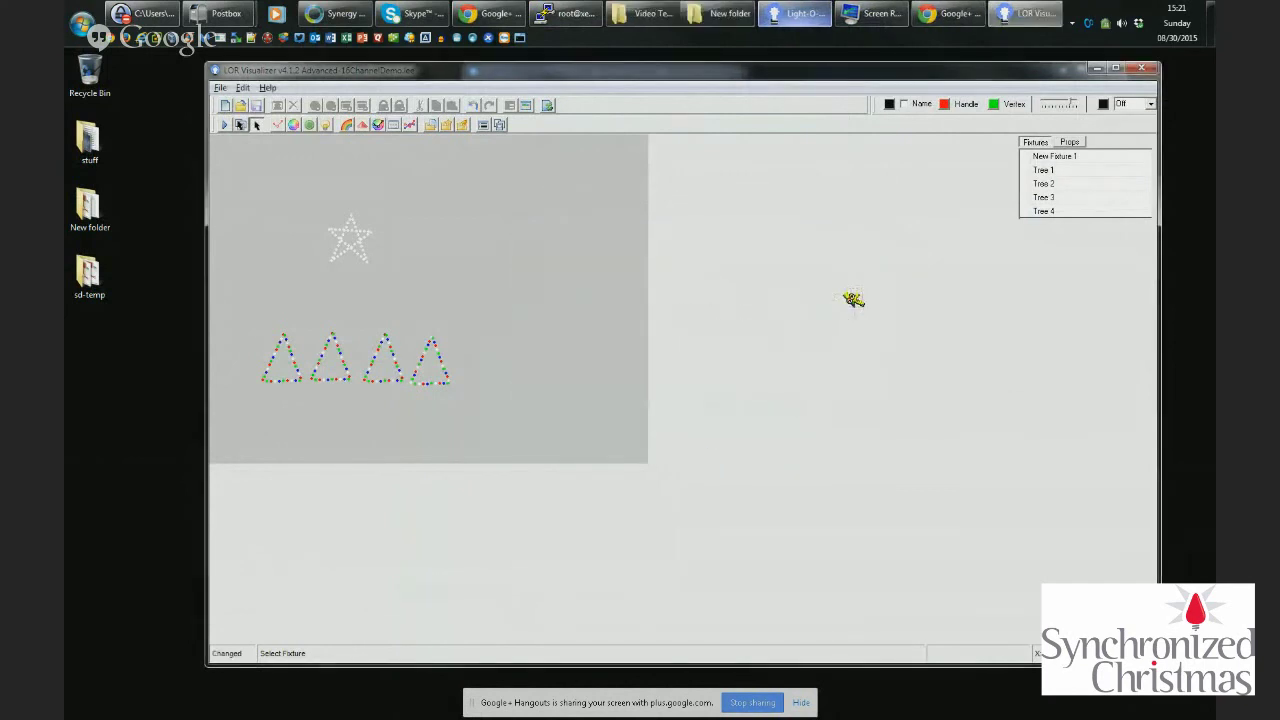
# Compare the assigned channel names in the star fixture's properties with the channel names in the Sequence Editor
pyautogui.doubleClick(1064, 171)
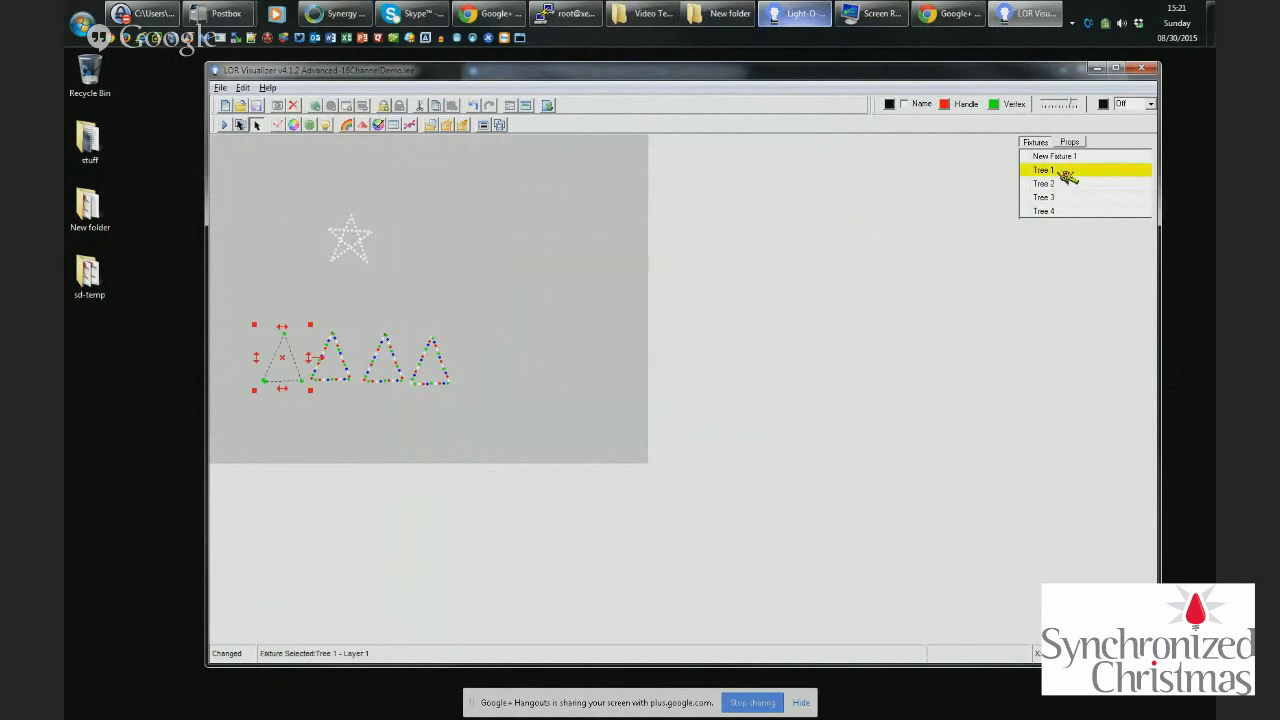
pyautogui.press('Escape')
pyautogui.doubleClick(1066, 158)
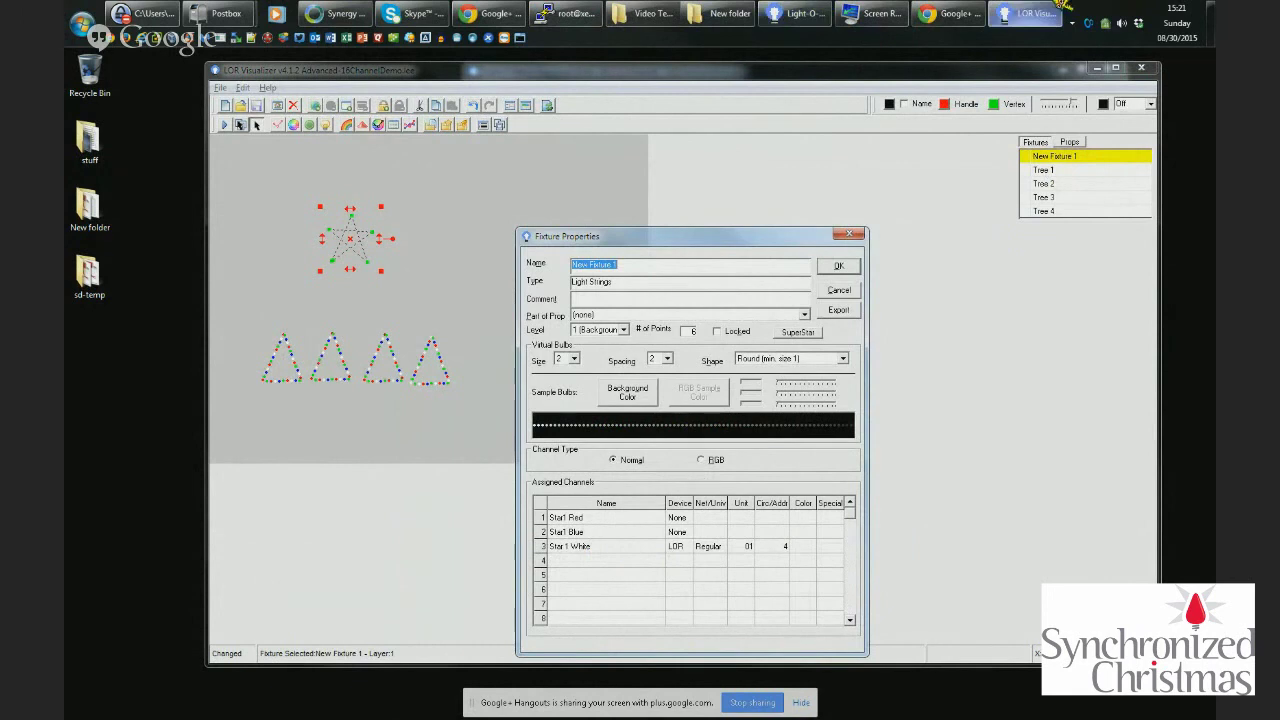
pyautogui.click(813, 12)
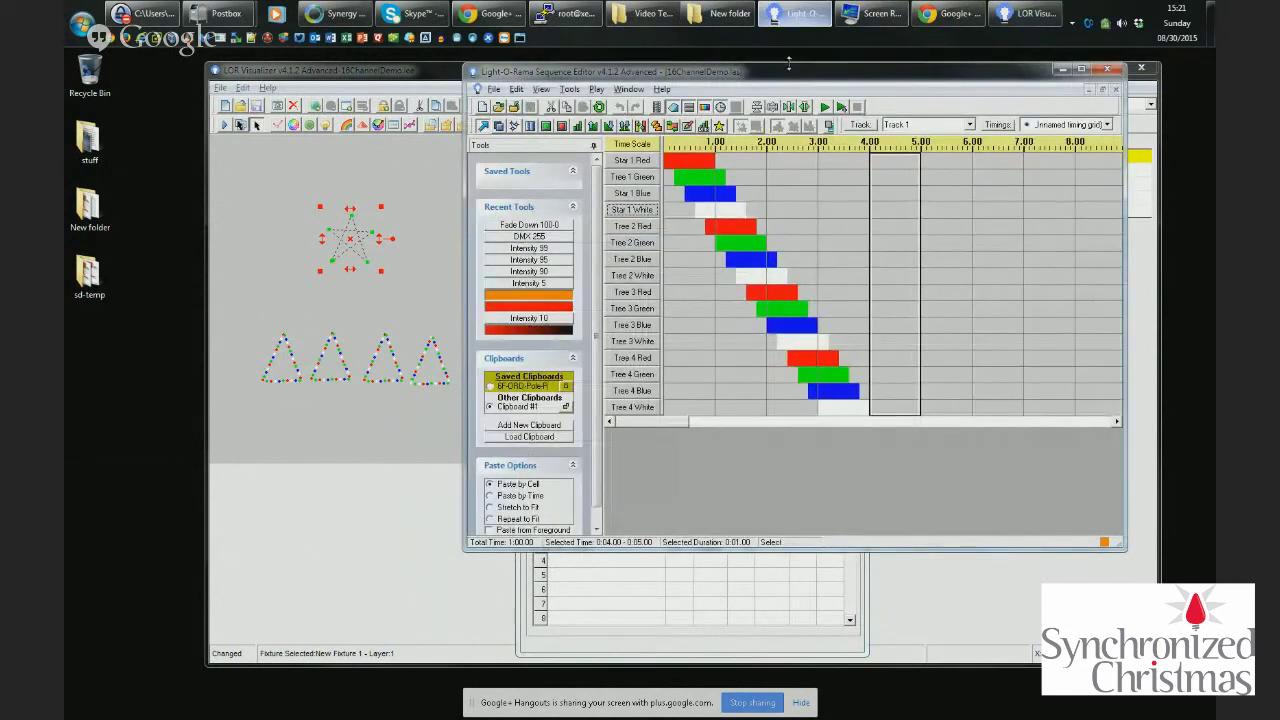
pyautogui.moveTo(795, 76); pyautogui.dragTo(428, 73)
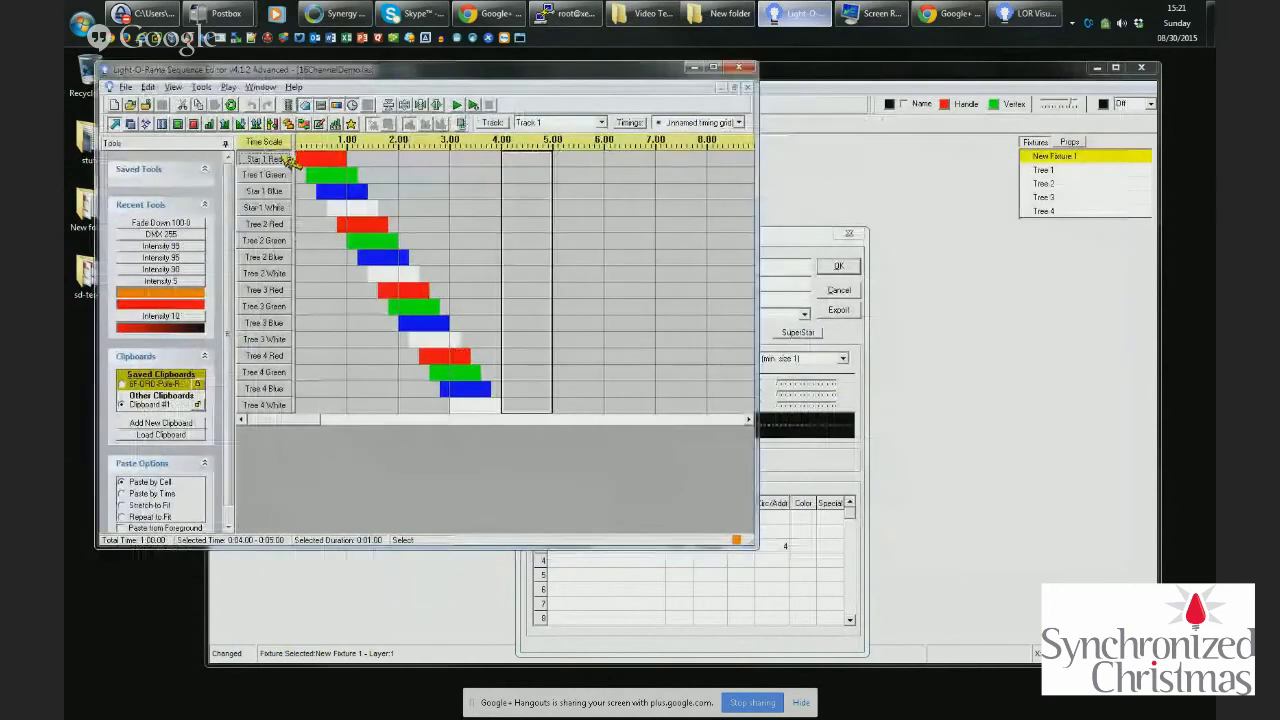
pyautogui.doubleClick(288, 159)
pyautogui.press('Return')
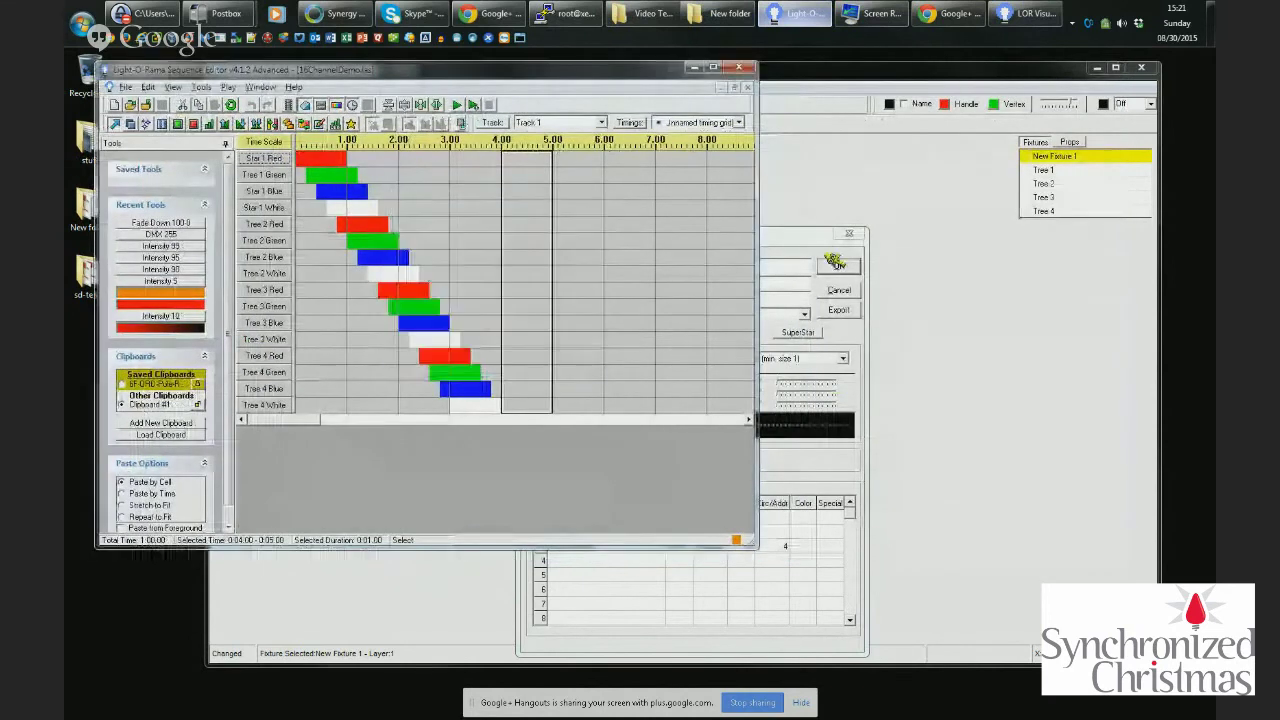
pyautogui.click(1001, 243)
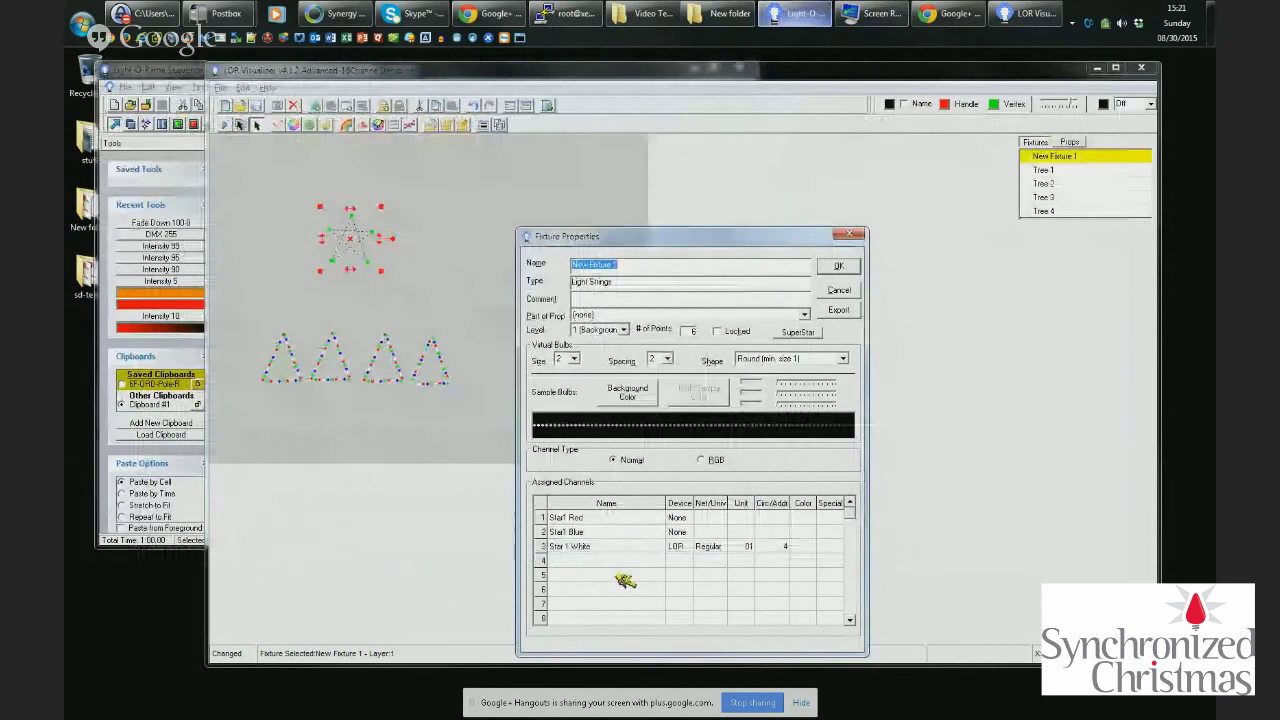
# Rename the star fixture's red and blue channels as Star 1 Red and Star 1 Blue, and apply the fixture properties
pyautogui.doubleClick(612, 517)
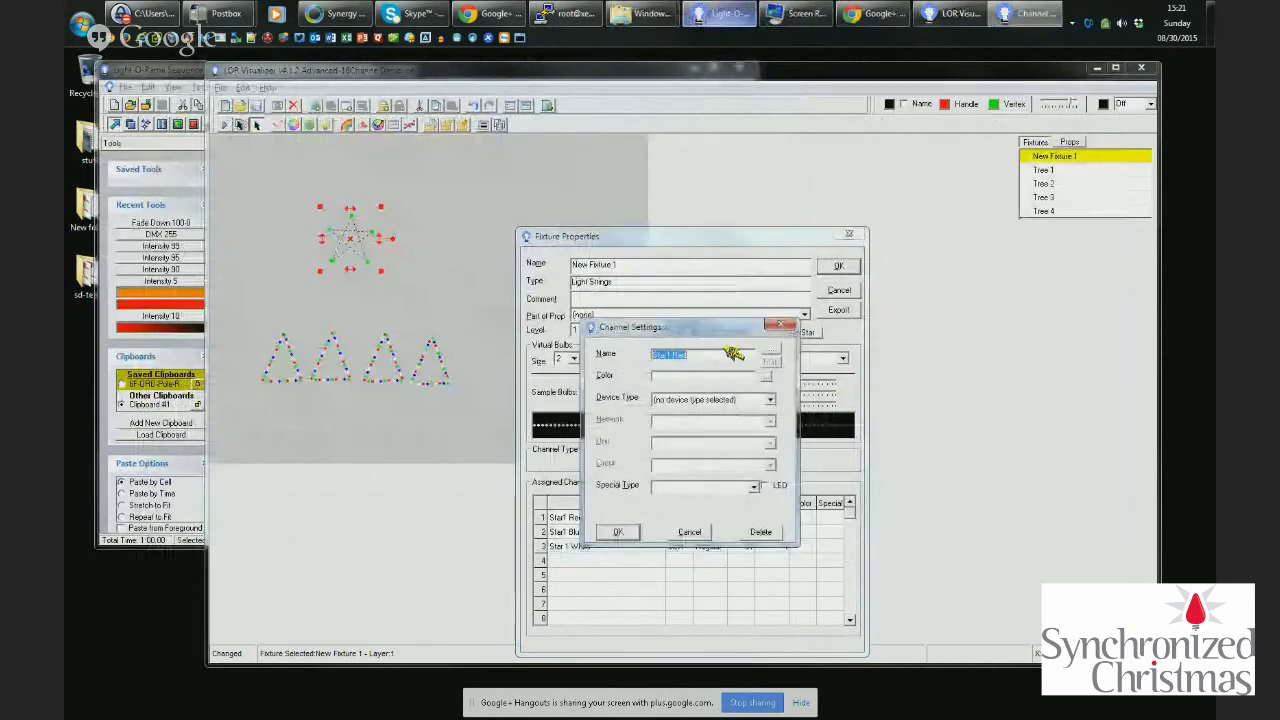
pyautogui.click(670, 355)
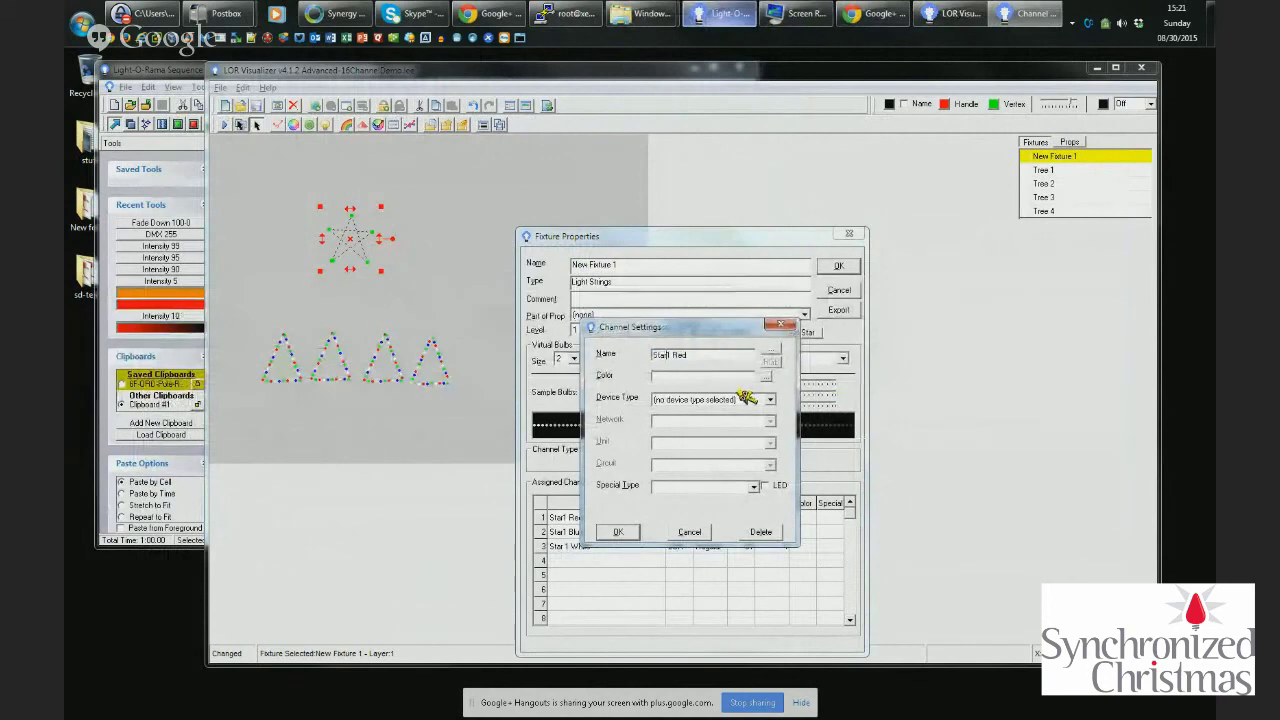
pyautogui.click(630, 533)
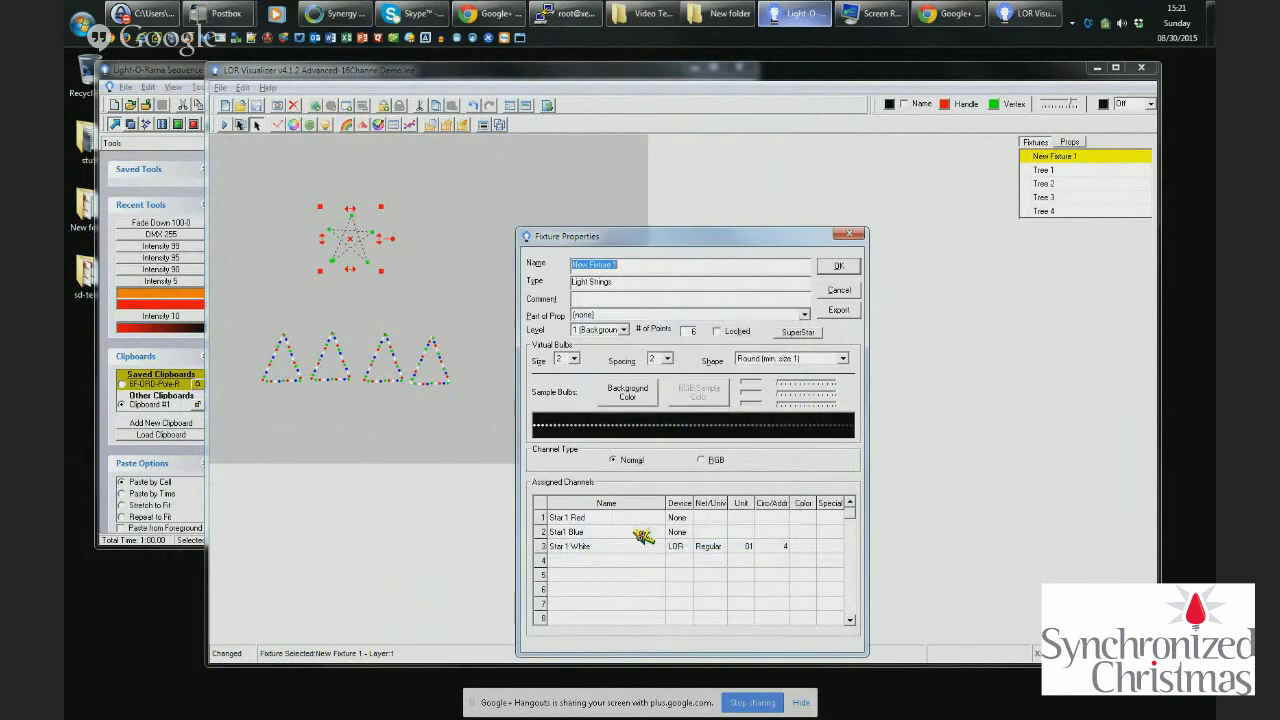
pyautogui.doubleClick(580, 533)
pyautogui.click(667, 354)
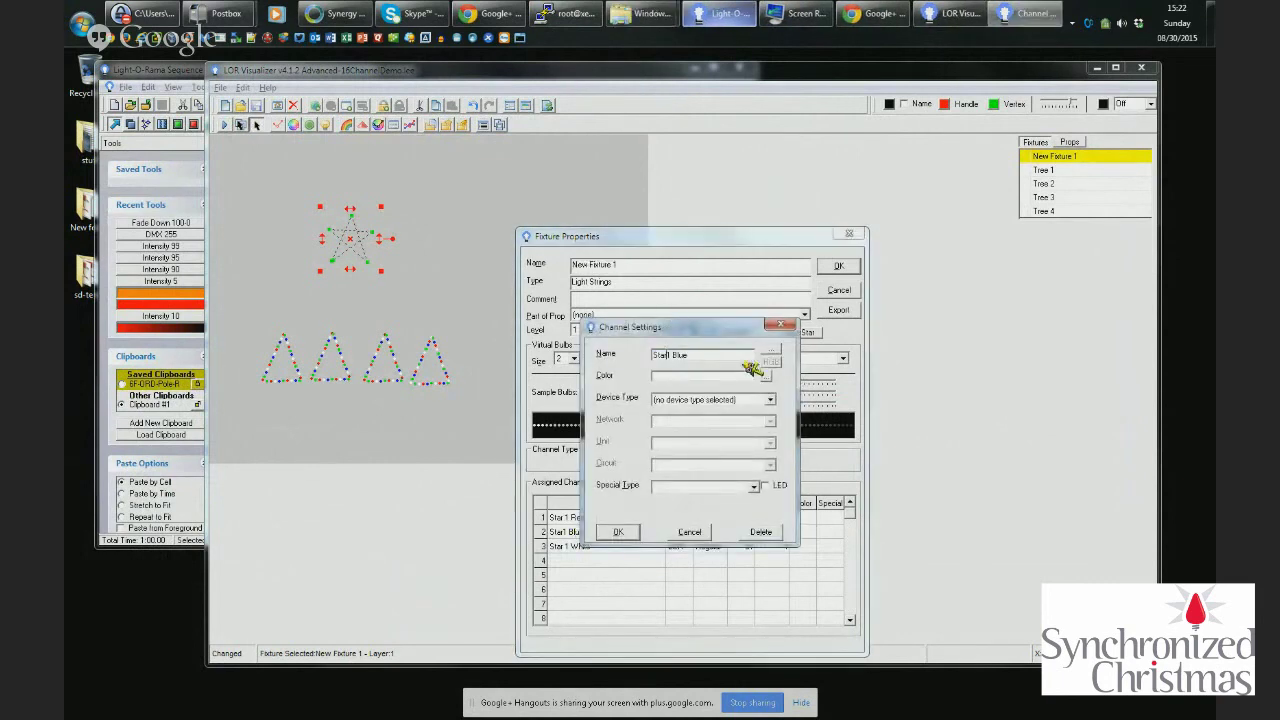
pyautogui.click(618, 532)
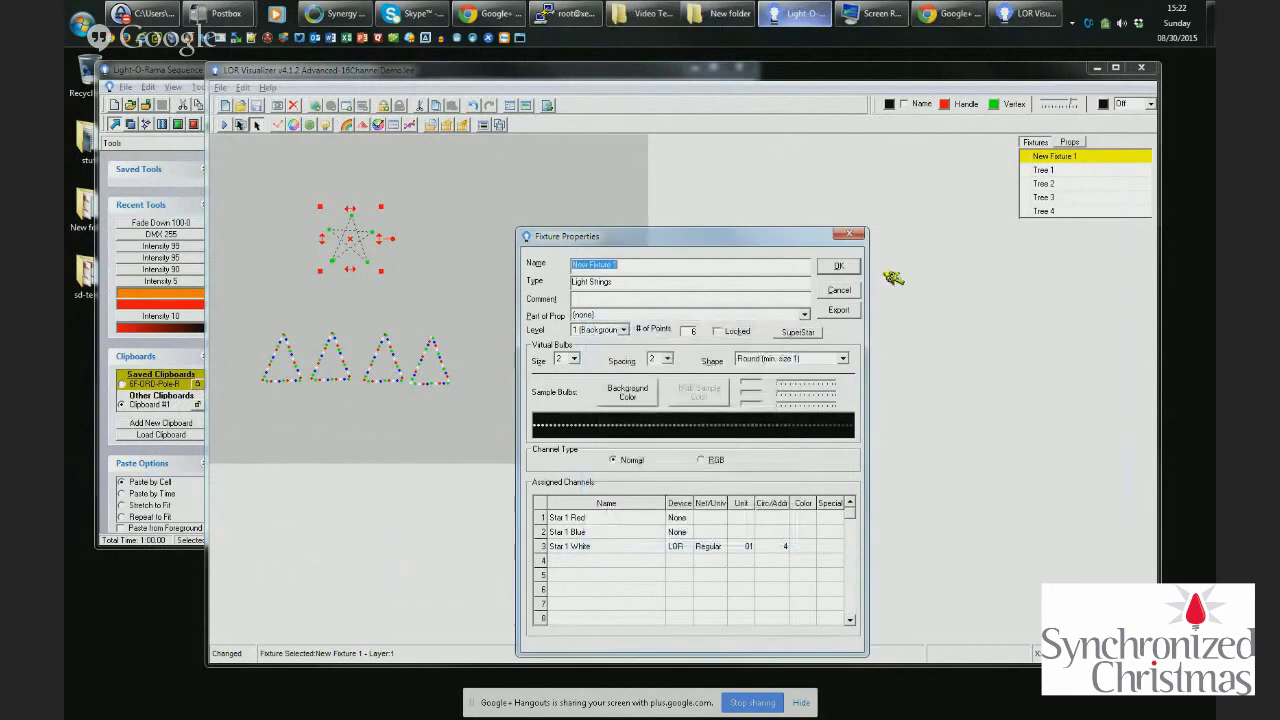
pyautogui.click(838, 266)
# Reload 16ChannelDemo.las as the LOR reference file
pyautogui.click(243, 87)
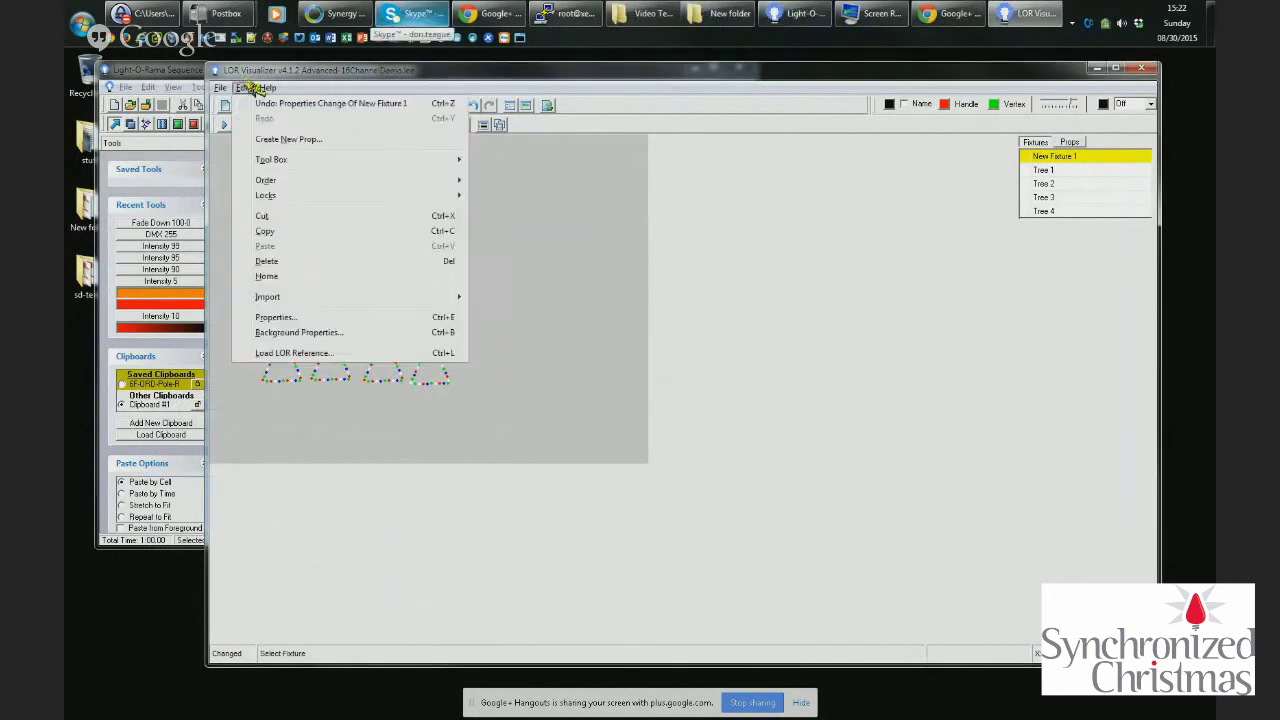
pyautogui.click(300, 352)
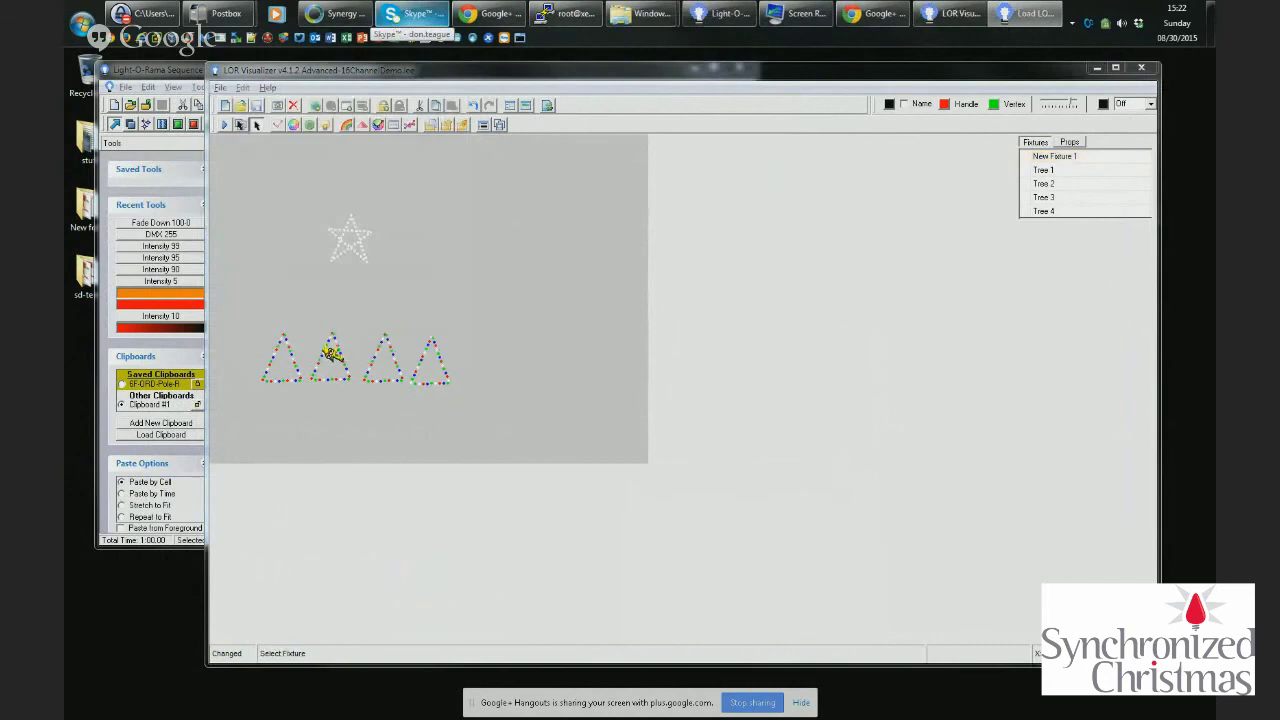
pyautogui.click(546, 281)
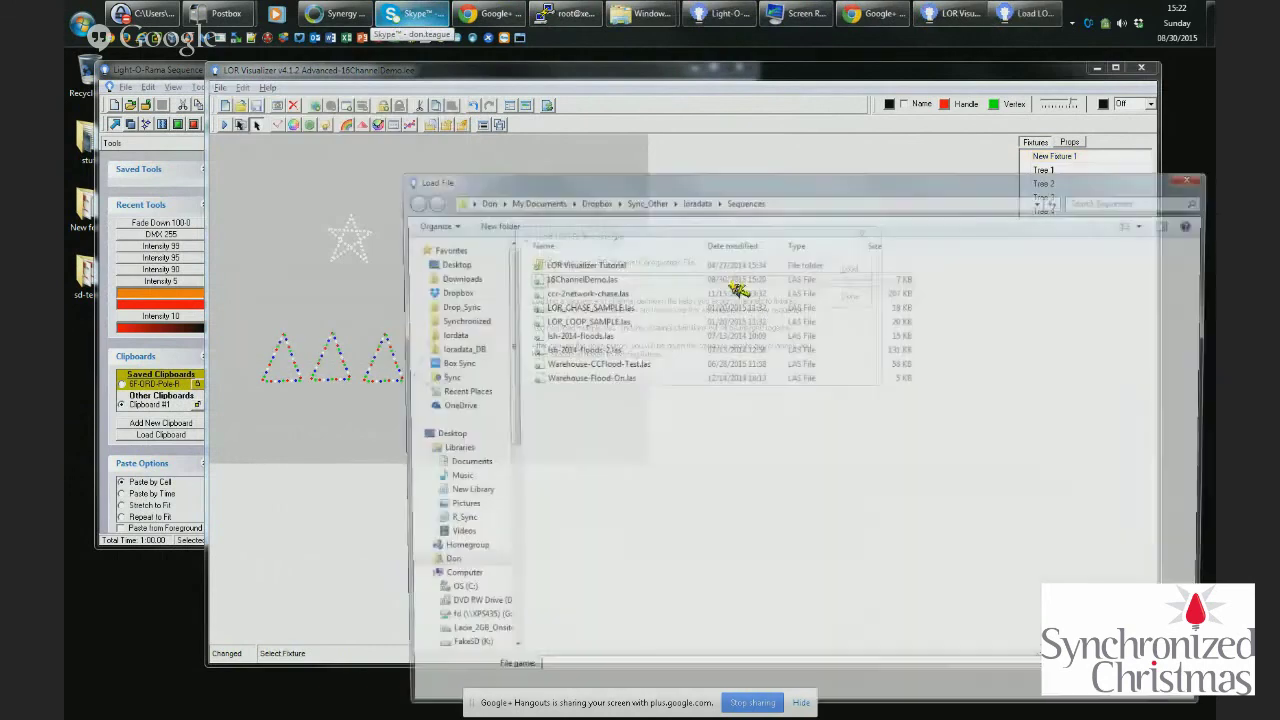
pyautogui.doubleClick(545, 286)
pyautogui.click(848, 276)
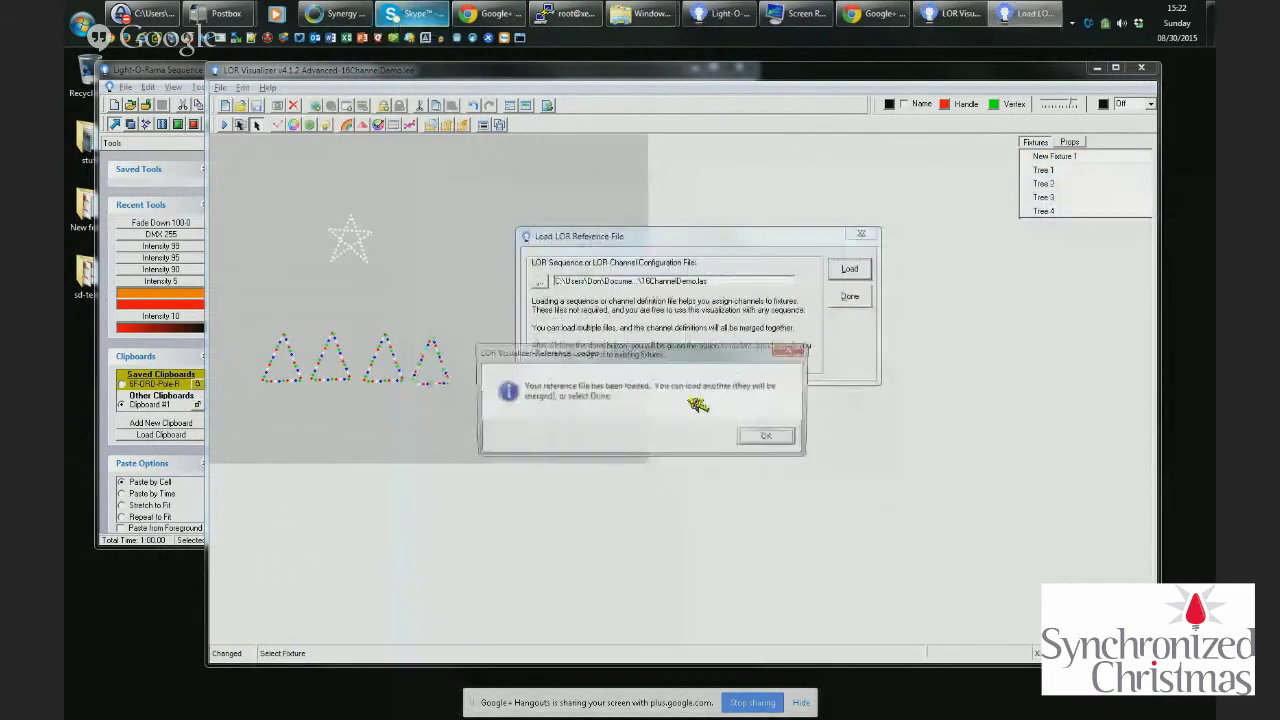
pyautogui.click(766, 433)
# Complete the reference load and update the existing fixture channels from it, matching based on name
pyautogui.click(852, 300)
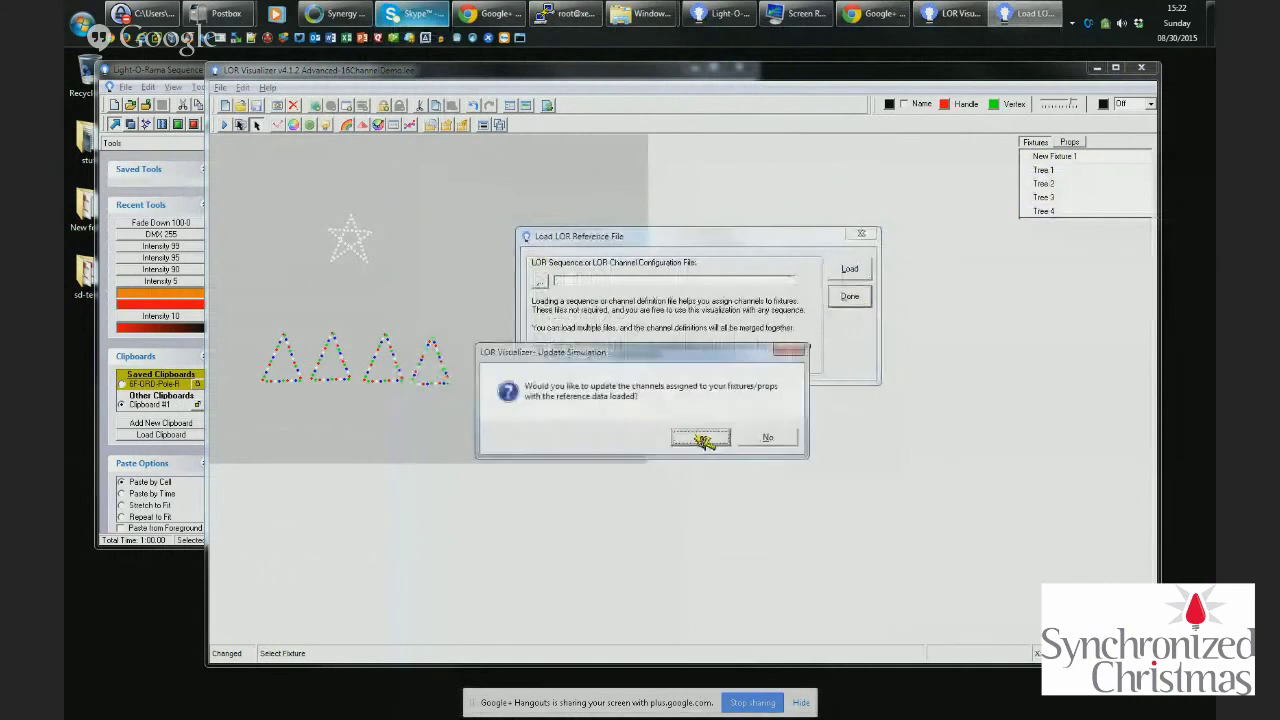
pyautogui.click(700, 437)
pyautogui.click(848, 300)
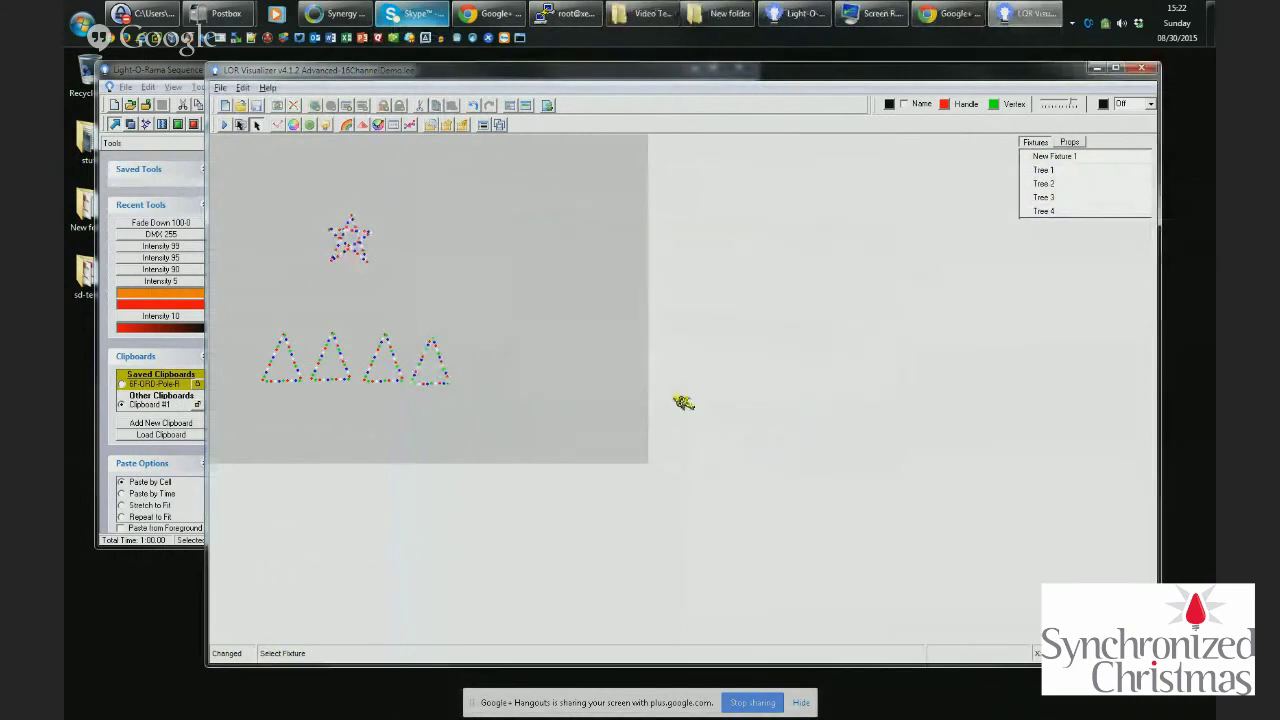
# Check the assigned channels in the properties of the star fixture and Tree 1, closing both unchanged
pyautogui.click(1064, 159)
pyautogui.doubleClick(1066, 160)
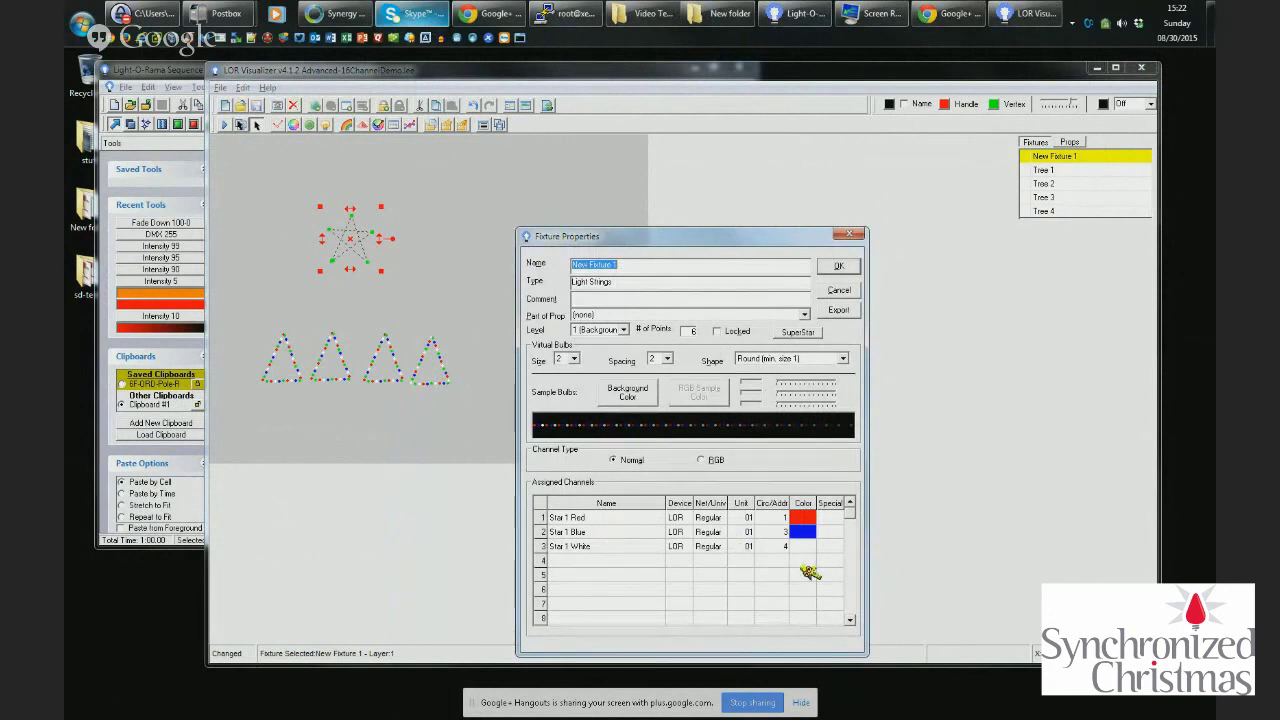
pyautogui.click(849, 234)
pyautogui.click(1074, 172)
pyautogui.doubleClick(1074, 172)
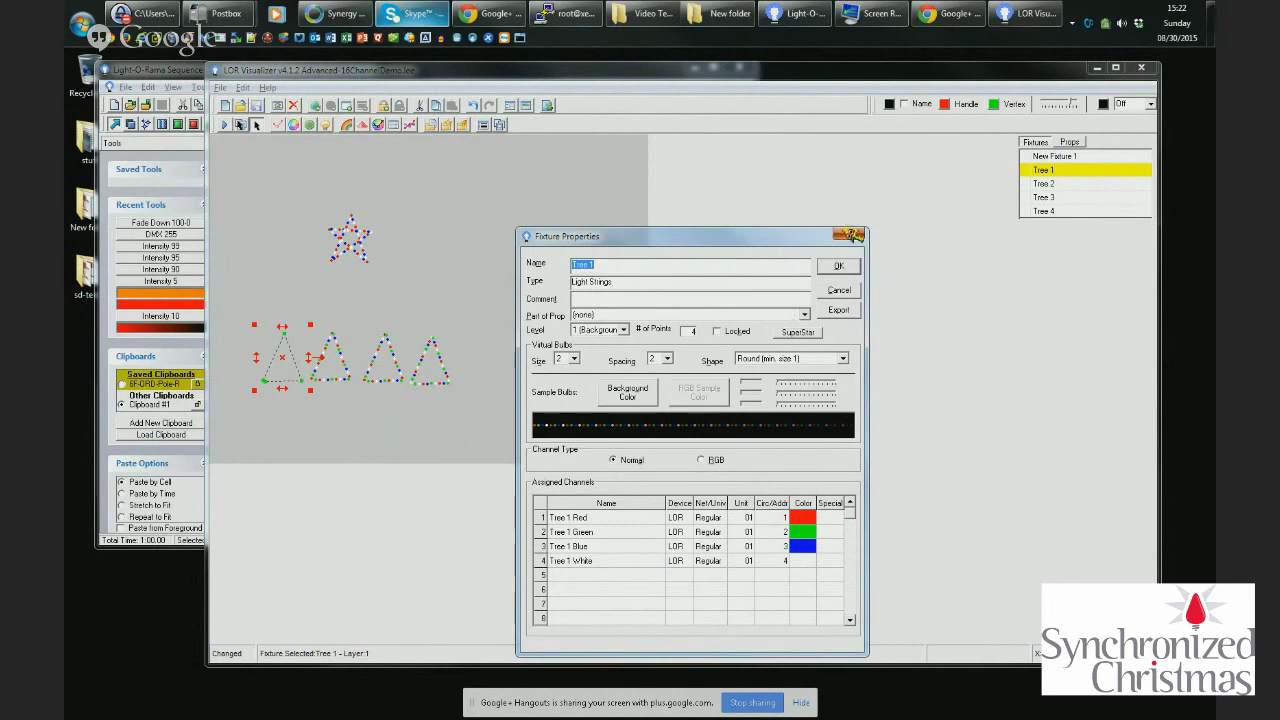
pyautogui.click(849, 234)
# Delete the Tree 1 fixture and save the visualization
pyautogui.press('Delete')
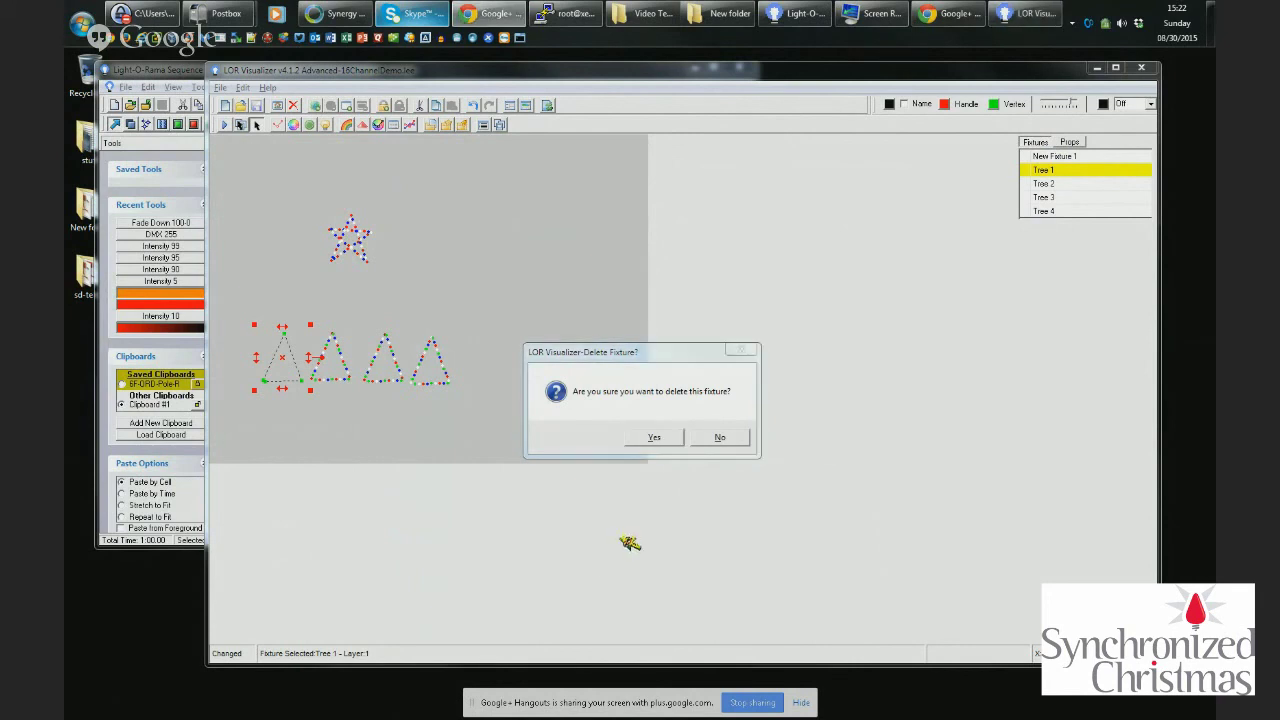
pyautogui.click(656, 437)
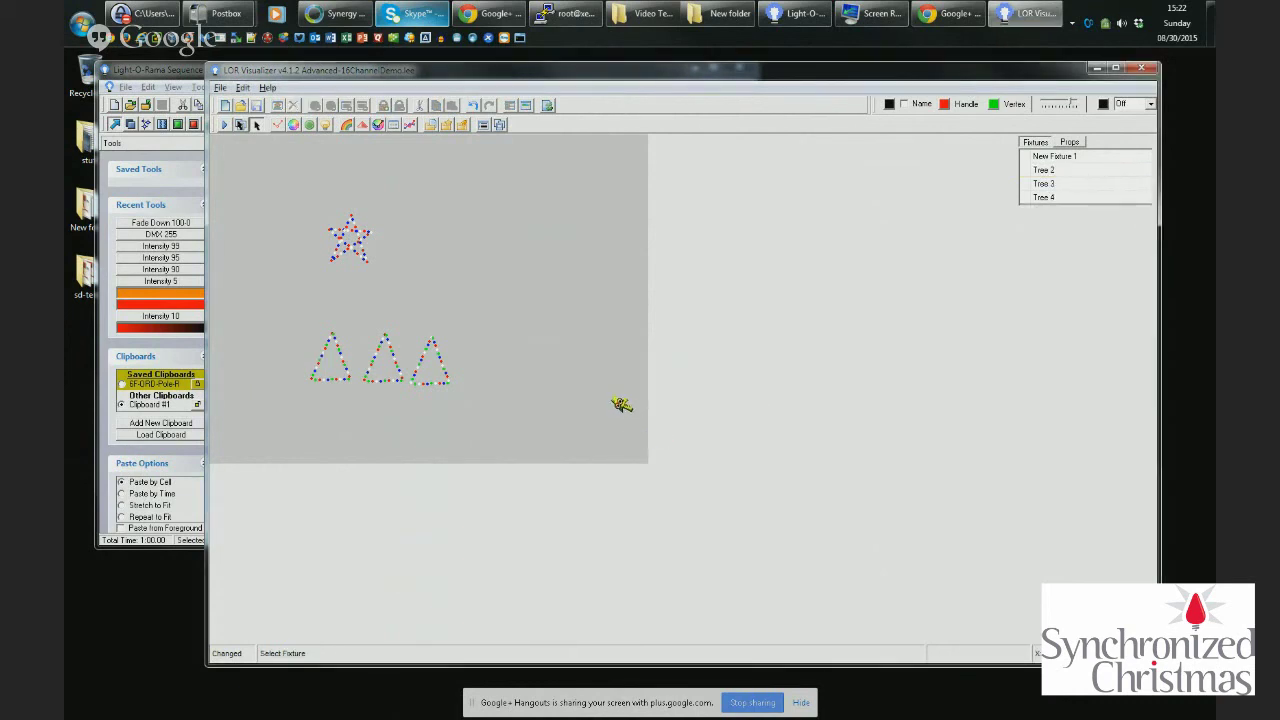
pyautogui.click(257, 106)
# Start the simulation and arrange its window side by side with the Sequence Editor
pyautogui.click(231, 121)
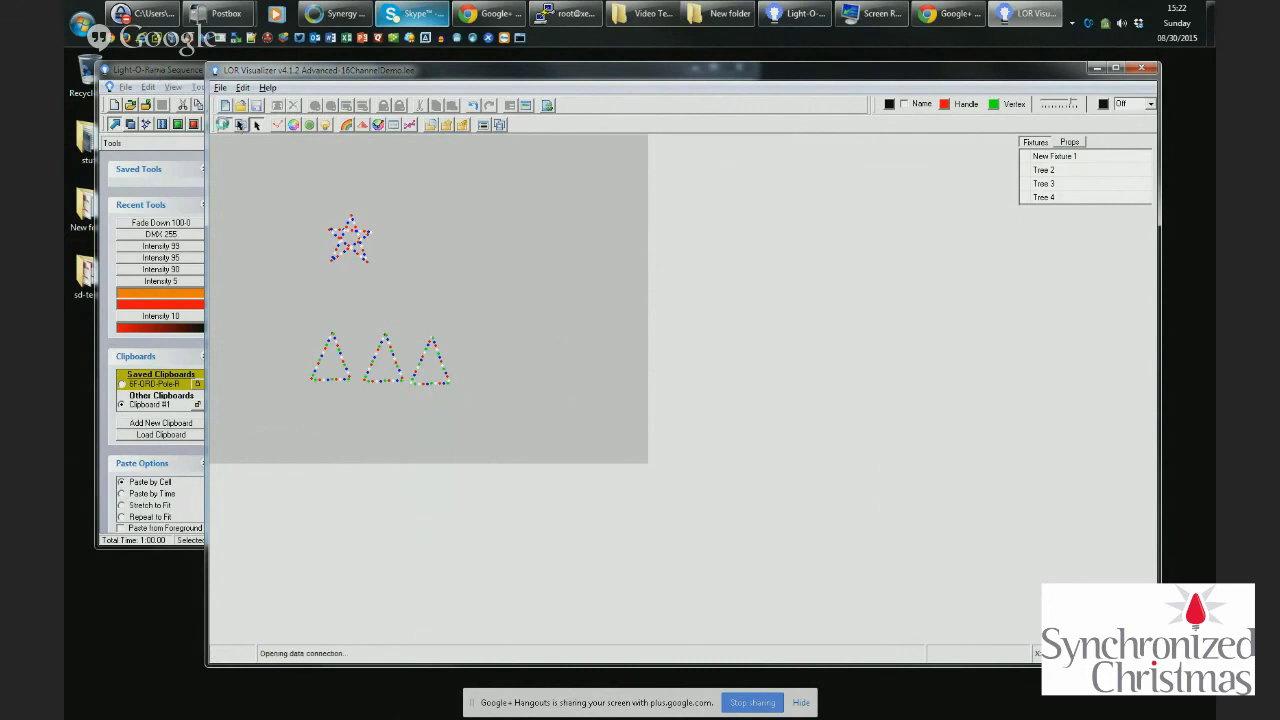
pyautogui.moveTo(535, 183); pyautogui.dragTo(201, 176)
pyautogui.moveTo(261, 69); pyautogui.dragTo(720, 97)
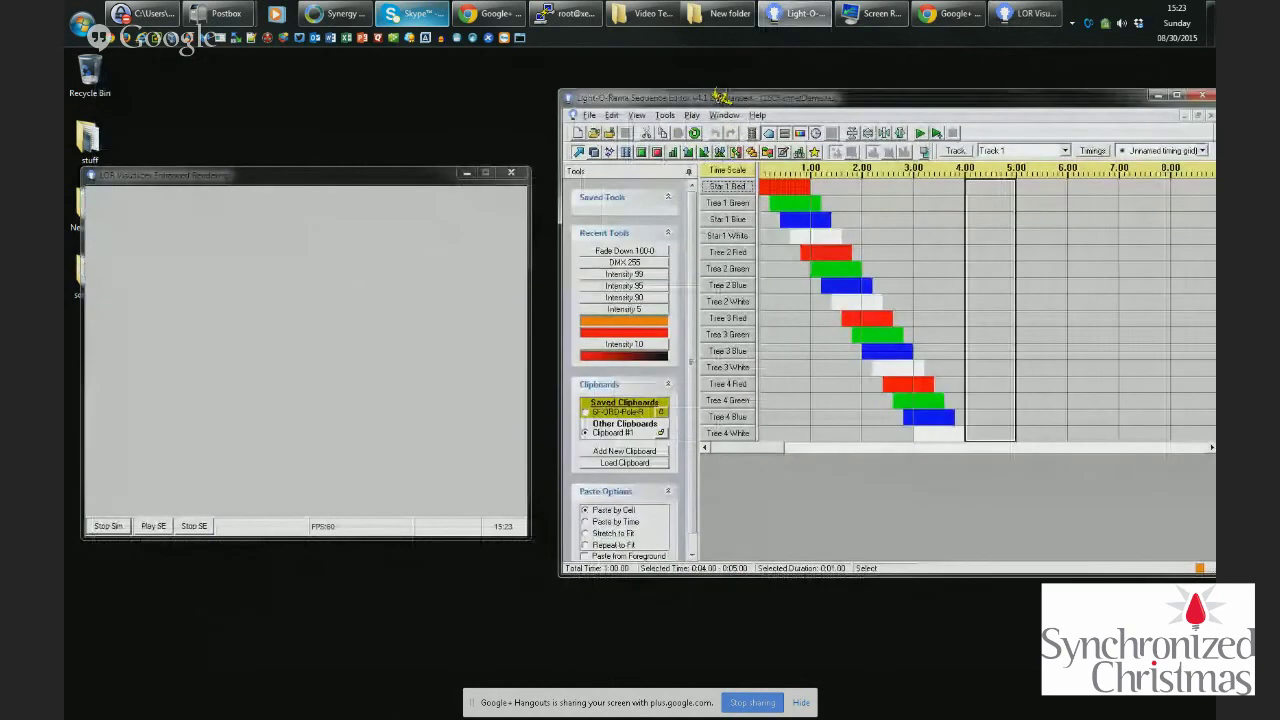
# Play the sequence against the running simulation, then stop playback and end the simulation
pyautogui.press('space')
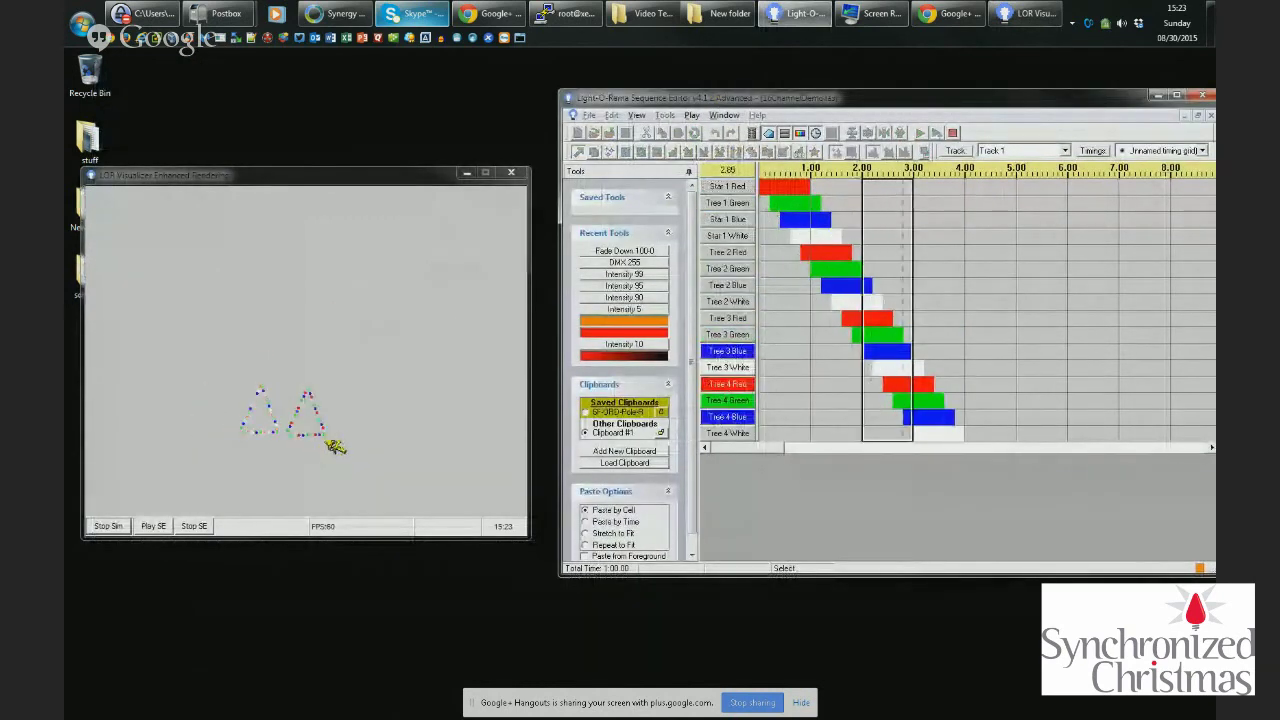
pyautogui.press('space')
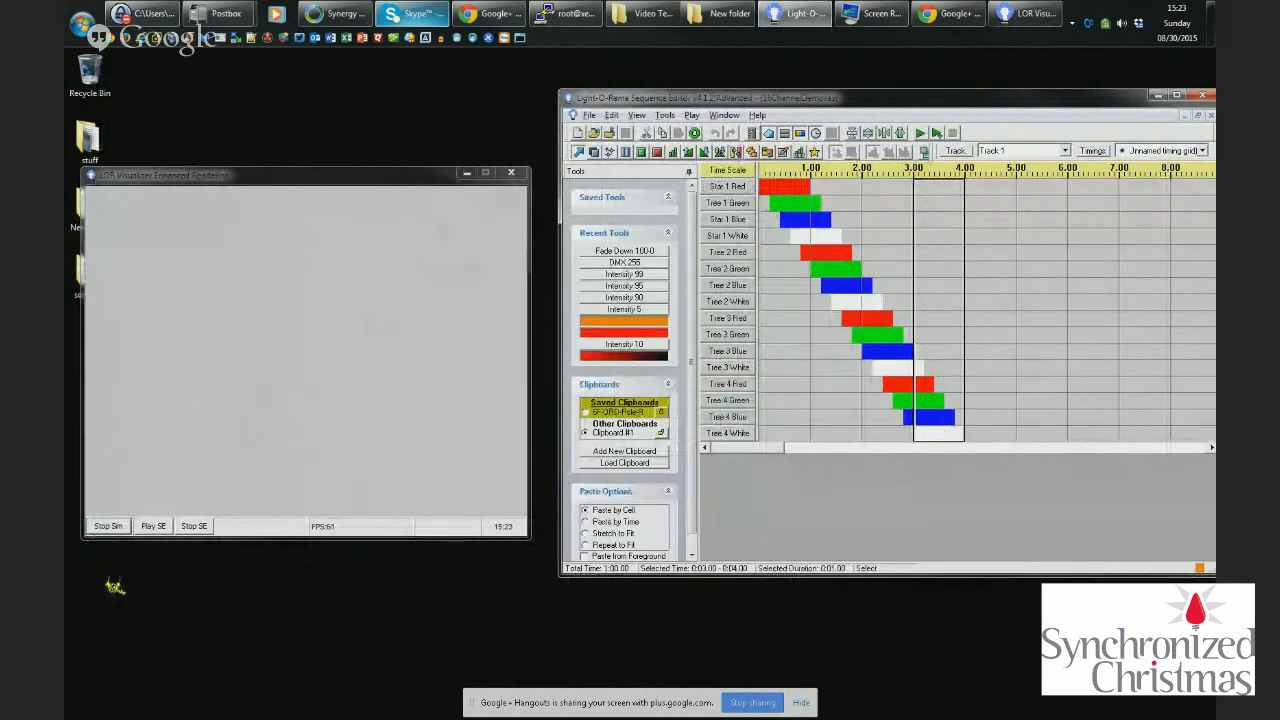
pyautogui.click(108, 526)
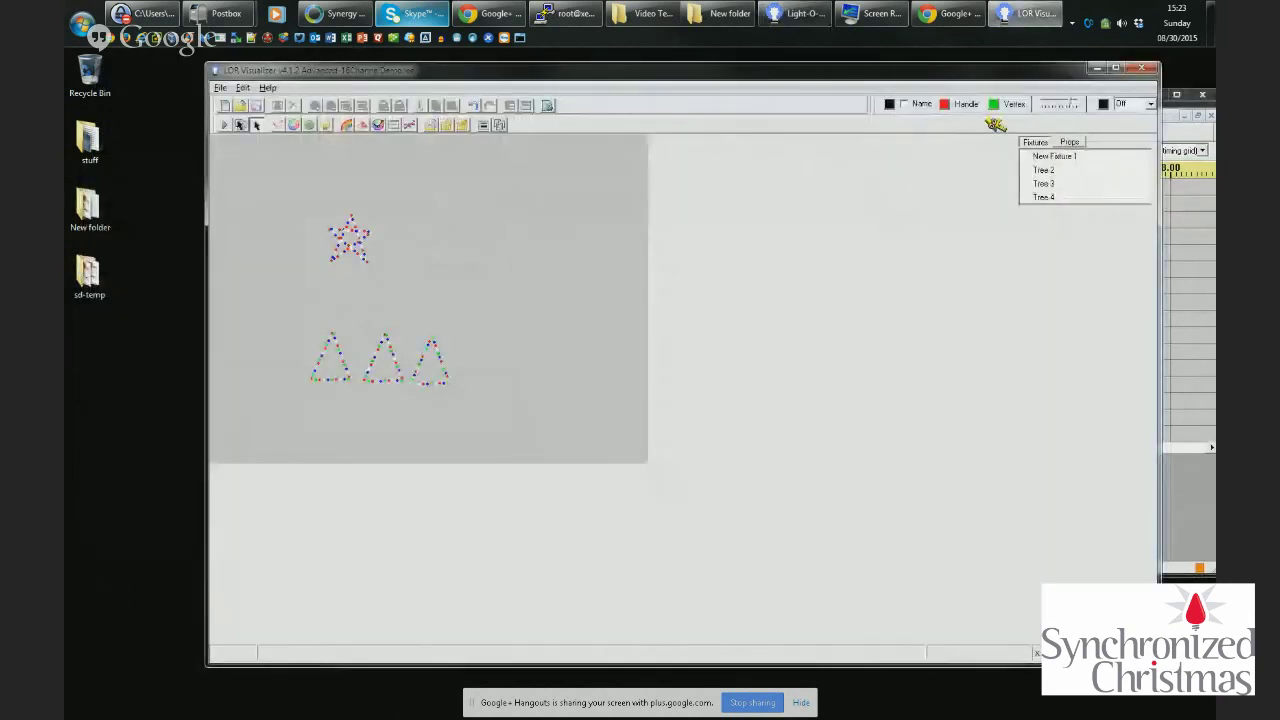
# Darken the visualization's background to black and replay the sequence in a restarted simulation
pyautogui.click(1058, 106)
pyautogui.moveTo(1058, 106); pyautogui.dragTo(1046, 114)
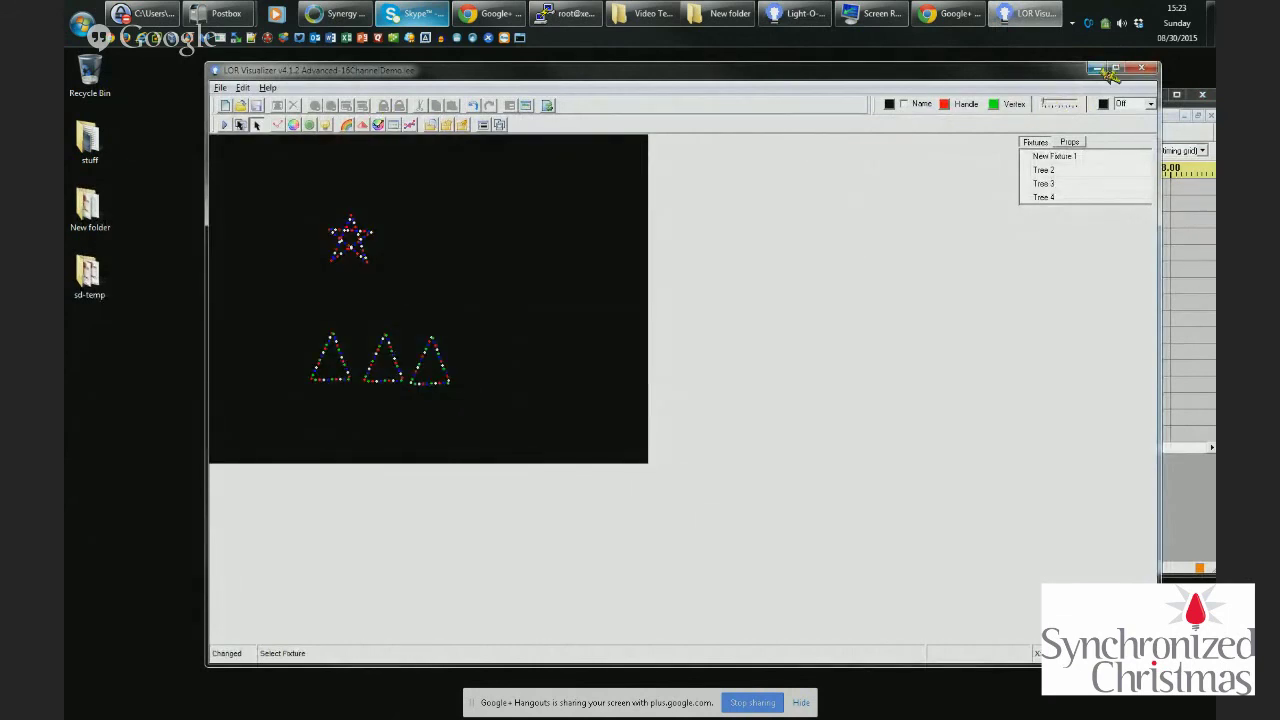
pyautogui.click(236, 125)
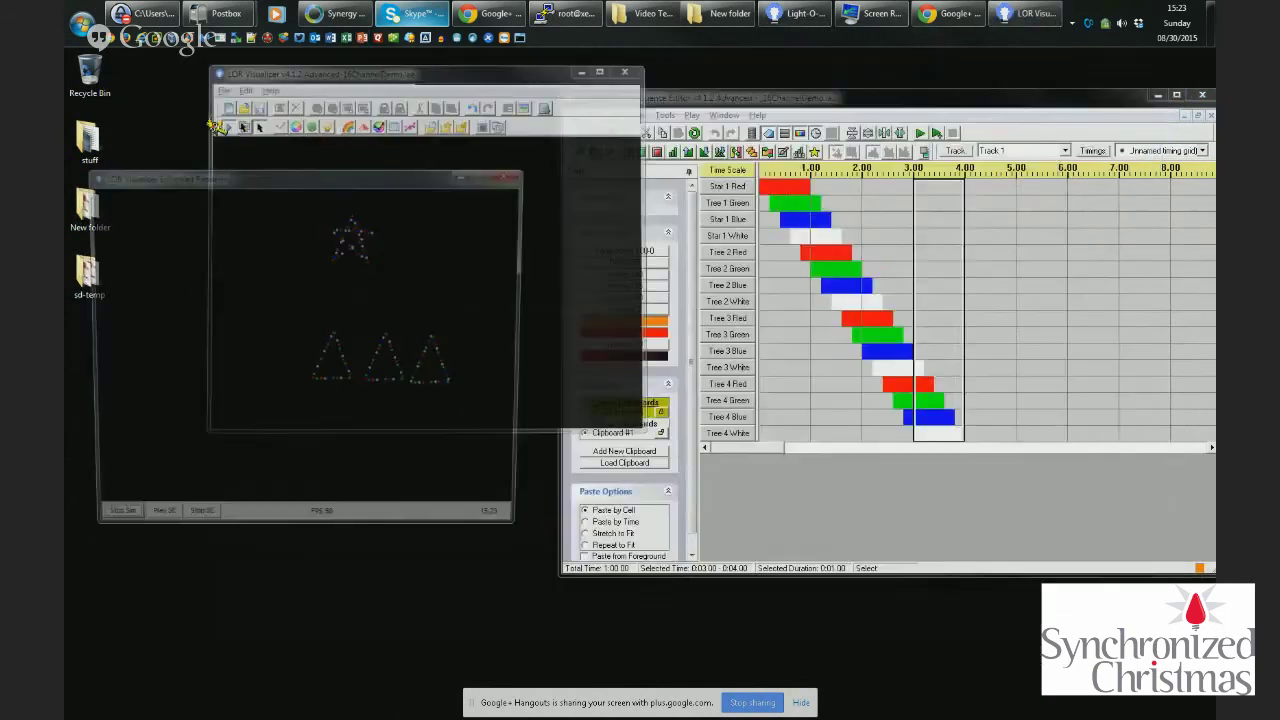
pyautogui.click(922, 133)
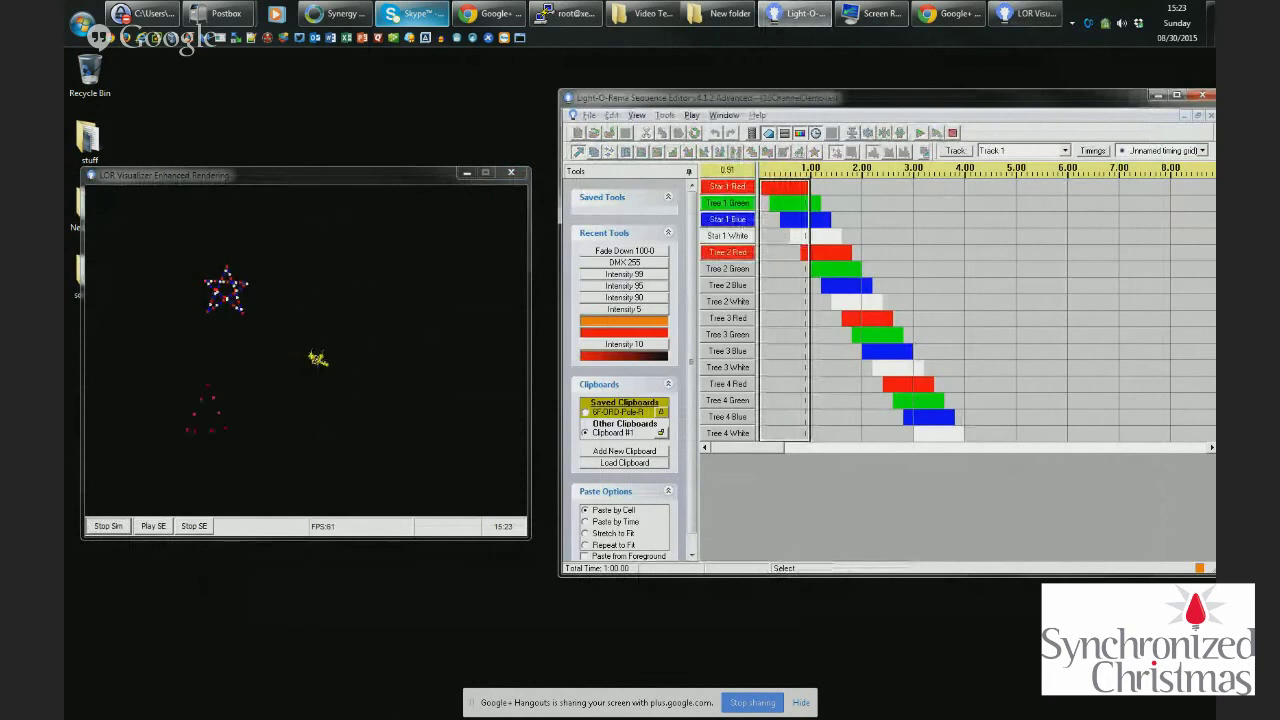
# Turn on the Tree 1 Green channel from 0 to 7 seconds and play the sequence
pyautogui.click(895, 243)
pyautogui.moveTo(783, 206); pyautogui.dragTo(1086, 200)
pyautogui.press('o')
pyautogui.press('F5')
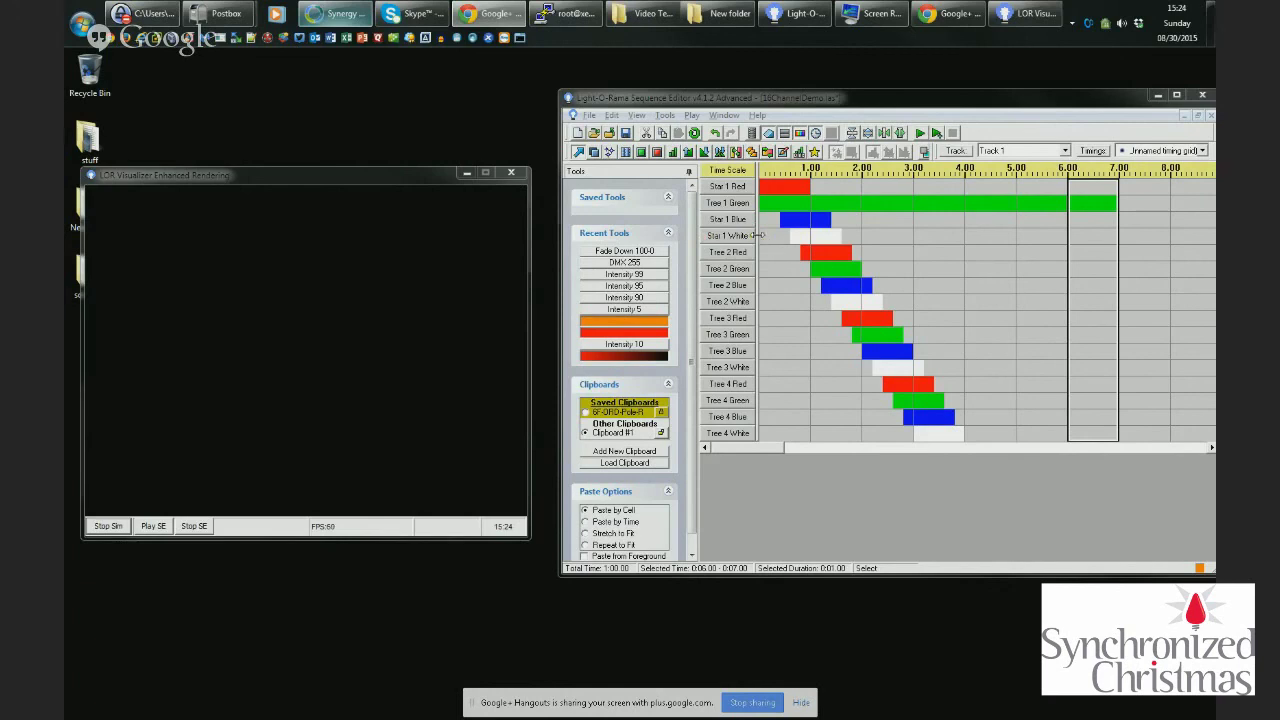
# Recolor the Tree 1 Green channel black and rename it VOID in its channel settings
pyautogui.moveTo(772, 237); pyautogui.dragTo(785, 187)
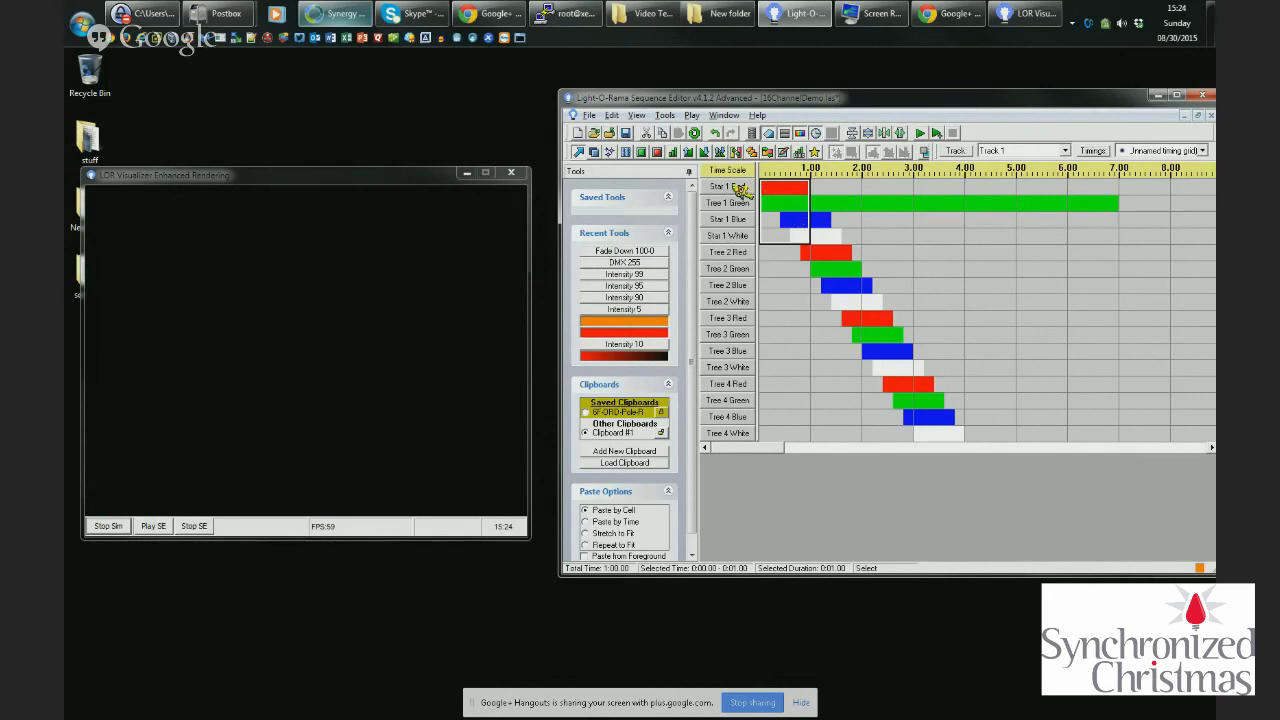
pyautogui.doubleClick(742, 204)
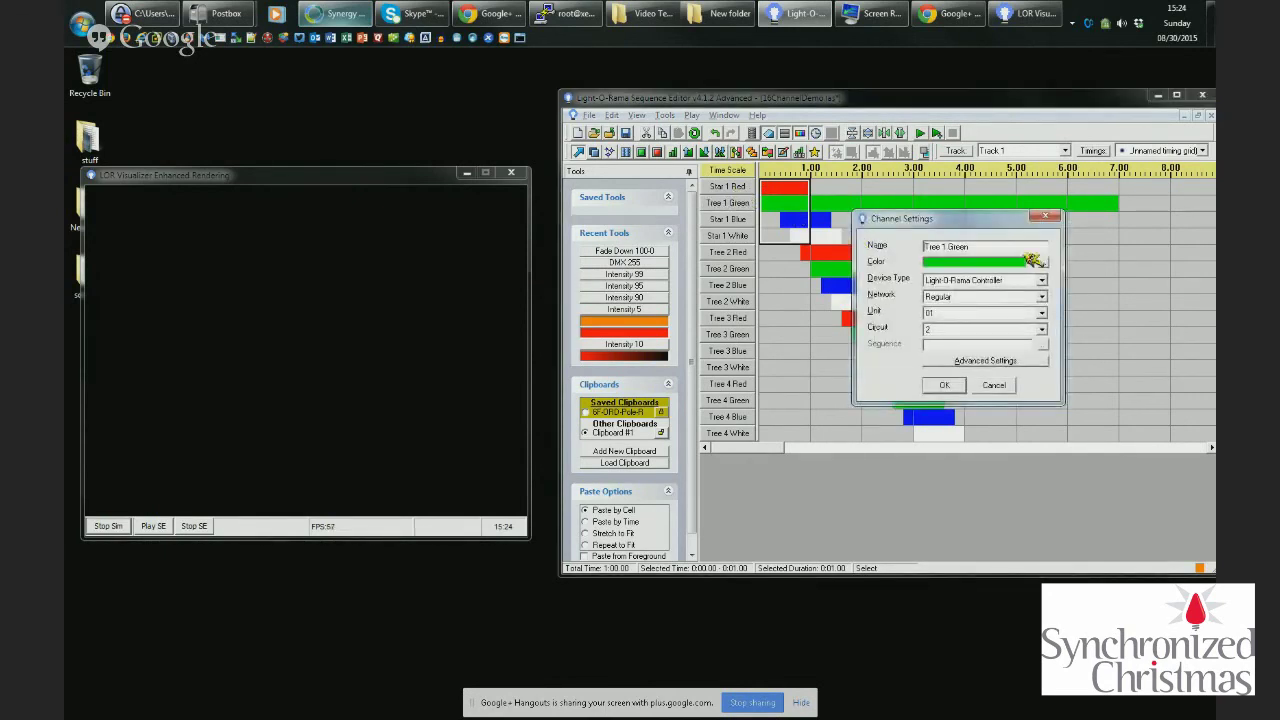
pyautogui.click(1040, 261)
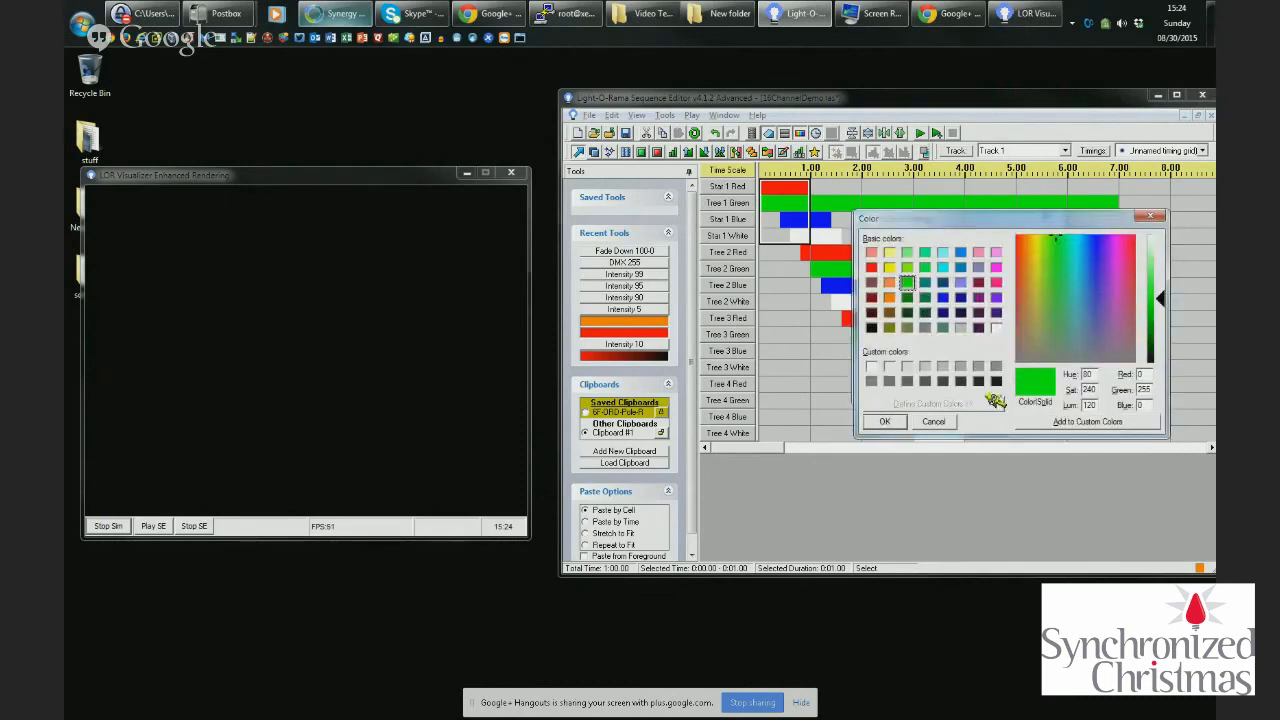
pyautogui.click(996, 381)
pyautogui.click(884, 421)
pyautogui.moveTo(981, 245); pyautogui.dragTo(857, 248)
pyautogui.write('VP')
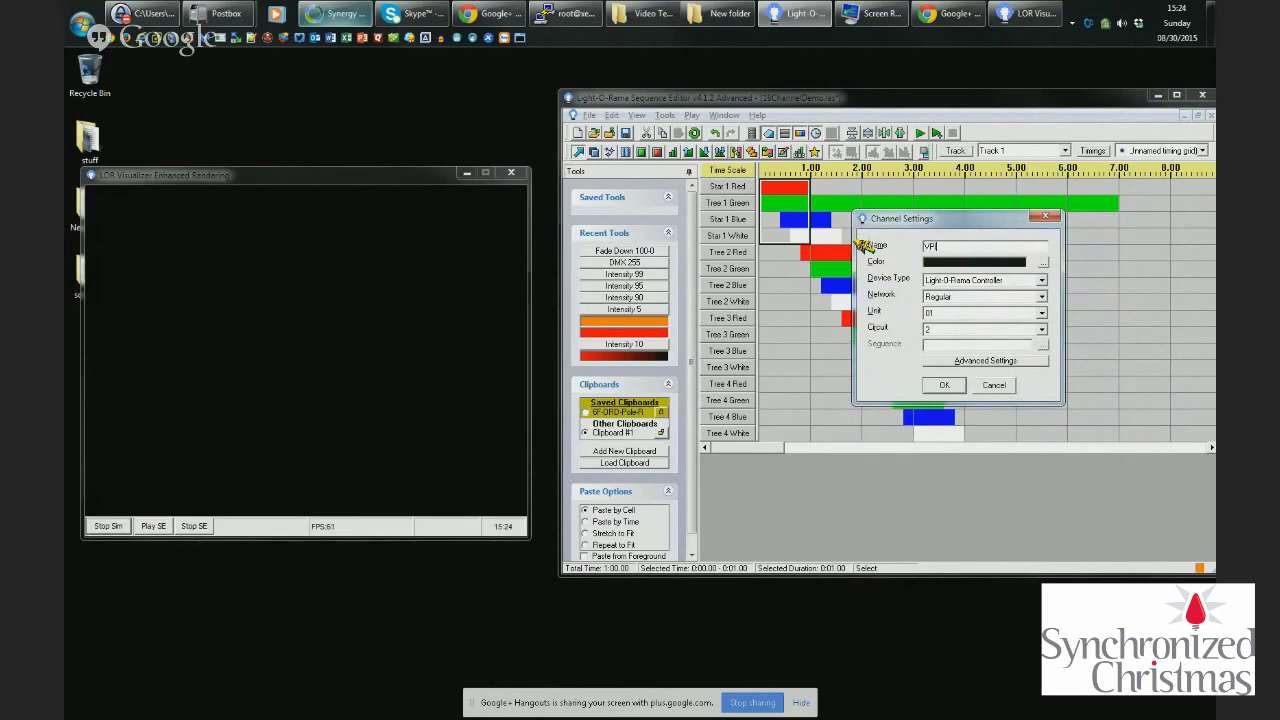
pyautogui.write('ID')
pyautogui.press('Return')
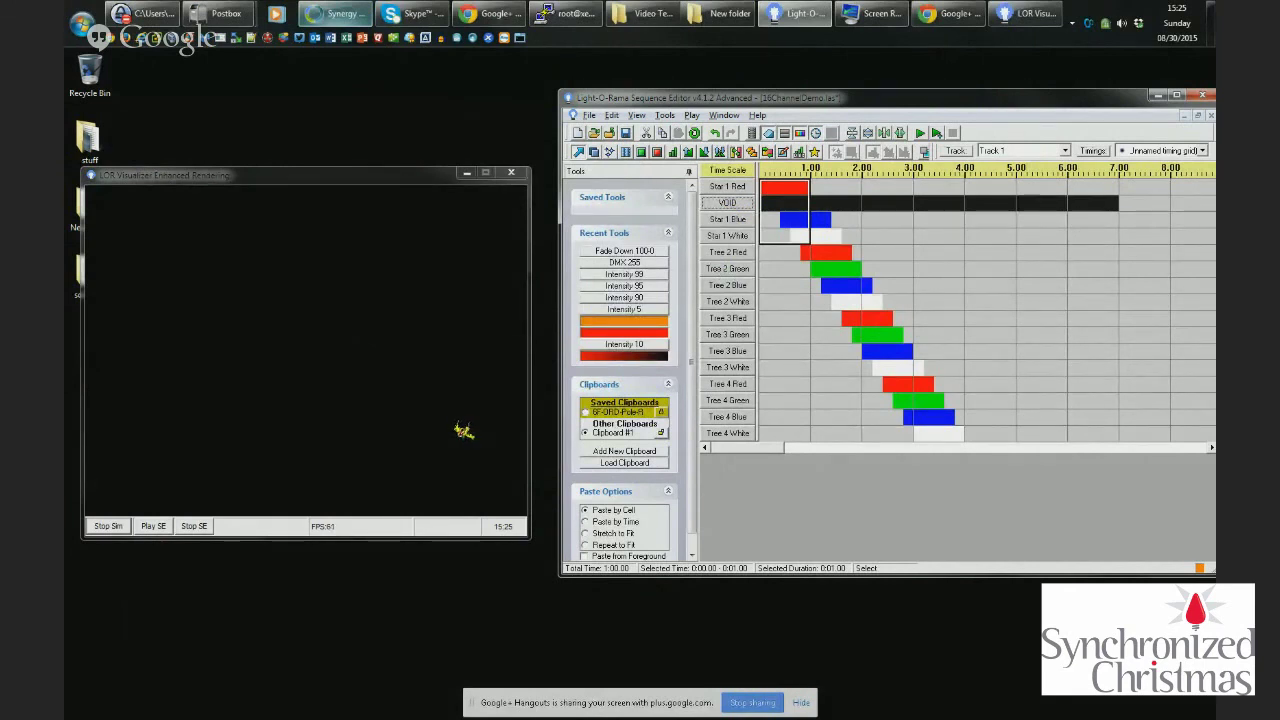
# End the simulation and check Tree 2's fixture properties and its Tree 2 Red channel settings, leaving both unchanged
pyautogui.click(112, 525)
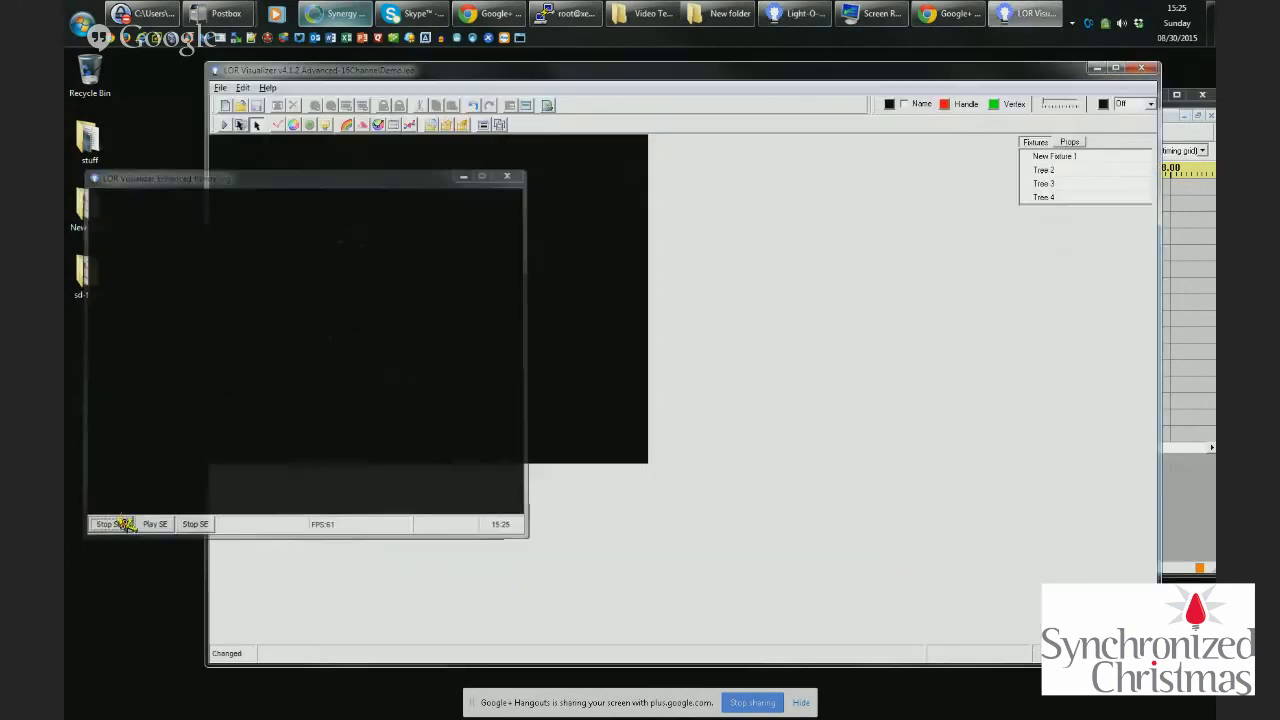
pyautogui.doubleClick(1043, 170)
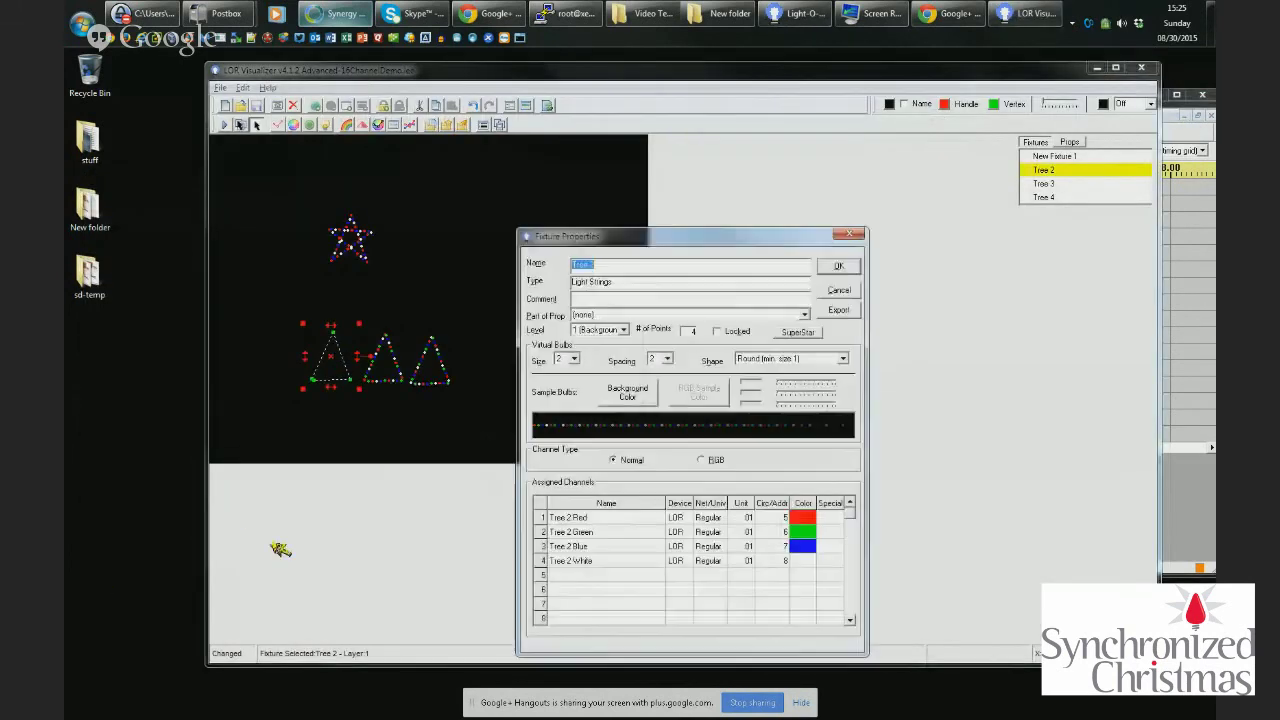
pyautogui.doubleClick(609, 518)
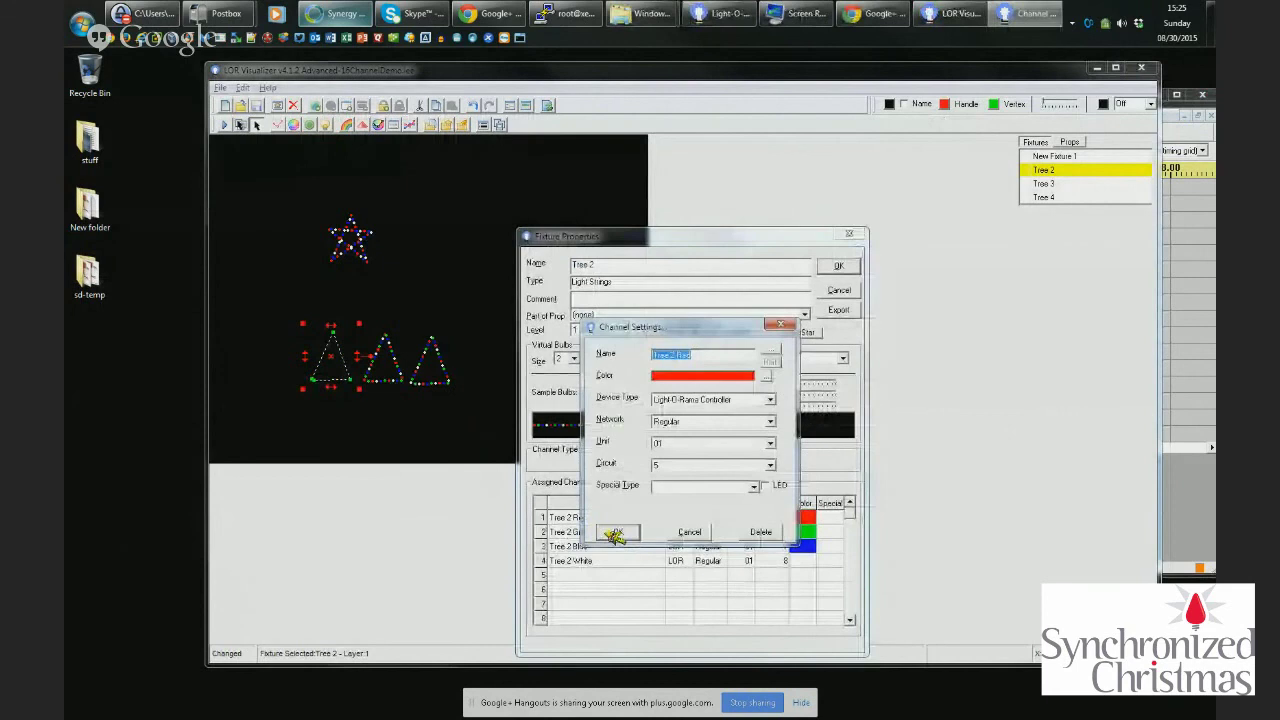
pyautogui.click(700, 532)
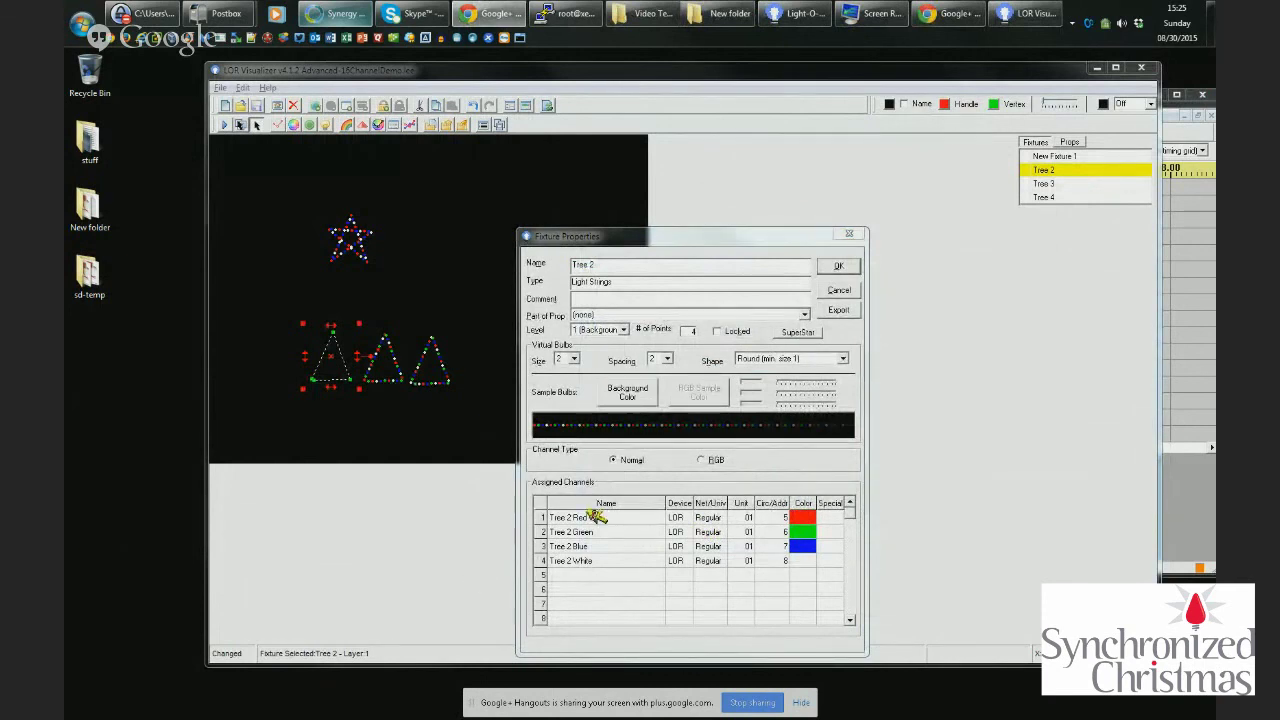
pyautogui.click(852, 266)
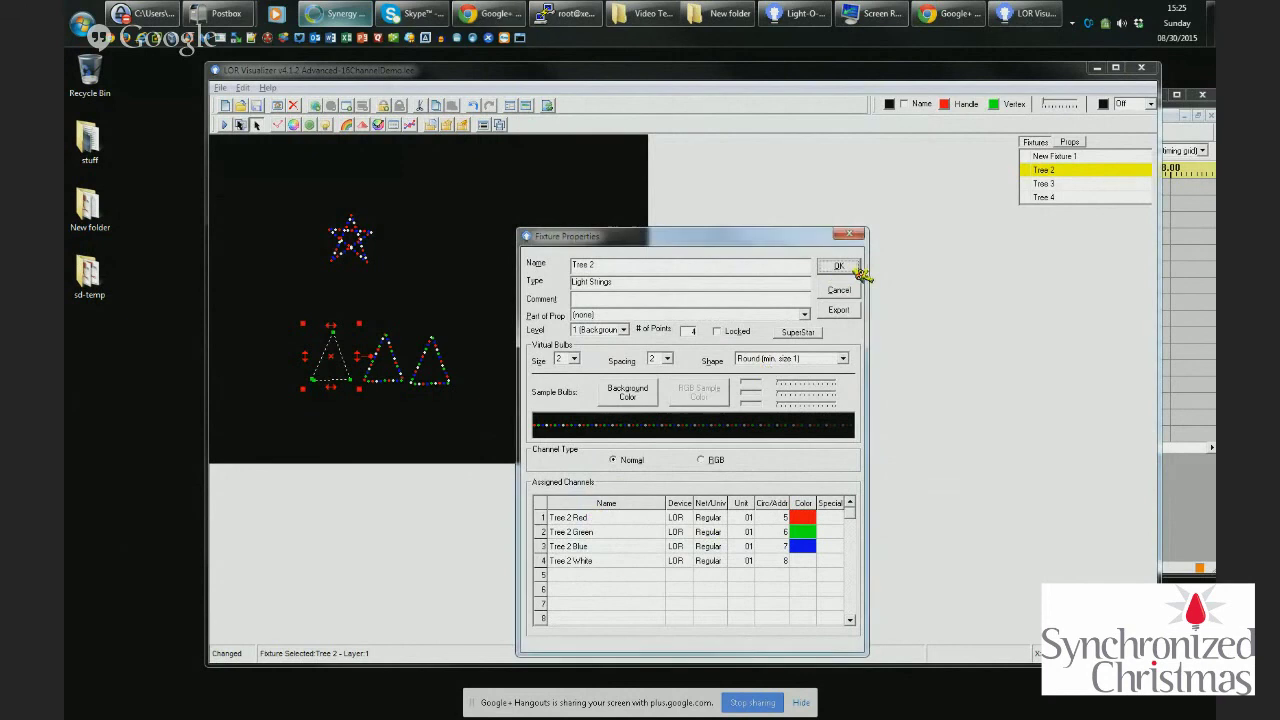